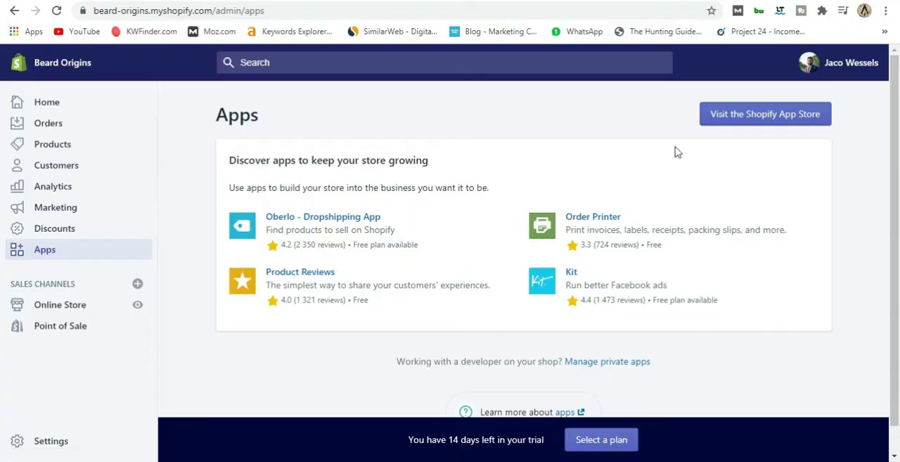
Visit the Shopify App Store and browse the apps on its home page.
{"action": "left_click", "coordinate": [738, 124]}
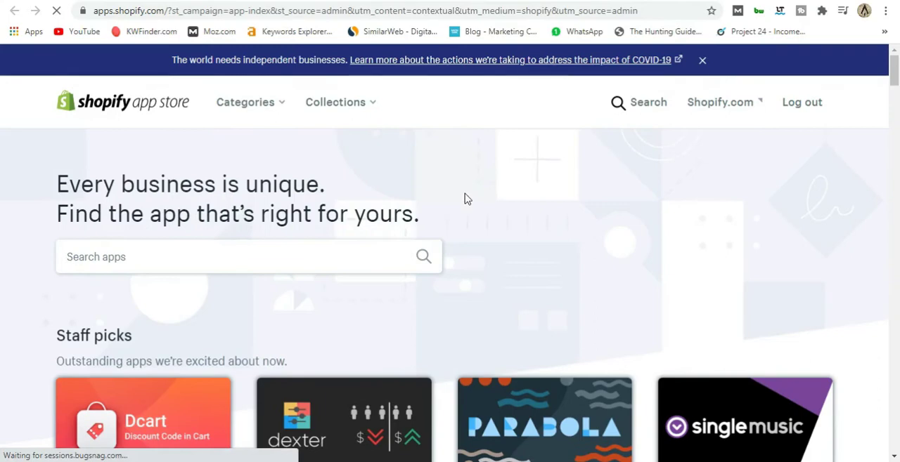
{"action": "scroll", "coordinate": [464, 201], "scroll_direction": "down", "scroll_amount": 2}
{"action": "scroll", "coordinate": [447, 204], "scroll_direction": "down", "scroll_amount": 2}
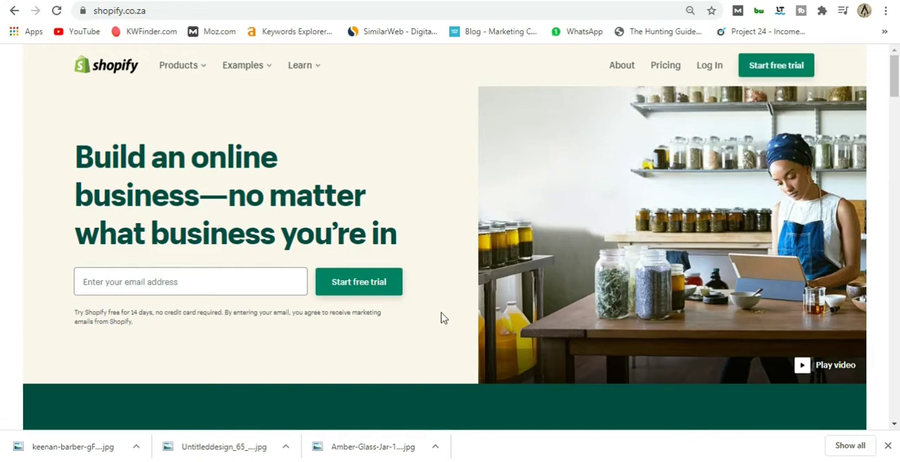
Start a free trial with the account e-mail and password, name the store Beard Origins, and create the store.
{"action": "left_click", "coordinate": [772, 66]}
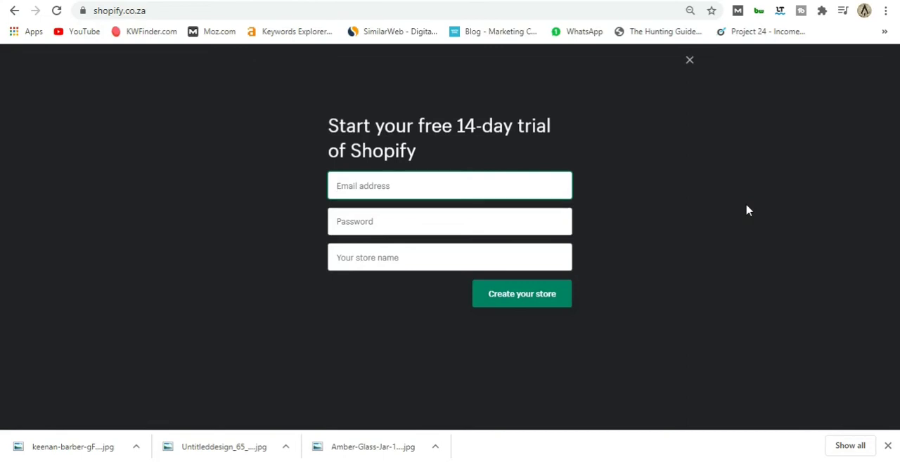
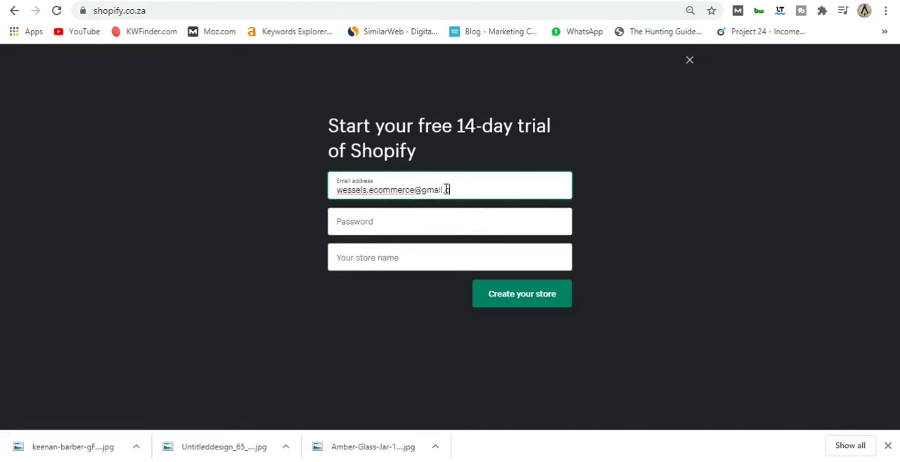
{"action": "key", "text": "Tab"}
{"action": "type", "text": "***********"}
{"action": "key", "text": "Tab"}
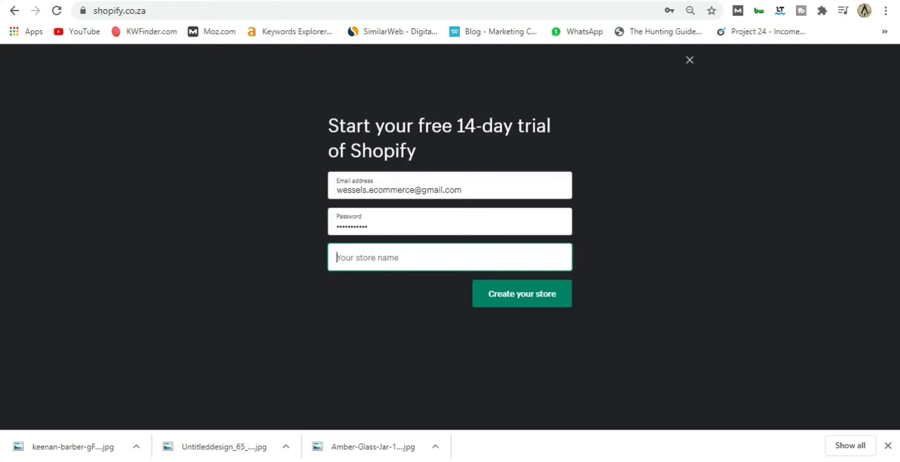
{"action": "type", "text": "Beard"}
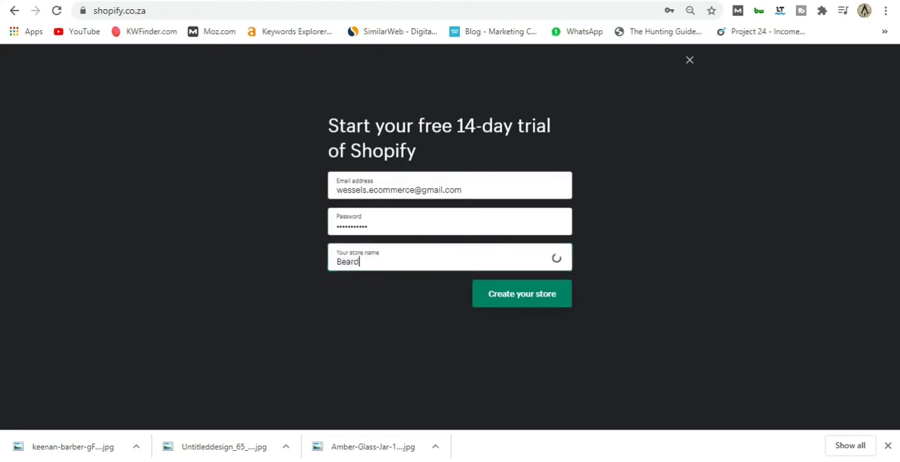
{"action": "type", "text": " Origins"}
{"action": "left_click", "coordinate": [512, 303]}
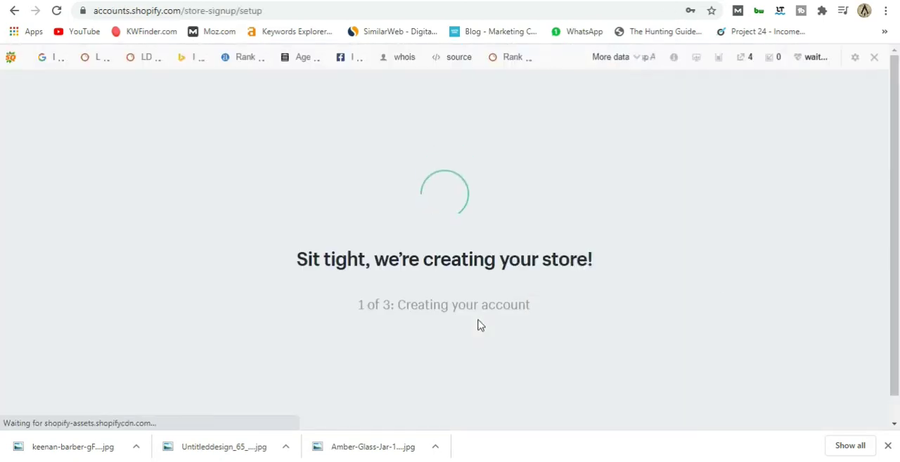
Disable the SEObar for the current Shopify accounts domain.
{"action": "left_click", "coordinate": [643, 225]}
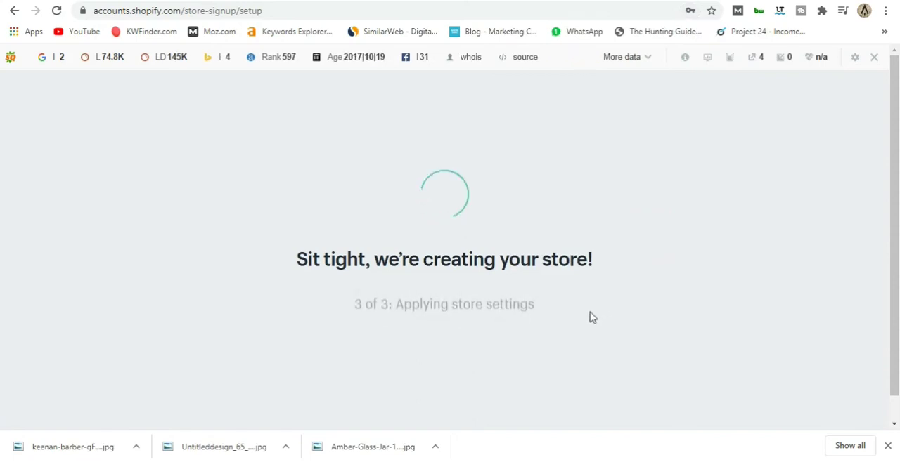
{"action": "left_click", "coordinate": [873, 57]}
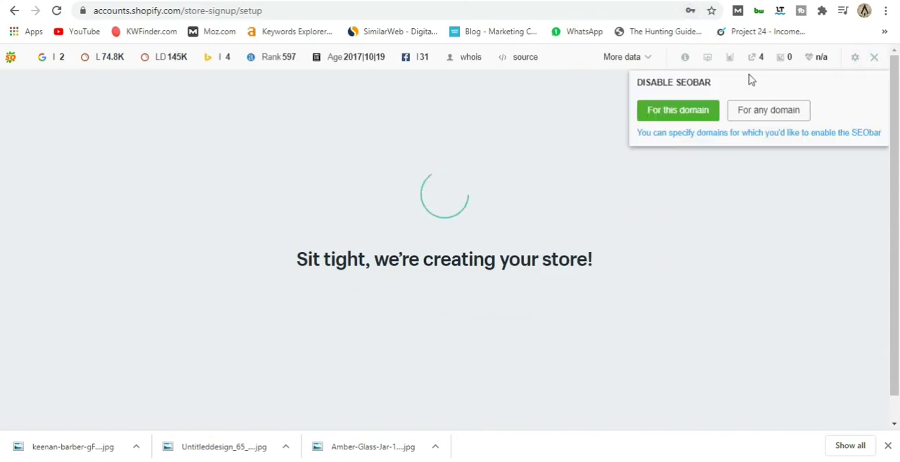
{"action": "left_click", "coordinate": [691, 110]}
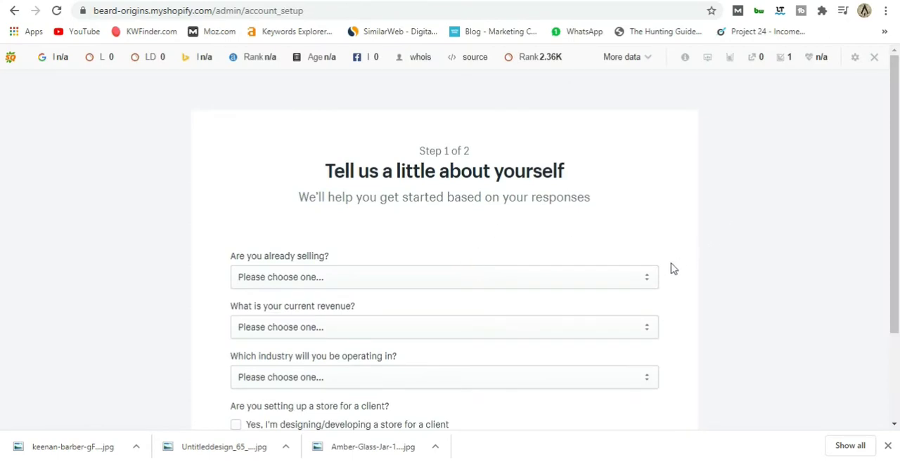
Answer the selling question with "I'm selling, just not online" and the launch question with "I'm learning, and need more time".
{"action": "scroll", "coordinate": [668, 274], "scroll_direction": "down", "scroll_amount": 1}
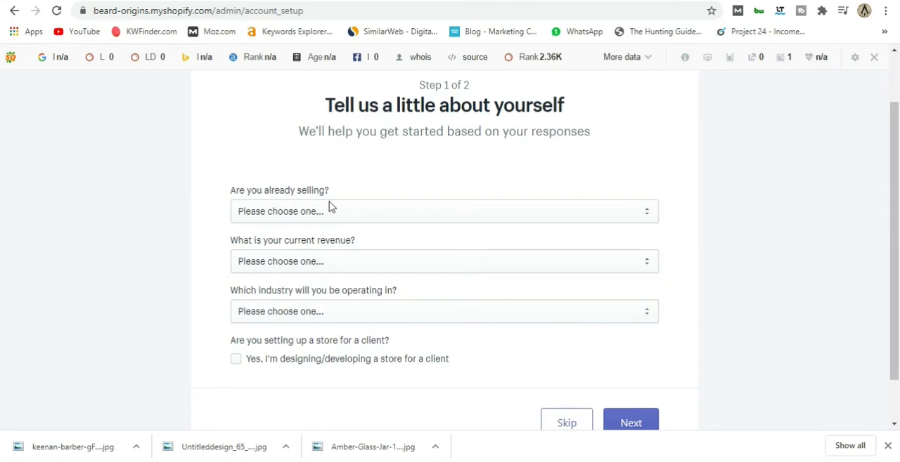
{"action": "left_click", "coordinate": [399, 216]}
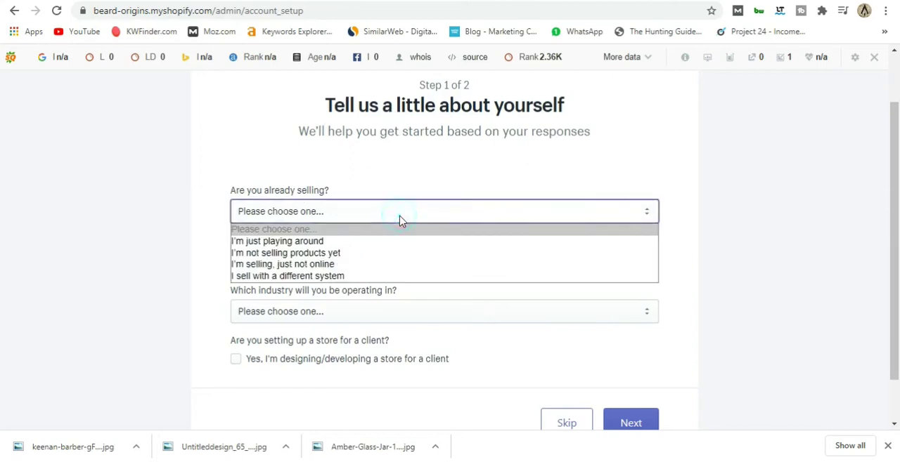
{"action": "left_click", "coordinate": [362, 265]}
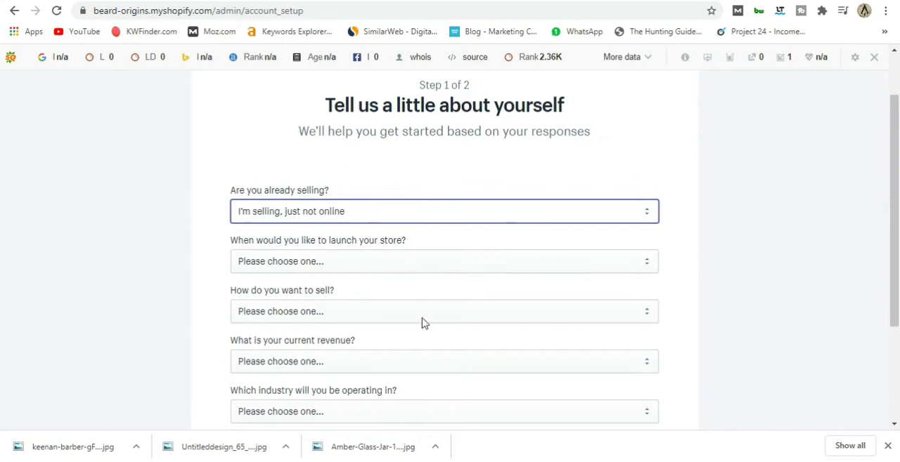
{"action": "scroll", "coordinate": [424, 322], "scroll_direction": "down", "scroll_amount": 1}
{"action": "scroll", "coordinate": [424, 325], "scroll_direction": "up", "scroll_amount": 1}
{"action": "scroll", "coordinate": [424, 329], "scroll_direction": "down", "scroll_amount": 1}
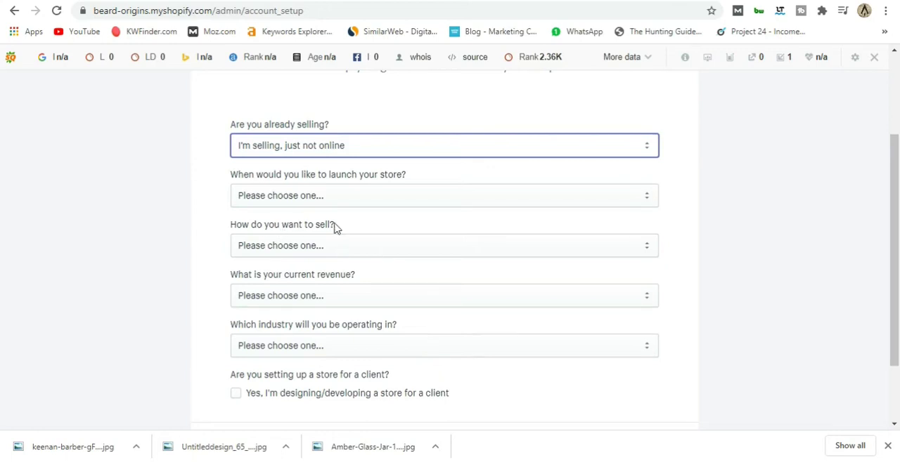
{"action": "left_click", "coordinate": [316, 191]}
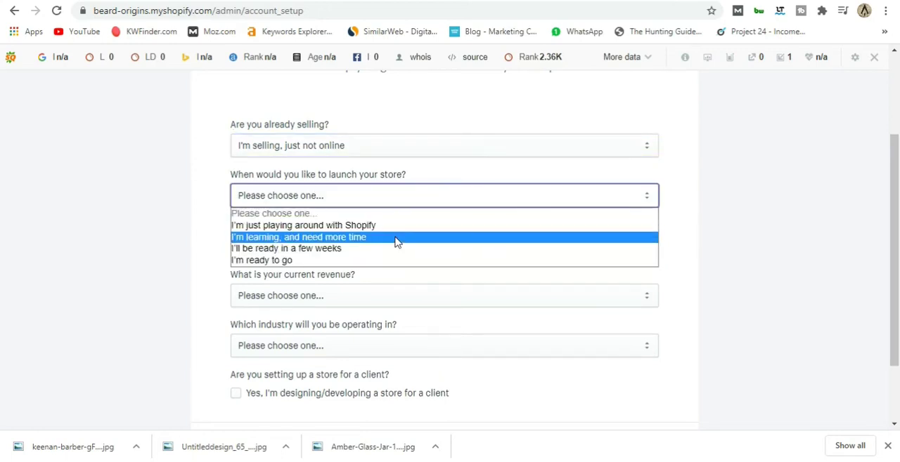
{"action": "left_click", "coordinate": [396, 238]}
Choose to sell both online and in person, with in-person sales mostly at markets and fairs.
{"action": "left_click", "coordinate": [365, 247]}
{"action": "left_click", "coordinate": [331, 298]}
{"action": "scroll", "coordinate": [379, 291], "scroll_direction": "down", "scroll_amount": 1}
{"action": "left_click", "coordinate": [237, 227]}
Set the current revenue to "Up to R5,000 ZAR" and the industry to Beauty, and continue to the address form.
{"action": "scroll", "coordinate": [239, 227], "scroll_direction": "down", "scroll_amount": 2}
{"action": "left_click", "coordinate": [351, 206]}
{"action": "left_click", "coordinate": [353, 249]}
{"action": "left_click", "coordinate": [337, 258]}
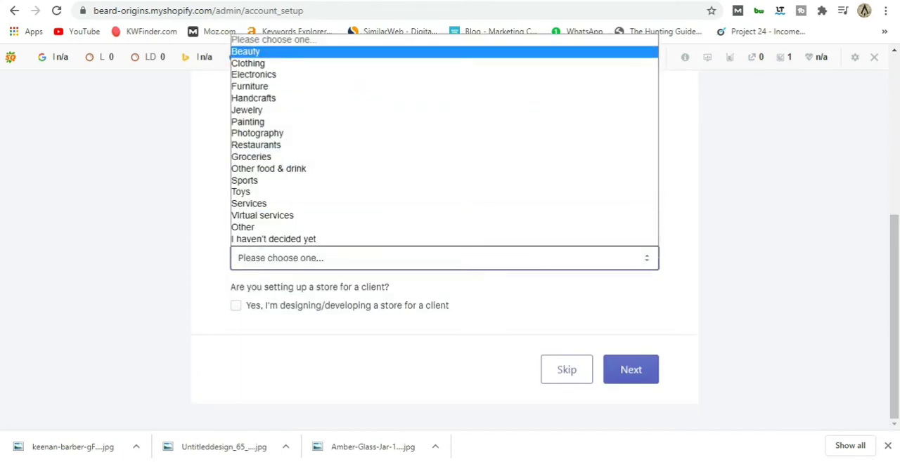
{"action": "left_click", "coordinate": [279, 52]}
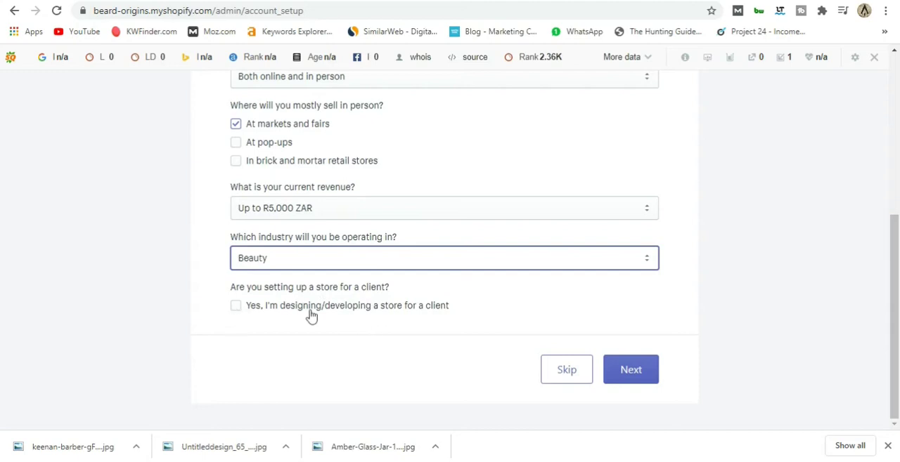
{"action": "left_click", "coordinate": [629, 375]}
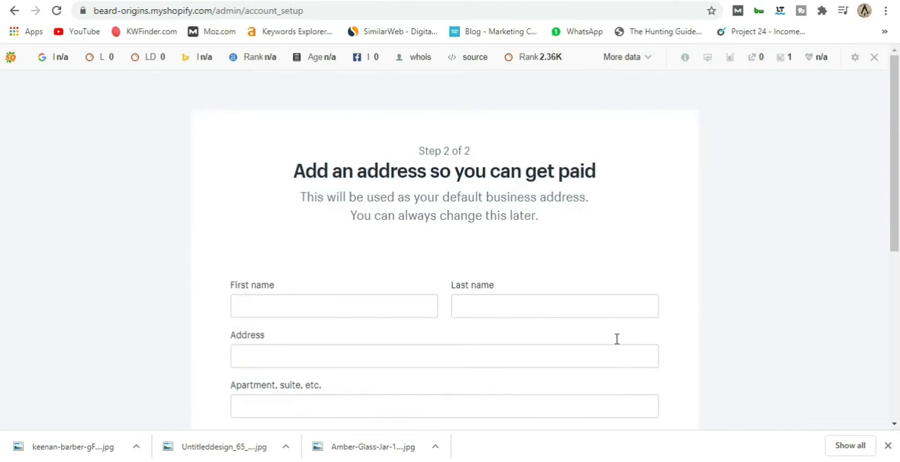
{"action": "scroll", "coordinate": [441, 205], "scroll_direction": "down", "scroll_amount": 3}
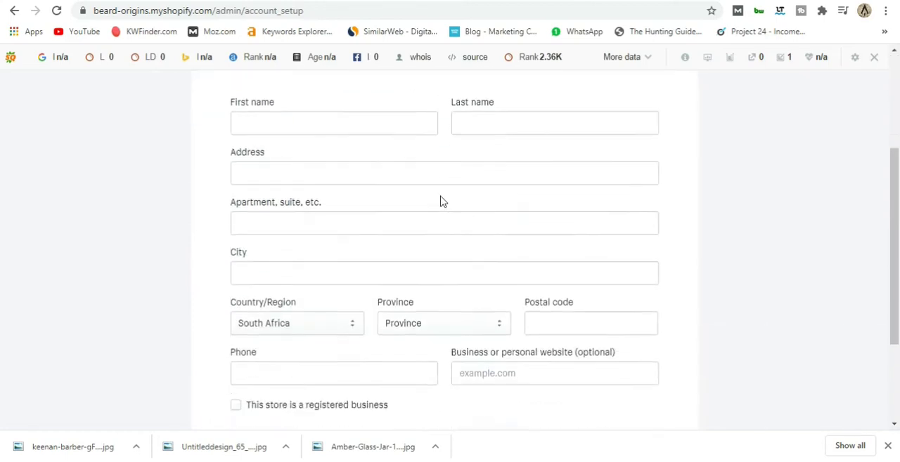
{"action": "scroll", "coordinate": [442, 204], "scroll_direction": "up", "scroll_amount": 2}
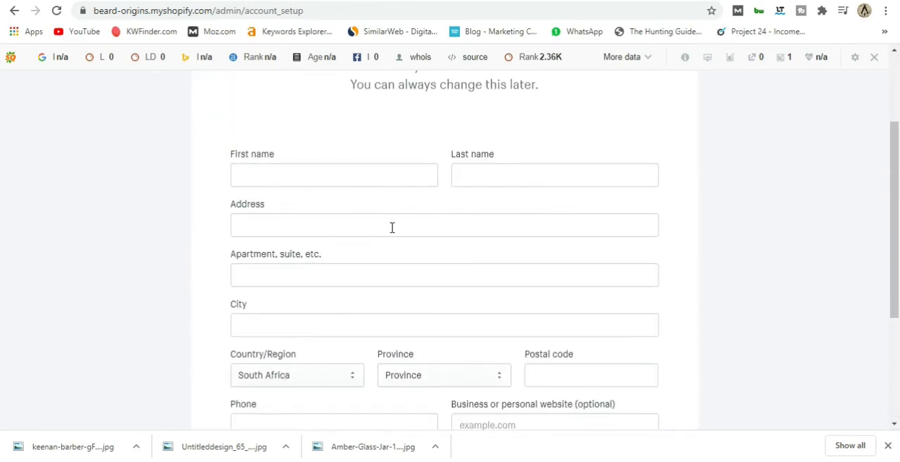
{"action": "scroll", "coordinate": [400, 232], "scroll_direction": "down", "scroll_amount": 2}
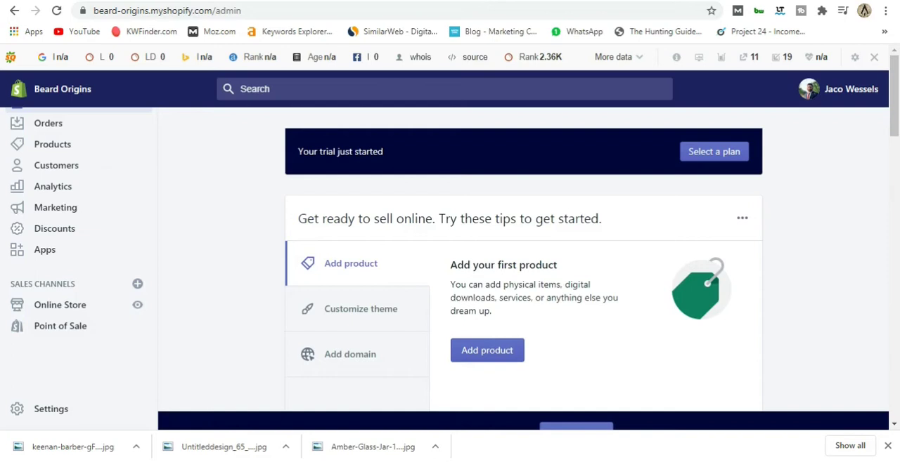
{"action": "scroll", "coordinate": [211, 231], "scroll_direction": "down", "scroll_amount": 2}
{"action": "scroll", "coordinate": [215, 231], "scroll_direction": "up", "scroll_amount": 2}
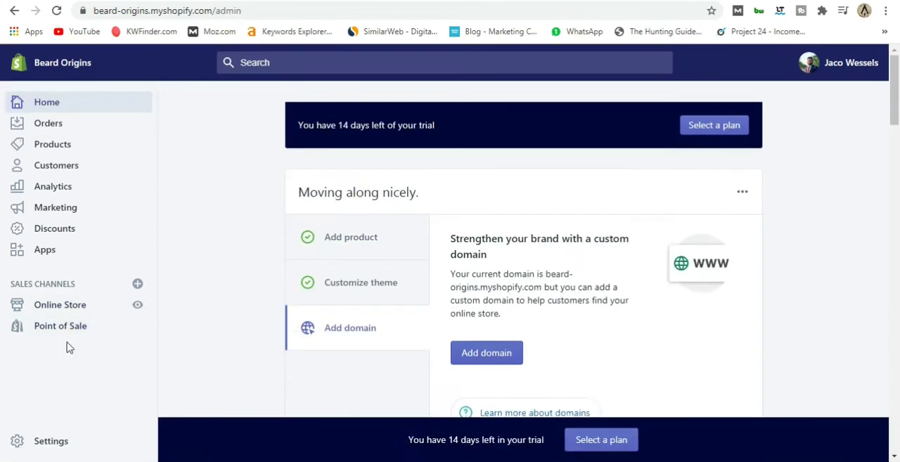
Open the online store's themes and examine the current theme and the theme library options.
{"action": "left_click", "coordinate": [60, 305]}
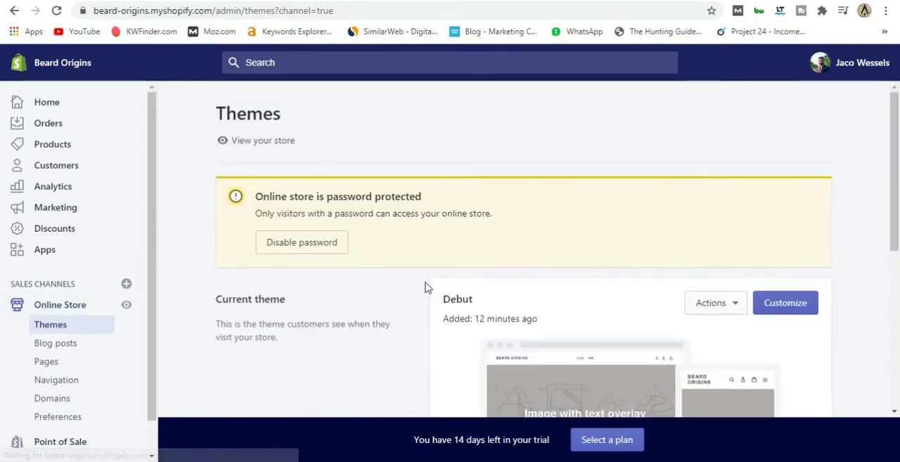
{"action": "scroll", "coordinate": [422, 287], "scroll_direction": "down", "scroll_amount": 2}
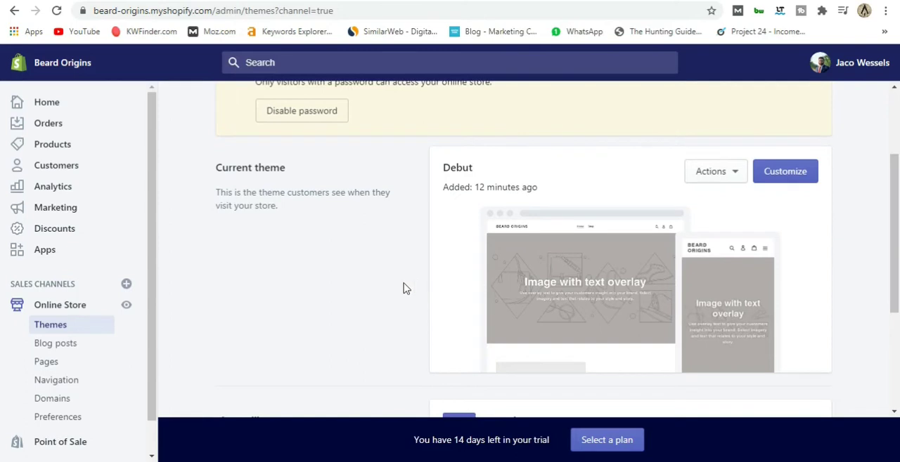
{"action": "scroll", "coordinate": [415, 270], "scroll_direction": "down", "scroll_amount": 2}
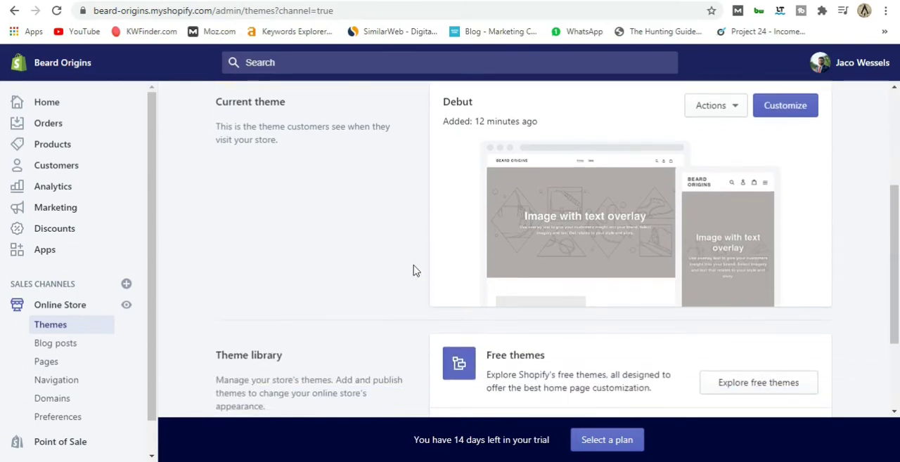
{"action": "scroll", "coordinate": [414, 271], "scroll_direction": "up", "scroll_amount": 1}
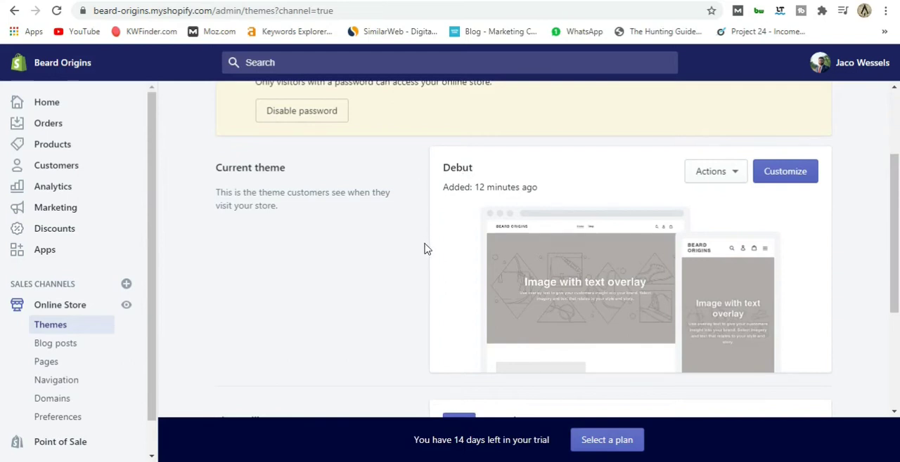
{"action": "scroll", "coordinate": [425, 248], "scroll_direction": "down", "scroll_amount": 2}
{"action": "scroll", "coordinate": [424, 249], "scroll_direction": "up", "scroll_amount": 1}
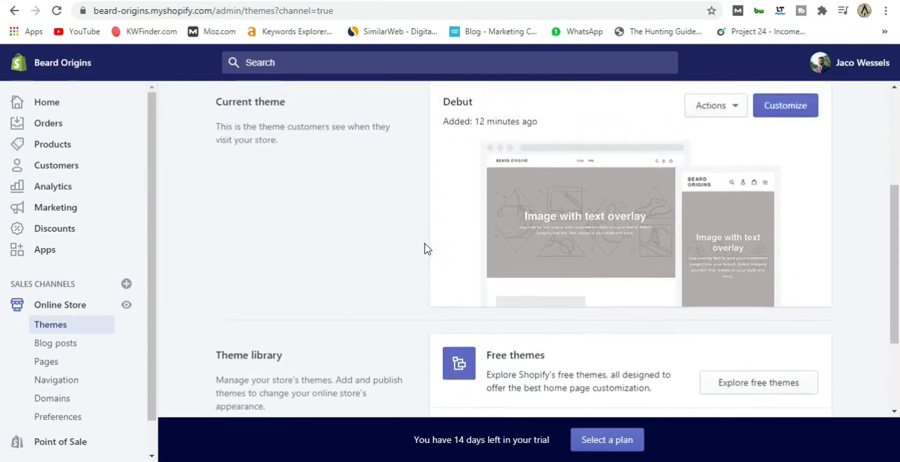
{"action": "scroll", "coordinate": [404, 239], "scroll_direction": "up", "scroll_amount": 2}
{"action": "scroll", "coordinate": [421, 242], "scroll_direction": "down", "scroll_amount": 2}
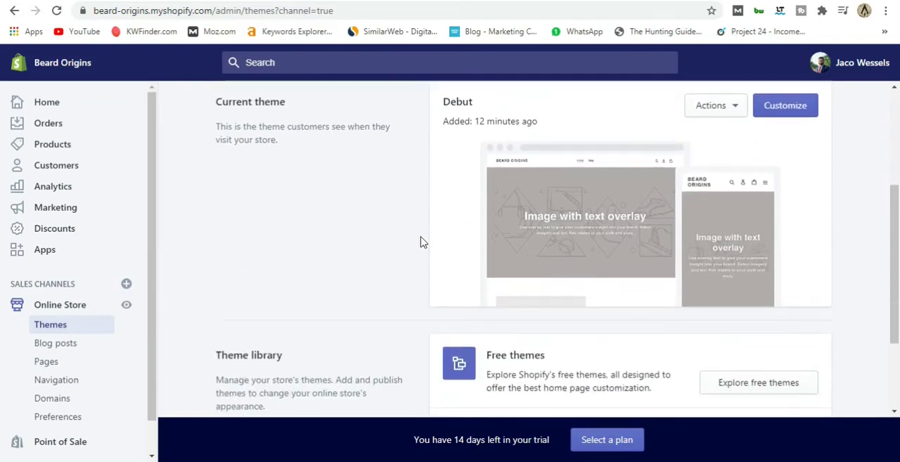
{"action": "scroll", "coordinate": [599, 232], "scroll_direction": "down", "scroll_amount": 1}
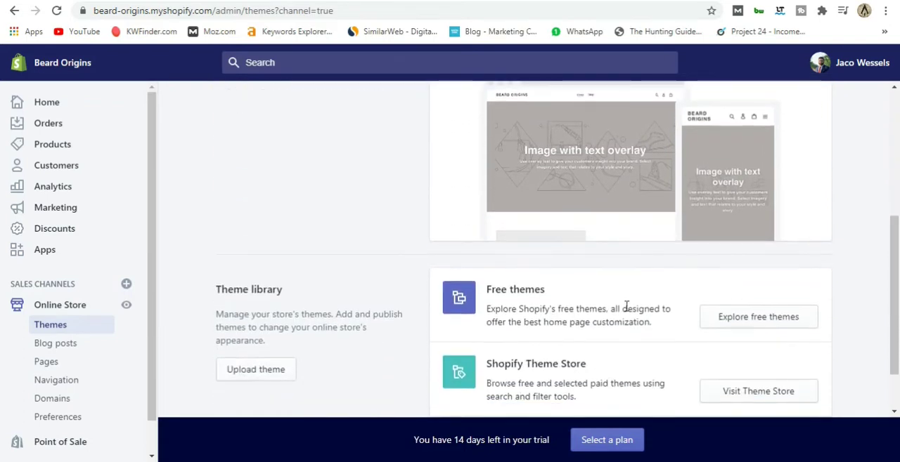
Explore the free themes, open the Brooklyn theme's details, and select its Playful style.
{"action": "left_click", "coordinate": [755, 322]}
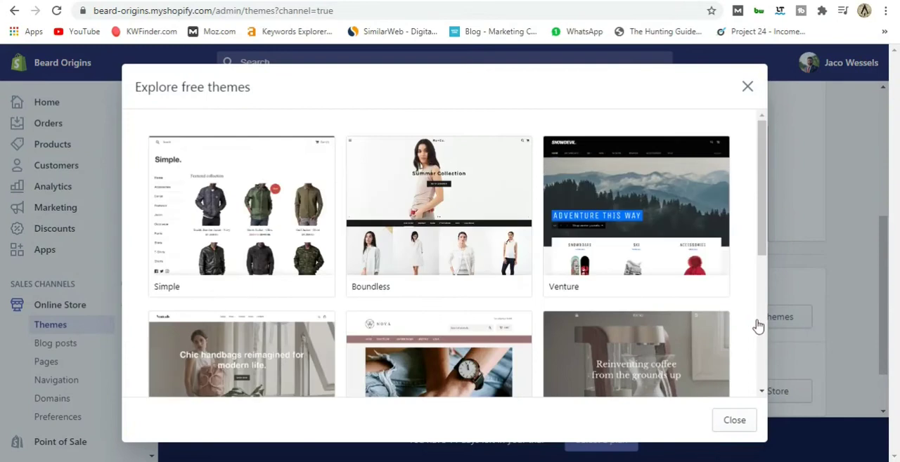
{"action": "scroll", "coordinate": [335, 189], "scroll_direction": "down", "scroll_amount": 2}
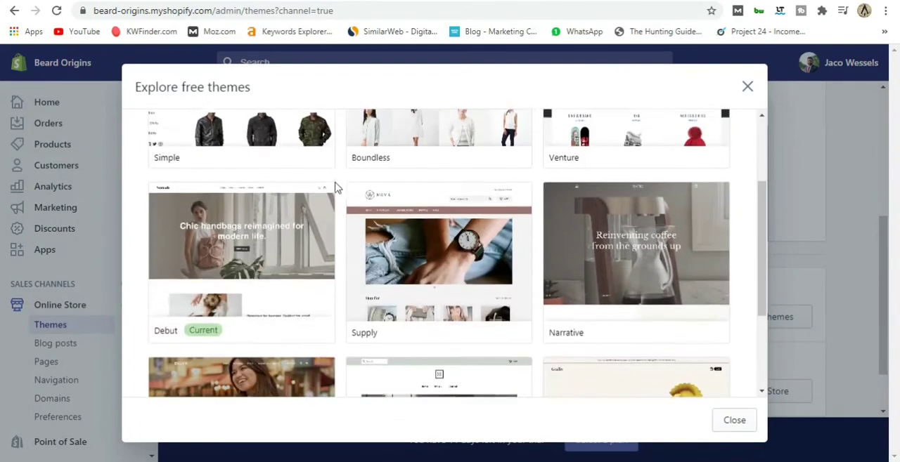
{"action": "scroll", "coordinate": [335, 190], "scroll_direction": "down", "scroll_amount": 2}
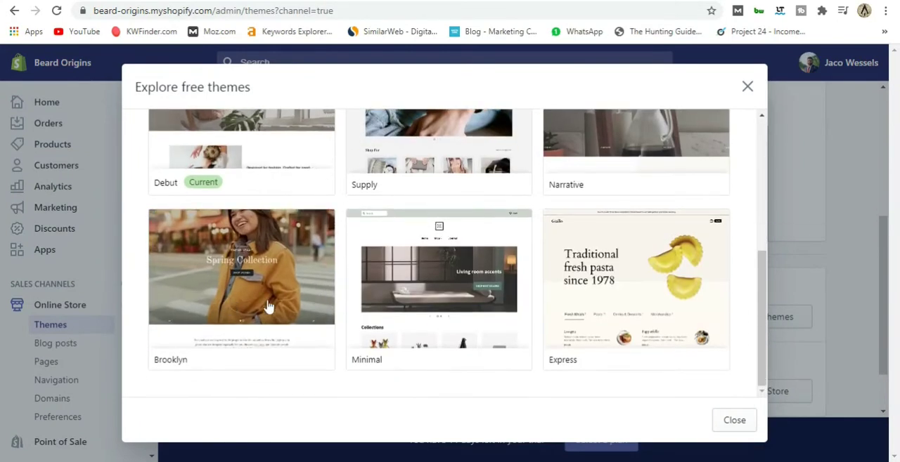
{"action": "left_click", "coordinate": [251, 300]}
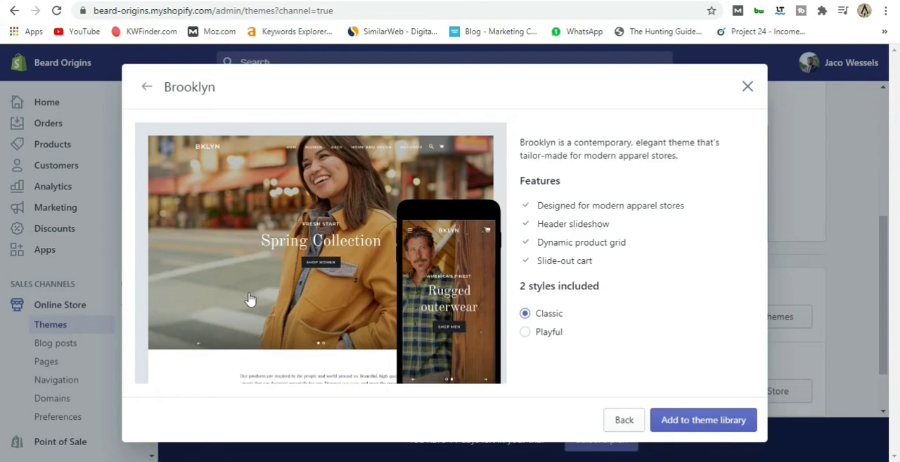
{"action": "left_click", "coordinate": [542, 335]}
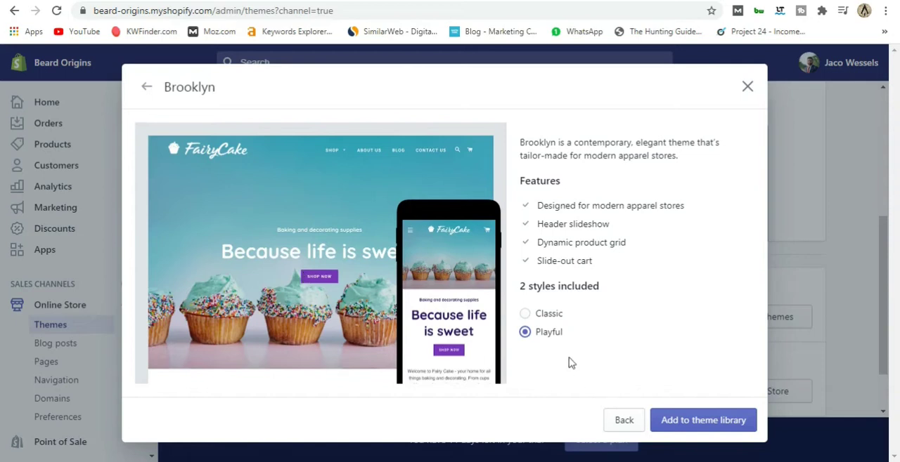
Add the Brooklyn theme in its Classic style to the theme library and publish it as the current theme.
{"action": "left_click", "coordinate": [548, 317]}
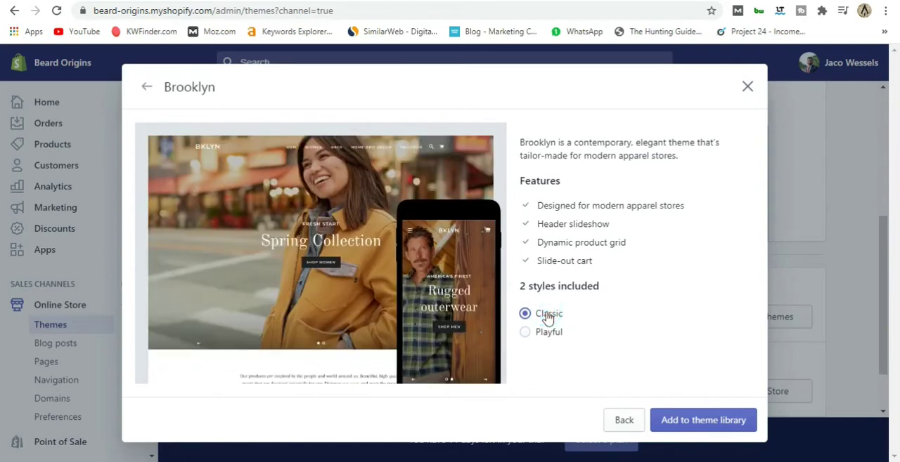
{"action": "left_click", "coordinate": [677, 419]}
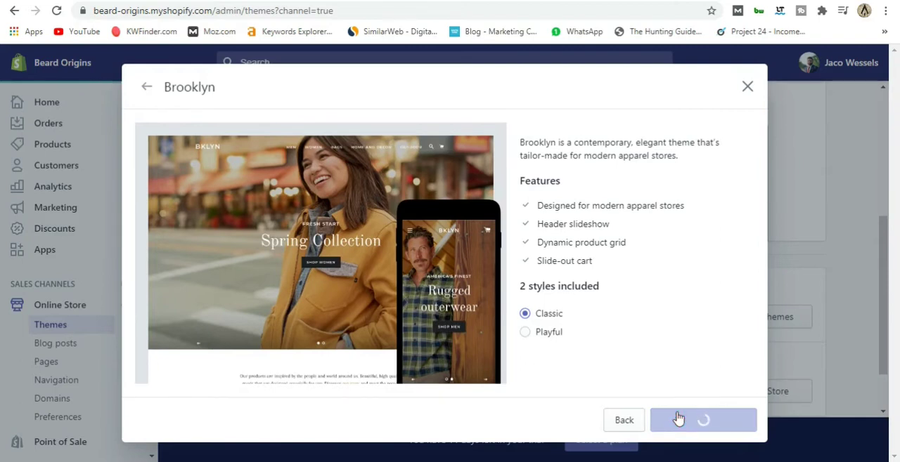
{"action": "scroll", "coordinate": [667, 366], "scroll_direction": "down", "scroll_amount": 3}
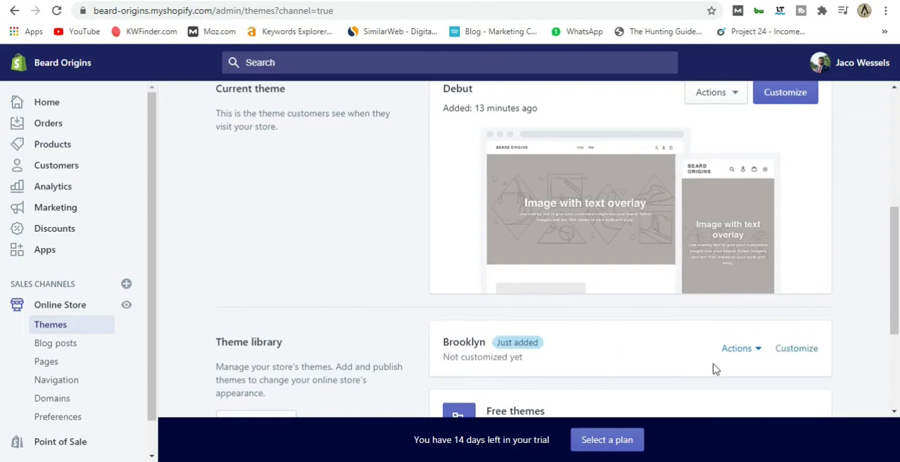
{"action": "left_click", "coordinate": [759, 349]}
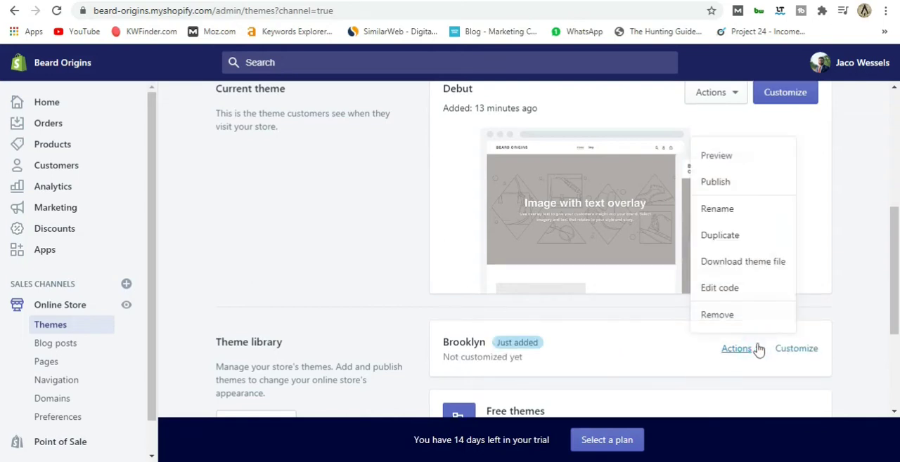
{"action": "left_click", "coordinate": [725, 184]}
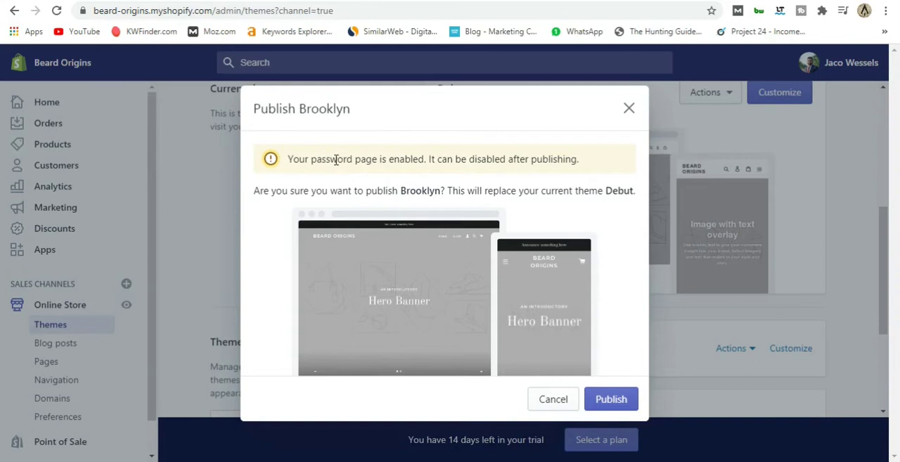
{"action": "left_click", "coordinate": [610, 401]}
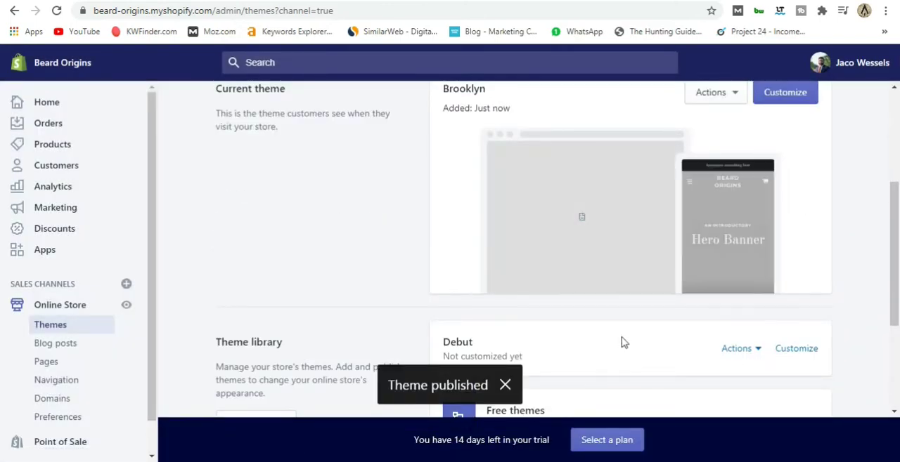
Open the Brooklyn theme for customization and examine its home page preview and list of sections.
{"action": "scroll", "coordinate": [597, 289], "scroll_direction": "up", "scroll_amount": 2}
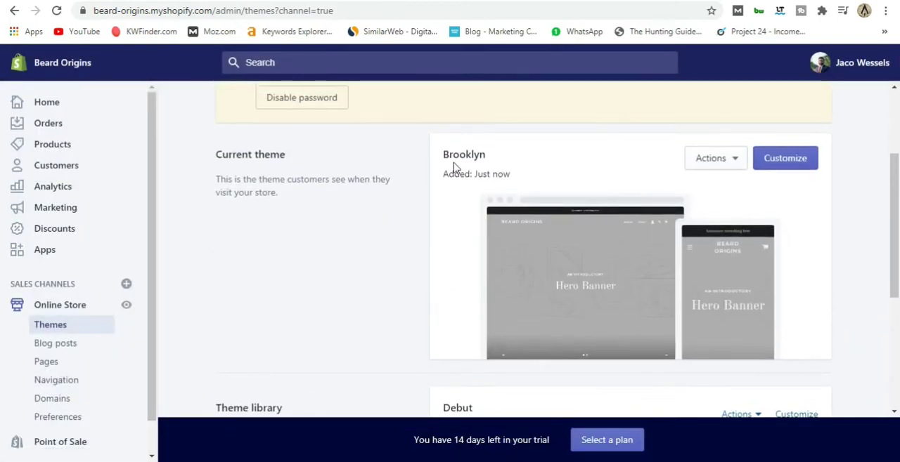
{"action": "left_click", "coordinate": [785, 158]}
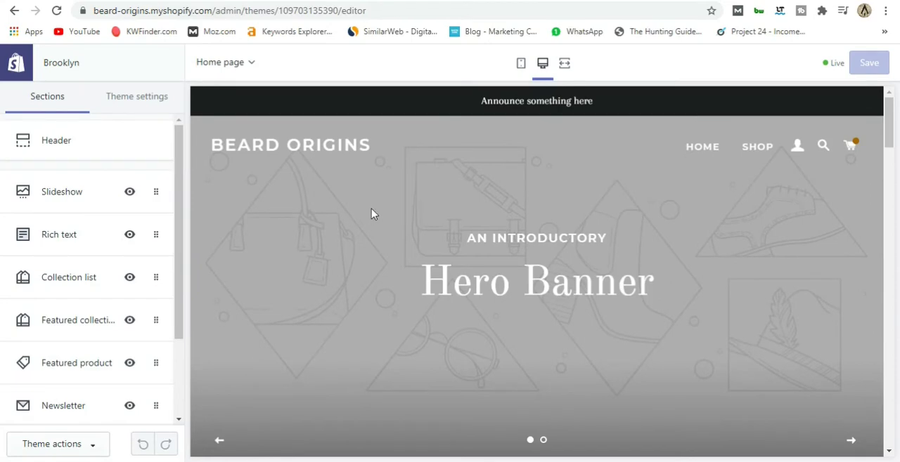
{"action": "scroll", "coordinate": [372, 218], "scroll_direction": "down", "scroll_amount": 10}
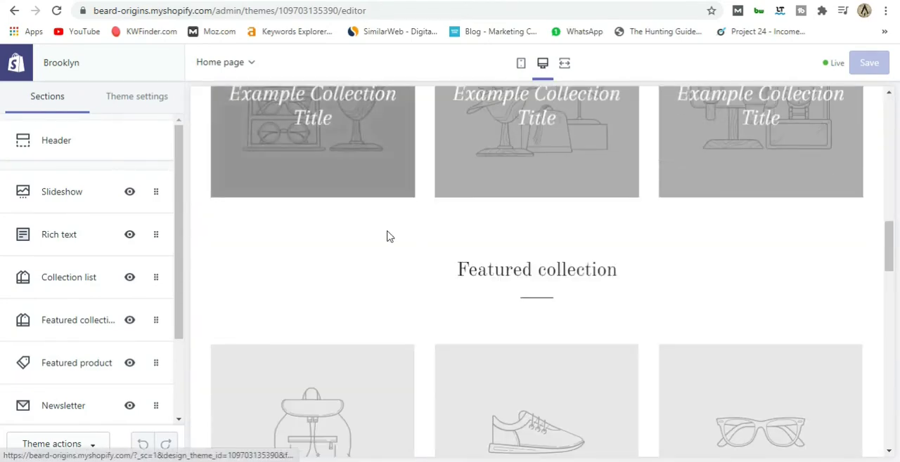
{"action": "scroll", "coordinate": [422, 246], "scroll_direction": "down", "scroll_amount": 10}
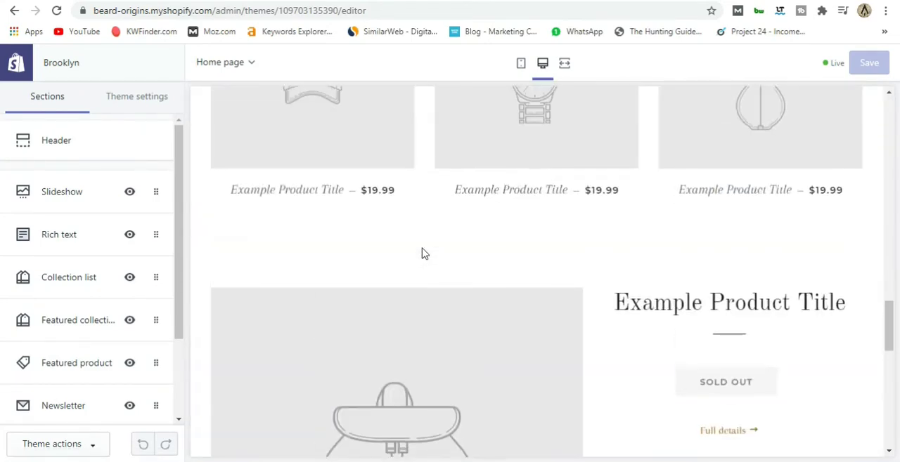
{"action": "scroll", "coordinate": [422, 254], "scroll_direction": "up", "scroll_amount": 20}
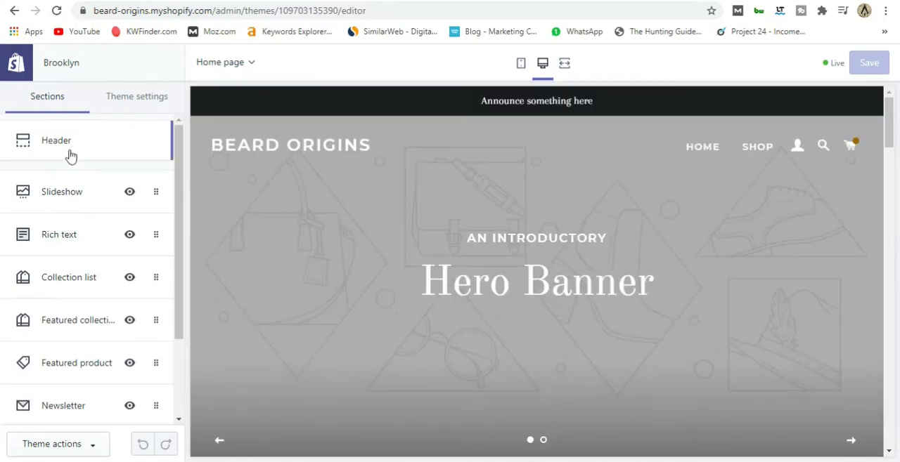
{"action": "scroll", "coordinate": [80, 173], "scroll_direction": "down", "scroll_amount": 3}
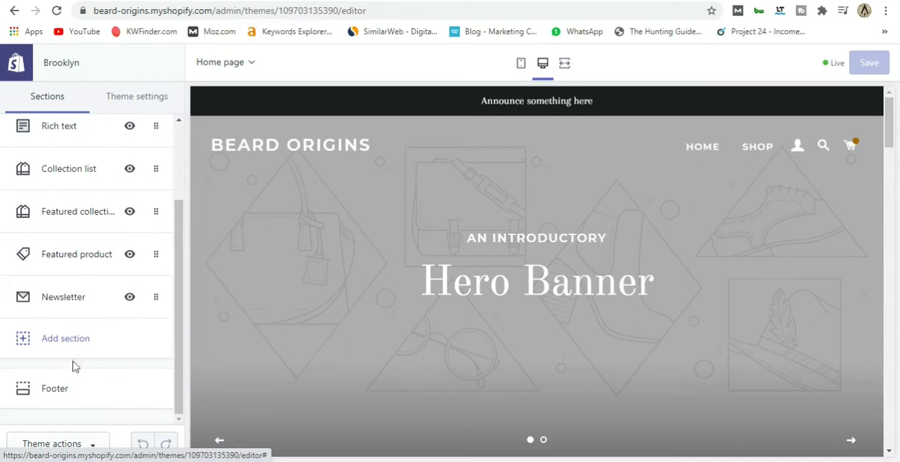
{"action": "scroll", "coordinate": [73, 364], "scroll_direction": "up", "scroll_amount": 3}
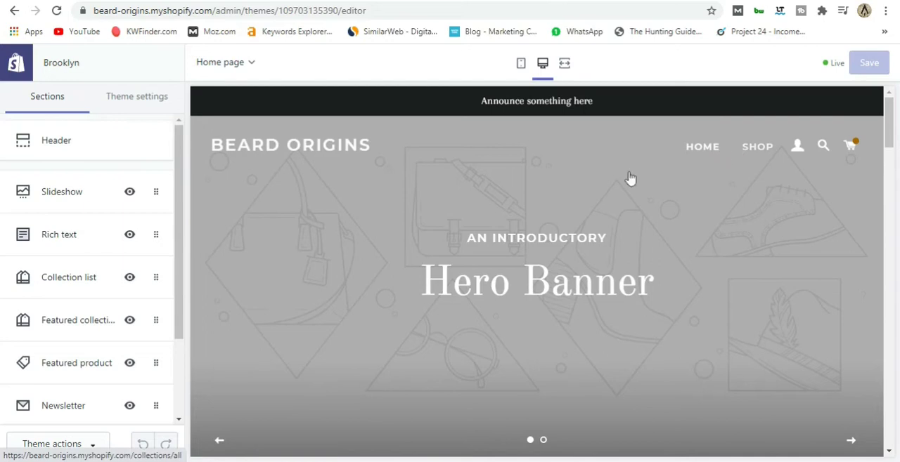
{"action": "scroll", "coordinate": [373, 245], "scroll_direction": "down", "scroll_amount": 6}
{"action": "scroll", "coordinate": [388, 262], "scroll_direction": "up", "scroll_amount": 1}
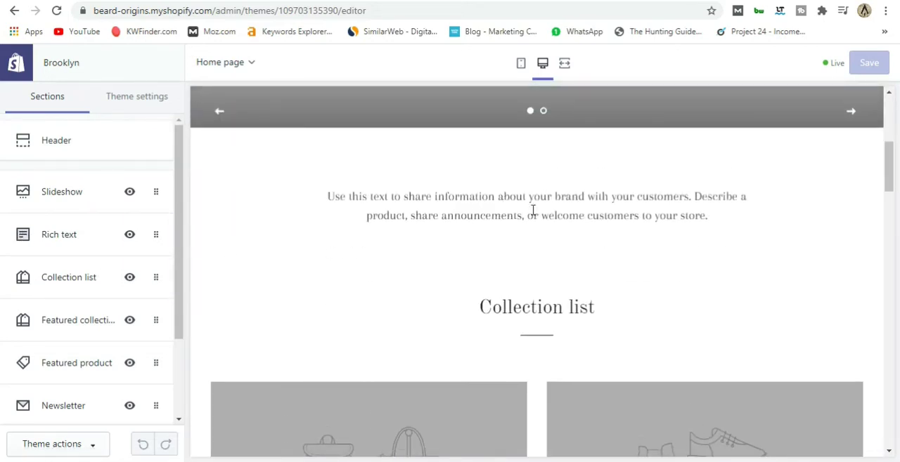
{"action": "scroll", "coordinate": [500, 249], "scroll_direction": "down", "scroll_amount": 1}
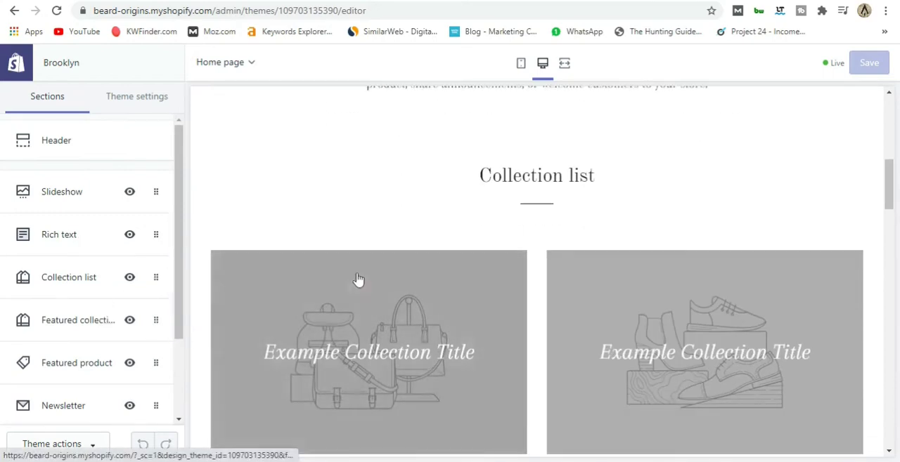
{"action": "scroll", "coordinate": [359, 277], "scroll_direction": "down", "scroll_amount": 5}
{"action": "scroll", "coordinate": [358, 274], "scroll_direction": "up", "scroll_amount": 2}
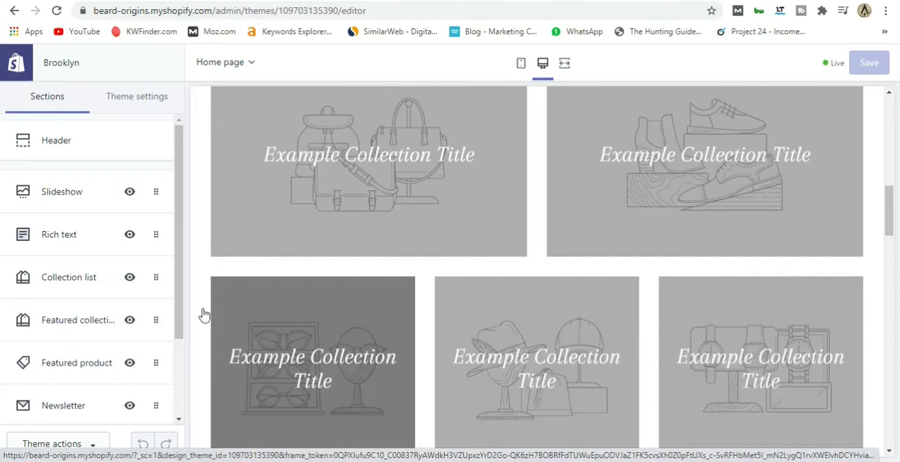
{"action": "scroll", "coordinate": [422, 263], "scroll_direction": "up", "scroll_amount": 3}
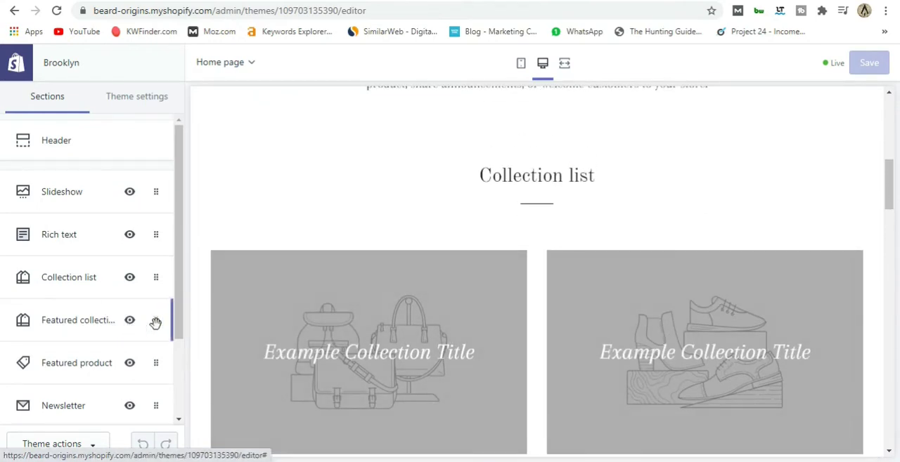
Try placing the Featured collection section above the Collection list, and return it to its original place below.
{"action": "left_click_drag", "start_coordinate": [154, 321], "coordinate": [154, 280]}
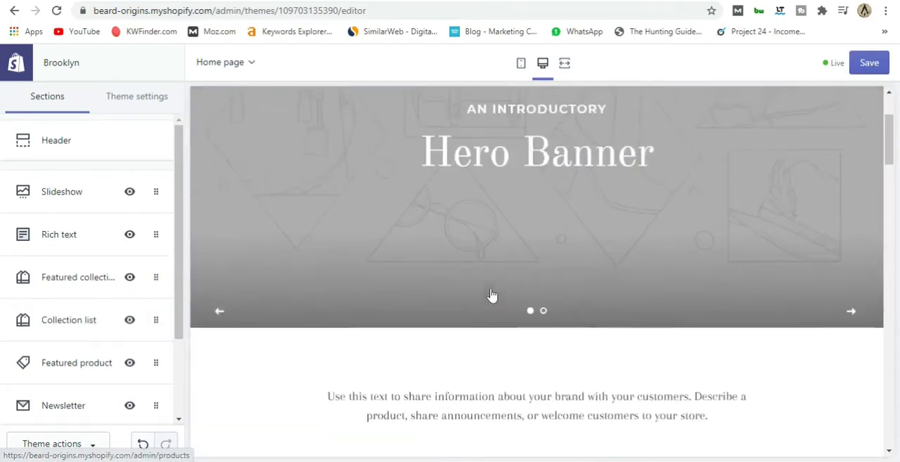
{"action": "scroll", "coordinate": [492, 296], "scroll_direction": "down", "scroll_amount": 4}
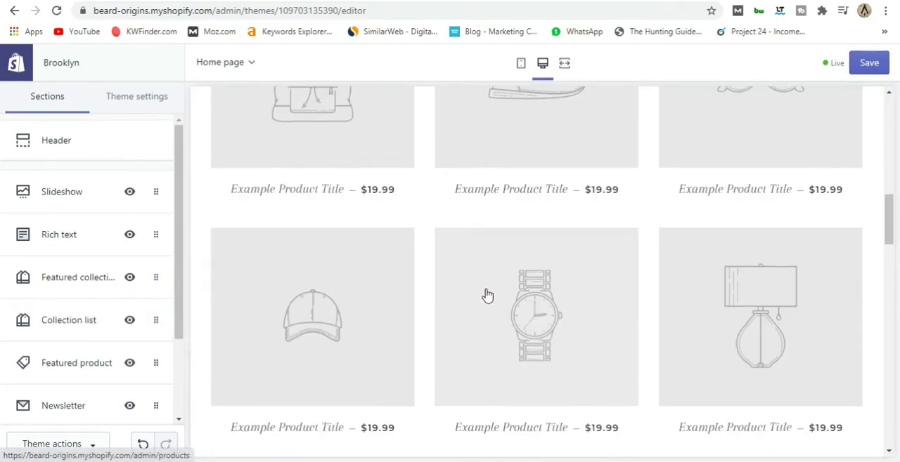
{"action": "left_click_drag", "start_coordinate": [155, 280], "coordinate": [156, 311]}
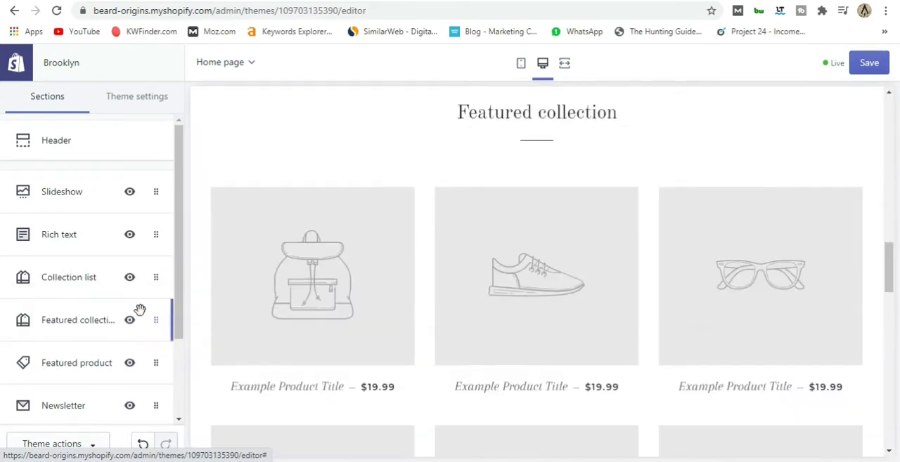
Examine the section types that can be added to the home page, without adding one.
{"action": "scroll", "coordinate": [56, 323], "scroll_direction": "down", "scroll_amount": 2}
{"action": "left_click", "coordinate": [70, 341]}
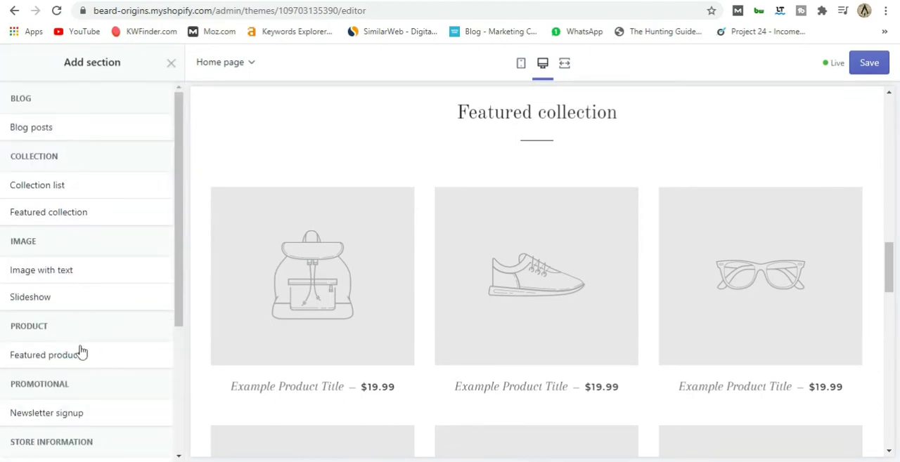
{"action": "scroll", "coordinate": [101, 382], "scroll_direction": "down", "scroll_amount": 3}
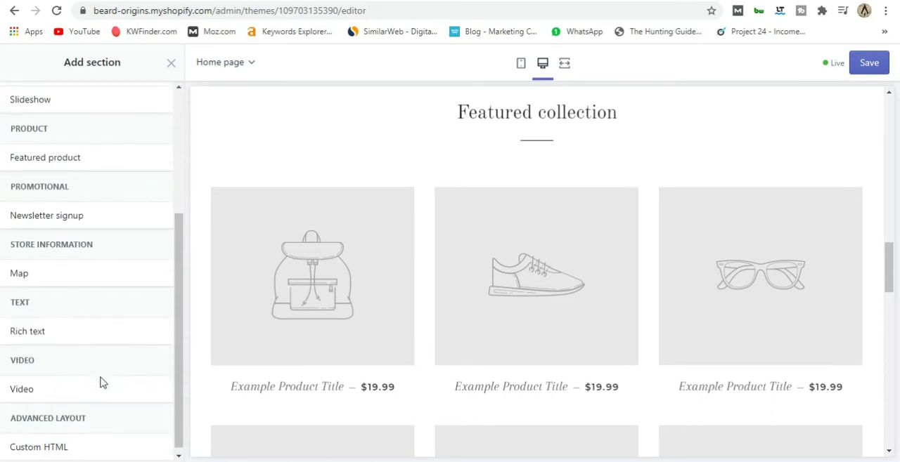
{"action": "scroll", "coordinate": [91, 410], "scroll_direction": "up", "scroll_amount": 3}
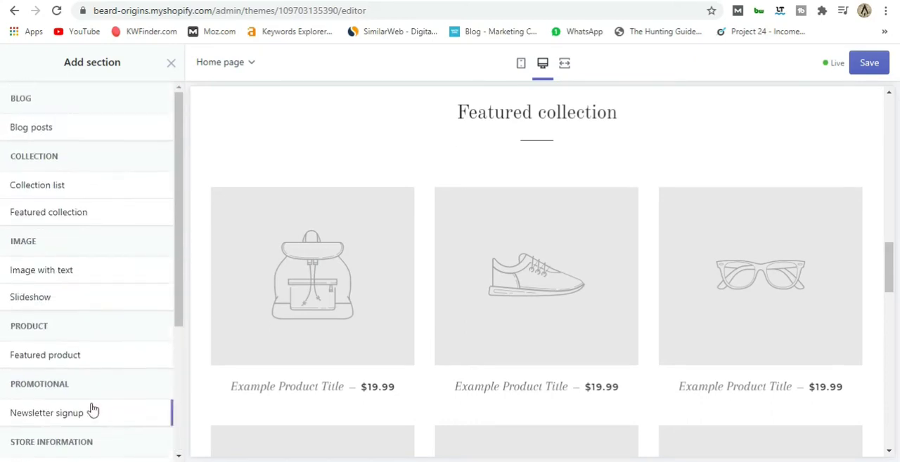
{"action": "left_click", "coordinate": [170, 63]}
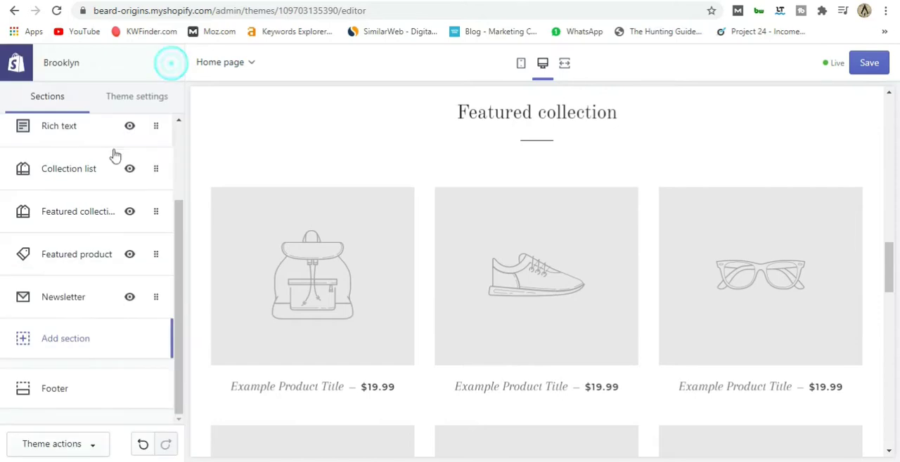
Open the theme's color settings and examine the general color options alongside the home page preview.
{"action": "scroll", "coordinate": [80, 351], "scroll_direction": "up", "scroll_amount": 3}
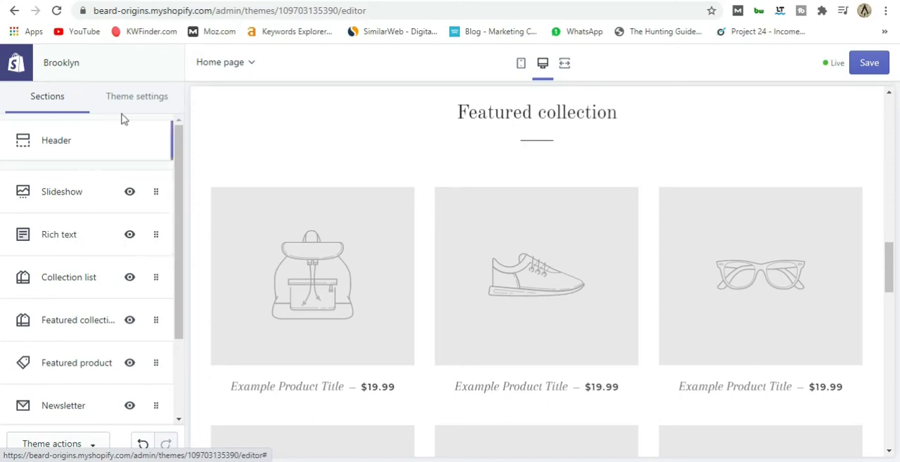
{"action": "left_click", "coordinate": [141, 99]}
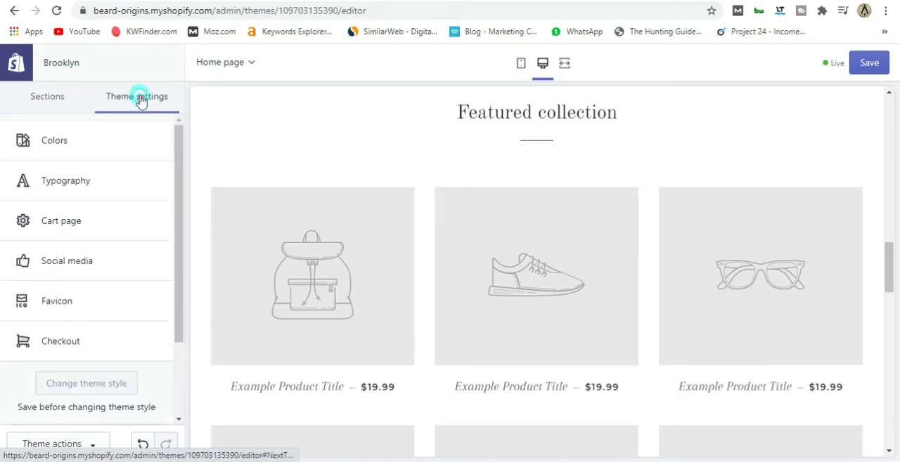
{"action": "left_click", "coordinate": [55, 147]}
{"action": "scroll", "coordinate": [284, 211], "scroll_direction": "down", "scroll_amount": 2}
{"action": "scroll", "coordinate": [285, 211], "scroll_direction": "up", "scroll_amount": 15}
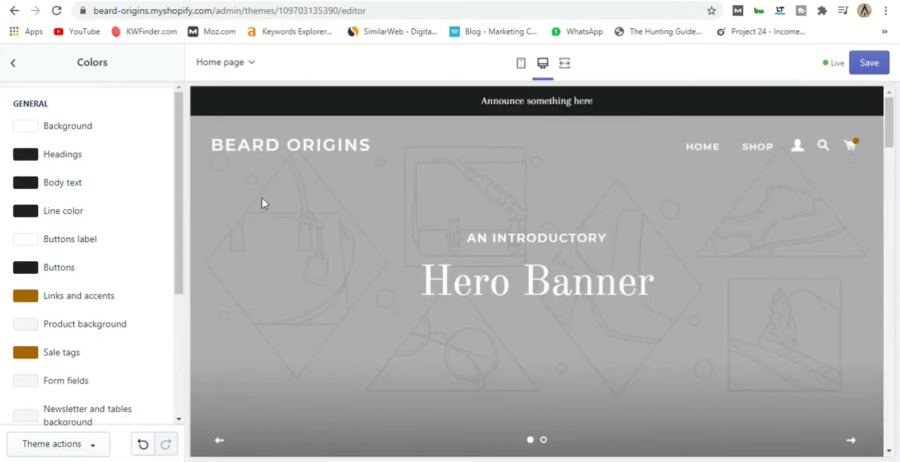
{"action": "scroll", "coordinate": [327, 202], "scroll_direction": "down", "scroll_amount": 3}
{"action": "scroll", "coordinate": [320, 274], "scroll_direction": "up", "scroll_amount": 2}
{"action": "scroll", "coordinate": [321, 274], "scroll_direction": "down", "scroll_amount": 2}
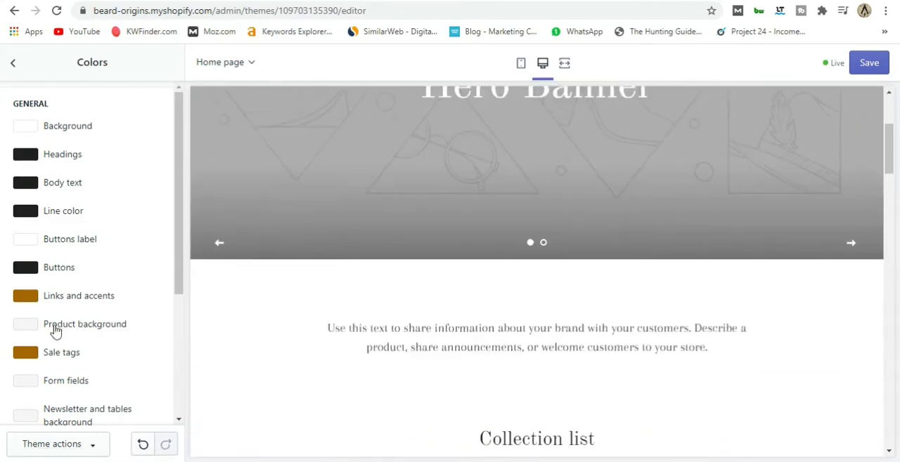
Set the Buttons color in the Drawers color group to green #3CA500 and check the home page preview.
{"action": "scroll", "coordinate": [70, 330], "scroll_direction": "down", "scroll_amount": 3}
{"action": "scroll", "coordinate": [87, 330], "scroll_direction": "down", "scroll_amount": 1}
{"action": "left_click", "coordinate": [26, 371]}
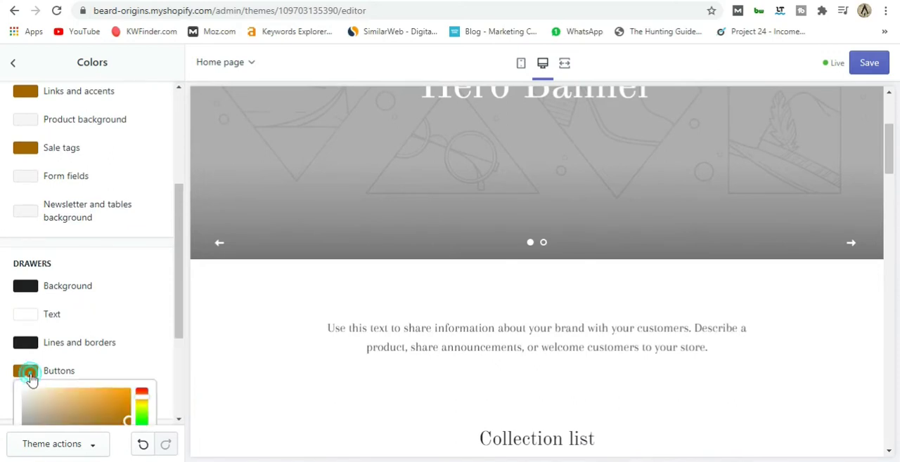
{"action": "scroll", "coordinate": [71, 365], "scroll_direction": "down", "scroll_amount": 2}
{"action": "left_click", "coordinate": [141, 289]}
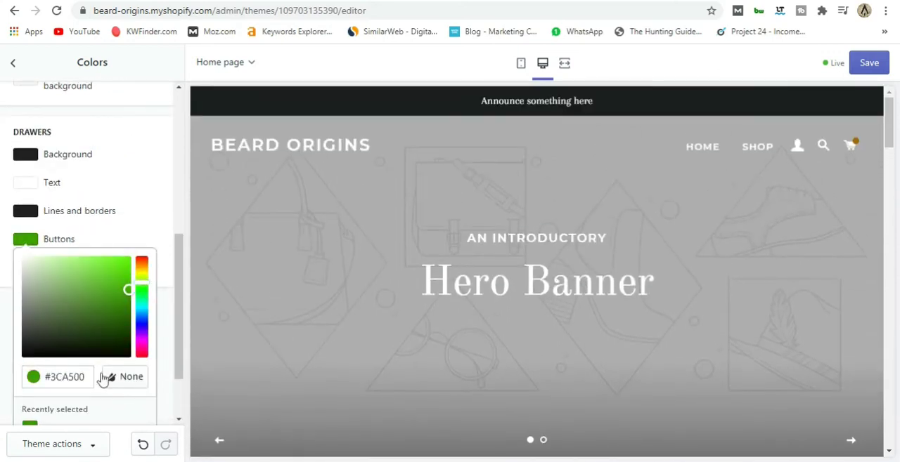
{"action": "scroll", "coordinate": [376, 351], "scroll_direction": "down", "scroll_amount": 3}
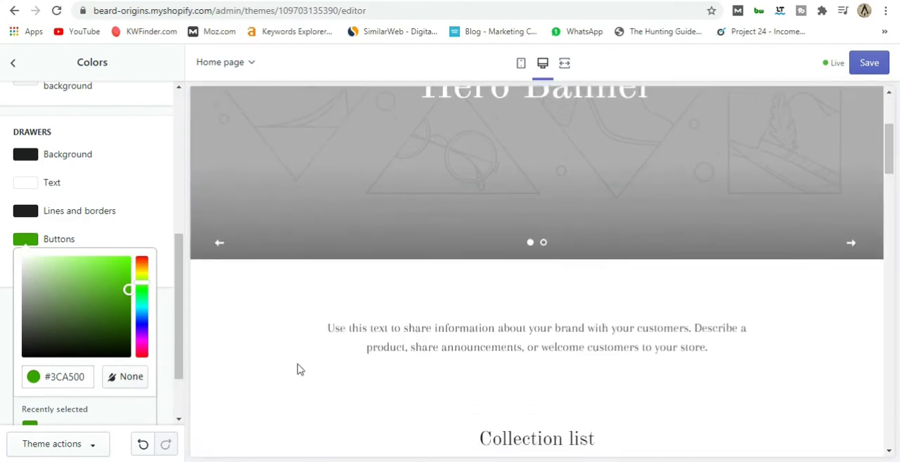
{"action": "scroll", "coordinate": [244, 367], "scroll_direction": "up", "scroll_amount": 1}
{"action": "scroll", "coordinate": [169, 420], "scroll_direction": "up", "scroll_amount": 4}
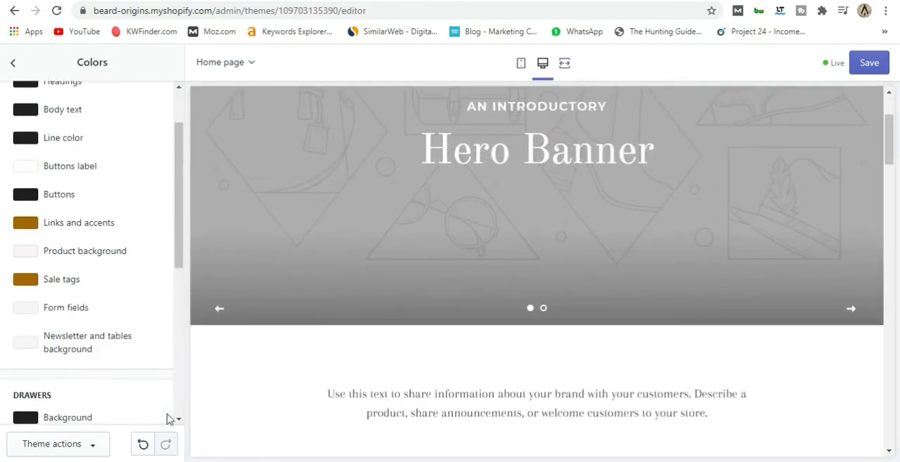
{"action": "scroll", "coordinate": [276, 369], "scroll_direction": "up", "scroll_amount": 2}
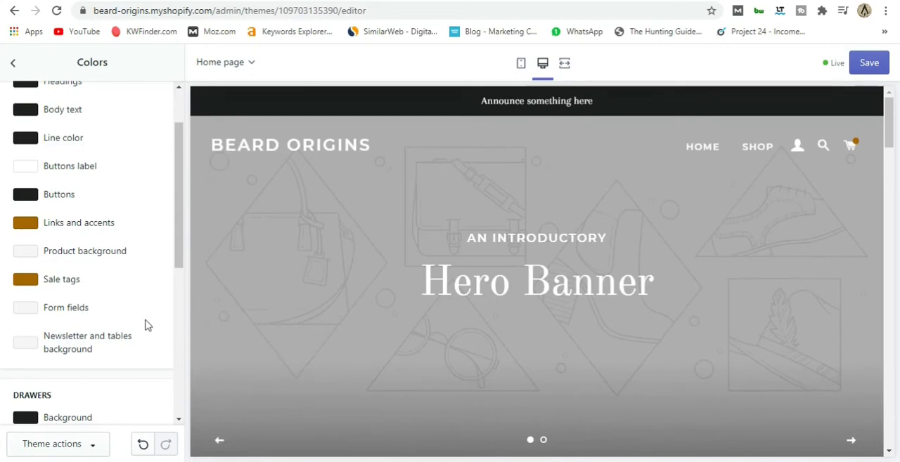
{"action": "scroll", "coordinate": [146, 324], "scroll_direction": "up", "scroll_amount": 2}
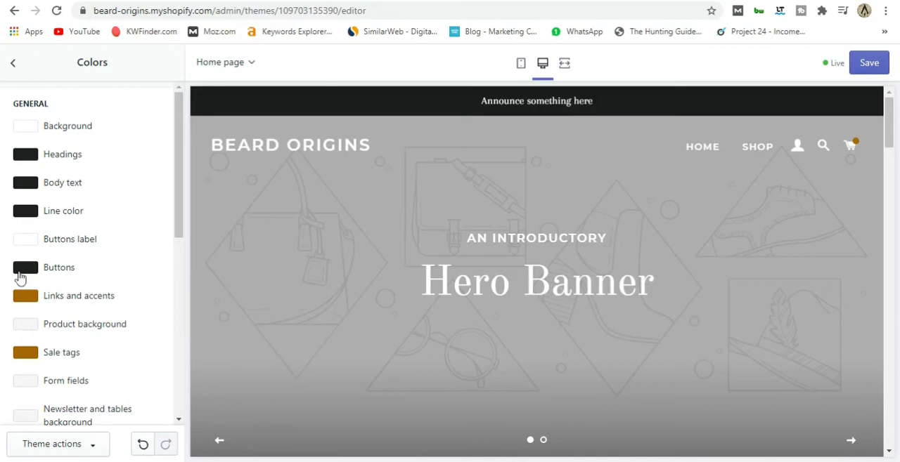
Switch from the color settings to the typography settings and set the headings font to Poppins Regular.
{"action": "left_click", "coordinate": [14, 63]}
{"action": "left_click", "coordinate": [94, 188]}
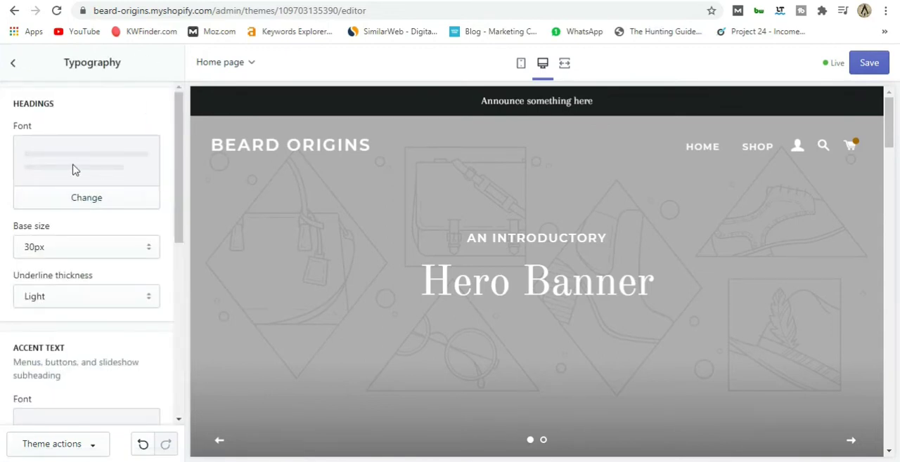
{"action": "left_click", "coordinate": [96, 207]}
{"action": "left_click", "coordinate": [64, 102]}
{"action": "type", "text": "poppins"}
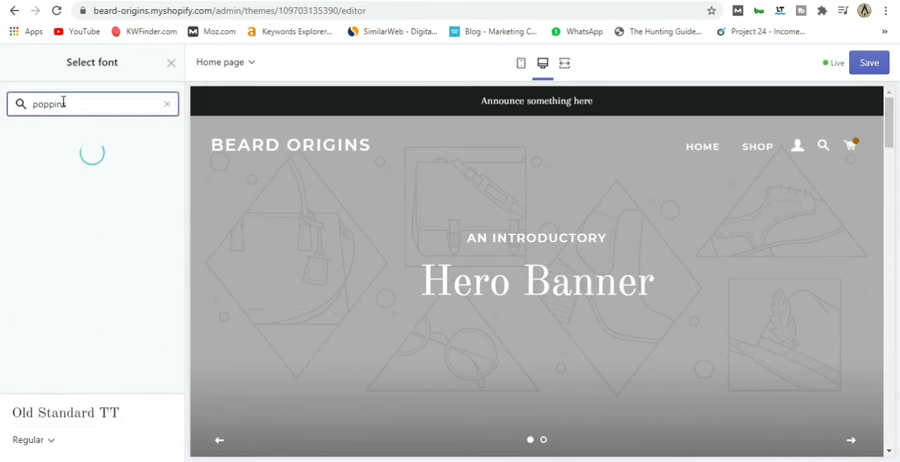
{"action": "left_click", "coordinate": [56, 152]}
{"action": "left_click", "coordinate": [154, 445]}
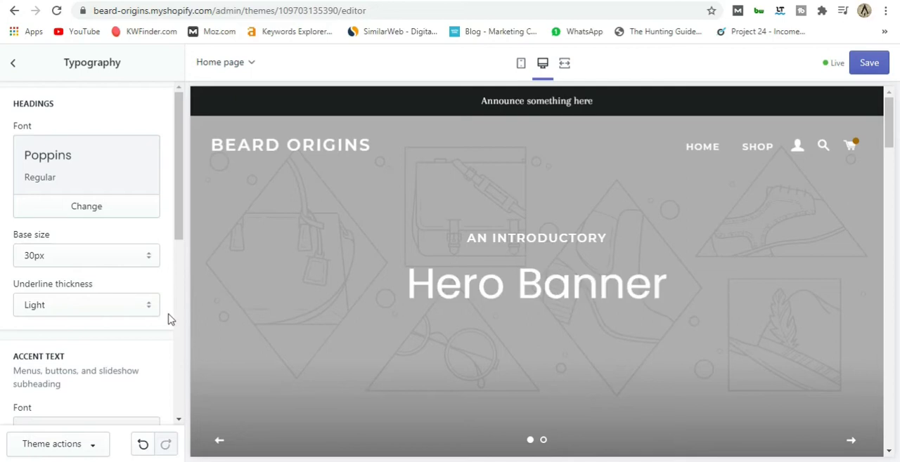
Examine the remaining typography settings for heading size, accent text and body text, without changing them.
{"action": "scroll", "coordinate": [169, 320], "scroll_direction": "down", "scroll_amount": 2}
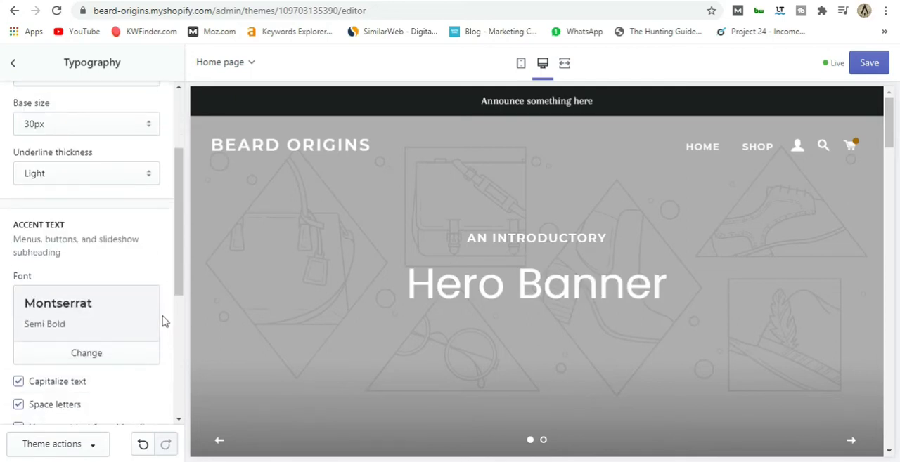
{"action": "scroll", "coordinate": [163, 321], "scroll_direction": "down", "scroll_amount": 3}
{"action": "scroll", "coordinate": [62, 233], "scroll_direction": "up", "scroll_amount": 4}
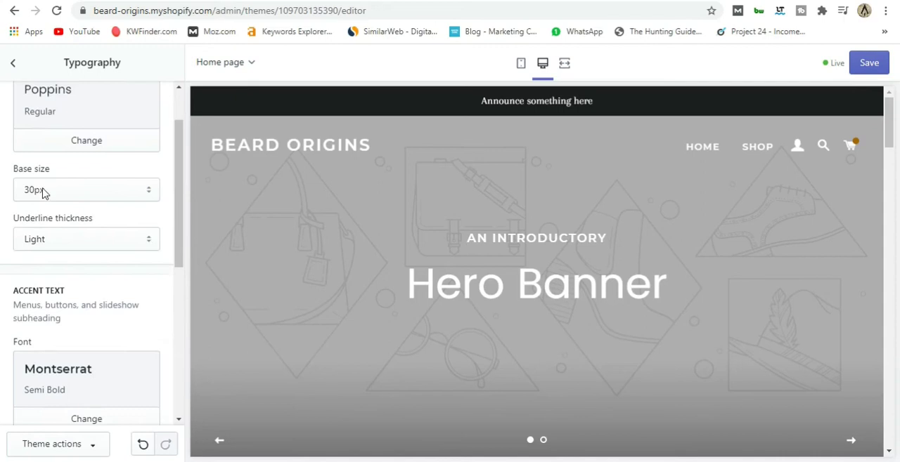
{"action": "scroll", "coordinate": [114, 269], "scroll_direction": "down", "scroll_amount": 1}
{"action": "scroll", "coordinate": [130, 260], "scroll_direction": "down", "scroll_amount": 1}
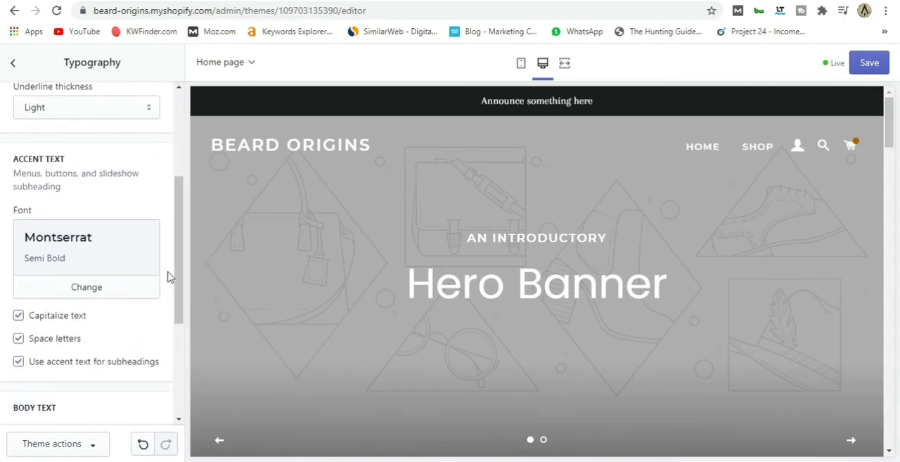
{"action": "scroll", "coordinate": [168, 277], "scroll_direction": "down", "scroll_amount": 2}
{"action": "scroll", "coordinate": [168, 276], "scroll_direction": "up", "scroll_amount": 5}
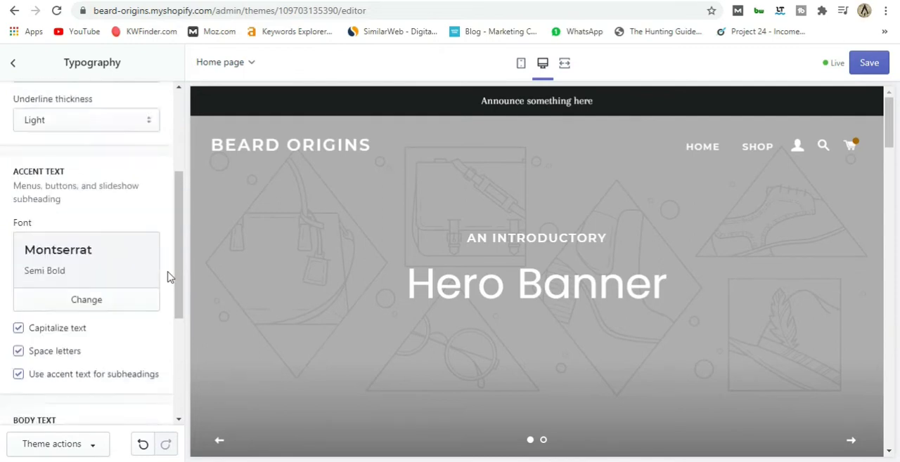
{"action": "scroll", "coordinate": [86, 228], "scroll_direction": "down", "scroll_amount": 6}
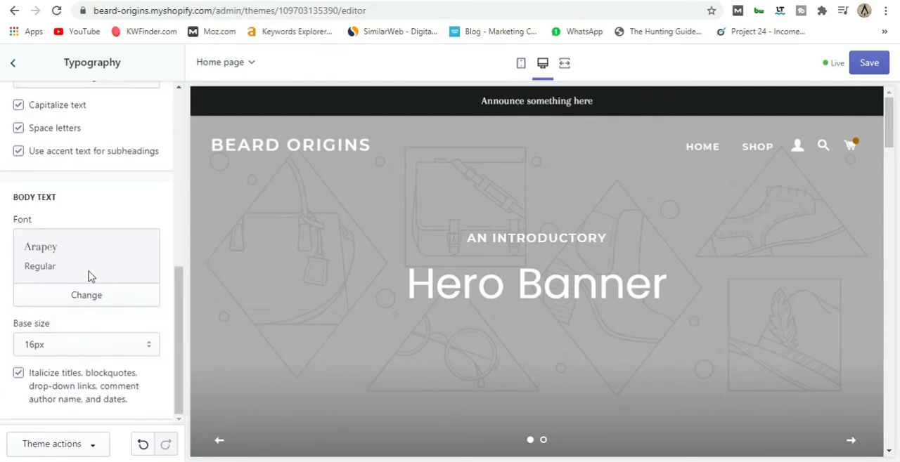
{"action": "left_click", "coordinate": [12, 62]}
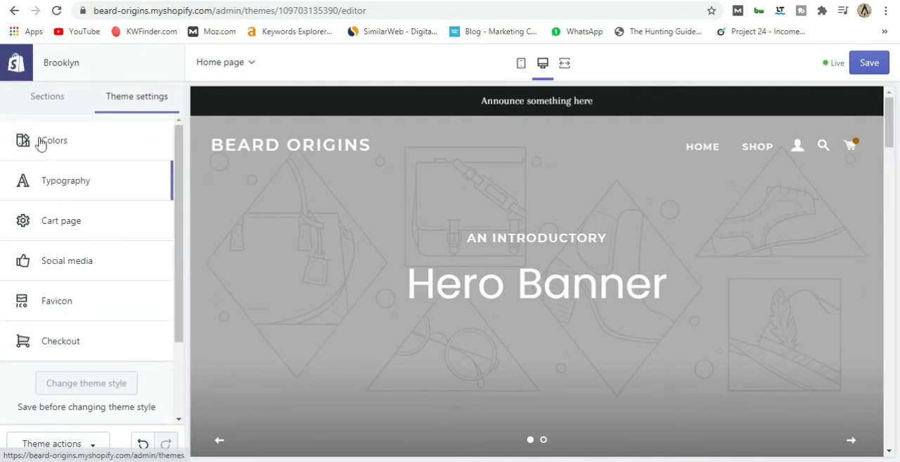
Examine the cart page settings, including the cart type choices, and the social media account fields, without changing them.
{"action": "left_click", "coordinate": [79, 221]}
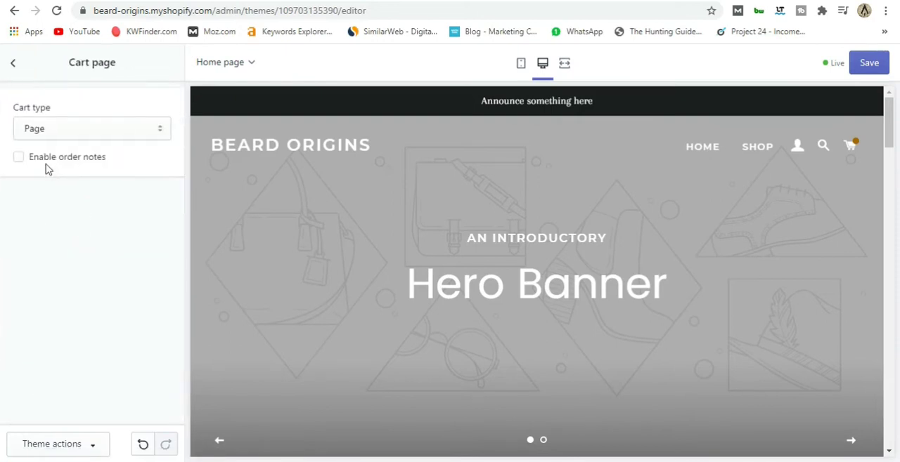
{"action": "left_click", "coordinate": [92, 135]}
{"action": "left_click", "coordinate": [91, 147]}
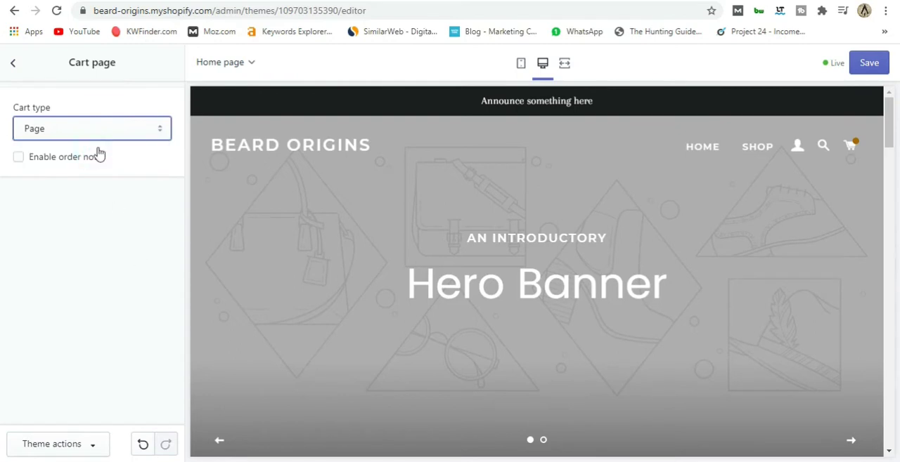
{"action": "left_click", "coordinate": [12, 63]}
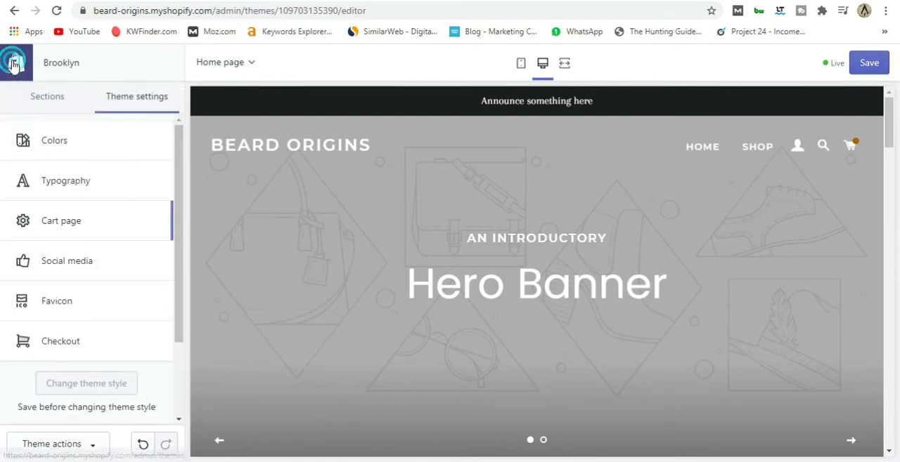
{"action": "left_click", "coordinate": [70, 266]}
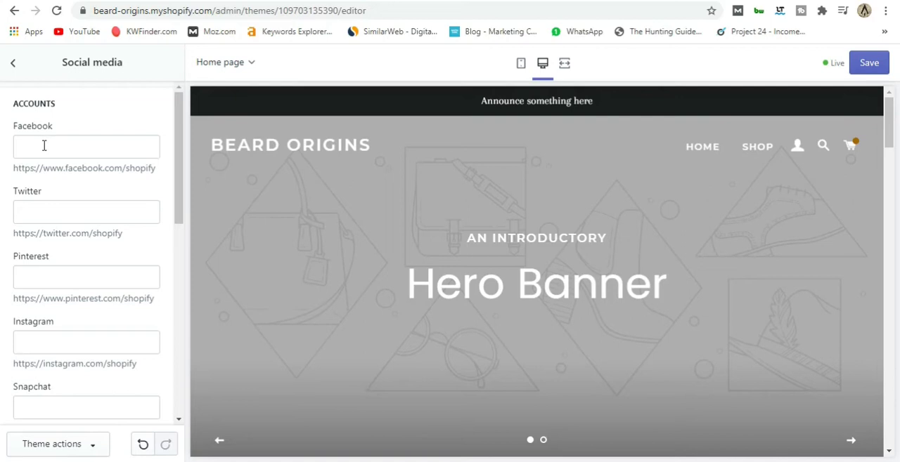
{"action": "left_click", "coordinate": [12, 66]}
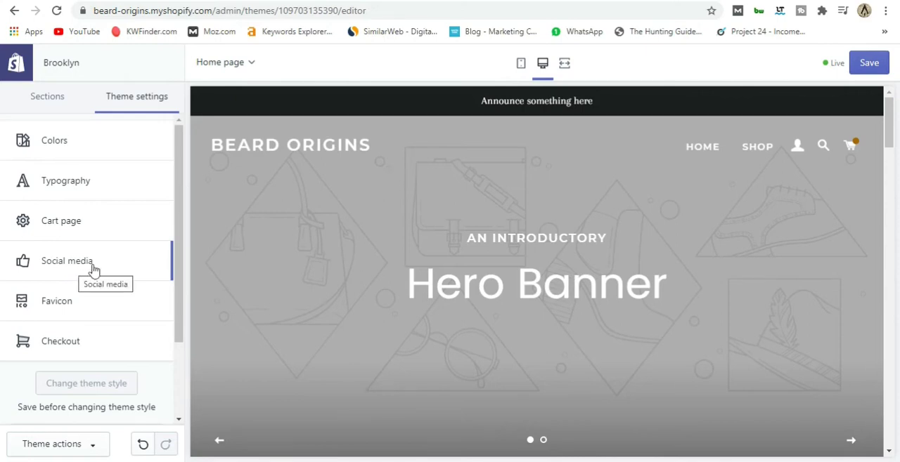
Examine the favicon image setting and the checkout banner and logo settings, without changing them.
{"action": "left_click", "coordinate": [83, 303]}
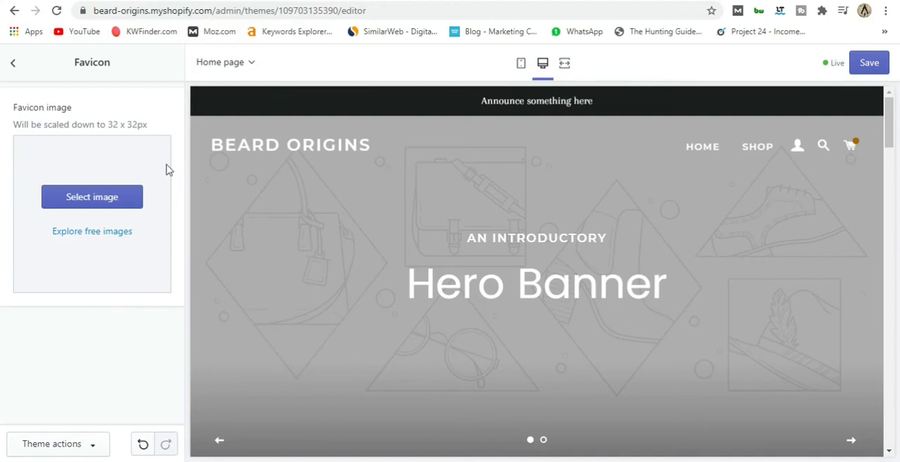
{"action": "left_click", "coordinate": [14, 66]}
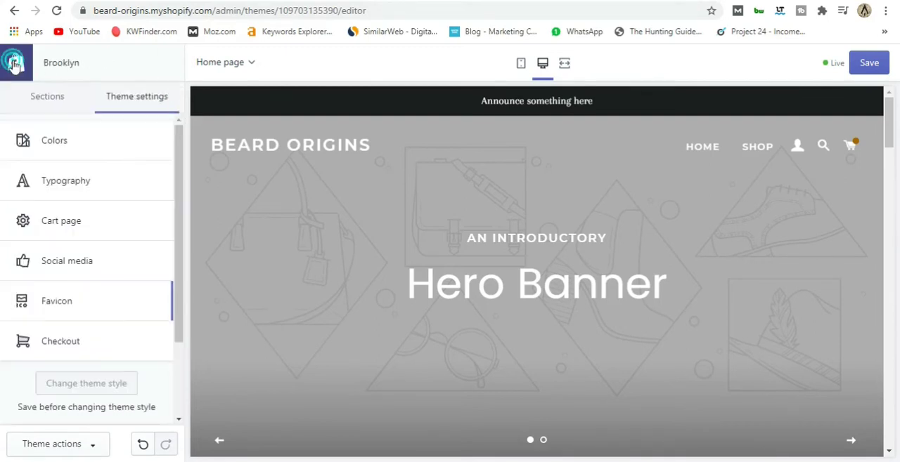
{"action": "left_click", "coordinate": [67, 341]}
{"action": "scroll", "coordinate": [78, 344], "scroll_direction": "down", "scroll_amount": 3}
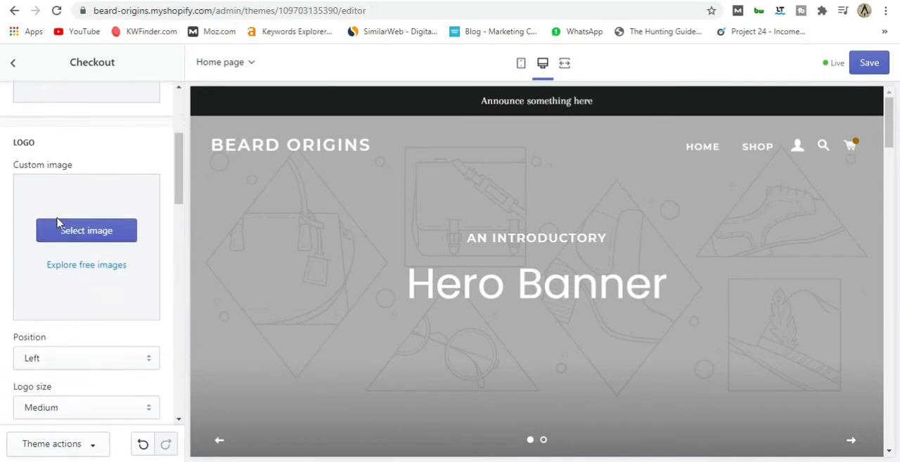
{"action": "scroll", "coordinate": [79, 310], "scroll_direction": "up", "scroll_amount": 3}
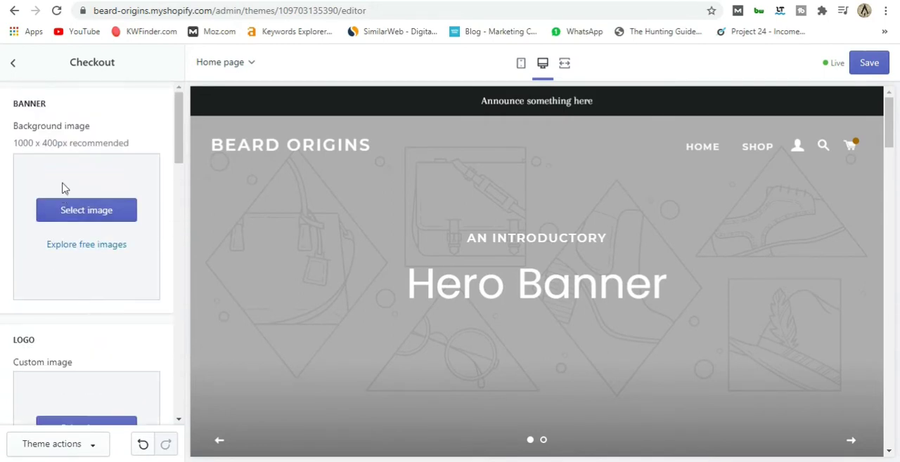
{"action": "left_click", "coordinate": [14, 63]}
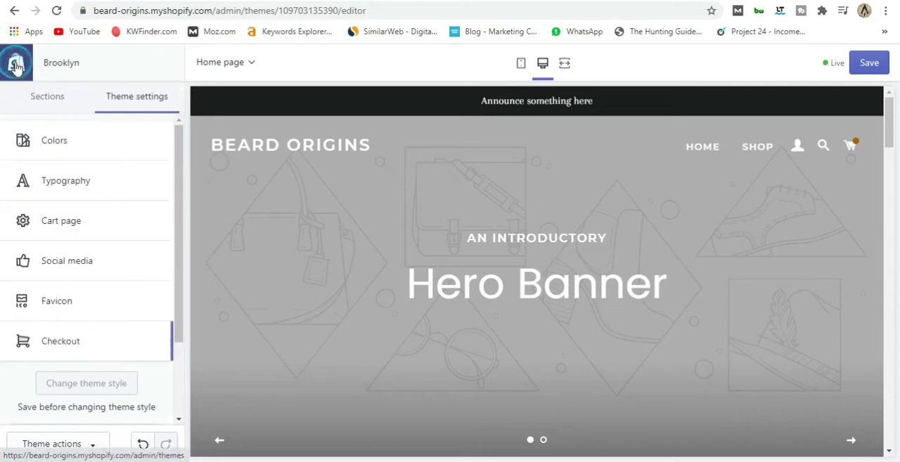
Upload the Beard Origins logo file "Copy of Add a heading" as the logo image of the Header section.
{"action": "left_click", "coordinate": [45, 100]}
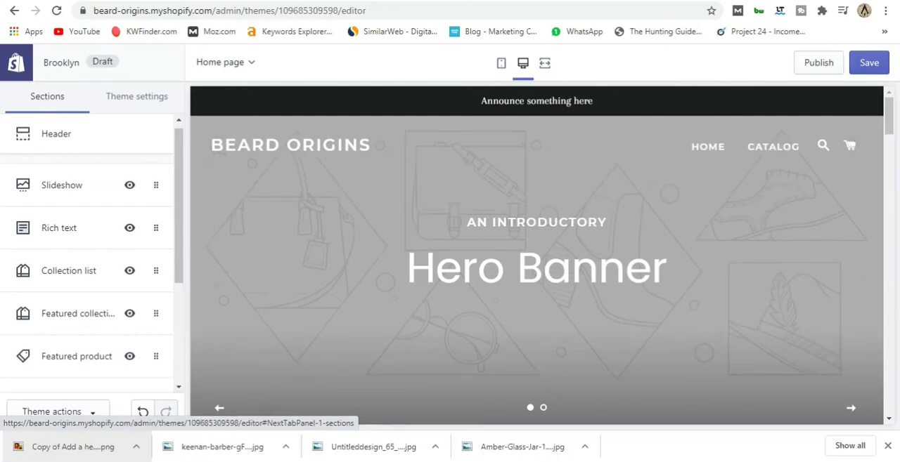
{"action": "left_click", "coordinate": [72, 138]}
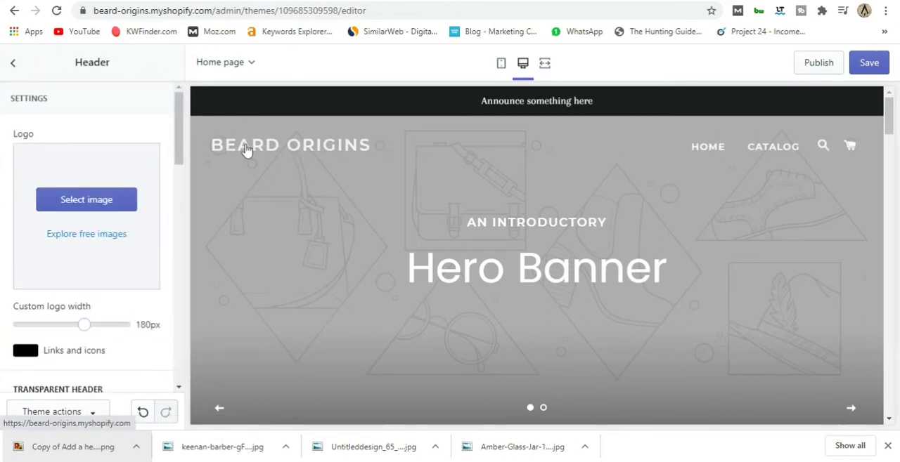
{"action": "left_click", "coordinate": [87, 204]}
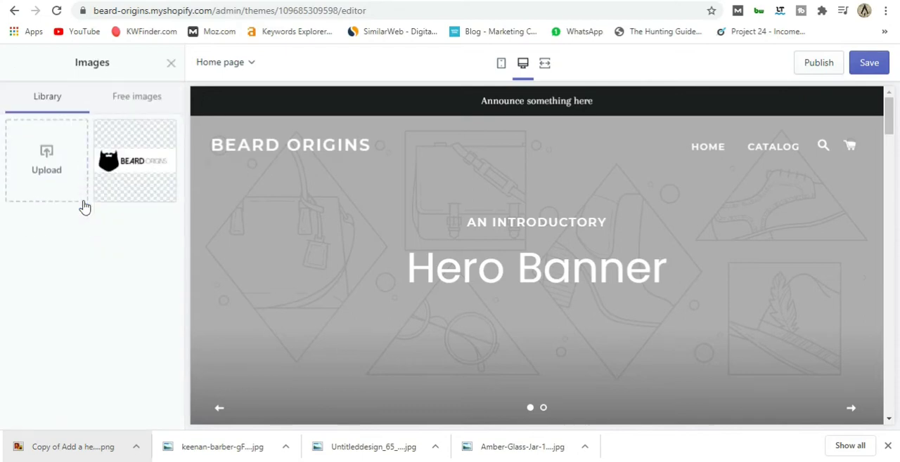
{"action": "left_click", "coordinate": [46, 172]}
{"action": "left_click", "coordinate": [306, 124]}
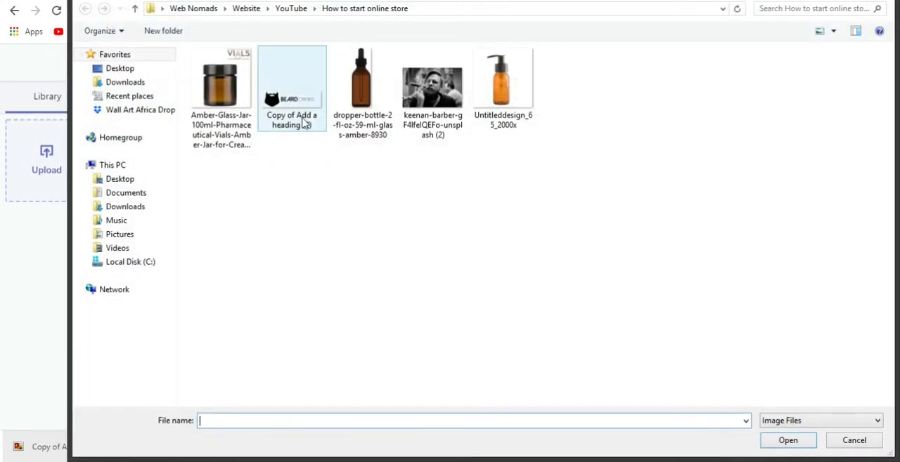
{"action": "left_click", "coordinate": [788, 440]}
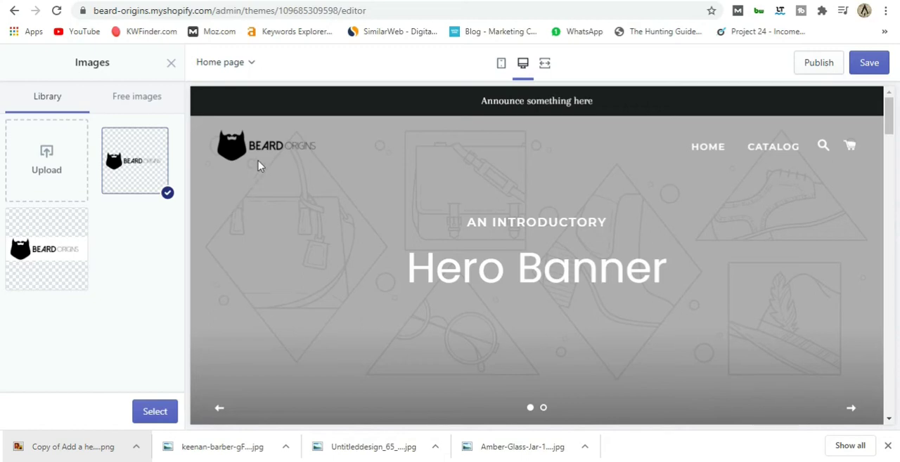
Switch to Fiverr and examine the logo design services on offer with their ratings and starting prices.
{"action": "left_click", "coordinate": [685, 1]}
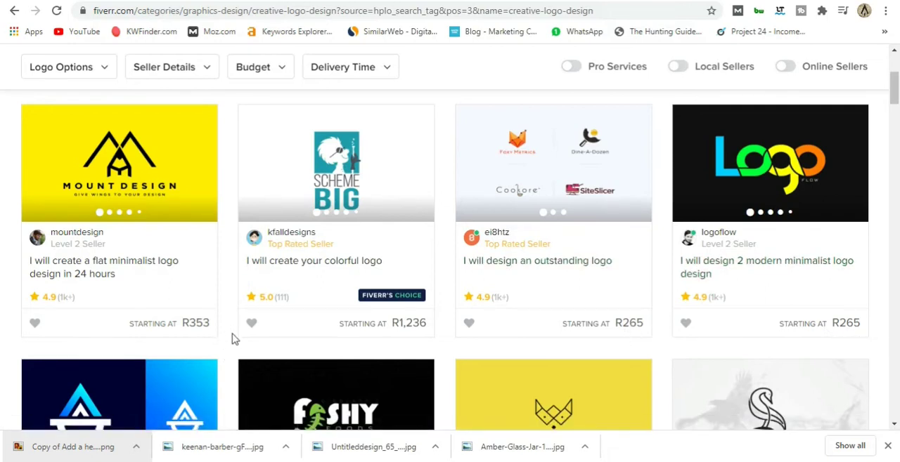
{"action": "scroll", "coordinate": [234, 340], "scroll_direction": "down", "scroll_amount": 3}
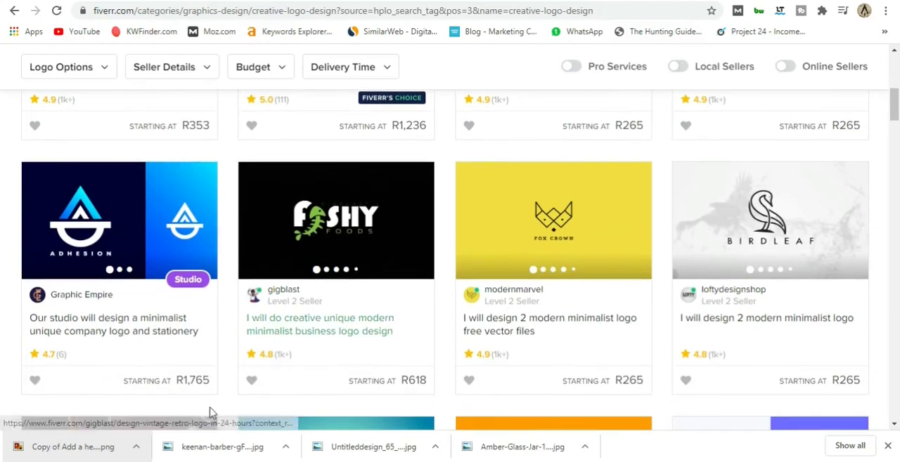
{"action": "scroll", "coordinate": [216, 395], "scroll_direction": "down", "scroll_amount": 5}
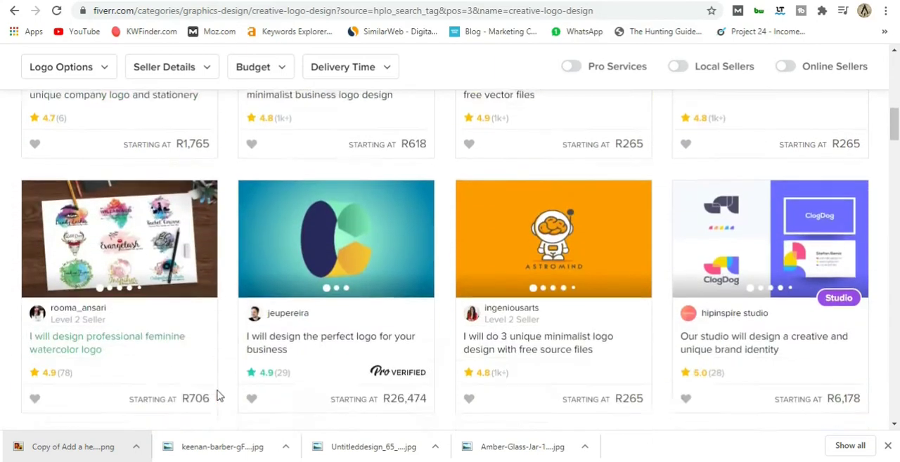
{"action": "scroll", "coordinate": [432, 357], "scroll_direction": "up", "scroll_amount": 1}
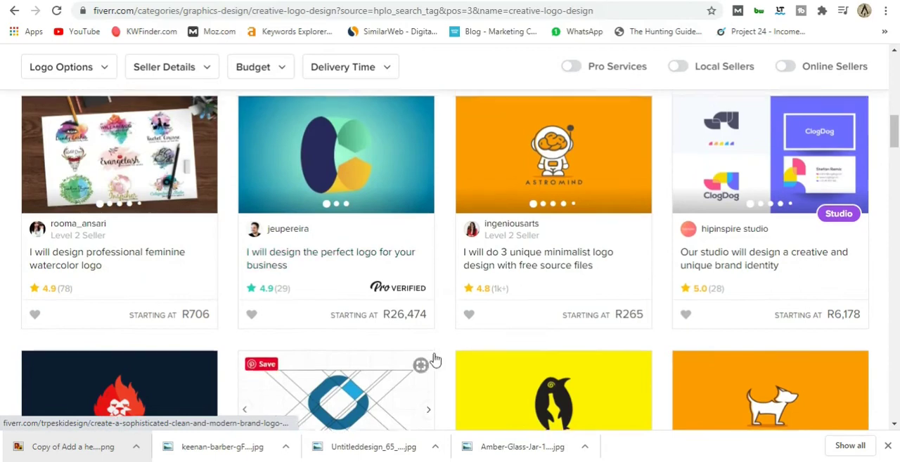
{"action": "scroll", "coordinate": [444, 368], "scroll_direction": "up", "scroll_amount": 3}
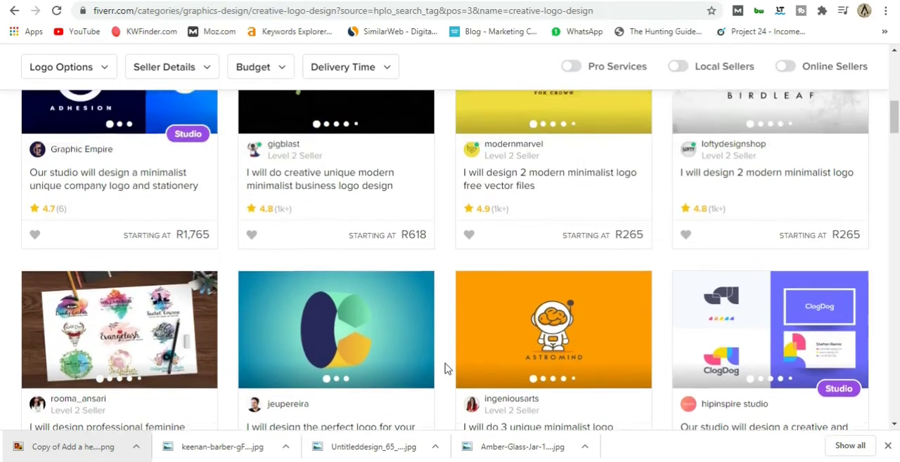
{"action": "scroll", "coordinate": [419, 278], "scroll_direction": "up", "scroll_amount": 3}
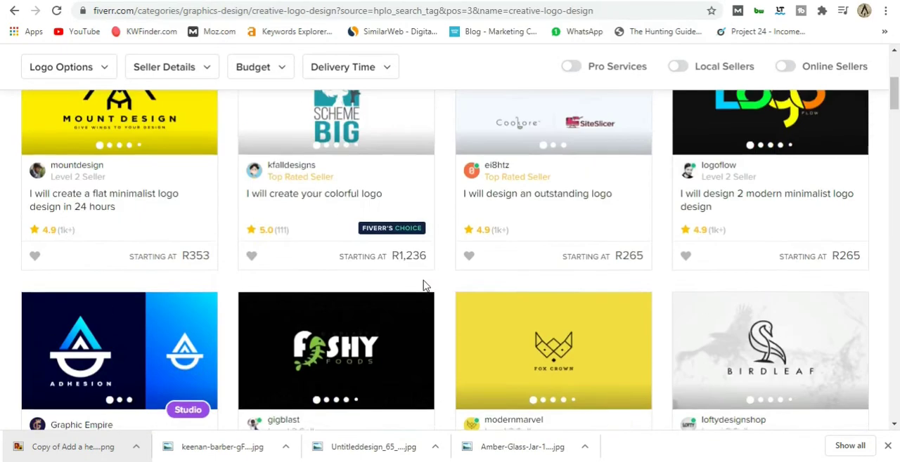
{"action": "scroll", "coordinate": [423, 288], "scroll_direction": "up", "scroll_amount": 3}
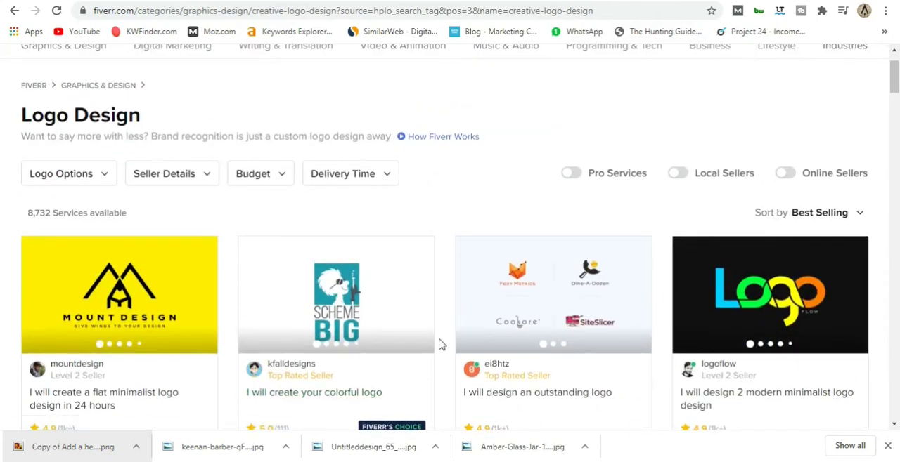
{"action": "scroll", "coordinate": [439, 343], "scroll_direction": "up", "scroll_amount": 1}
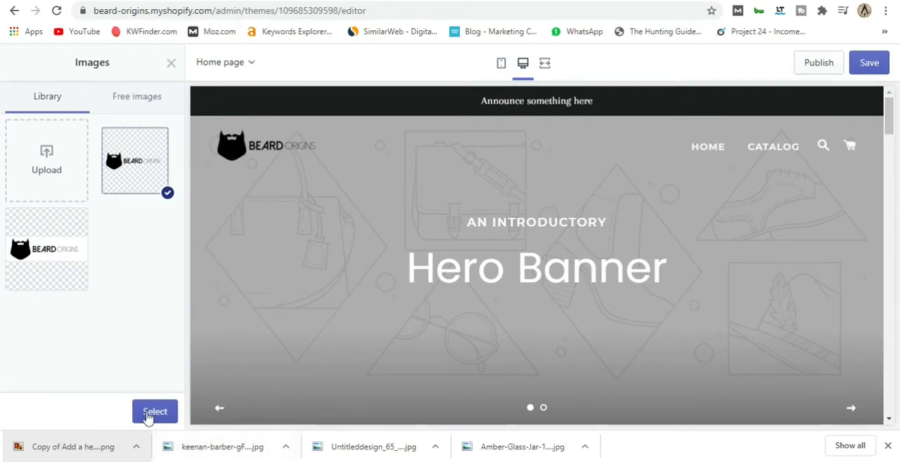
Back in the Shopify theme editor, apply the uploaded logo to the header and set the custom logo width to 210px.
{"action": "left_click", "coordinate": [147, 413]}
{"action": "scroll", "coordinate": [141, 324], "scroll_direction": "down", "scroll_amount": 1}
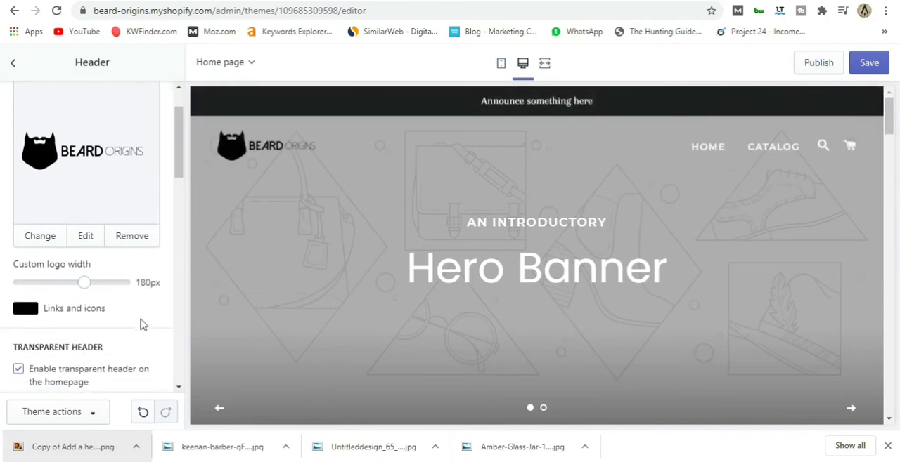
{"action": "scroll", "coordinate": [143, 307], "scroll_direction": "down", "scroll_amount": 1}
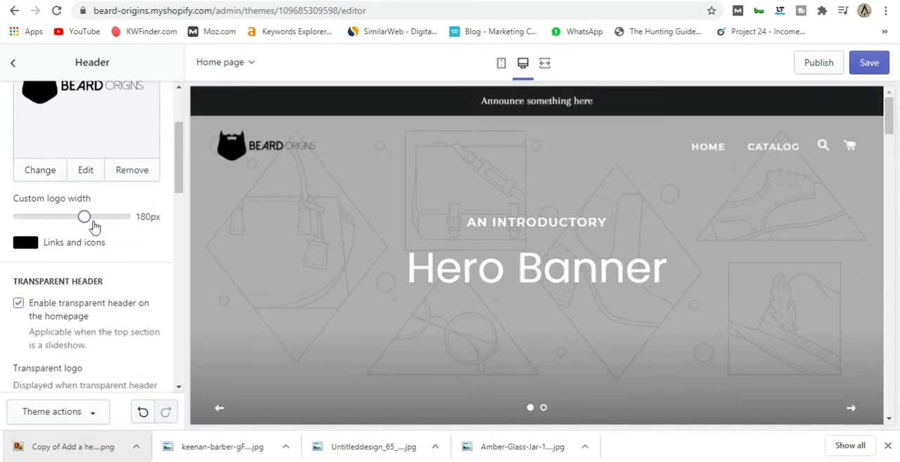
{"action": "left_click_drag", "start_coordinate": [84, 217], "coordinate": [99, 218]}
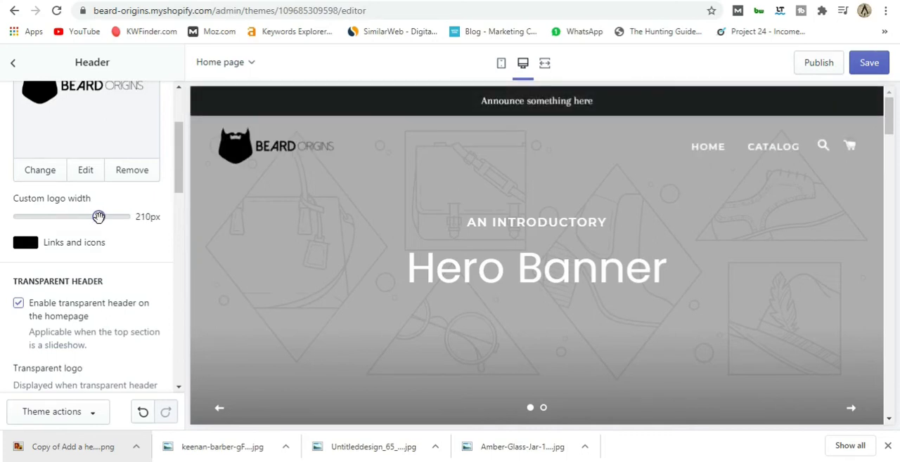
Examine the transparent header and transparent logo settings of the Header section, leaving them as they are.
{"action": "scroll", "coordinate": [152, 249], "scroll_direction": "down", "scroll_amount": 2}
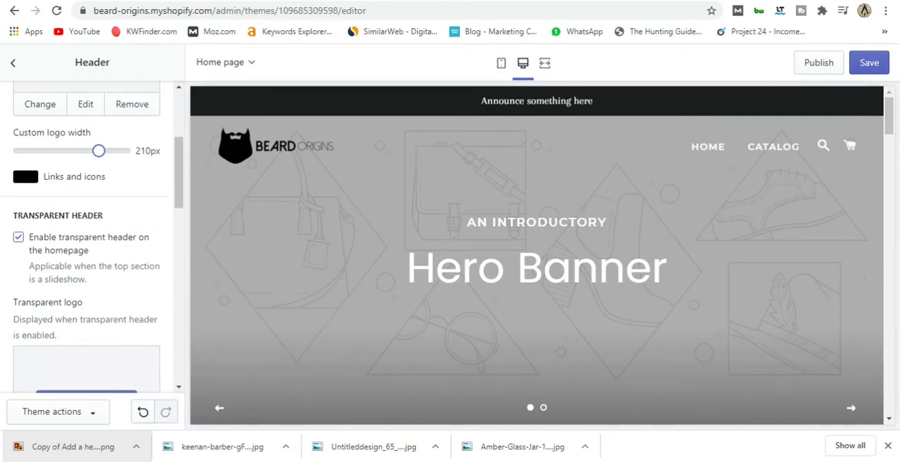
{"action": "scroll", "coordinate": [85, 293], "scroll_direction": "down", "scroll_amount": 7}
{"action": "scroll", "coordinate": [156, 317], "scroll_direction": "up", "scroll_amount": 5}
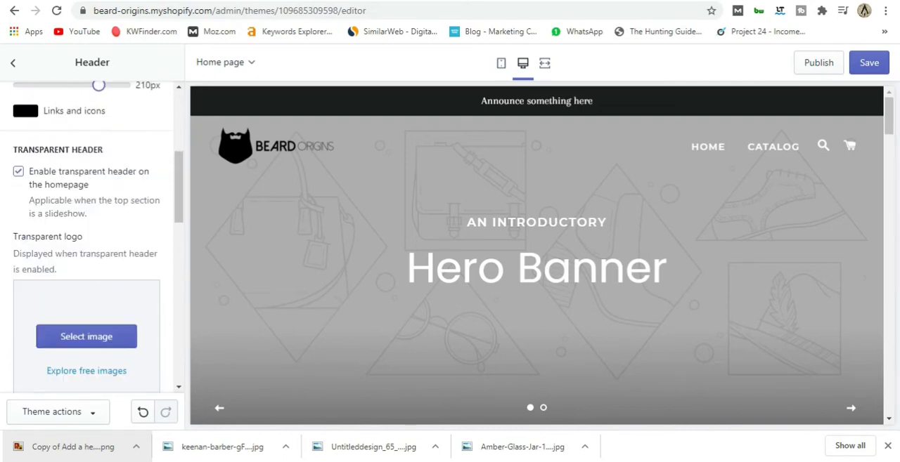
{"action": "scroll", "coordinate": [87, 239], "scroll_direction": "up", "scroll_amount": 5}
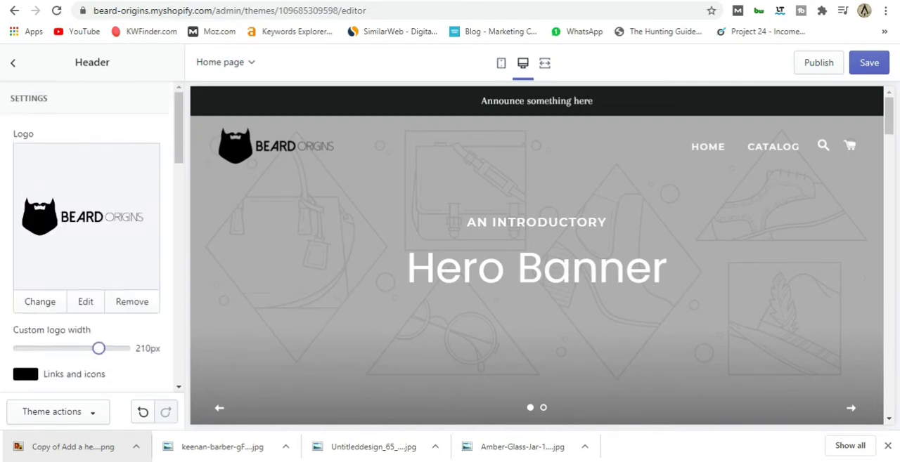
{"action": "left_click", "coordinate": [16, 65]}
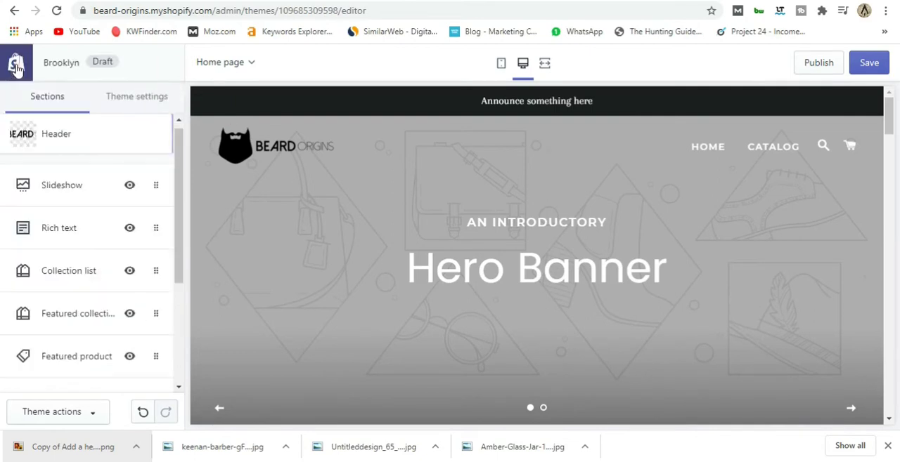
Upload the Unsplash photo of the bearded man smoking a cigar for the first slide of the Slideshow section.
{"action": "left_click", "coordinate": [101, 189]}
{"action": "scroll", "coordinate": [111, 173], "scroll_direction": "down", "scroll_amount": 1}
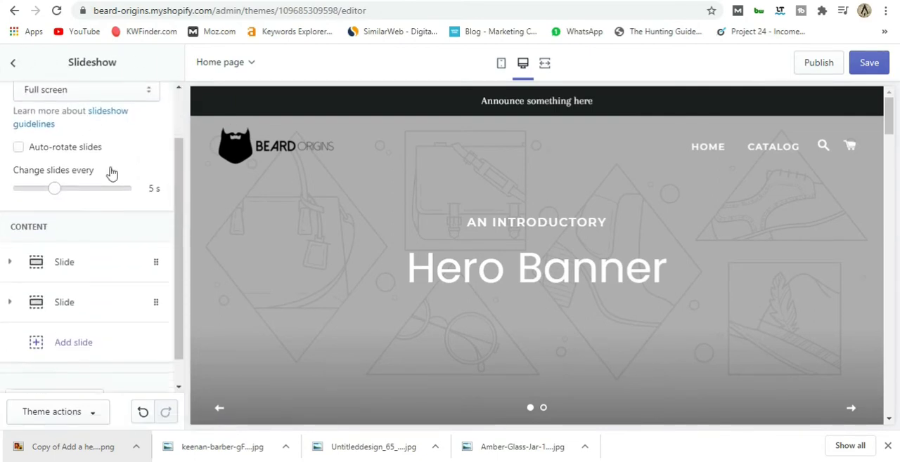
{"action": "scroll", "coordinate": [130, 144], "scroll_direction": "up", "scroll_amount": 1}
{"action": "scroll", "coordinate": [128, 182], "scroll_direction": "down", "scroll_amount": 2}
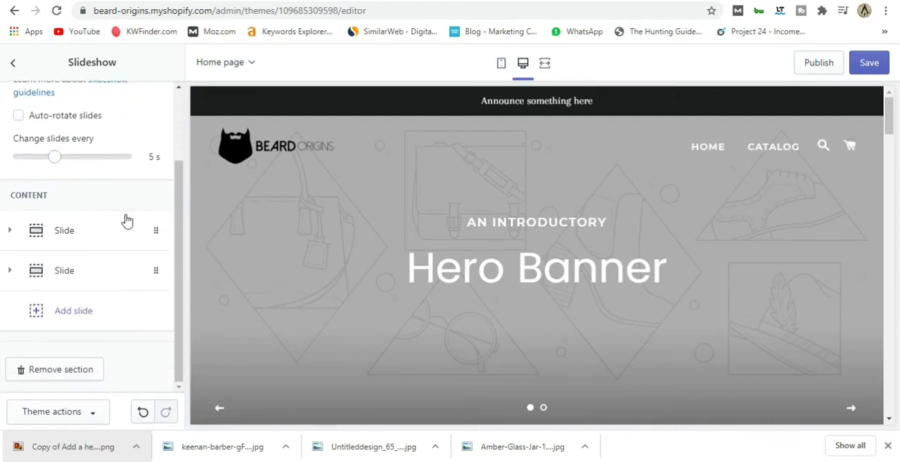
{"action": "left_click", "coordinate": [90, 240]}
{"action": "scroll", "coordinate": [89, 249], "scroll_direction": "down", "scroll_amount": 2}
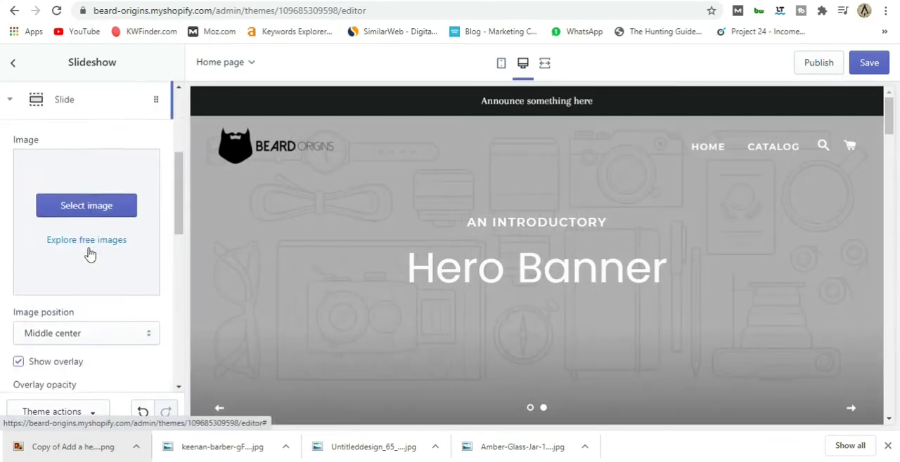
{"action": "left_click", "coordinate": [88, 220]}
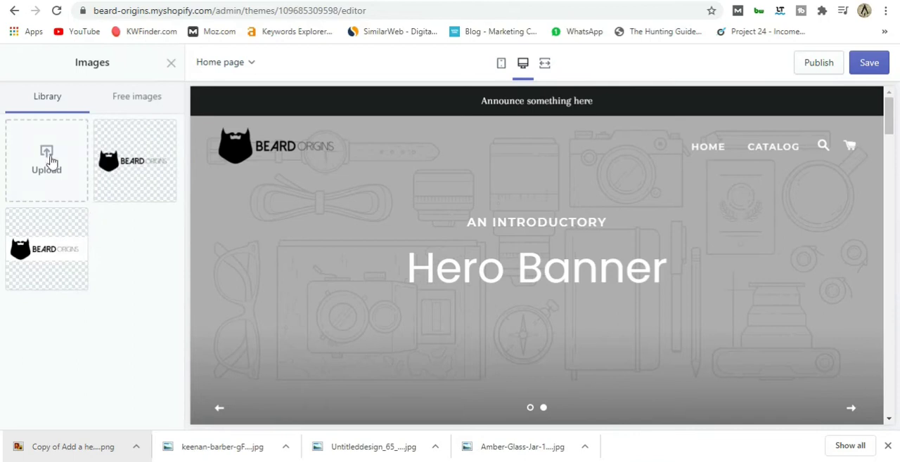
{"action": "left_click", "coordinate": [51, 161]}
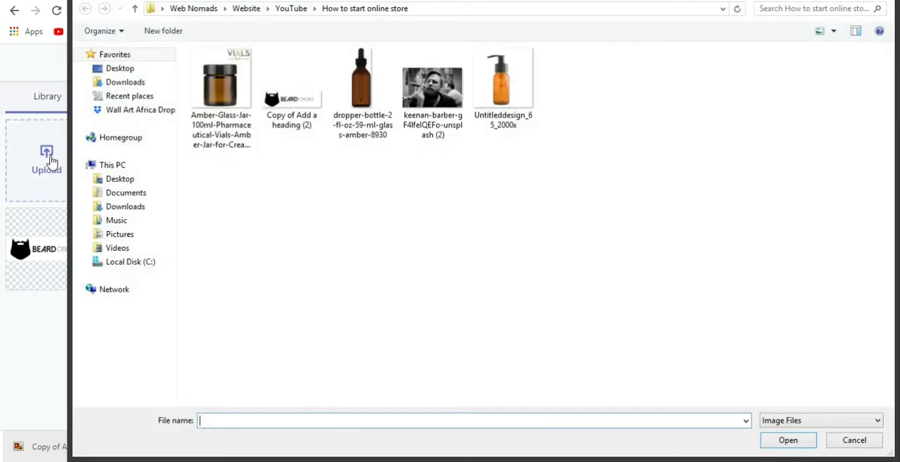
{"action": "left_click", "coordinate": [432, 102]}
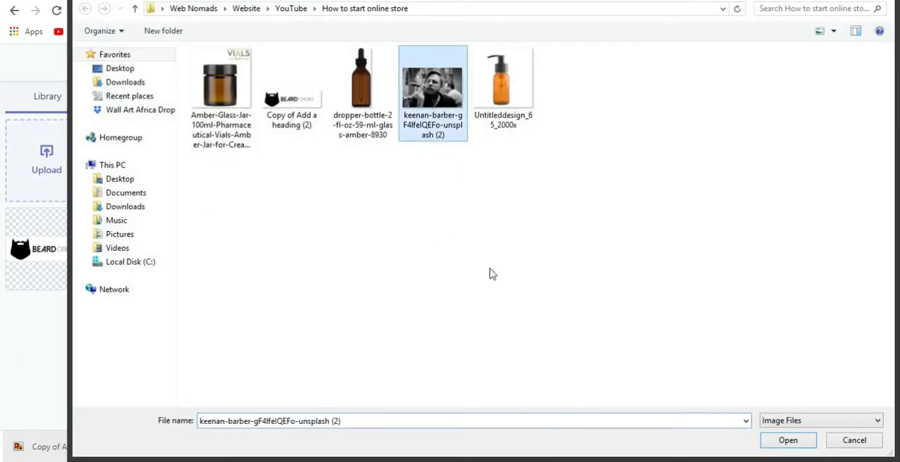
{"action": "left_click", "coordinate": [787, 440]}
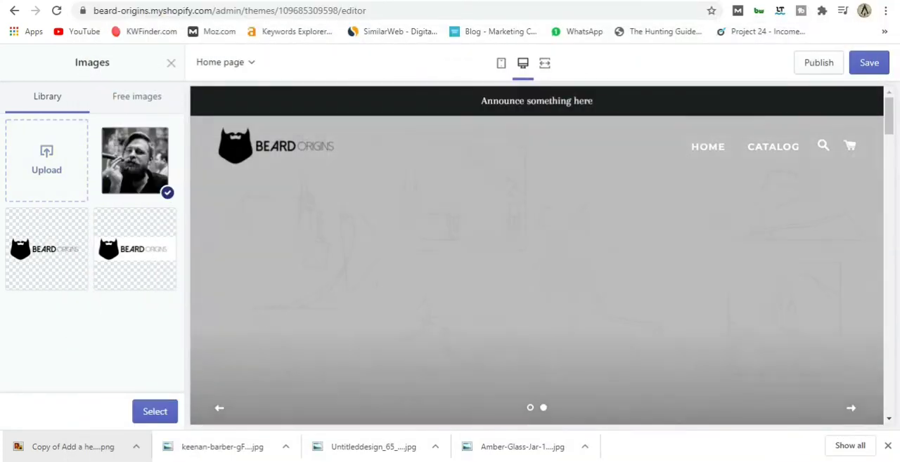
Switch to the Unsplash website and browse its homepage selection of freely usable photos.
{"action": "left_click", "coordinate": [310, 1]}
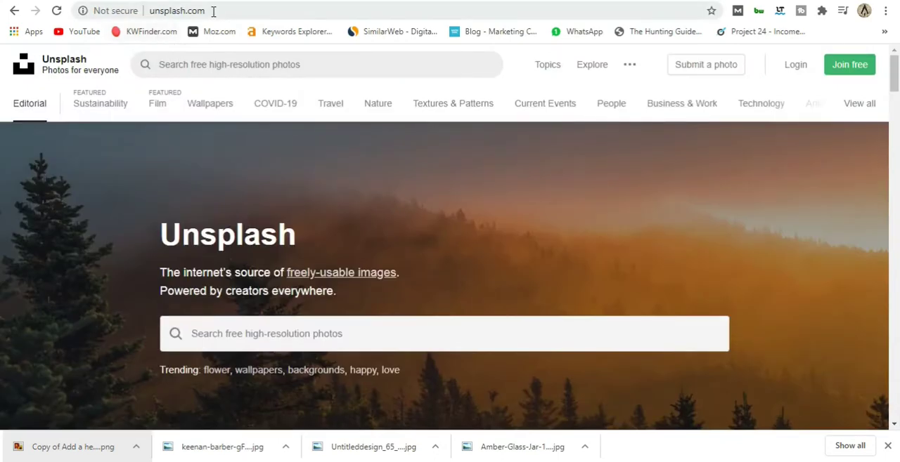
{"action": "scroll", "coordinate": [433, 276], "scroll_direction": "down", "scroll_amount": 8}
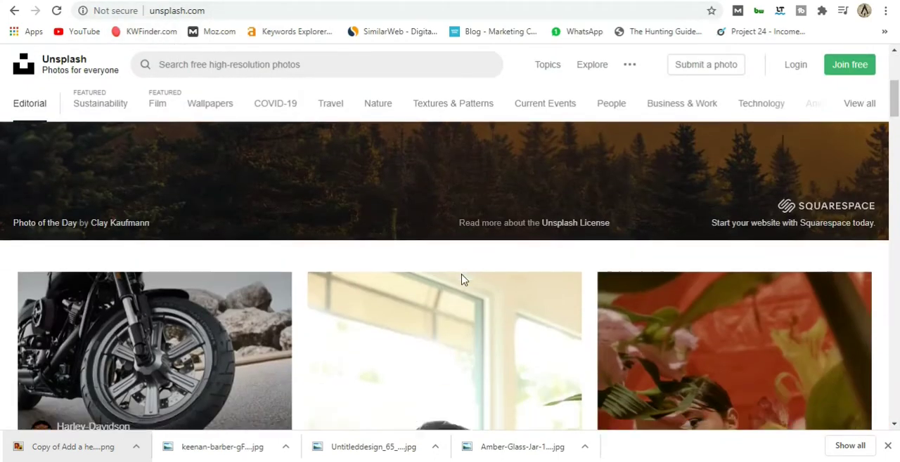
{"action": "scroll", "coordinate": [389, 305], "scroll_direction": "down", "scroll_amount": 10}
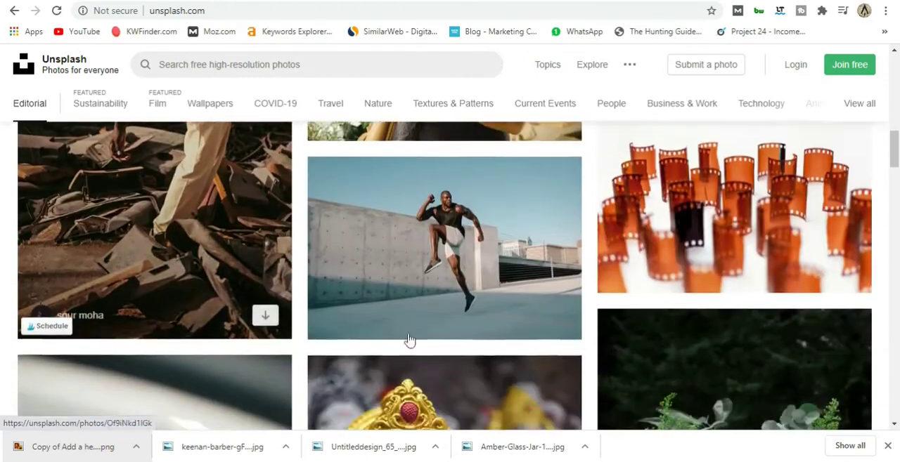
{"action": "scroll", "coordinate": [528, 286], "scroll_direction": "down", "scroll_amount": 10}
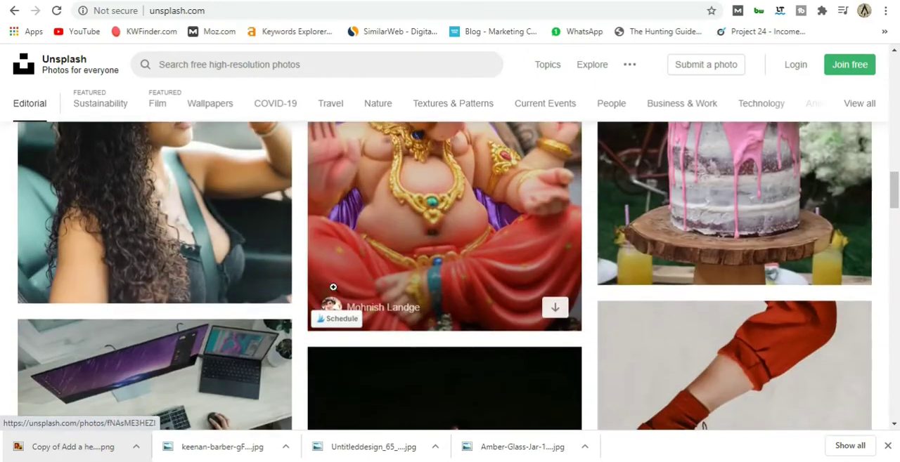
{"action": "key", "text": "Home"}
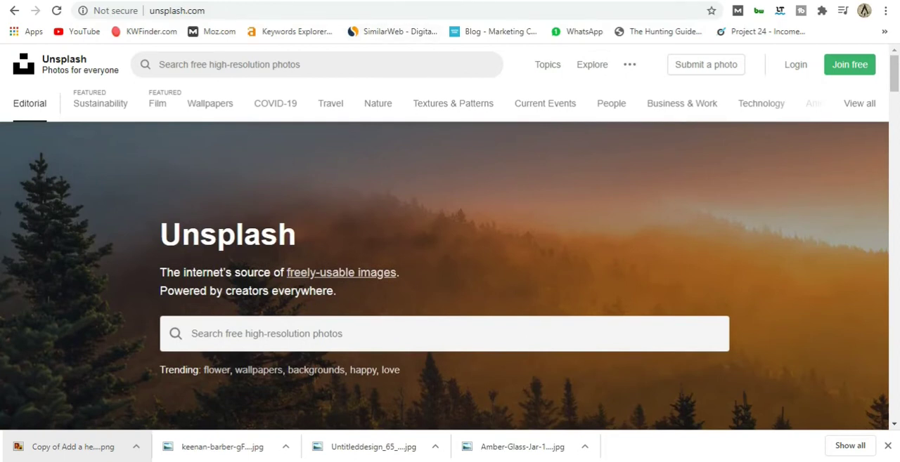
{"action": "left_click", "coordinate": [260, 1]}
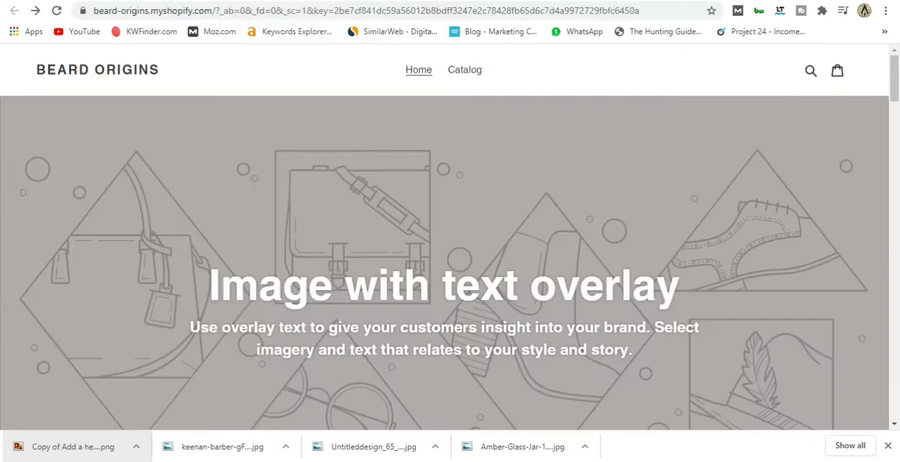
Back in the Shopify theme editor, apply the uploaded photo to the first slide and display that slide in the preview.
{"action": "left_click", "coordinate": [141, 1]}
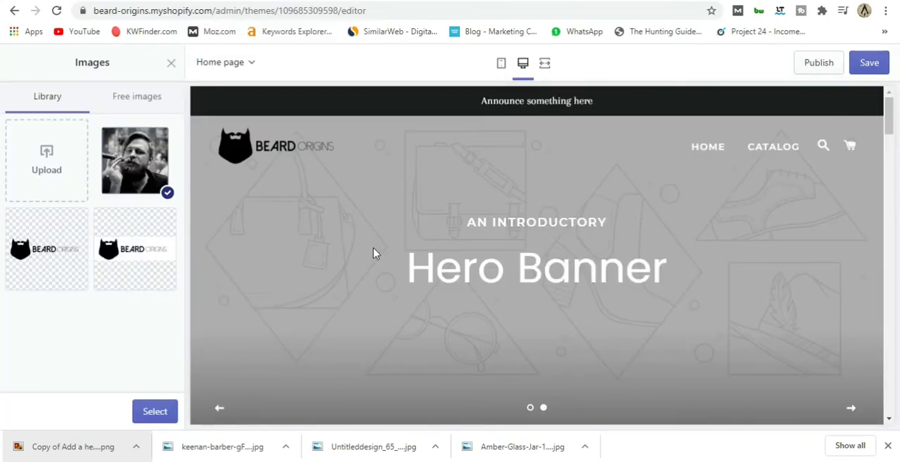
{"action": "left_click", "coordinate": [164, 410]}
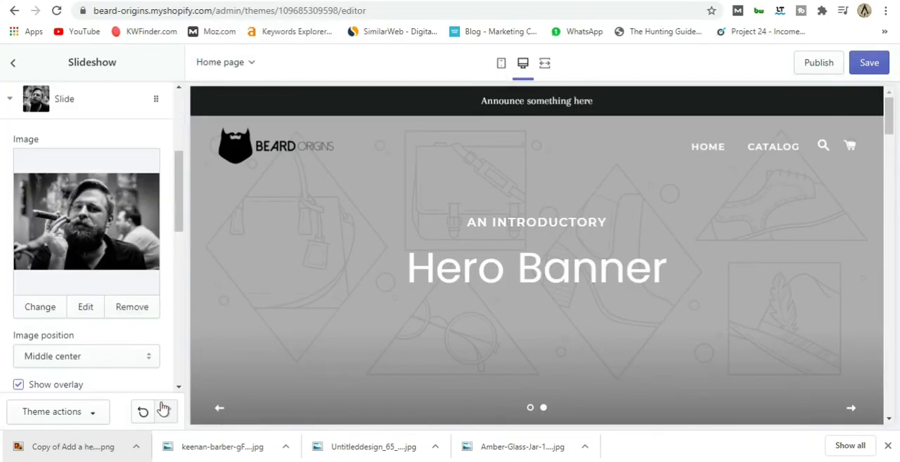
{"action": "left_click", "coordinate": [531, 407]}
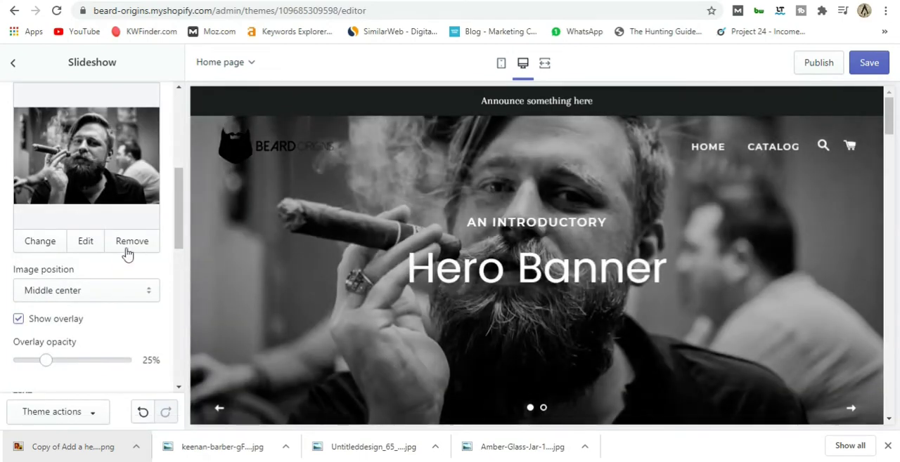
Set the first slide's overlay opacity to 50% and check the darkened image in the preview.
{"action": "scroll", "coordinate": [175, 288], "scroll_direction": "up", "scroll_amount": 5}
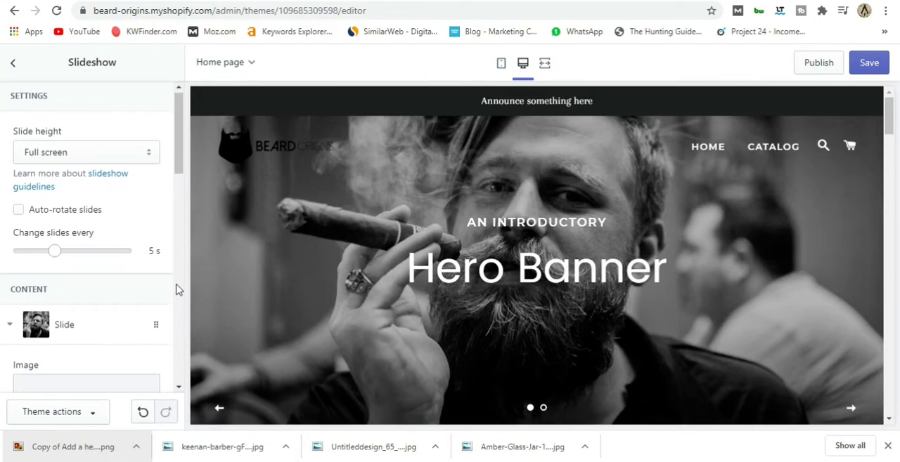
{"action": "scroll", "coordinate": [176, 288], "scroll_direction": "down", "scroll_amount": 2}
{"action": "scroll", "coordinate": [84, 274], "scroll_direction": "down", "scroll_amount": 1}
{"action": "scroll", "coordinate": [84, 274], "scroll_direction": "down", "scroll_amount": 3}
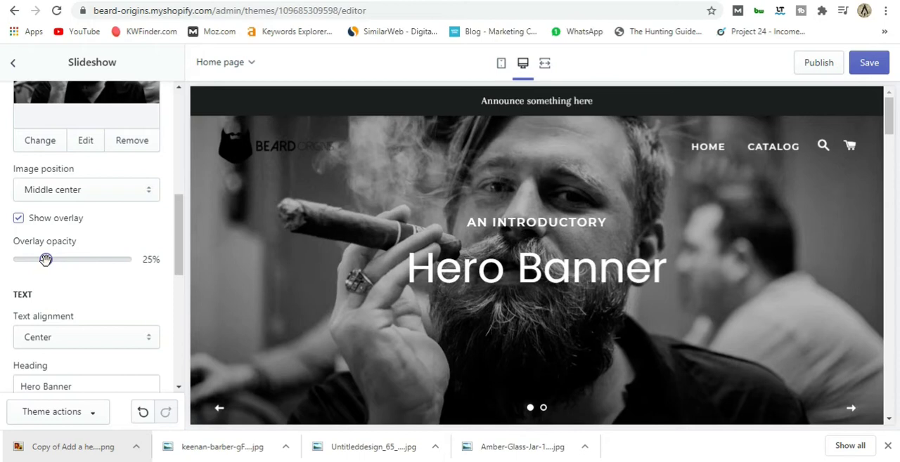
{"action": "left_click_drag", "start_coordinate": [48, 259], "coordinate": [54, 260]}
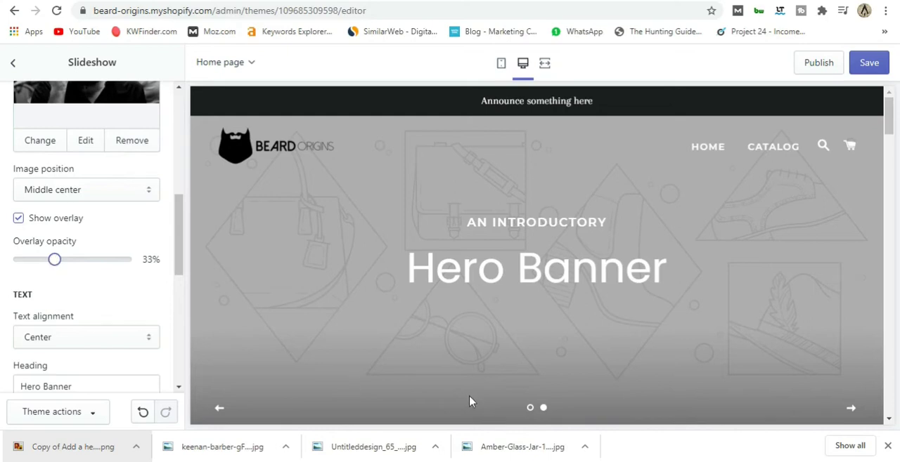
{"action": "left_click", "coordinate": [530, 408]}
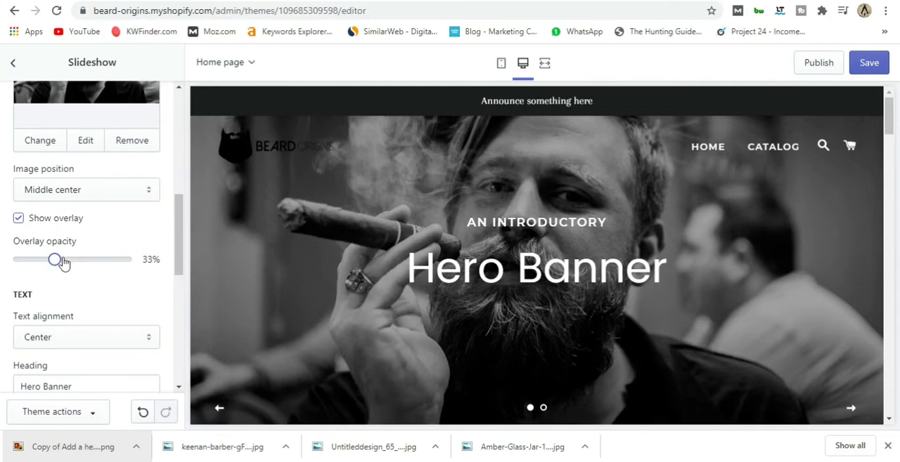
{"action": "left_click_drag", "start_coordinate": [57, 258], "coordinate": [71, 259]}
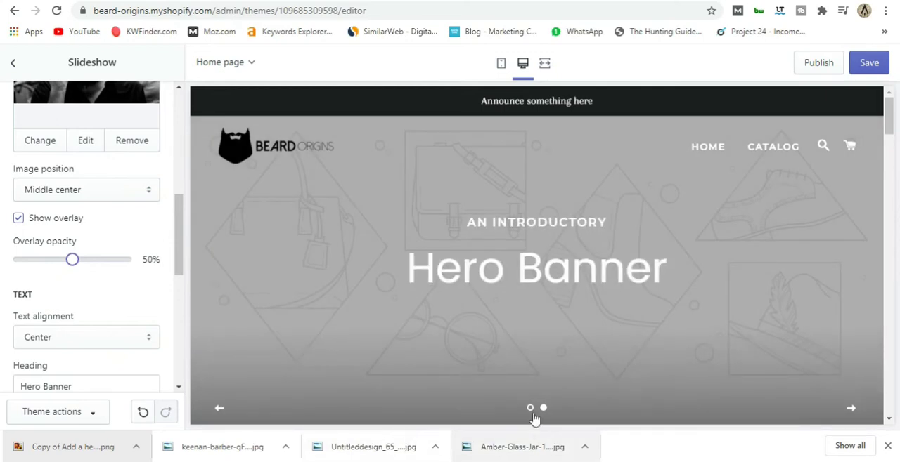
{"action": "left_click", "coordinate": [531, 409]}
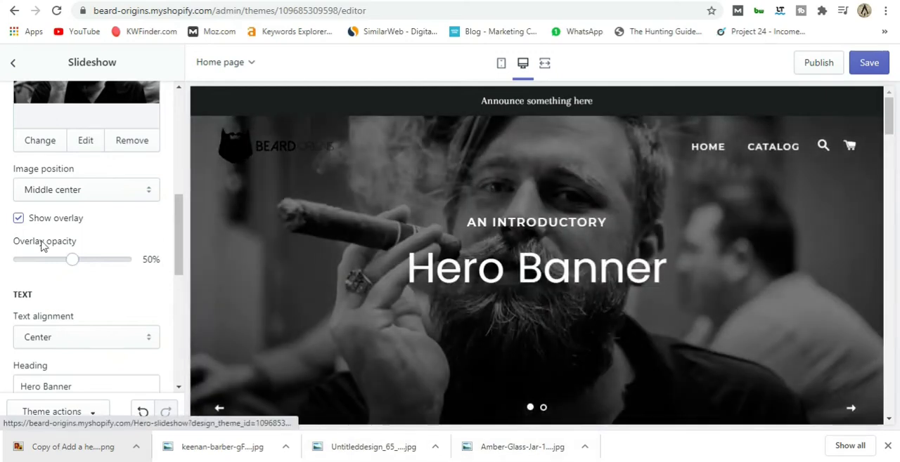
Examine the first slide's text, button and color settings, then return to the section list.
{"action": "scroll", "coordinate": [137, 265], "scroll_direction": "down", "scroll_amount": 5}
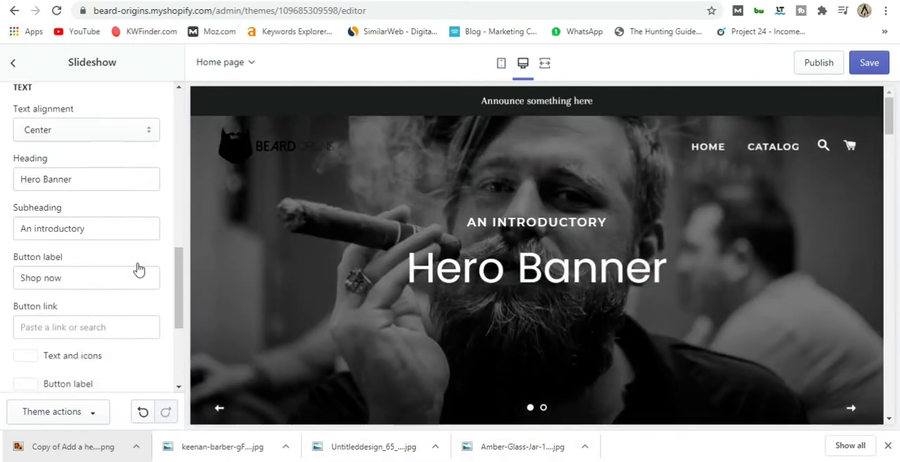
{"action": "scroll", "coordinate": [136, 275], "scroll_direction": "up", "scroll_amount": 10}
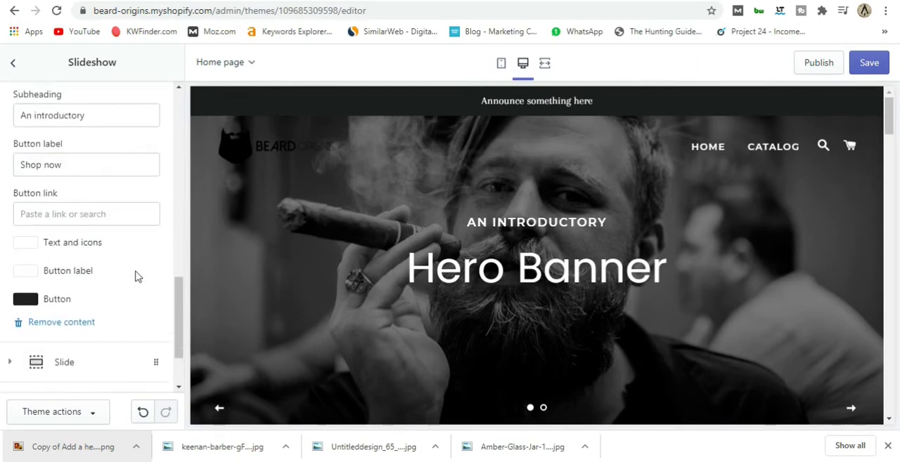
{"action": "scroll", "coordinate": [153, 236], "scroll_direction": "up", "scroll_amount": 1}
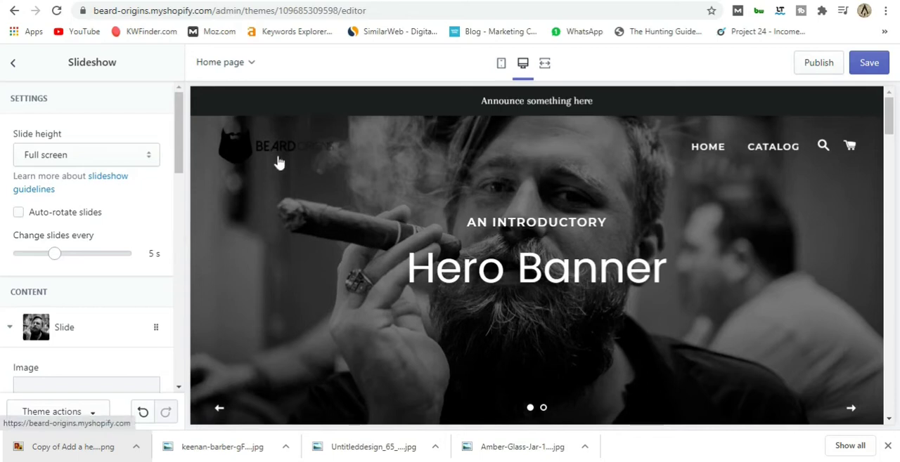
{"action": "left_click", "coordinate": [17, 68]}
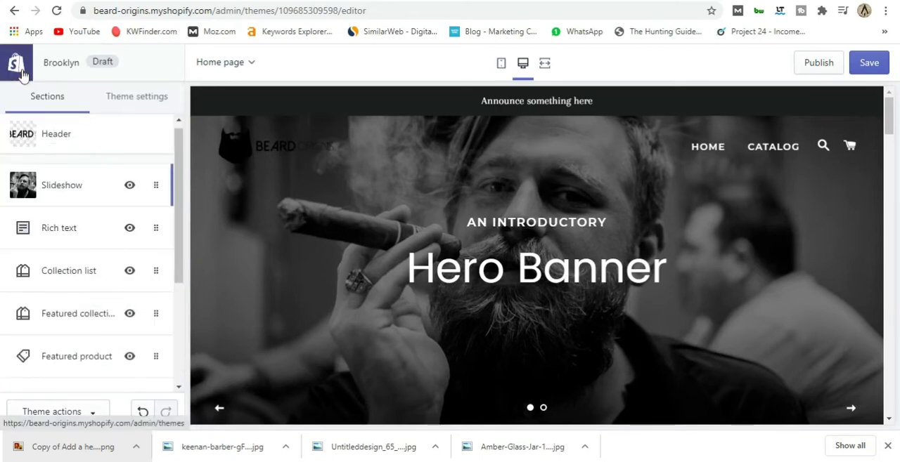
Disable the transparent header on the homepage in the Header section and save the theme.
{"action": "left_click", "coordinate": [77, 140]}
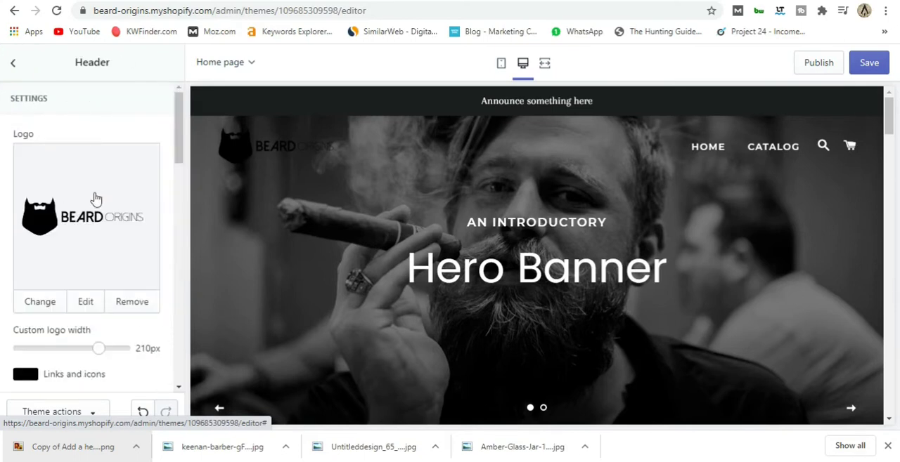
{"action": "scroll", "coordinate": [88, 257], "scroll_direction": "down", "scroll_amount": 2}
{"action": "scroll", "coordinate": [88, 257], "scroll_direction": "down", "scroll_amount": 1}
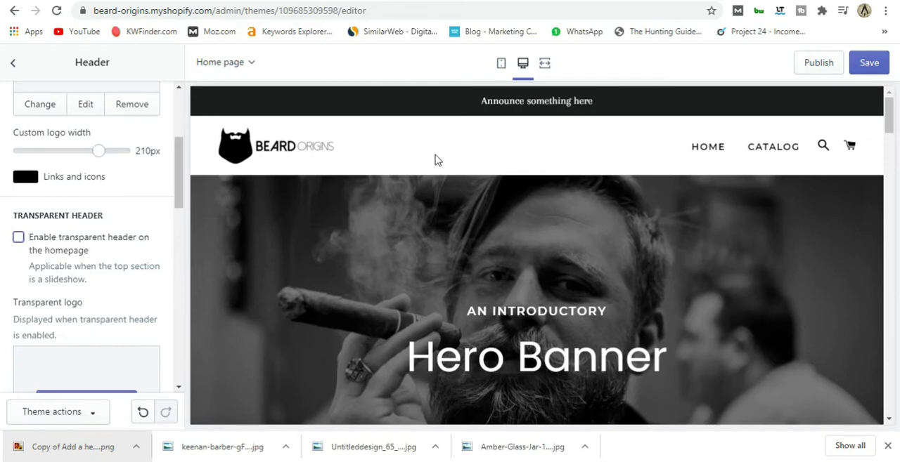
{"action": "left_click", "coordinate": [860, 67]}
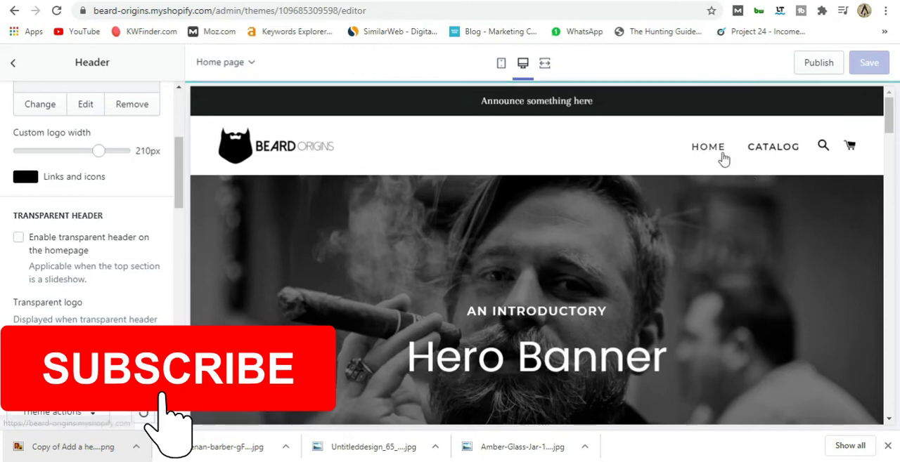
Open the catalog page in the preview, then return to the home page.
{"action": "left_click", "coordinate": [777, 148]}
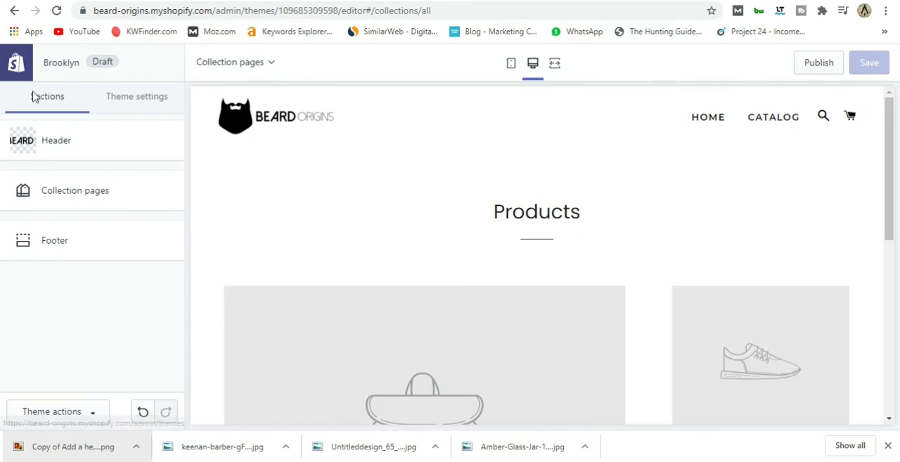
{"action": "left_click", "coordinate": [259, 66]}
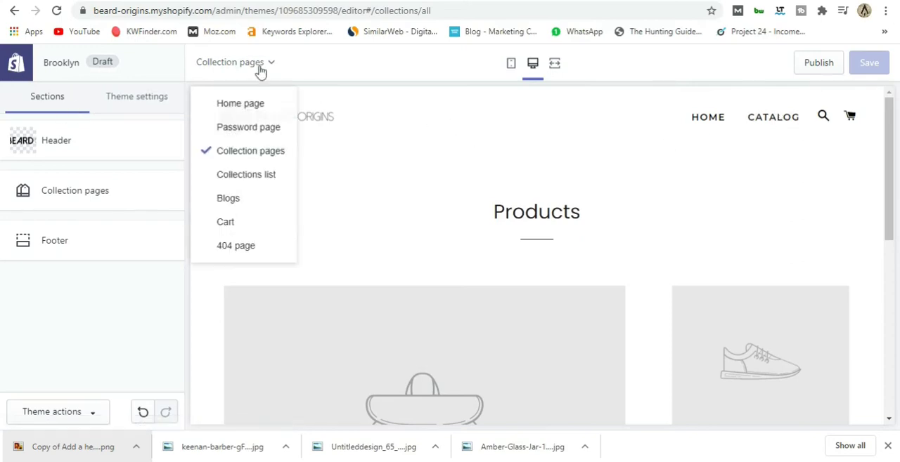
{"action": "left_click", "coordinate": [250, 104]}
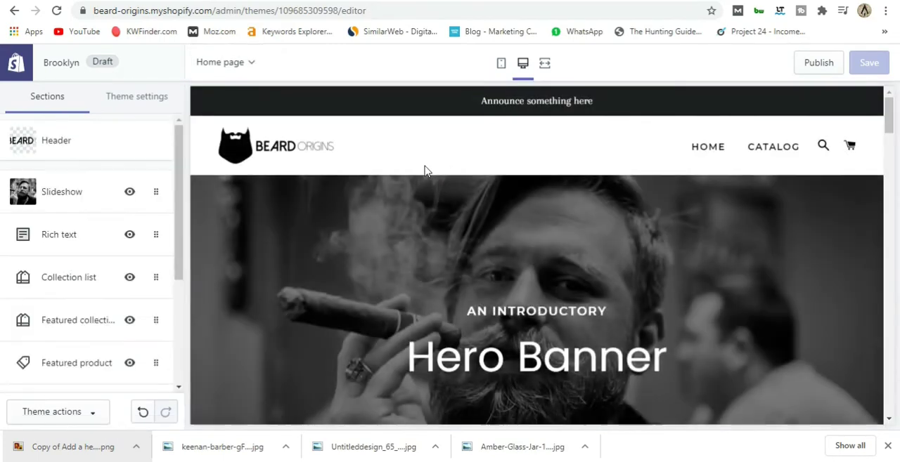
Examine the header and the slideshow banner in the home page preview.
{"action": "scroll", "coordinate": [352, 183], "scroll_direction": "down", "scroll_amount": 2}
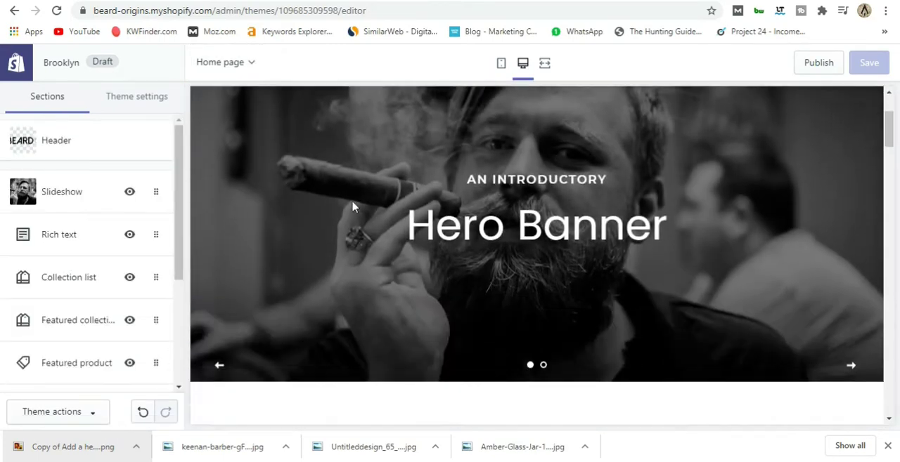
{"action": "scroll", "coordinate": [355, 239], "scroll_direction": "up", "scroll_amount": 1}
{"action": "scroll", "coordinate": [355, 240], "scroll_direction": "down", "scroll_amount": 2}
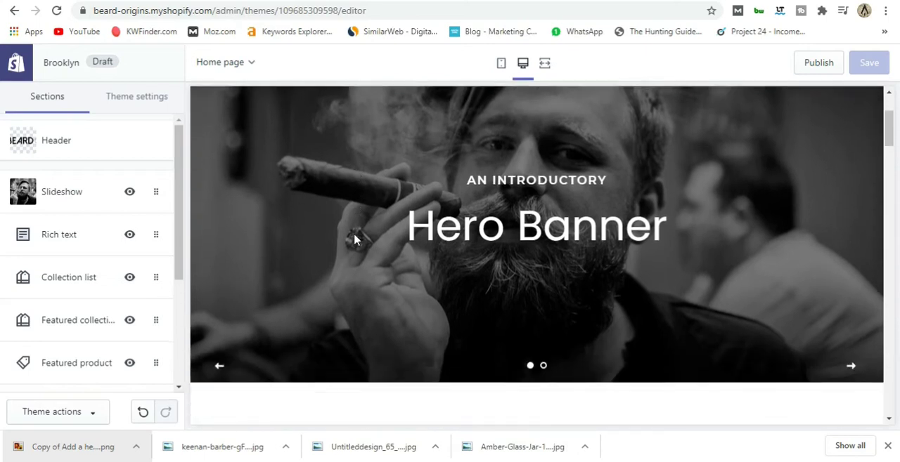
{"action": "scroll", "coordinate": [354, 239], "scroll_direction": "up", "scroll_amount": 3}
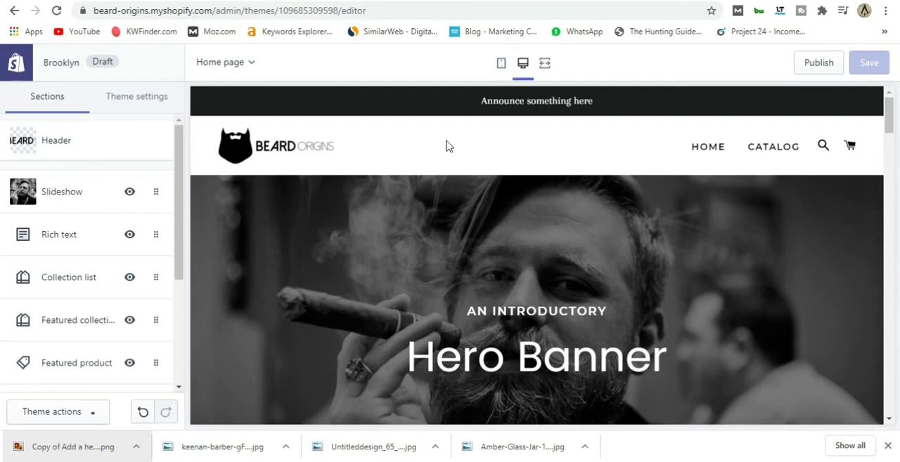
{"action": "scroll", "coordinate": [386, 242], "scroll_direction": "down", "scroll_amount": 3}
{"action": "scroll", "coordinate": [383, 253], "scroll_direction": "up", "scroll_amount": 2}
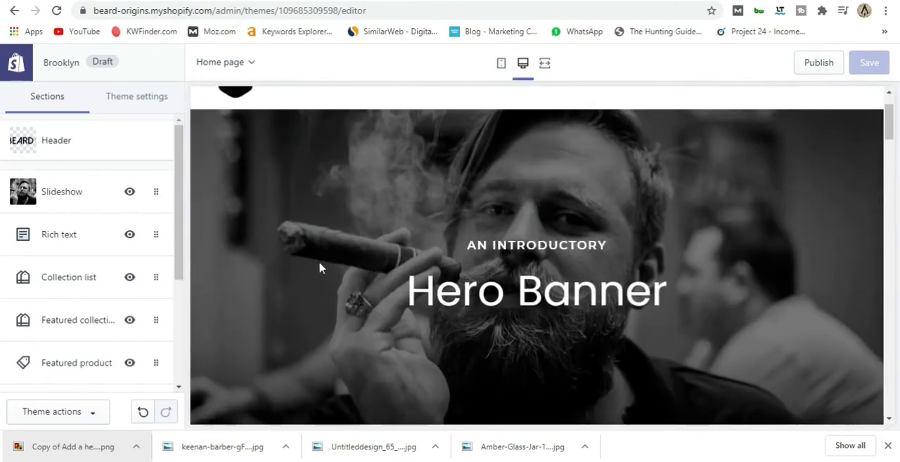
{"action": "scroll", "coordinate": [320, 268], "scroll_direction": "down", "scroll_amount": 1}
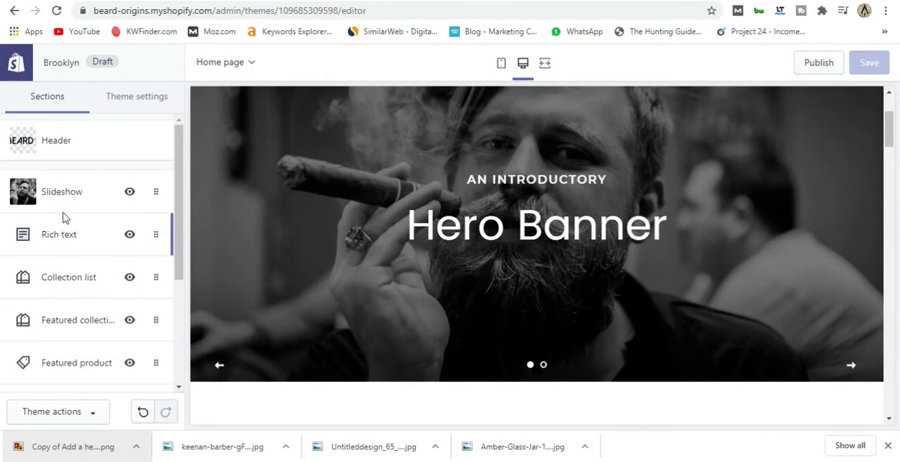
In the Slideshow section, set the first slide's heading to "The best for your beard.".
{"action": "left_click", "coordinate": [94, 197]}
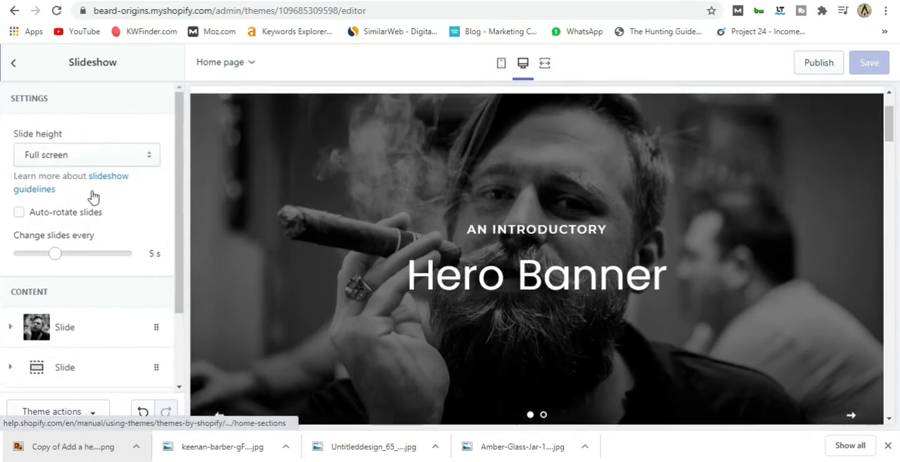
{"action": "scroll", "coordinate": [91, 194], "scroll_direction": "down", "scroll_amount": 3}
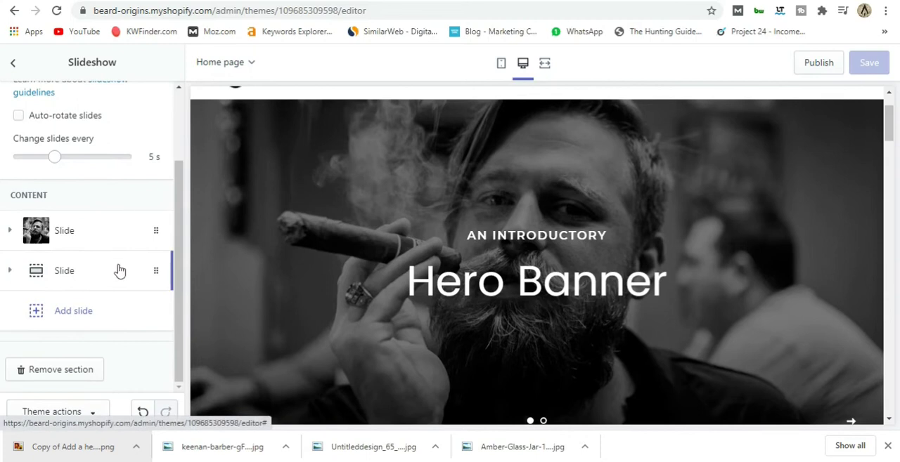
{"action": "left_click", "coordinate": [111, 243]}
{"action": "scroll", "coordinate": [111, 242], "scroll_direction": "down", "scroll_amount": 5}
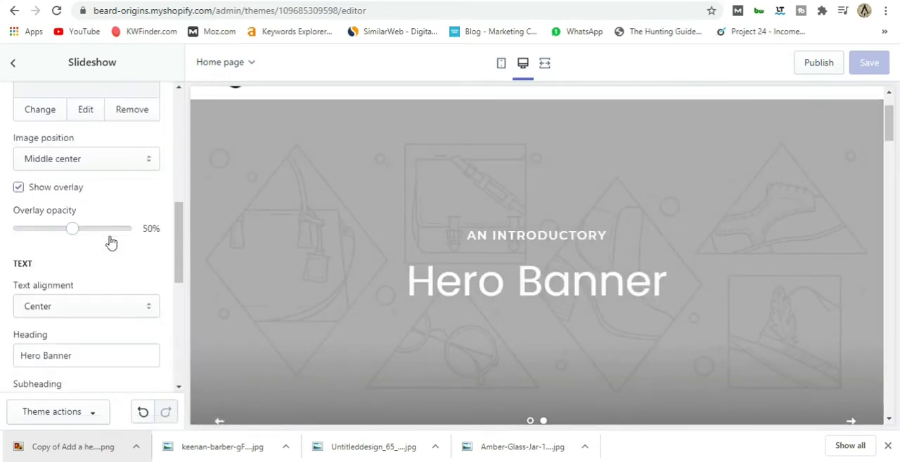
{"action": "scroll", "coordinate": [111, 242], "scroll_direction": "down", "scroll_amount": 2}
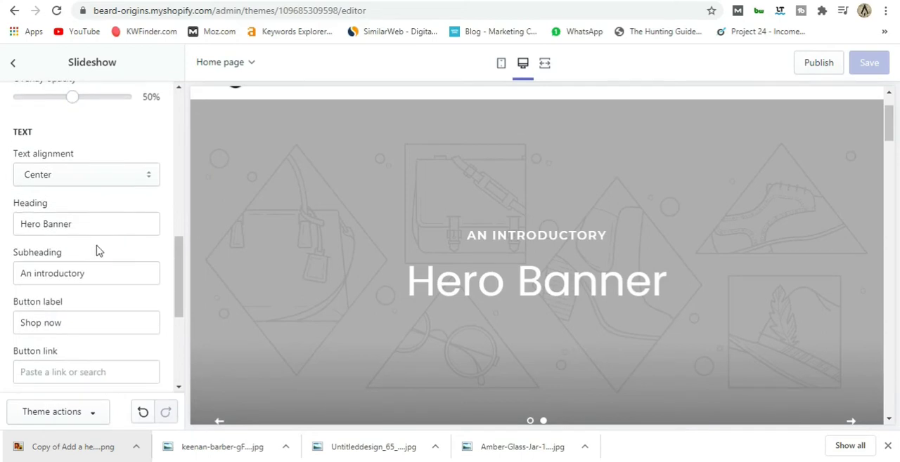
{"action": "left_click_drag", "start_coordinate": [79, 225], "coordinate": [30, 227]}
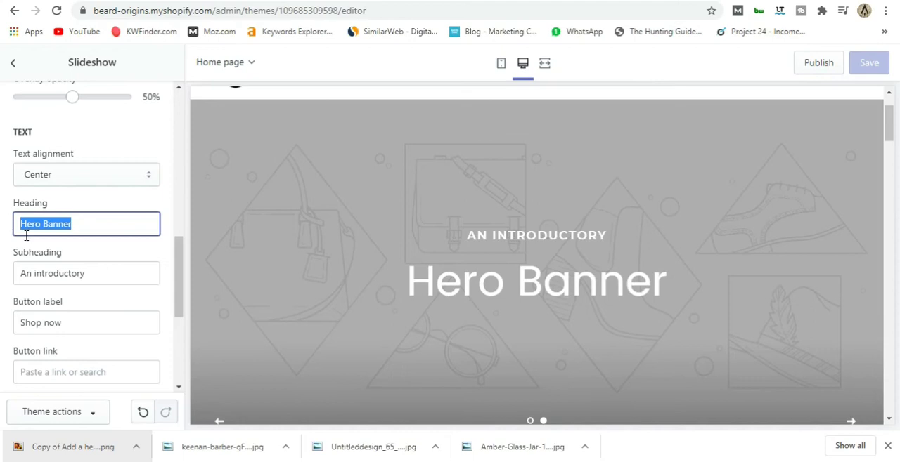
{"action": "type", "text": "T"}
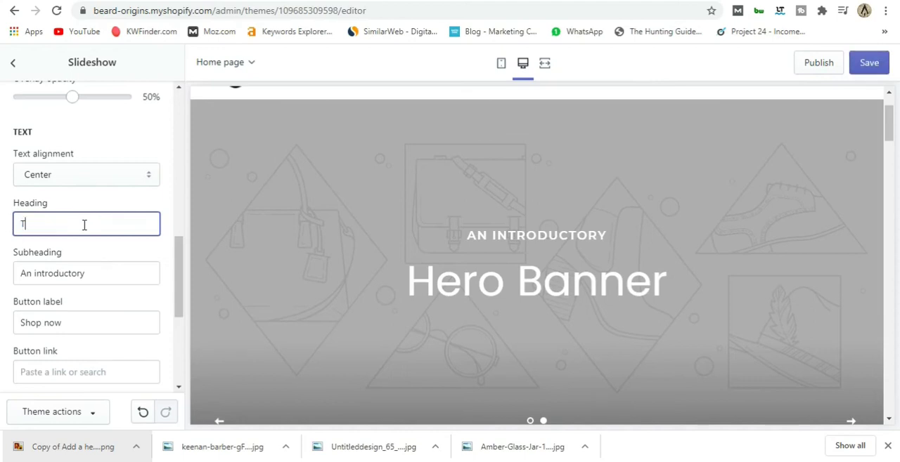
{"action": "type", "text": "he bes for your beard"}
{"action": "type", "text": "t"}
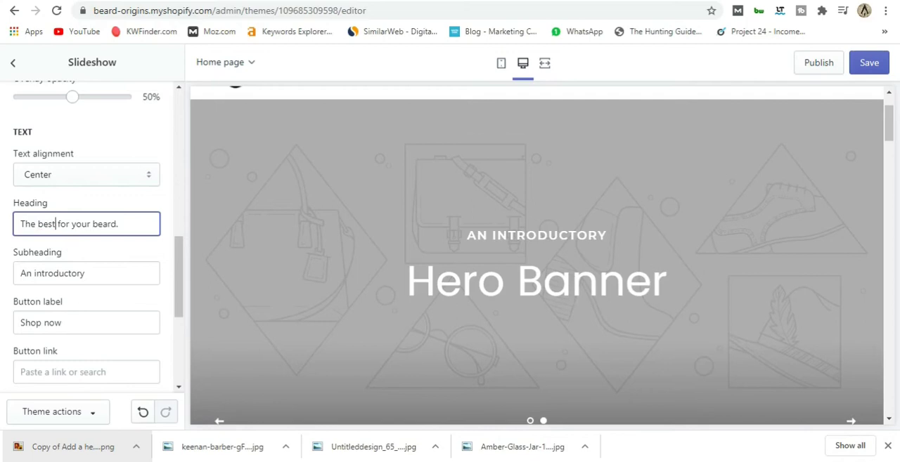
Replace the first slide's subheading with "Wild beard products" while displaying that slide in the preview.
{"action": "left_click", "coordinate": [98, 275]}
{"action": "triple_click", "coordinate": [120, 273]}
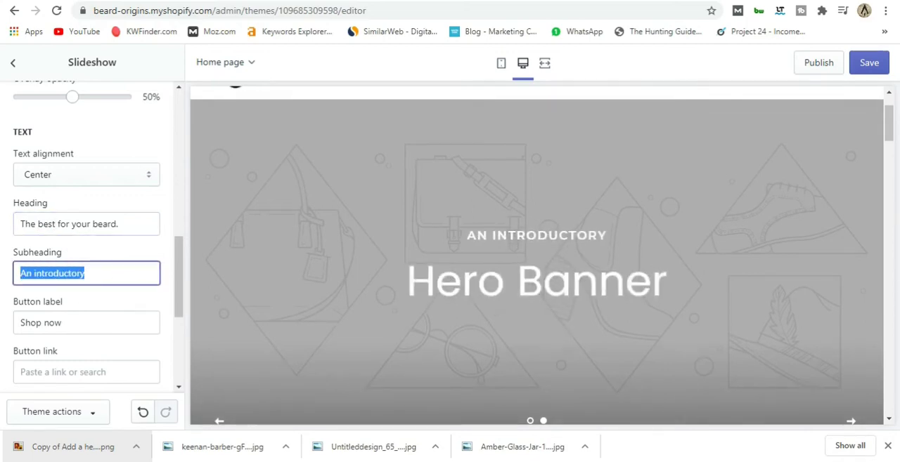
{"action": "left_click", "coordinate": [530, 421]}
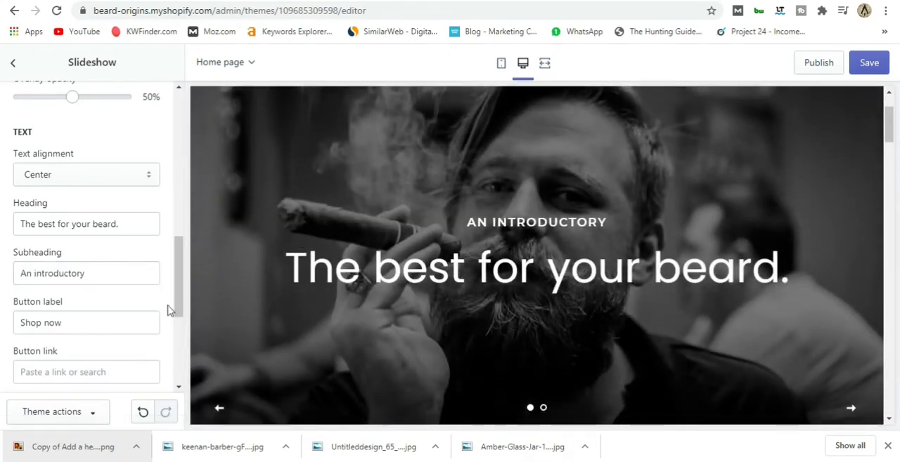
{"action": "triple_click", "coordinate": [78, 273]}
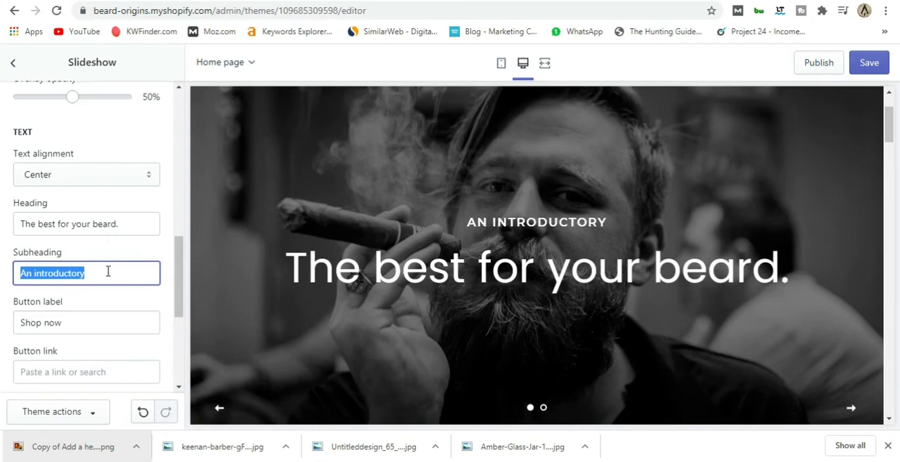
{"action": "type", "text": "Wild beard products"}
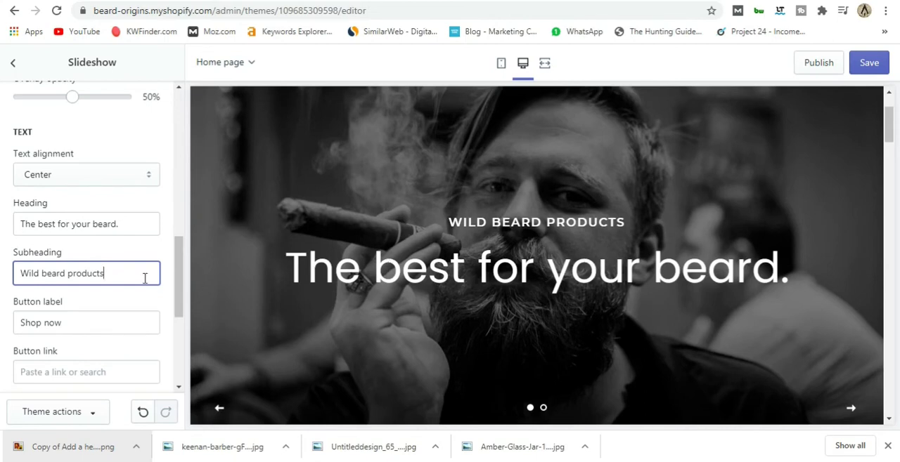
Link the first slide's Shop now button to All Products and display that slide in the preview.
{"action": "scroll", "coordinate": [169, 252], "scroll_direction": "down", "scroll_amount": 1}
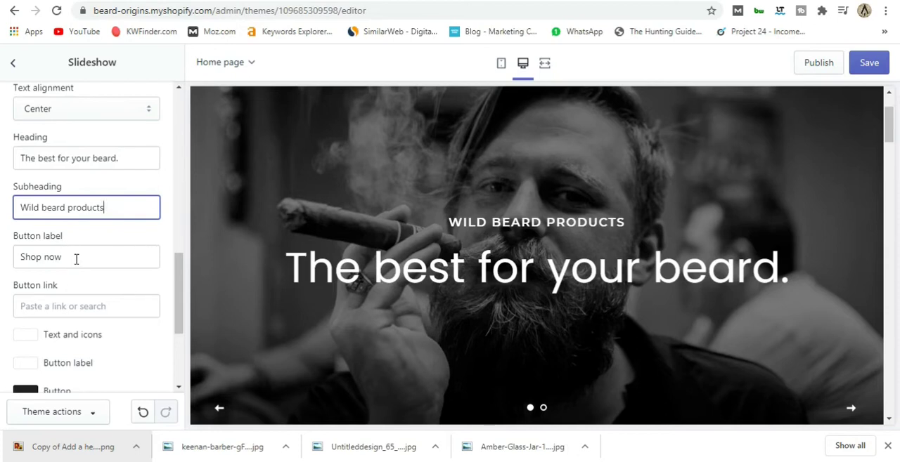
{"action": "scroll", "coordinate": [145, 264], "scroll_direction": "down", "scroll_amount": 1}
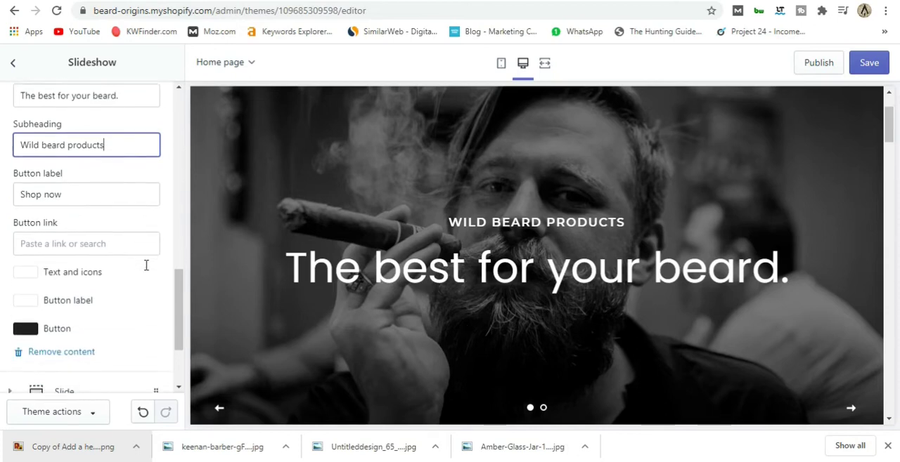
{"action": "left_click", "coordinate": [68, 241]}
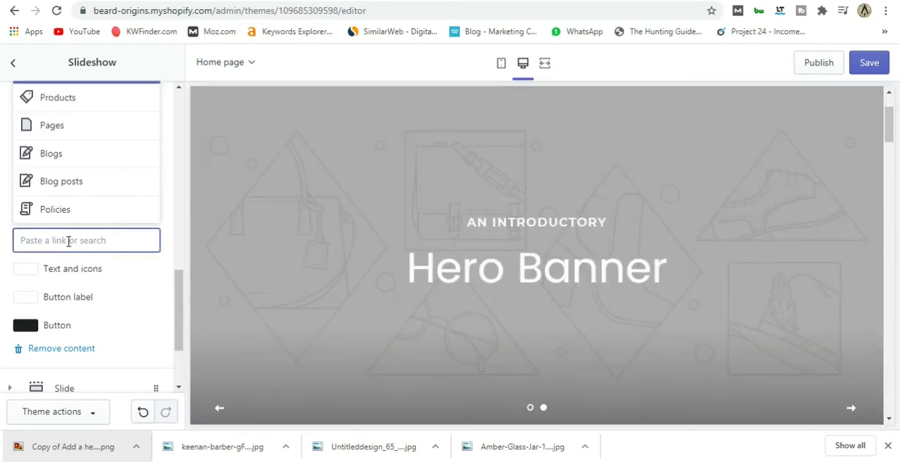
{"action": "left_click", "coordinate": [80, 105]}
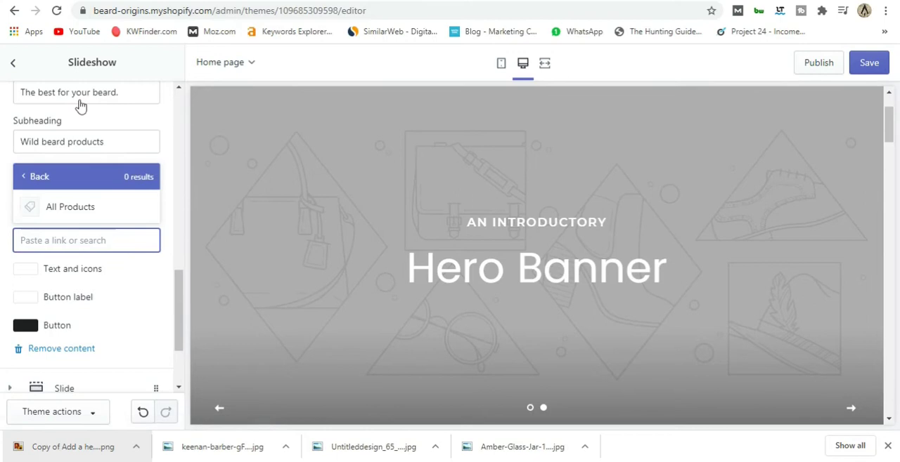
{"action": "left_click", "coordinate": [74, 208]}
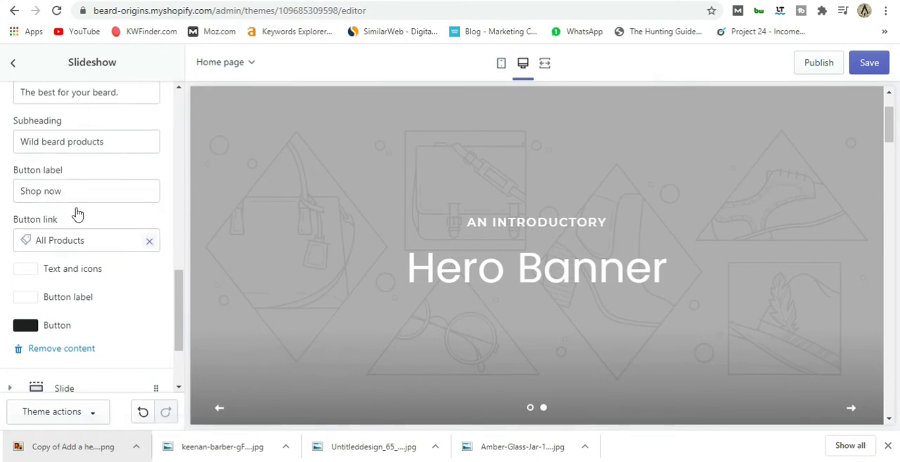
{"action": "scroll", "coordinate": [78, 214], "scroll_direction": "down", "scroll_amount": 3}
{"action": "left_click", "coordinate": [530, 408]}
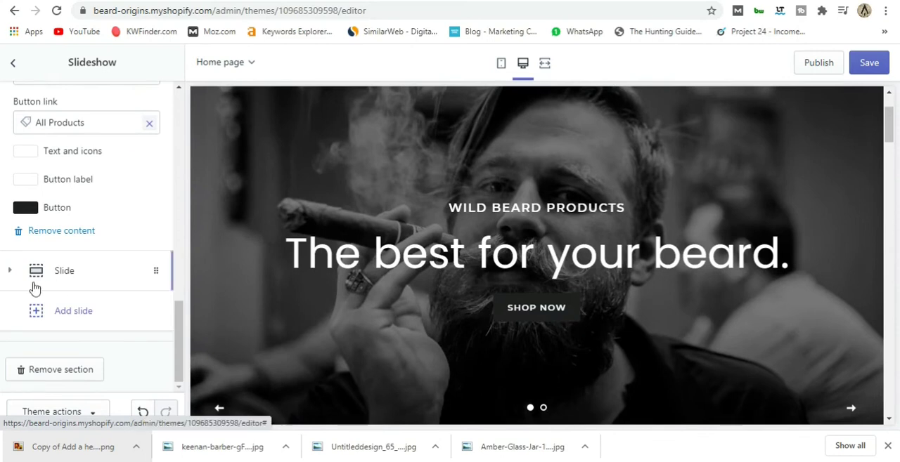
Set the first slide's button color to the recently used olive #978A1E.
{"action": "left_click", "coordinate": [36, 209]}
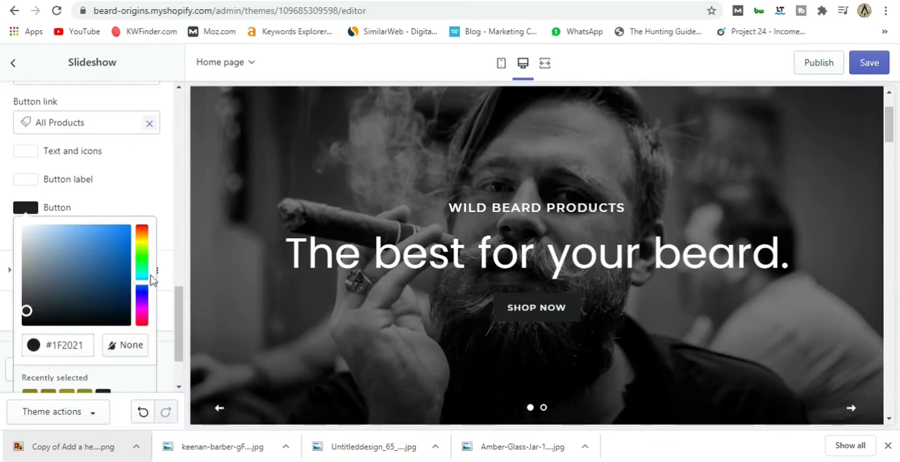
{"action": "scroll", "coordinate": [116, 306], "scroll_direction": "down", "scroll_amount": 1}
{"action": "left_click", "coordinate": [48, 334]}
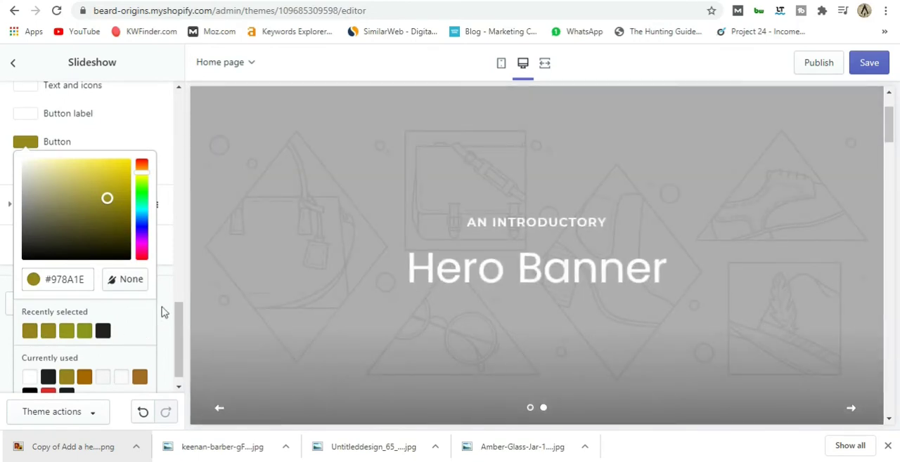
{"action": "left_click", "coordinate": [167, 322]}
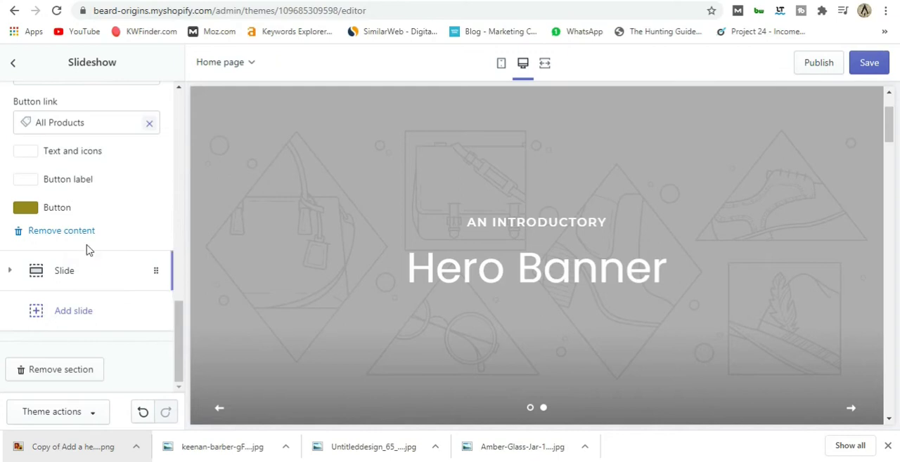
Remove the second placeholder slide from the slideshow.
{"action": "left_click", "coordinate": [91, 269]}
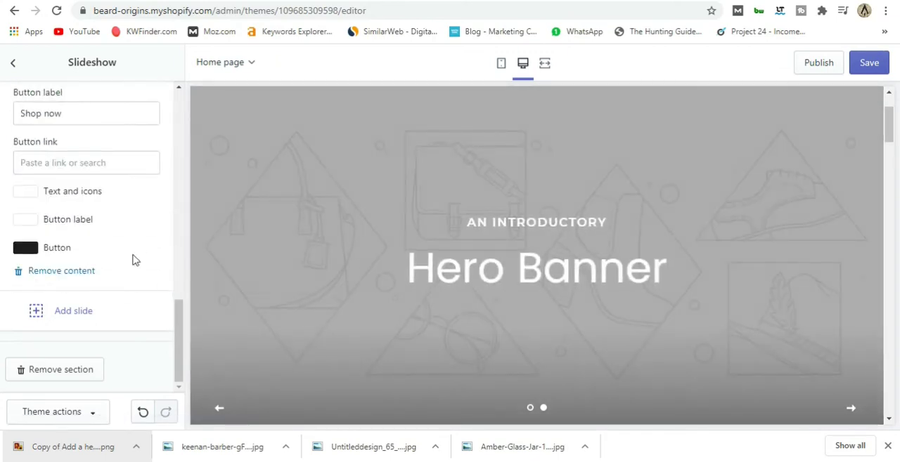
{"action": "left_click", "coordinate": [62, 269]}
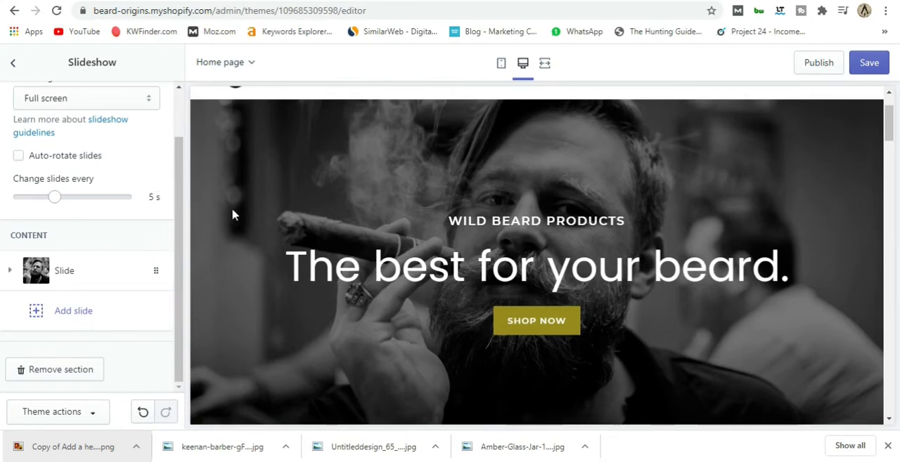
Review the finished banner in the preview along with the slideshow's height, rotation and slide settings.
{"action": "scroll", "coordinate": [231, 213], "scroll_direction": "down", "scroll_amount": 3}
{"action": "scroll", "coordinate": [232, 213], "scroll_direction": "up", "scroll_amount": 4}
{"action": "scroll", "coordinate": [248, 241], "scroll_direction": "down", "scroll_amount": 3}
{"action": "scroll", "coordinate": [248, 241], "scroll_direction": "up", "scroll_amount": 3}
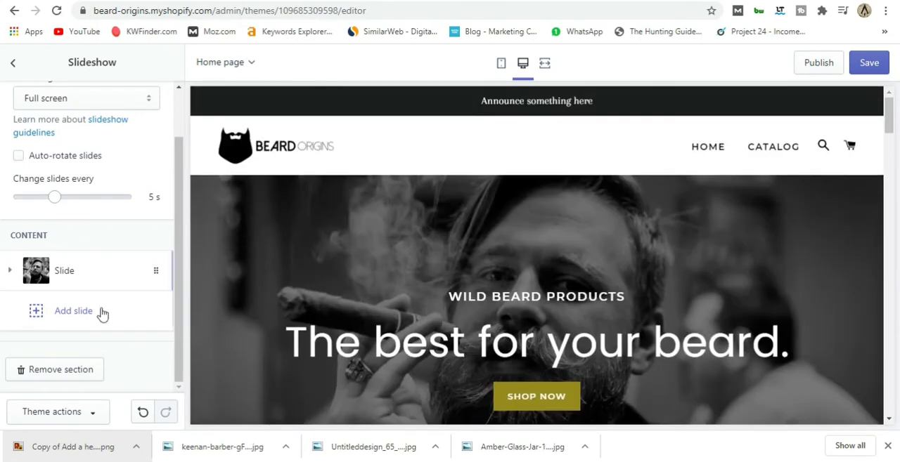
{"action": "scroll", "coordinate": [295, 292], "scroll_direction": "down", "scroll_amount": 2}
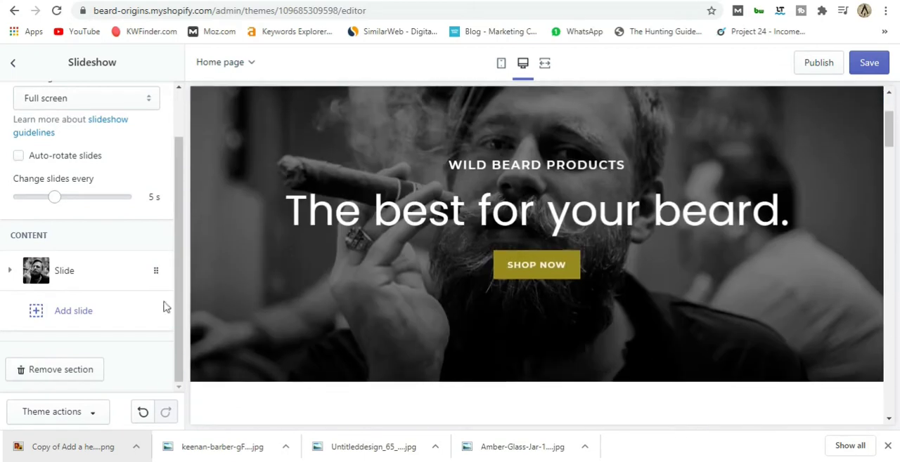
{"action": "scroll", "coordinate": [64, 235], "scroll_direction": "up", "scroll_amount": 1}
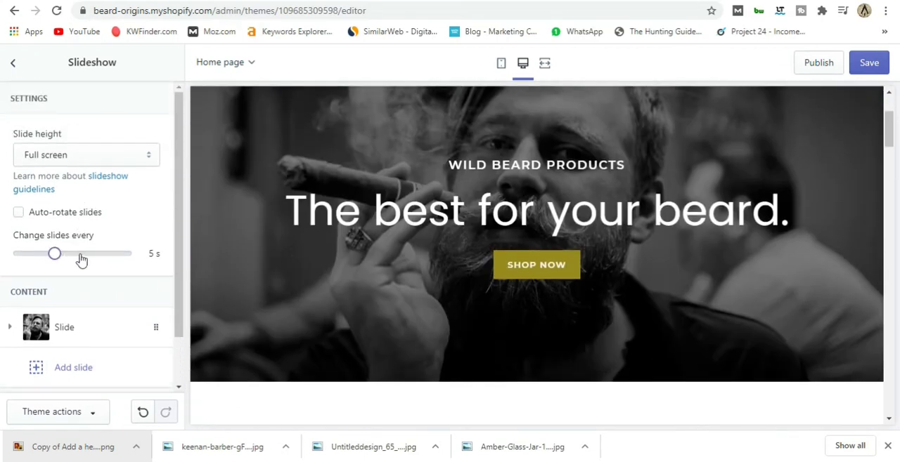
{"action": "scroll", "coordinate": [173, 290], "scroll_direction": "down", "scroll_amount": 1}
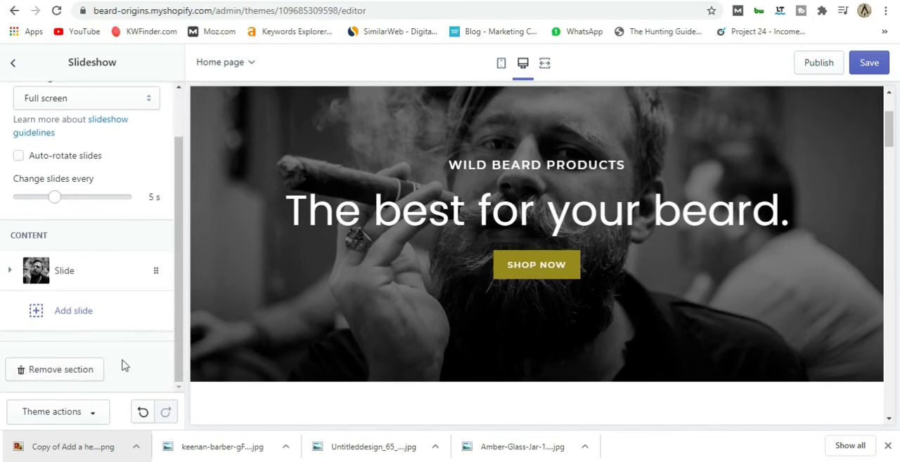
{"action": "scroll", "coordinate": [123, 365], "scroll_direction": "up", "scroll_amount": 1}
{"action": "scroll", "coordinate": [266, 331], "scroll_direction": "up", "scroll_amount": 2}
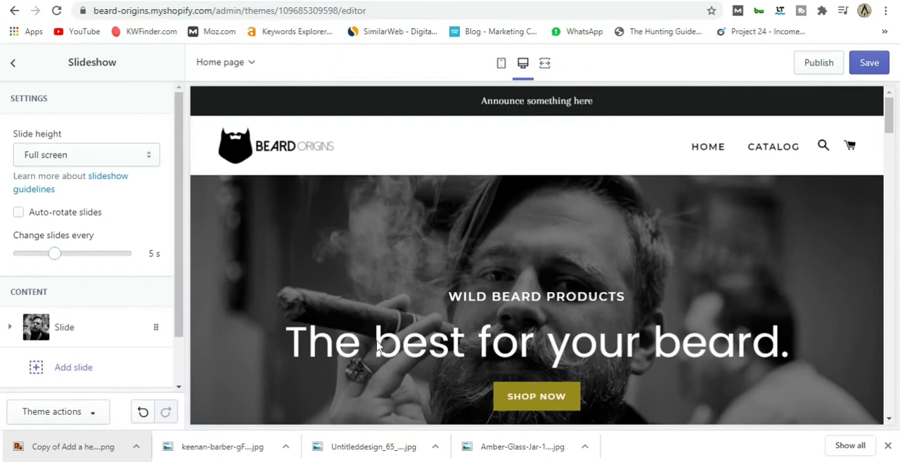
Save the slideshow changes and return to the theme's section list.
{"action": "scroll", "coordinate": [654, 225], "scroll_direction": "down", "scroll_amount": 1}
{"action": "left_click", "coordinate": [877, 69]}
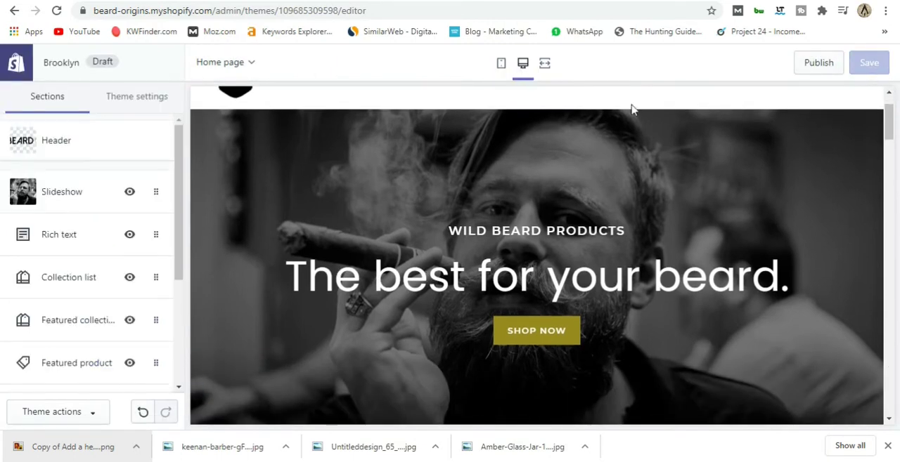
Examine the slideshow banner and the rich text section beneath it in the home page preview.
{"action": "scroll", "coordinate": [561, 172], "scroll_direction": "down", "scroll_amount": 1}
{"action": "scroll", "coordinate": [561, 173], "scroll_direction": "up", "scroll_amount": 2}
{"action": "scroll", "coordinate": [532, 221], "scroll_direction": "down", "scroll_amount": 2}
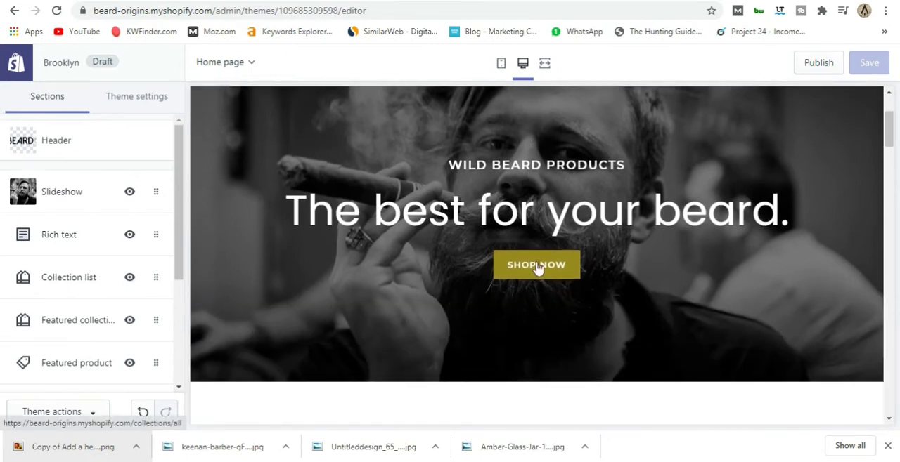
{"action": "scroll", "coordinate": [403, 275], "scroll_direction": "up", "scroll_amount": 2}
{"action": "scroll", "coordinate": [403, 275], "scroll_direction": "down", "scroll_amount": 1}
{"action": "scroll", "coordinate": [403, 275], "scroll_direction": "down", "scroll_amount": 1}
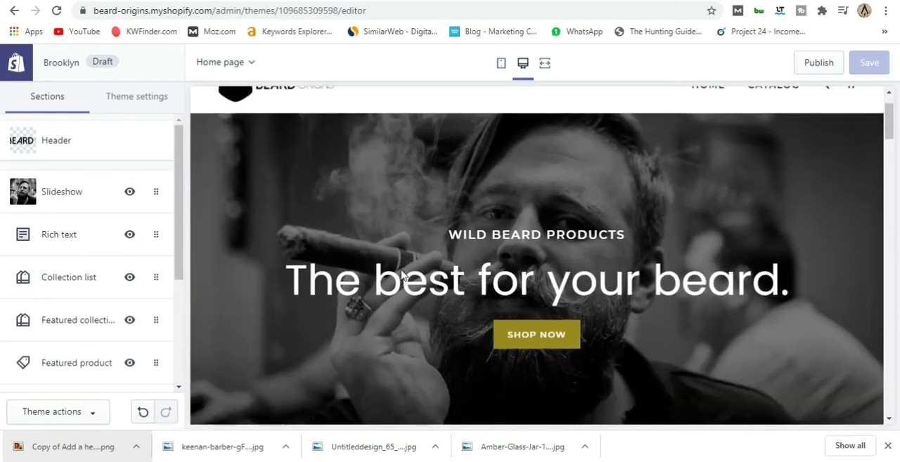
{"action": "scroll", "coordinate": [403, 275], "scroll_direction": "up", "scroll_amount": 2}
{"action": "scroll", "coordinate": [402, 276], "scroll_direction": "down", "scroll_amount": 5}
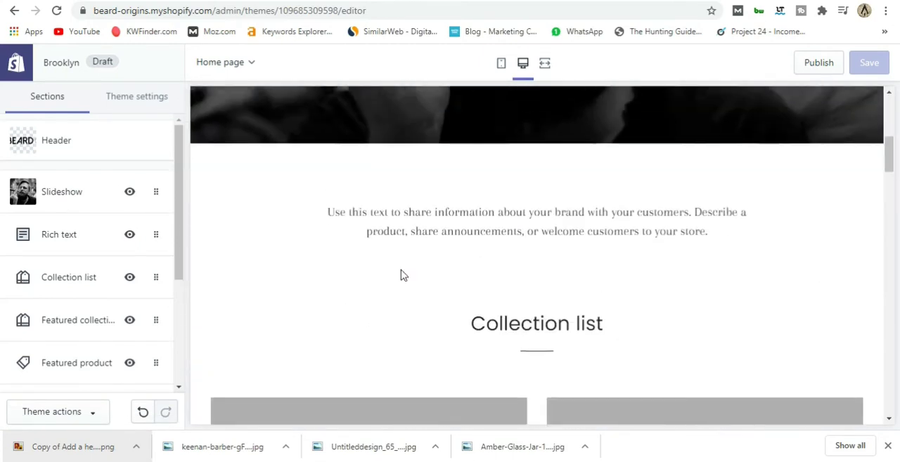
{"action": "scroll", "coordinate": [402, 275], "scroll_direction": "up", "scroll_amount": 1}
{"action": "scroll", "coordinate": [497, 271], "scroll_direction": "down", "scroll_amount": 1}
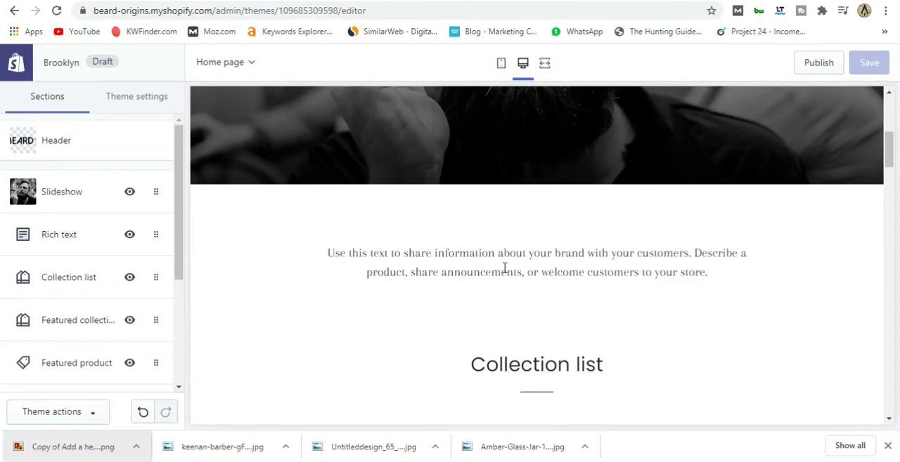
Give the home page's rich text section the heading "We are all about beards.".
{"action": "left_click", "coordinate": [56, 238]}
{"action": "left_click", "coordinate": [56, 178]}
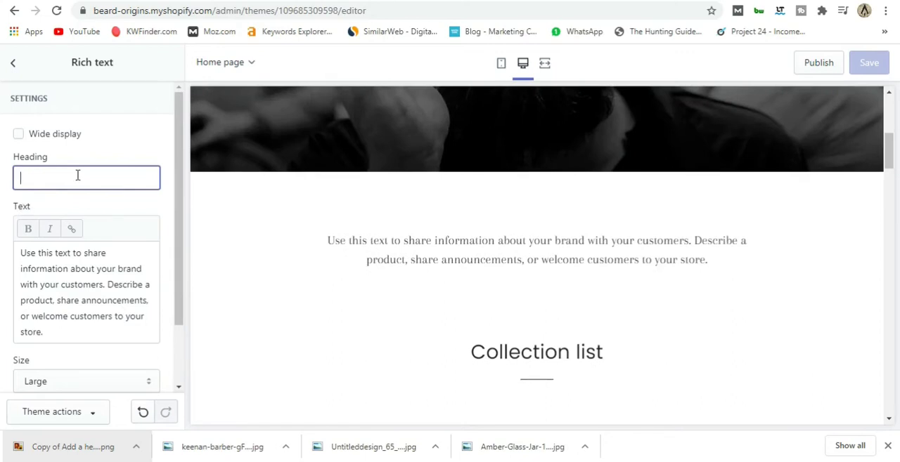
{"action": "type", "text": "We are all a"}
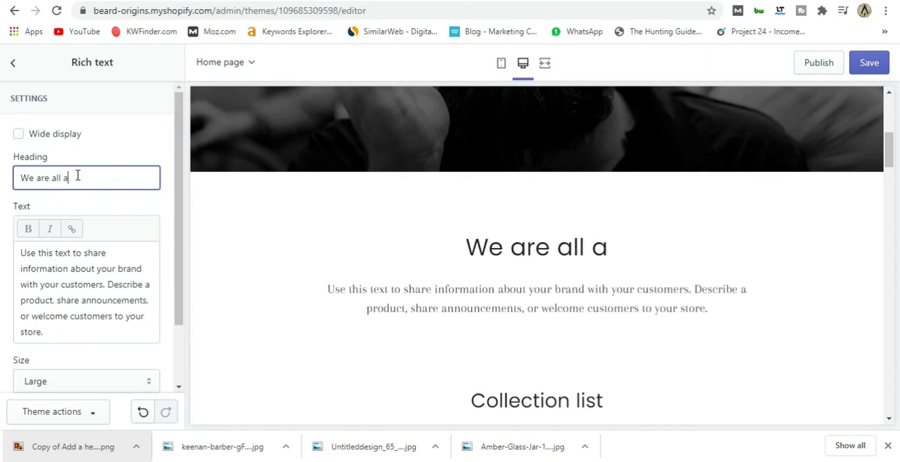
{"action": "type", "text": "bout beards"}
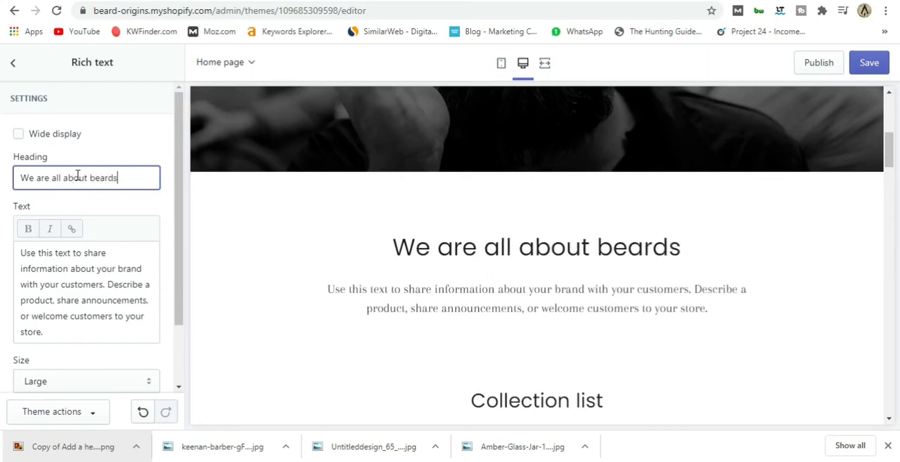
{"action": "type", "text": "."}
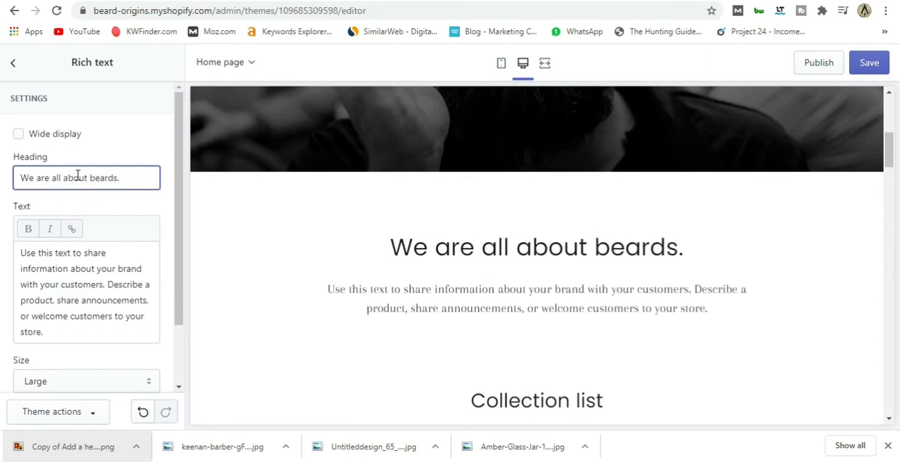
Replace the body text with "We love beard products and we know you will love our range of the manliest beard products in the world".
{"action": "scroll", "coordinate": [99, 311], "scroll_direction": "down", "scroll_amount": 2}
{"action": "left_click_drag", "start_coordinate": [19, 179], "coordinate": [90, 260]}
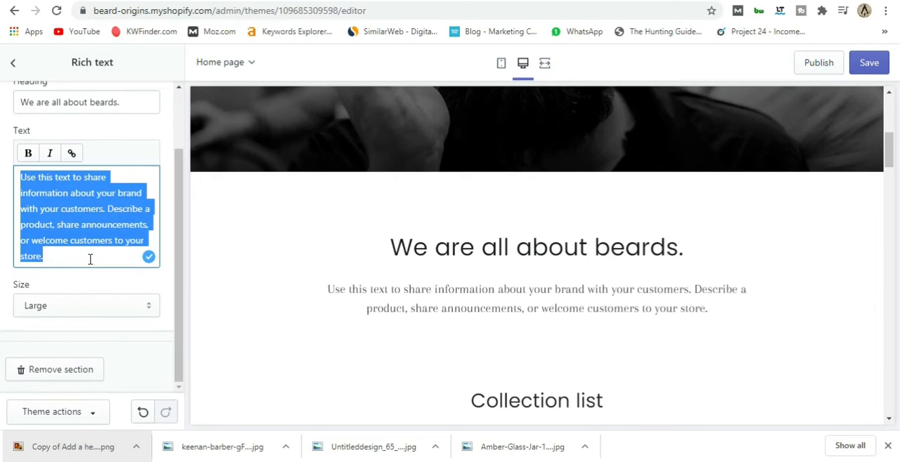
{"action": "type", "text": "We love beard products ans we know you will love our range of the maniliest beard products in the world"}
{"action": "left_click", "coordinate": [127, 209]}
{"action": "left_click", "coordinate": [143, 256]}
{"action": "left_click", "coordinate": [55, 241]}
{"action": "left_click", "coordinate": [78, 280]}
Extend the body text with "made of 100% organic products. Read More" and insert the missing comma after the first "products".
{"action": "left_click", "coordinate": [77, 256]}
{"action": "type", "text": "made of 100% "}
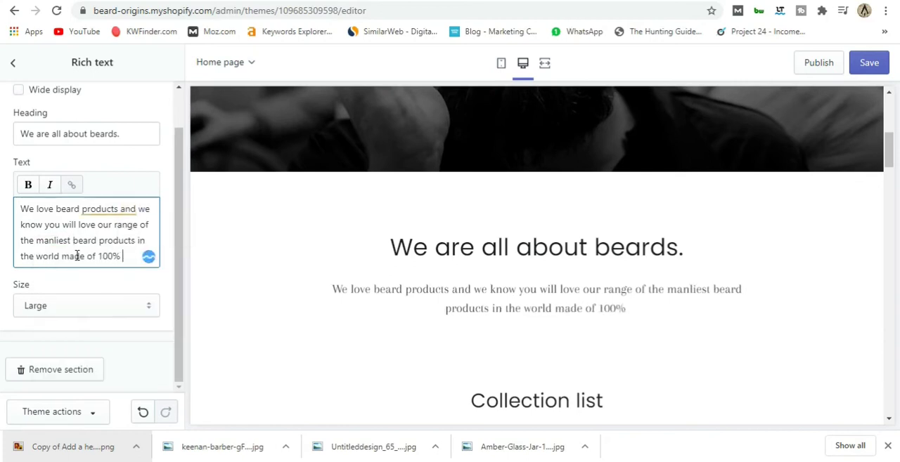
{"action": "type", "text": "organic products."}
{"action": "left_click", "coordinate": [121, 194]}
{"action": "left_click", "coordinate": [152, 276]}
{"action": "left_click", "coordinate": [108, 253]}
{"action": "type", "text": "Read More"}
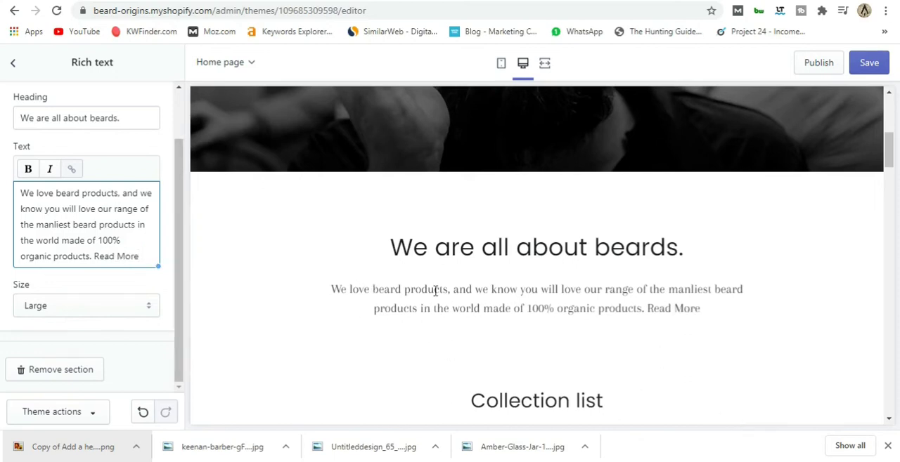
Check which link destinations are offered for the "Read More" text and dismiss the link options.
{"action": "scroll", "coordinate": [66, 227], "scroll_direction": "up", "scroll_amount": 1}
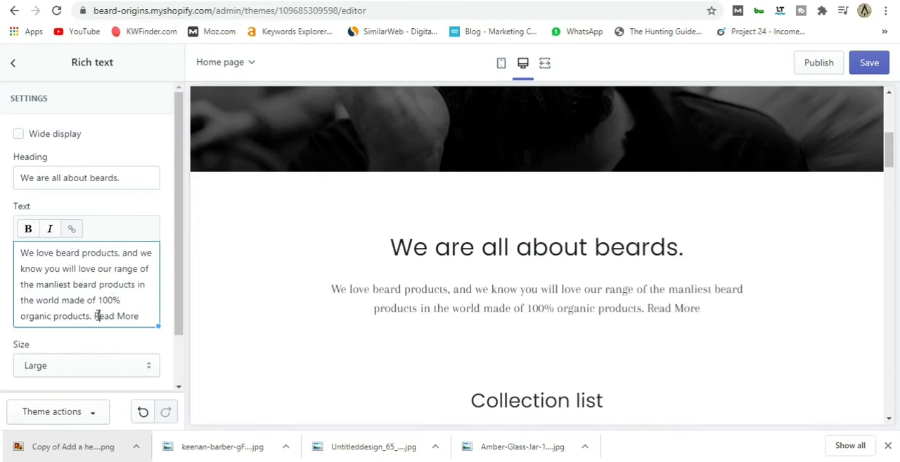
{"action": "left_click_drag", "start_coordinate": [95, 316], "coordinate": [139, 316]}
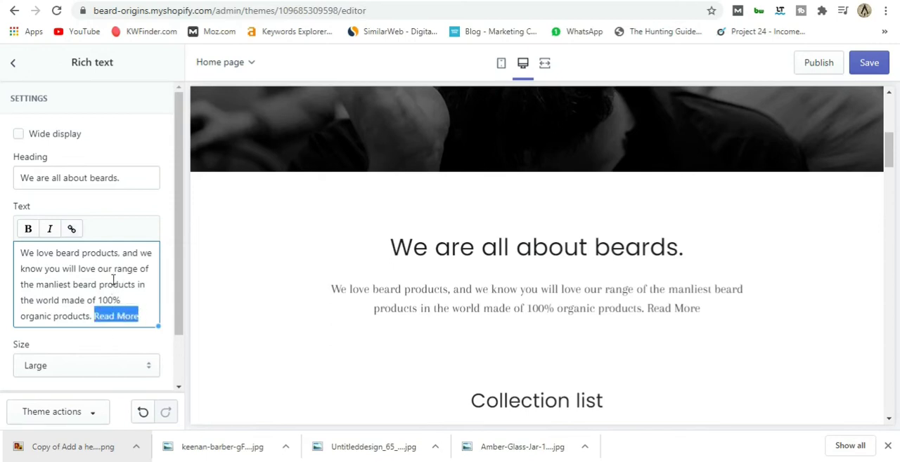
{"action": "left_click", "coordinate": [72, 230]}
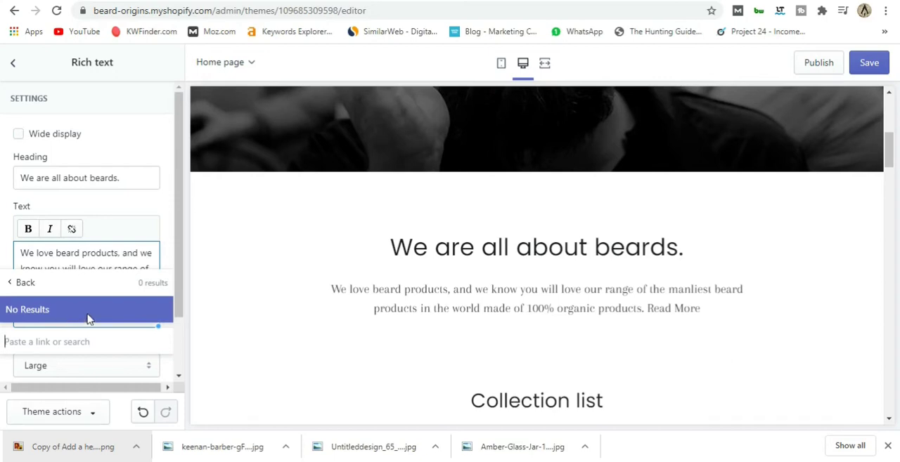
{"action": "left_click", "coordinate": [16, 282]}
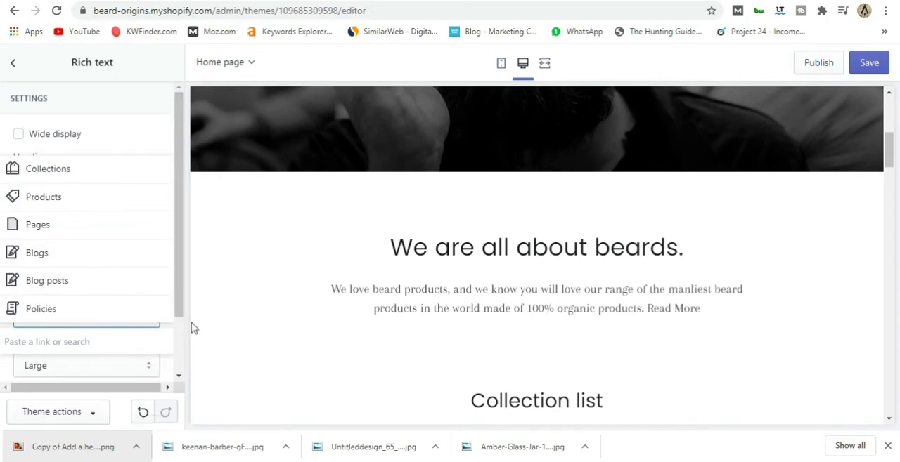
{"action": "scroll", "coordinate": [147, 341], "scroll_direction": "down", "scroll_amount": 1}
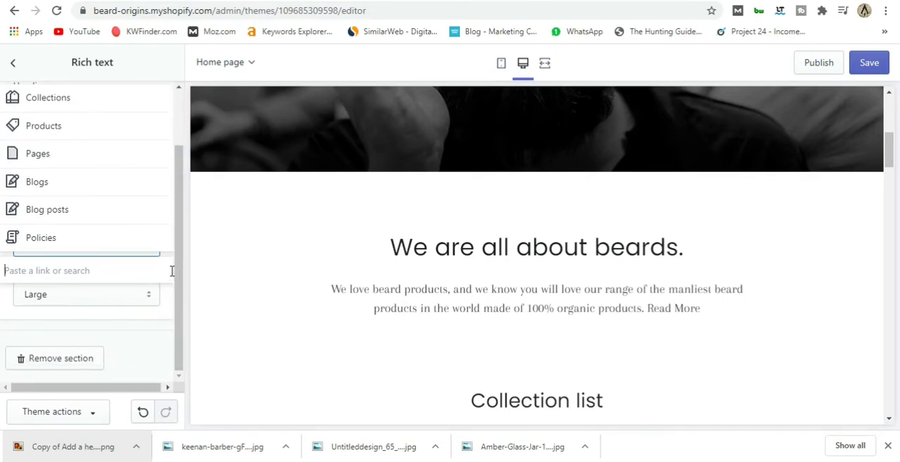
{"action": "left_click", "coordinate": [144, 325]}
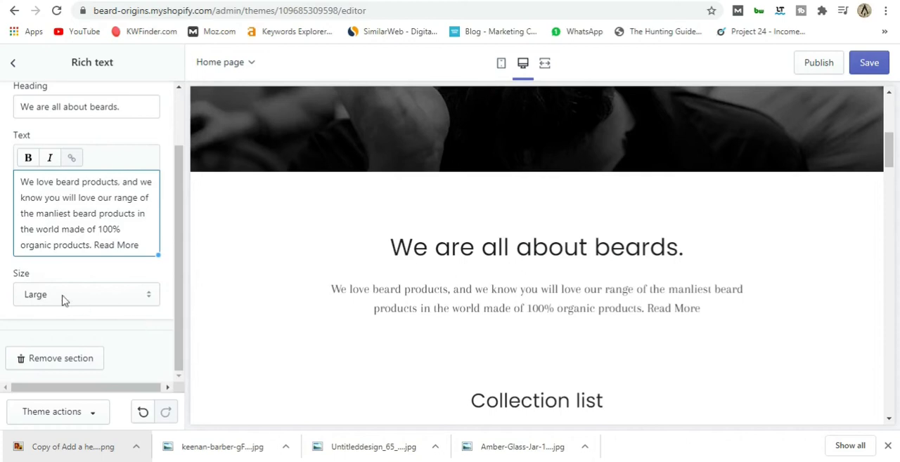
Try the Small and Medium sizes on the rich text section and restore the Large size.
{"action": "left_click", "coordinate": [106, 296]}
{"action": "left_click", "coordinate": [84, 312]}
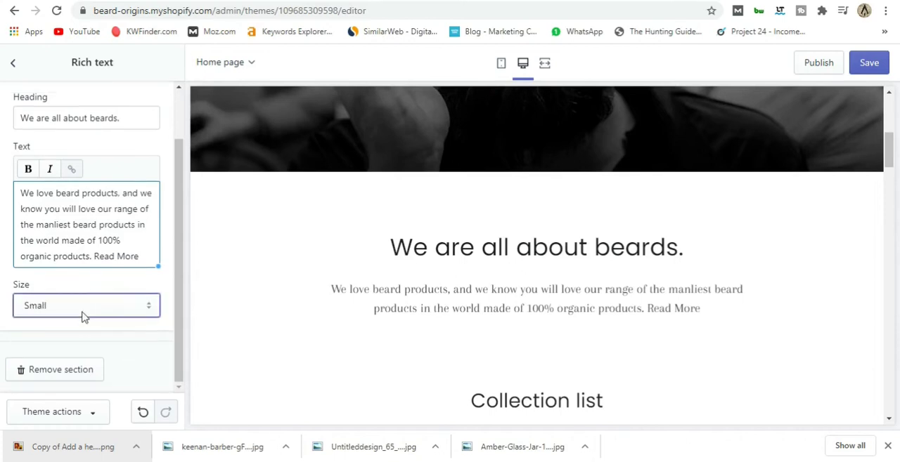
{"action": "left_click", "coordinate": [83, 314]}
{"action": "left_click", "coordinate": [76, 340]}
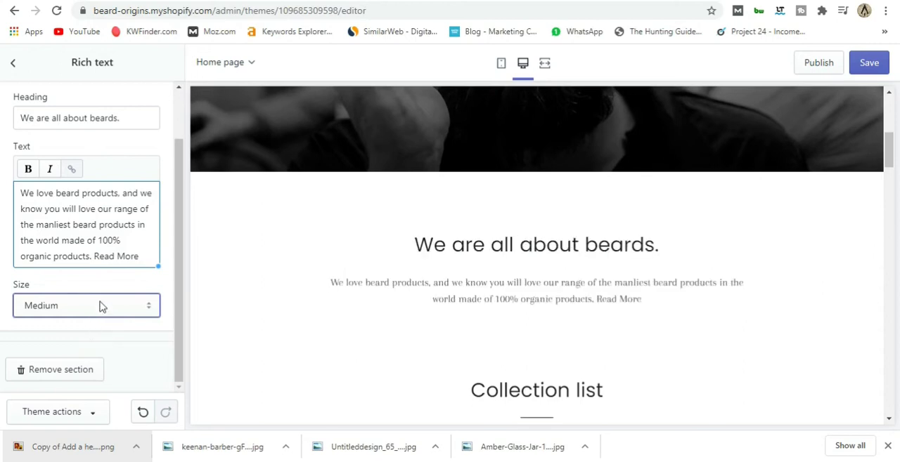
{"action": "left_click", "coordinate": [99, 305]}
{"action": "left_click", "coordinate": [85, 350]}
{"action": "scroll", "coordinate": [169, 337], "scroll_direction": "up", "scroll_amount": 2}
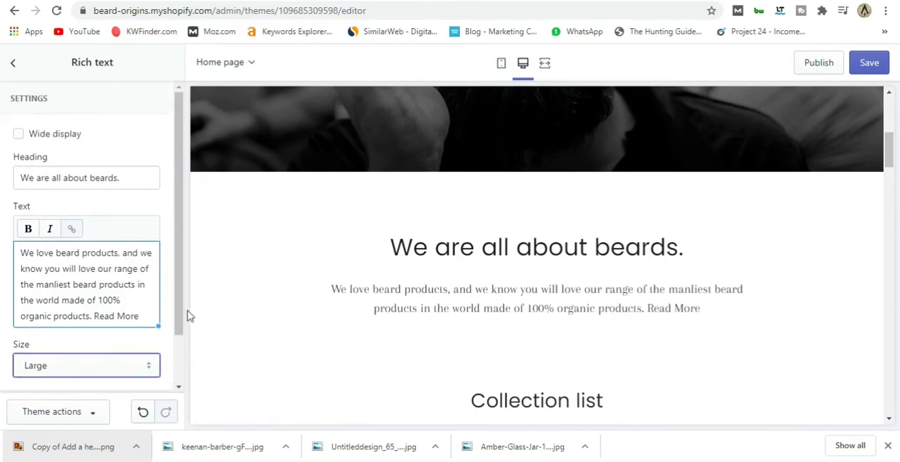
Try the wide display option on the rich text section.
{"action": "left_click", "coordinate": [166, 267]}
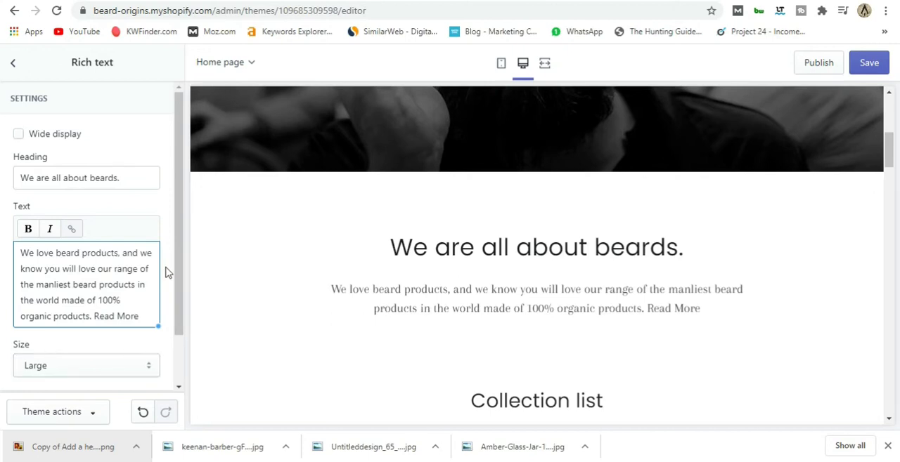
{"action": "left_click", "coordinate": [18, 134]}
{"action": "scroll", "coordinate": [164, 359], "scroll_direction": "down", "scroll_amount": 1}
{"action": "scroll", "coordinate": [164, 354], "scroll_direction": "up", "scroll_amount": 1}
Save the rich text changes and go back to the section list.
{"action": "left_click", "coordinate": [867, 69]}
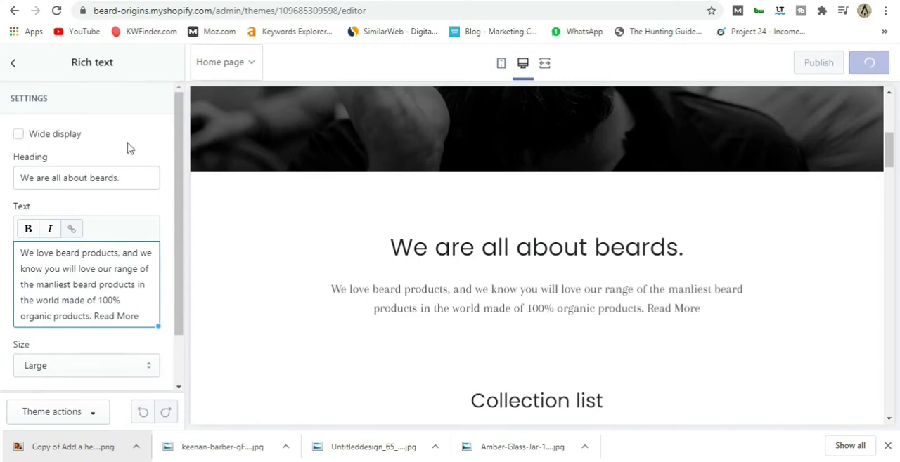
{"action": "left_click", "coordinate": [13, 64]}
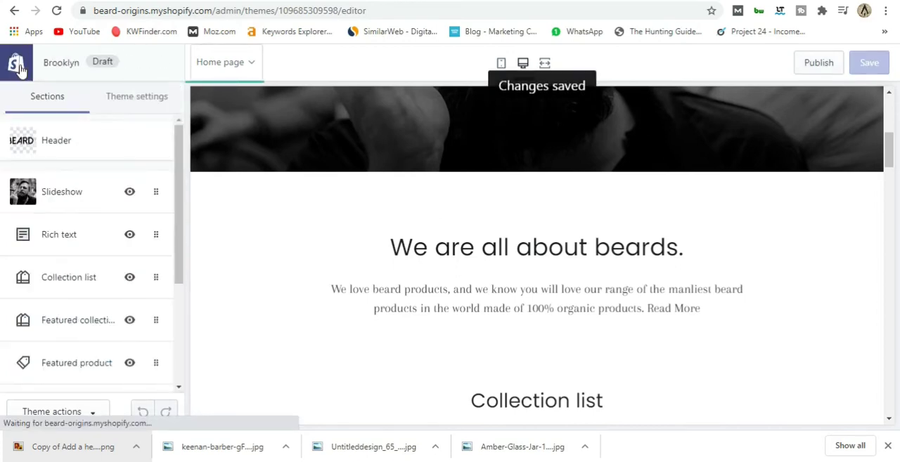
Examine the Collection list section's placeholders and the first collection's settings, and return to the section list.
{"action": "scroll", "coordinate": [88, 246], "scroll_direction": "down", "scroll_amount": 2}
{"action": "scroll", "coordinate": [378, 304], "scroll_direction": "down", "scroll_amount": 6}
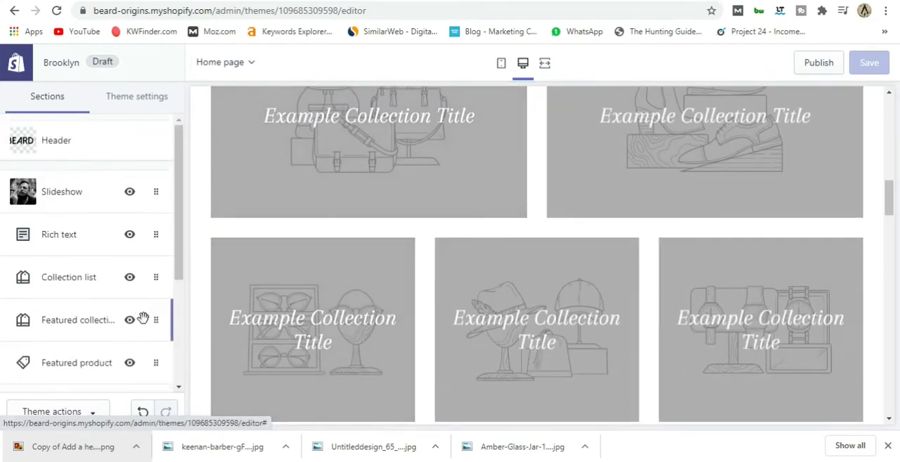
{"action": "left_click", "coordinate": [86, 284]}
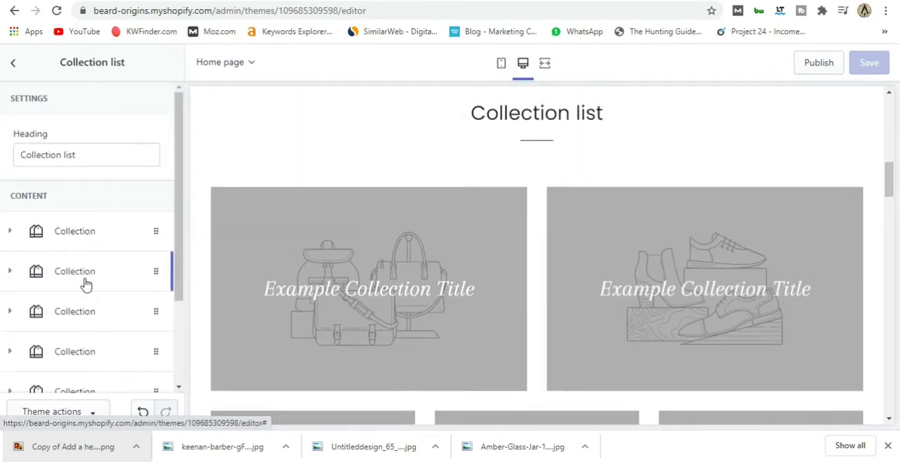
{"action": "left_click", "coordinate": [100, 236]}
{"action": "scroll", "coordinate": [101, 238], "scroll_direction": "down", "scroll_amount": 1}
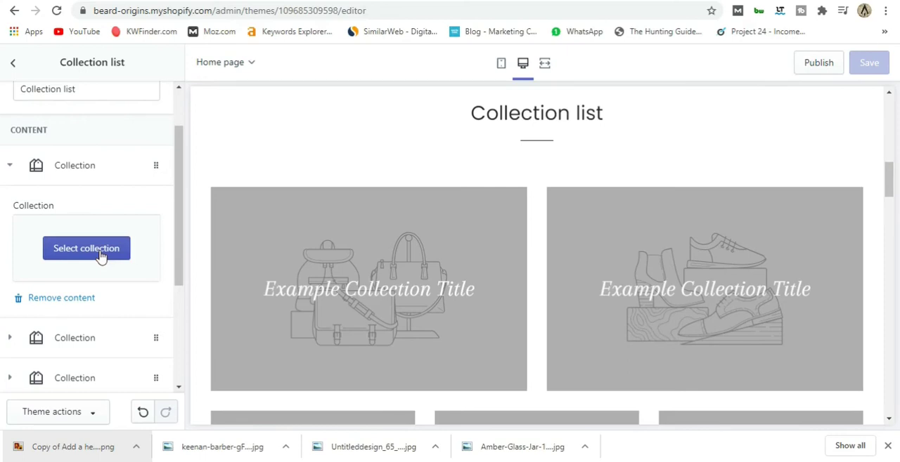
{"action": "scroll", "coordinate": [104, 254], "scroll_direction": "down", "scroll_amount": 3}
{"action": "scroll", "coordinate": [117, 285], "scroll_direction": "up", "scroll_amount": 4}
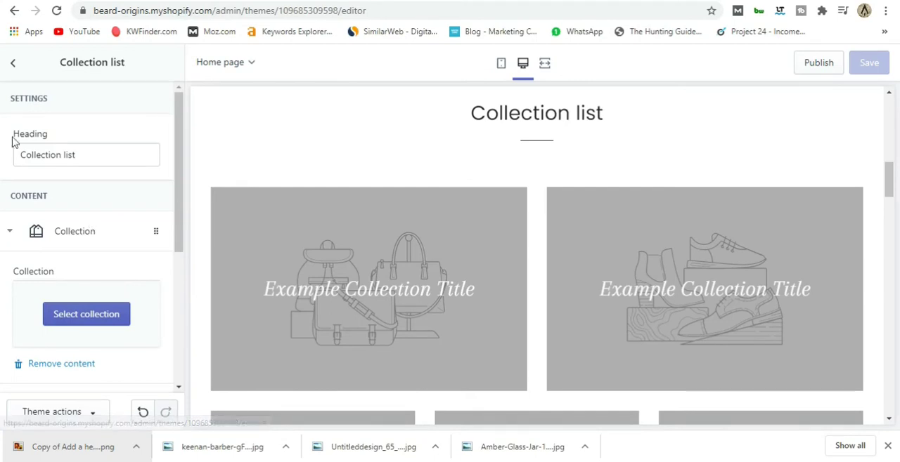
{"action": "left_click", "coordinate": [12, 64]}
{"action": "scroll", "coordinate": [101, 236], "scroll_direction": "down", "scroll_amount": 2}
{"action": "scroll", "coordinate": [99, 232], "scroll_direction": "up", "scroll_amount": 2}
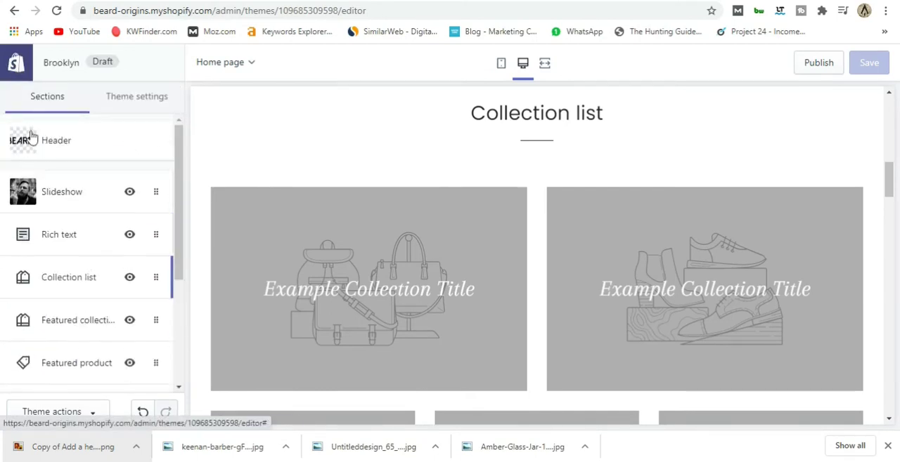
Leave the theme editor and open the store's product collections page.
{"action": "left_click", "coordinate": [17, 67]}
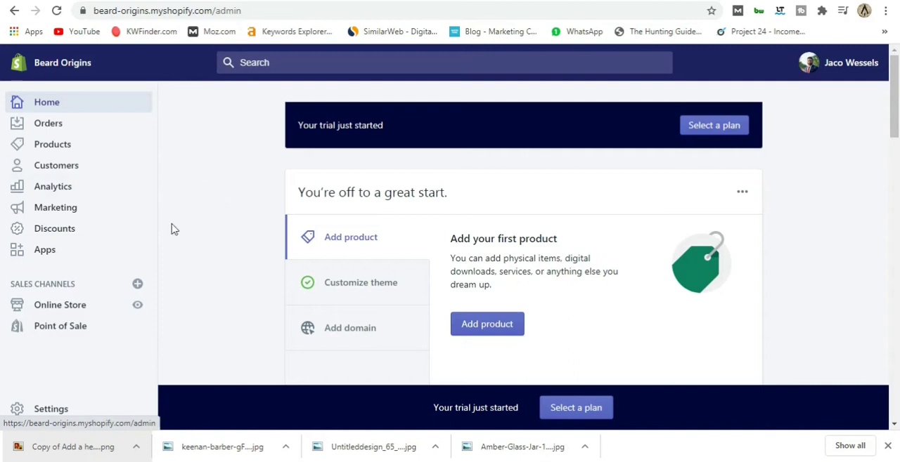
{"action": "left_click", "coordinate": [45, 146]}
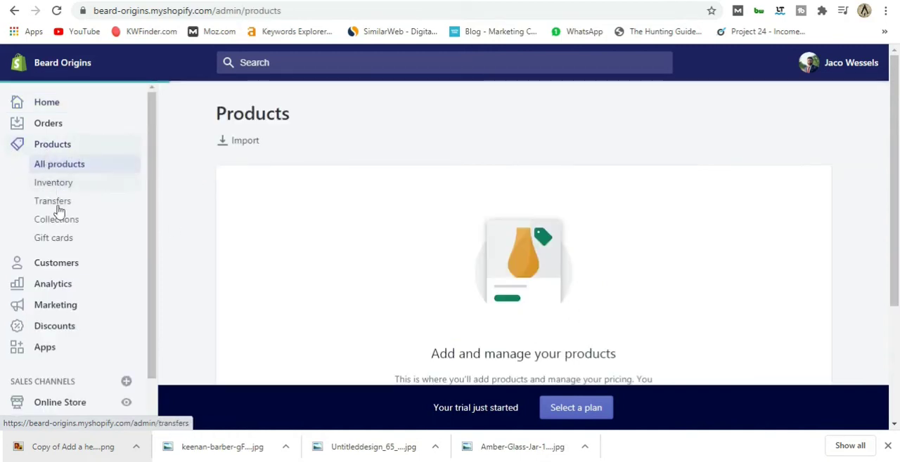
{"action": "left_click", "coordinate": [64, 220]}
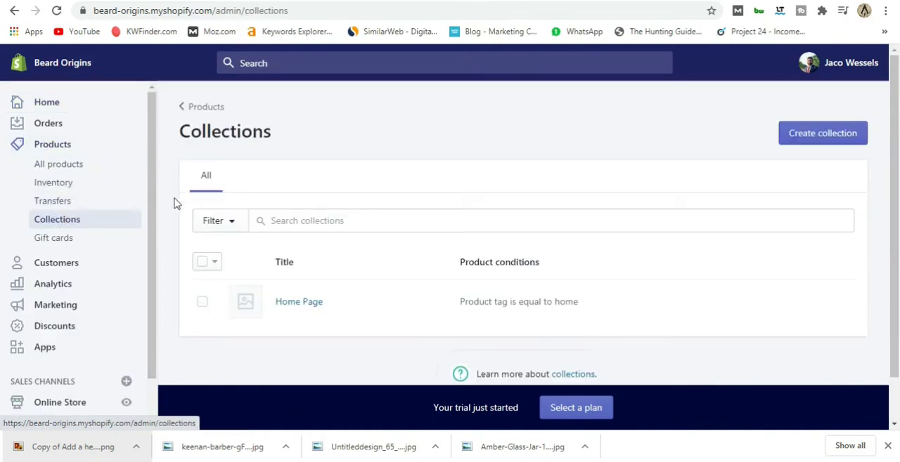
Delete the Home Page collection and confirm the deletion.
{"action": "scroll", "coordinate": [297, 257], "scroll_direction": "down", "scroll_amount": 2}
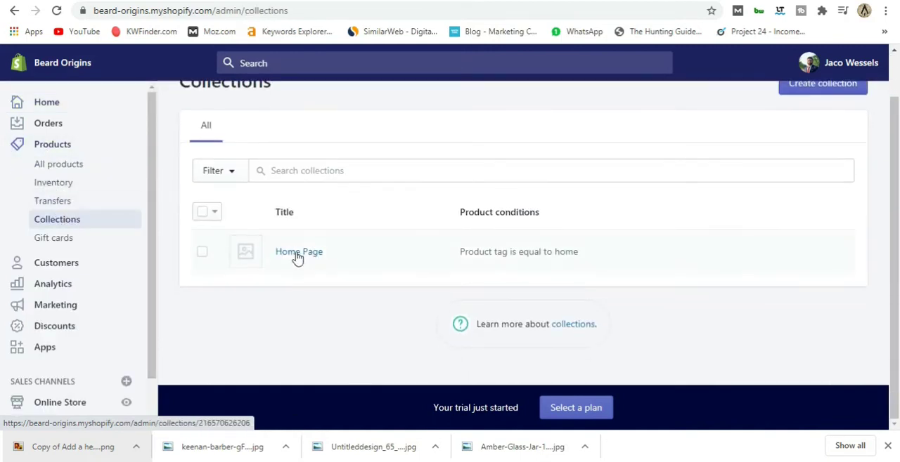
{"action": "left_click", "coordinate": [202, 253]}
{"action": "left_click", "coordinate": [424, 213]}
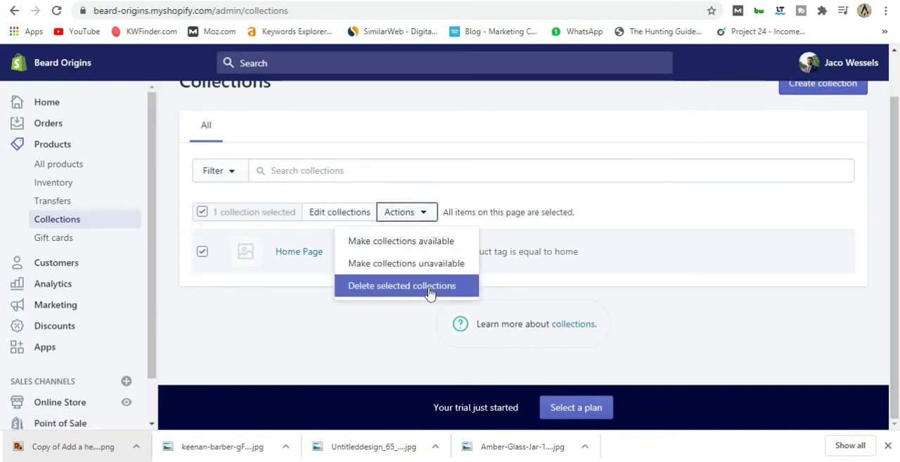
{"action": "left_click", "coordinate": [428, 294]}
{"action": "left_click", "coordinate": [610, 190]}
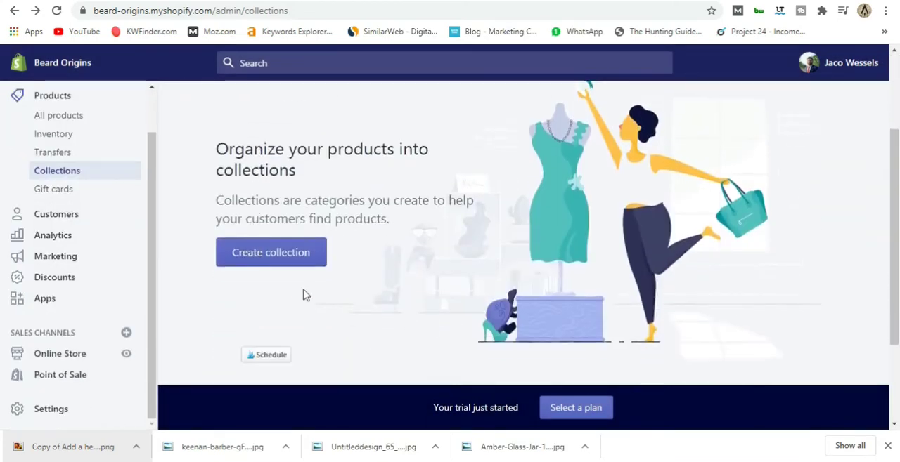
Start creating a new product collection and title it Oil.
{"action": "left_click", "coordinate": [271, 255]}
{"action": "left_click", "coordinate": [315, 200]}
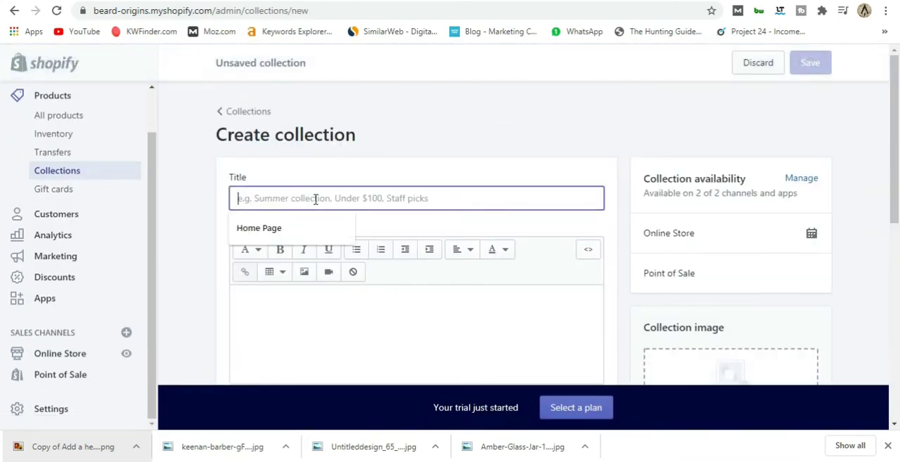
{"action": "type", "text": "Oil"}
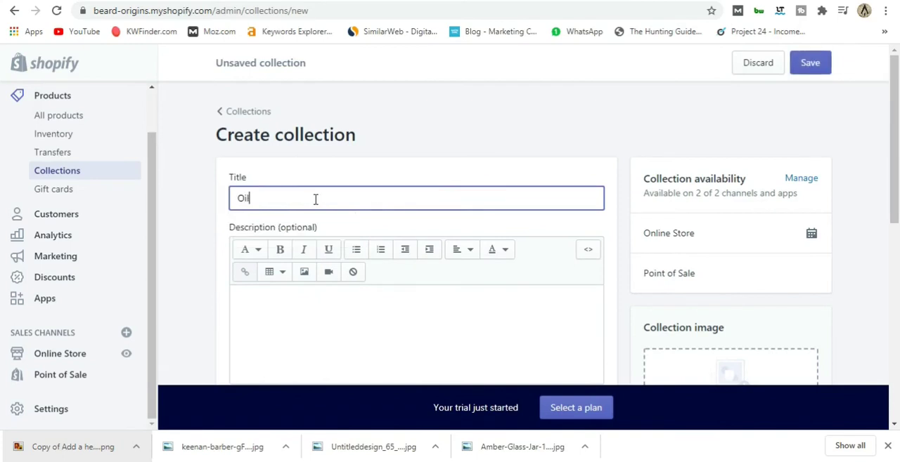
Examine the new collection form, including its description, image and manual or automated collection type options.
{"action": "scroll", "coordinate": [316, 200], "scroll_direction": "down", "scroll_amount": 1}
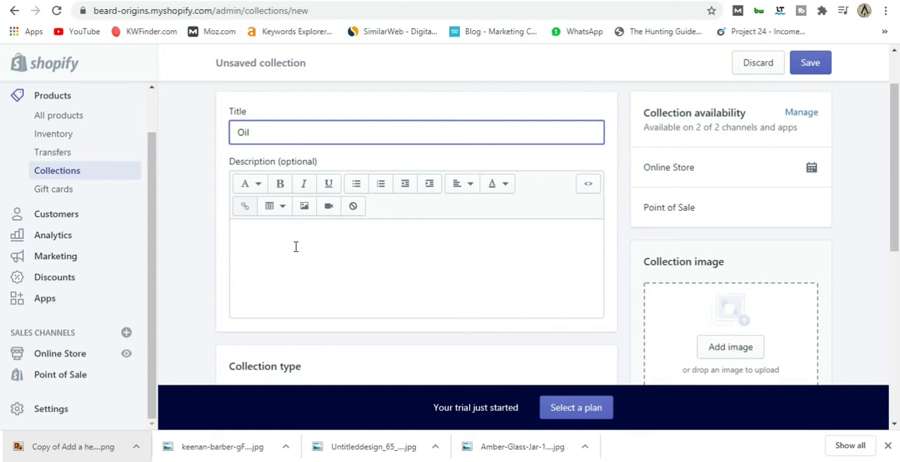
{"action": "scroll", "coordinate": [330, 241], "scroll_direction": "down", "scroll_amount": 2}
{"action": "scroll", "coordinate": [341, 233], "scroll_direction": "up", "scroll_amount": 1}
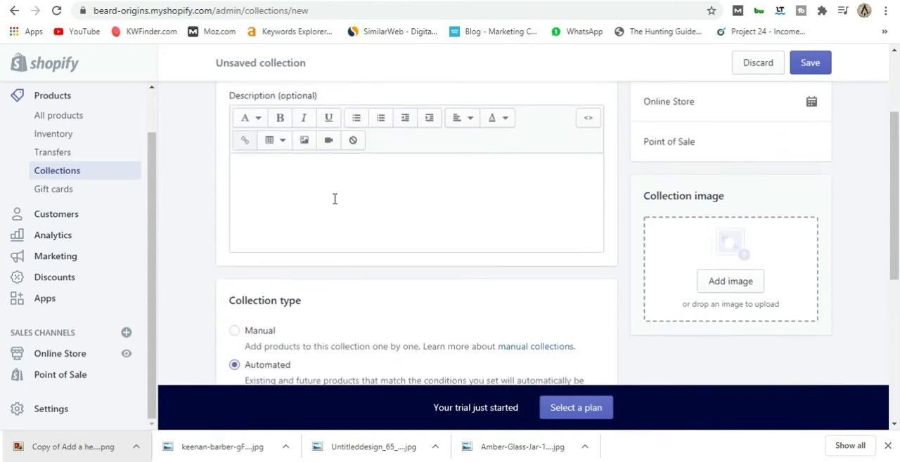
{"action": "scroll", "coordinate": [334, 199], "scroll_direction": "down", "scroll_amount": 2}
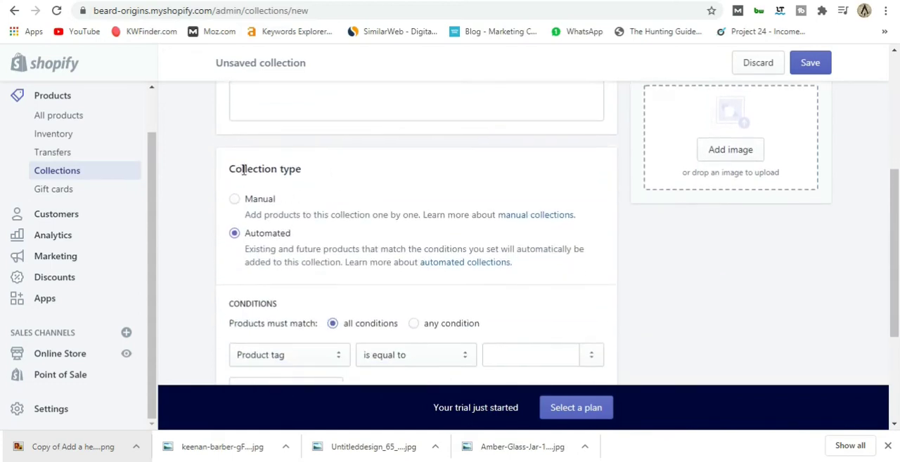
{"action": "left_click", "coordinate": [251, 206]}
{"action": "scroll", "coordinate": [318, 232], "scroll_direction": "up", "scroll_amount": 4}
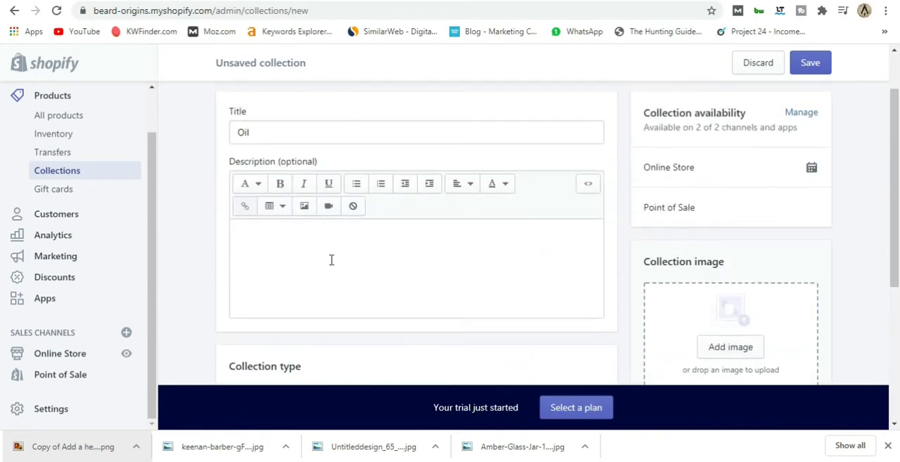
{"action": "scroll", "coordinate": [336, 296], "scroll_direction": "down", "scroll_amount": 1}
{"action": "scroll", "coordinate": [273, 150], "scroll_direction": "up", "scroll_amount": 1}
{"action": "scroll", "coordinate": [273, 151], "scroll_direction": "up", "scroll_amount": 1}
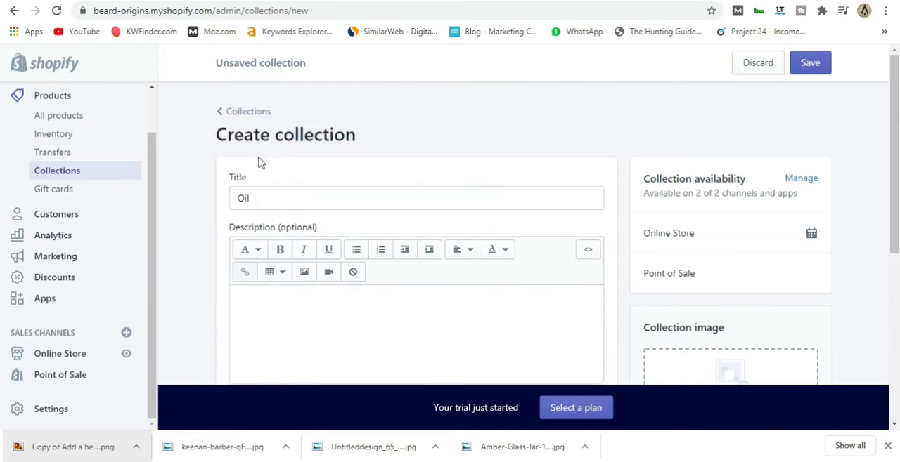
{"action": "scroll", "coordinate": [307, 230], "scroll_direction": "down", "scroll_amount": 1}
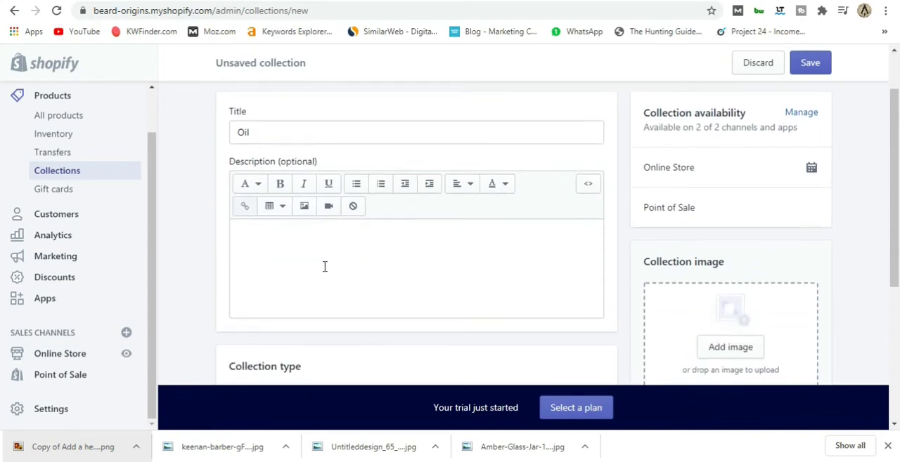
{"action": "scroll", "coordinate": [324, 266], "scroll_direction": "up", "scroll_amount": 1}
{"action": "scroll", "coordinate": [277, 249], "scroll_direction": "down", "scroll_amount": 4}
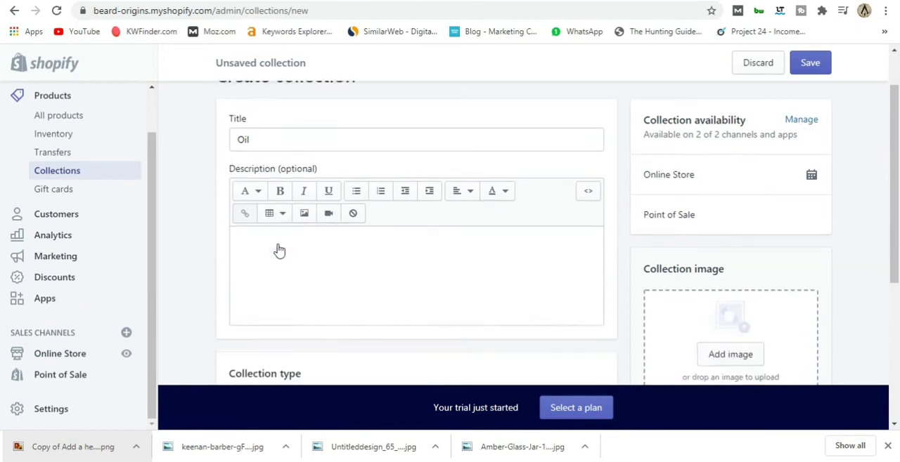
Keep the Oil collection automated and set its condition to product title contains Oil.
{"action": "left_click", "coordinate": [234, 234]}
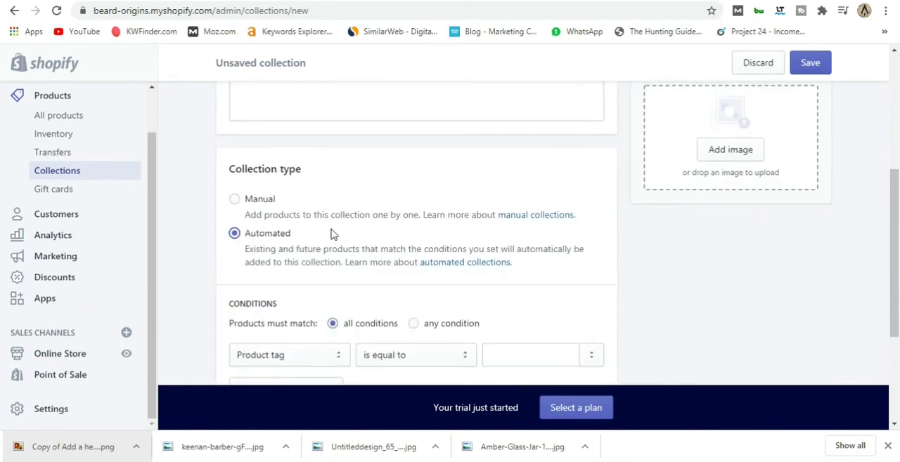
{"action": "scroll", "coordinate": [331, 233], "scroll_direction": "down", "scroll_amount": 2}
{"action": "left_click", "coordinate": [338, 229]}
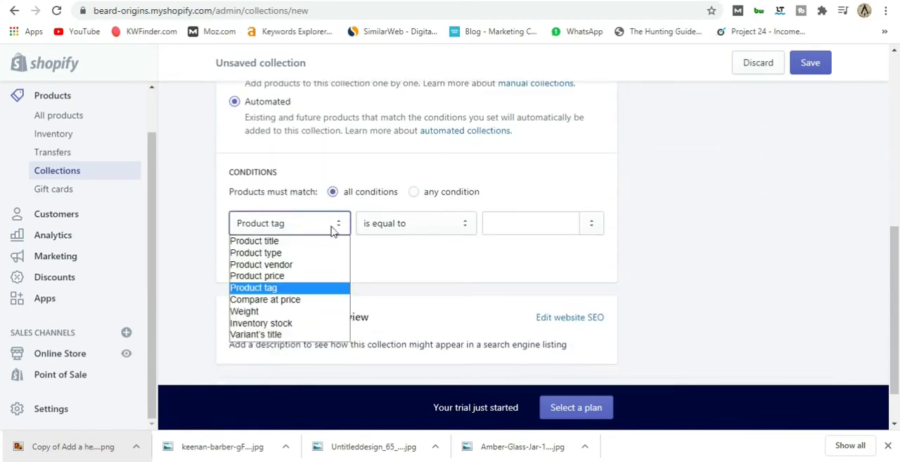
{"action": "left_click", "coordinate": [301, 241]}
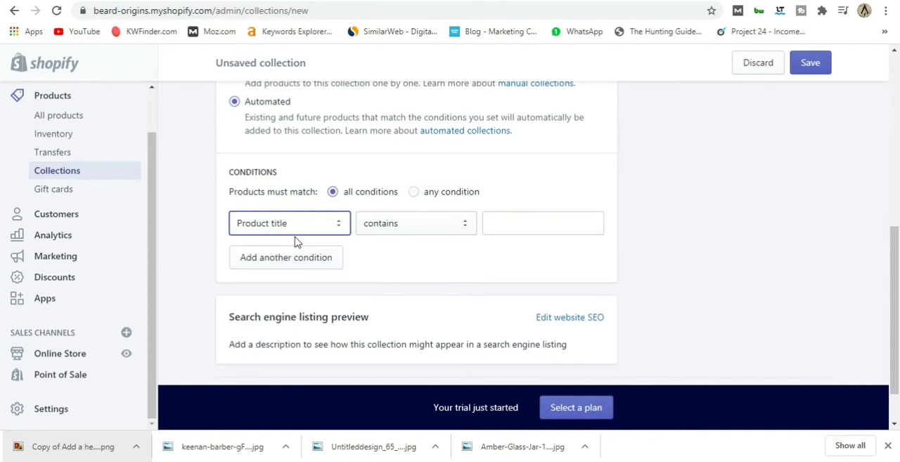
{"action": "left_click", "coordinate": [510, 227]}
{"action": "type", "text": "Oil"}
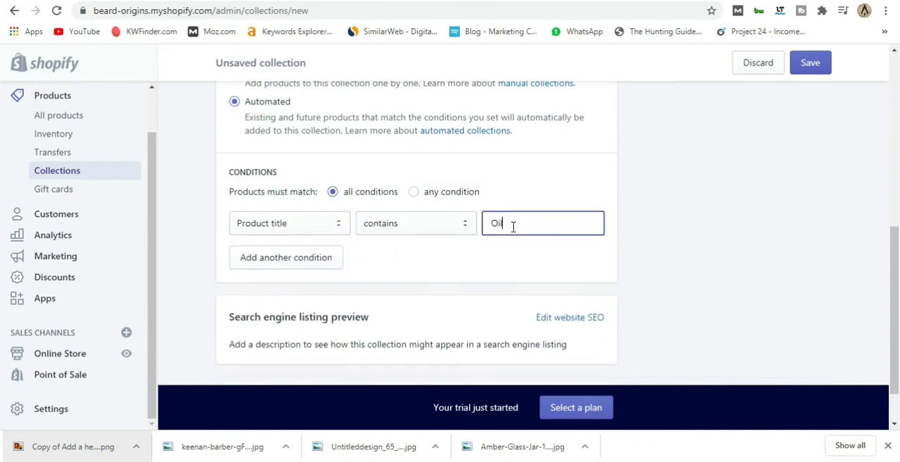
Upload dropper-bottle-2-fl-oz-59-ml-glass-amber-8930 as the collection image and save the Oil collection.
{"action": "scroll", "coordinate": [630, 260], "scroll_direction": "up", "scroll_amount": 3}
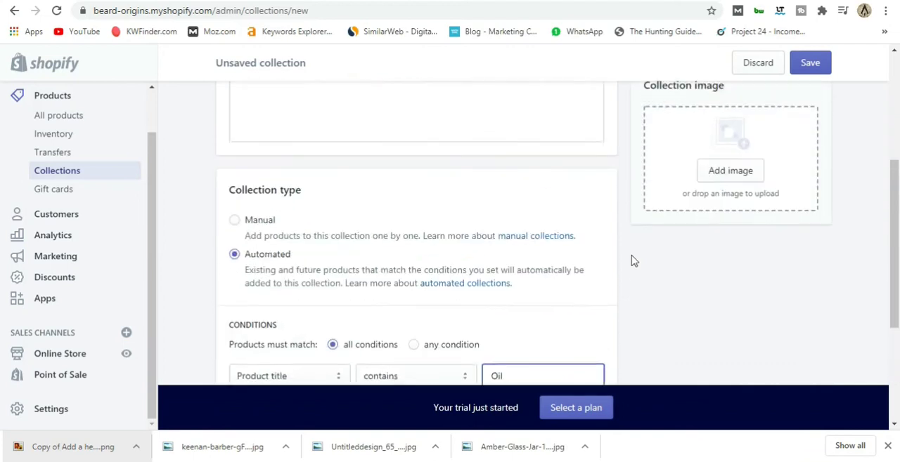
{"action": "left_click", "coordinate": [709, 228]}
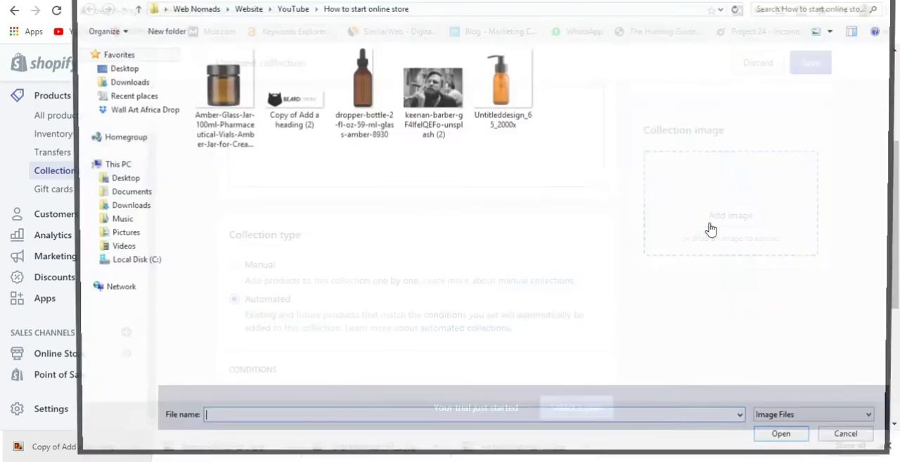
{"action": "left_click", "coordinate": [369, 98]}
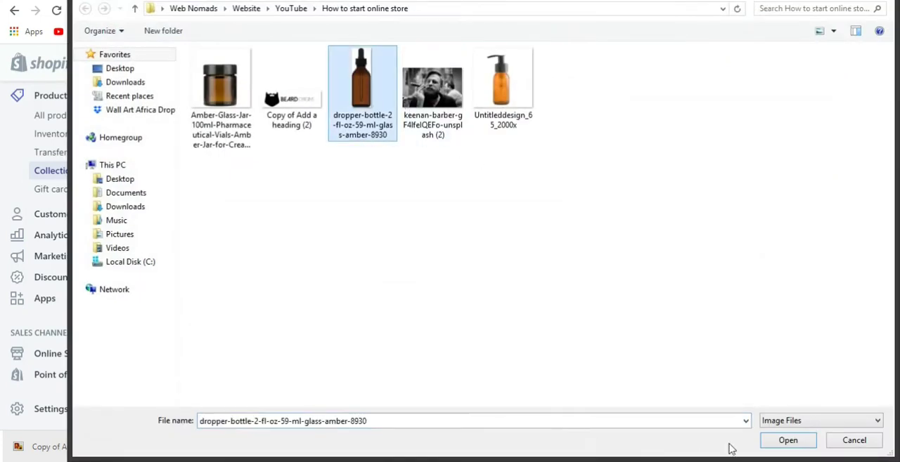
{"action": "left_click", "coordinate": [789, 440]}
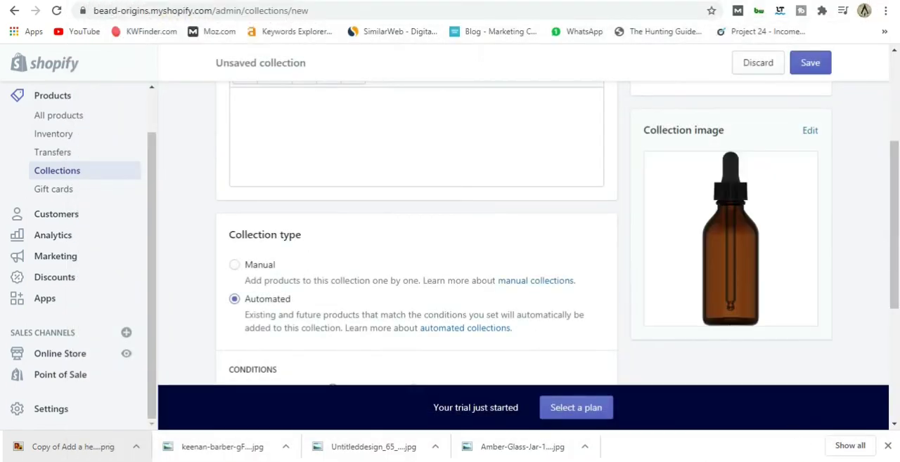
{"action": "scroll", "coordinate": [789, 143], "scroll_direction": "up", "scroll_amount": 5}
{"action": "left_click", "coordinate": [811, 70]}
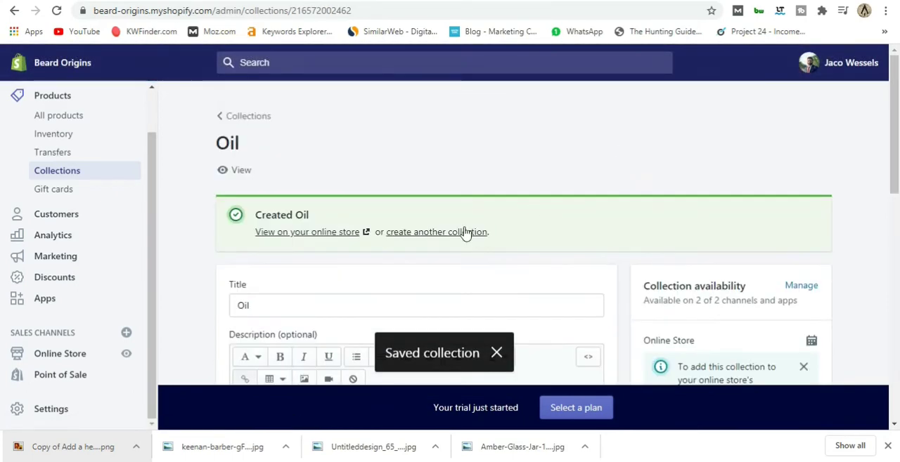
Start another automated collection titled Cream, with the condition that the product title contains Cream.
{"action": "left_click", "coordinate": [427, 235]}
{"action": "left_click", "coordinate": [267, 203]}
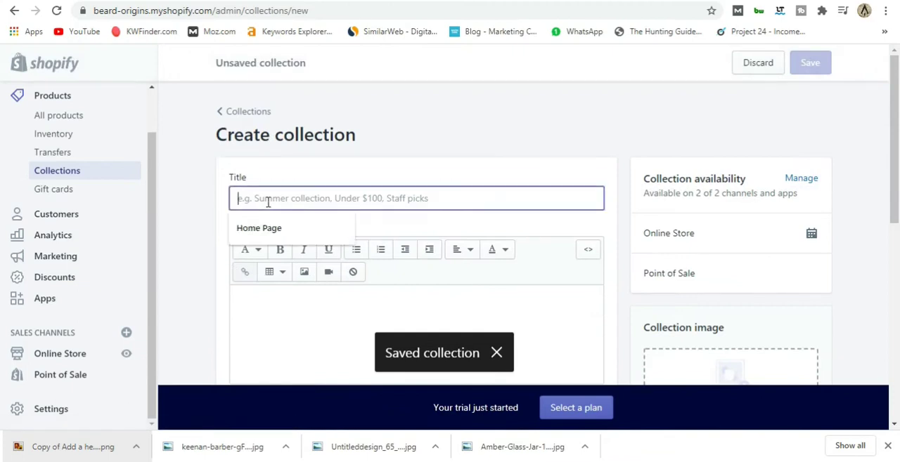
{"action": "type", "text": "Oil"}
{"action": "scroll", "coordinate": [267, 201], "scroll_direction": "down", "scroll_amount": 5}
{"action": "left_click", "coordinate": [381, 290]}
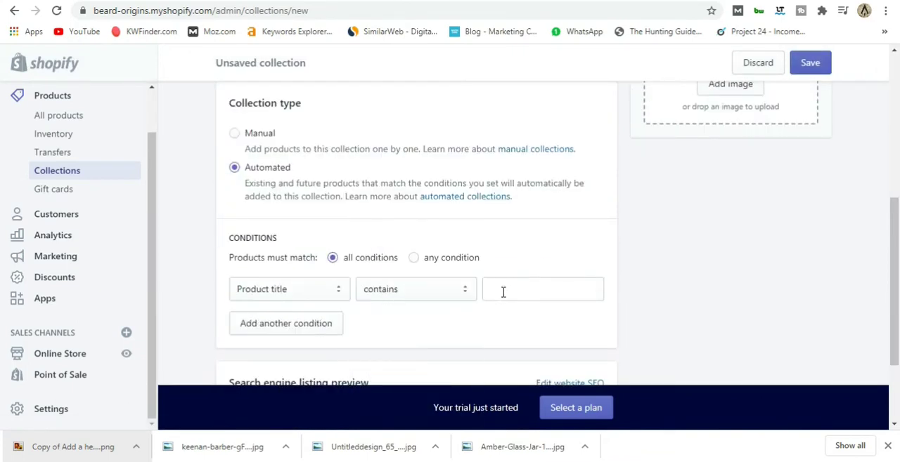
Upload the amber glass jar picture as the collection image and save the Cream collection.
{"action": "scroll", "coordinate": [727, 291], "scroll_direction": "up", "scroll_amount": 3}
{"action": "left_click", "coordinate": [731, 215]}
{"action": "double_click", "coordinate": [234, 95]}
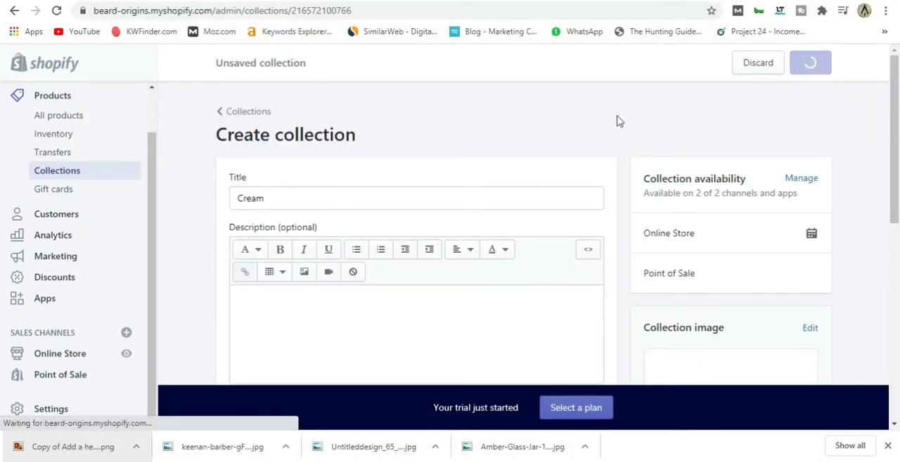
Create and save an automated Wash collection for product titles containing Wash, using the amber pump bottle picture as its image.
{"action": "left_click", "coordinate": [287, 200]}
{"action": "type", "text": "Wash"}
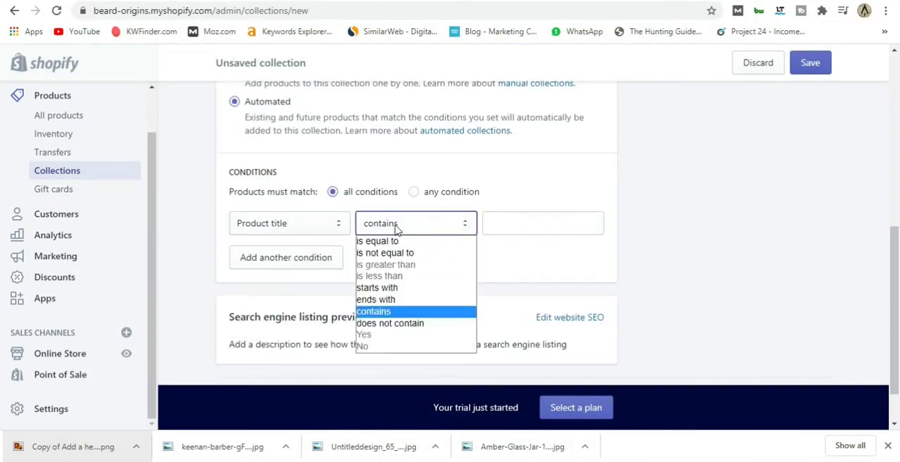
{"action": "scroll", "coordinate": [817, 224], "scroll_direction": "up", "scroll_amount": 3}
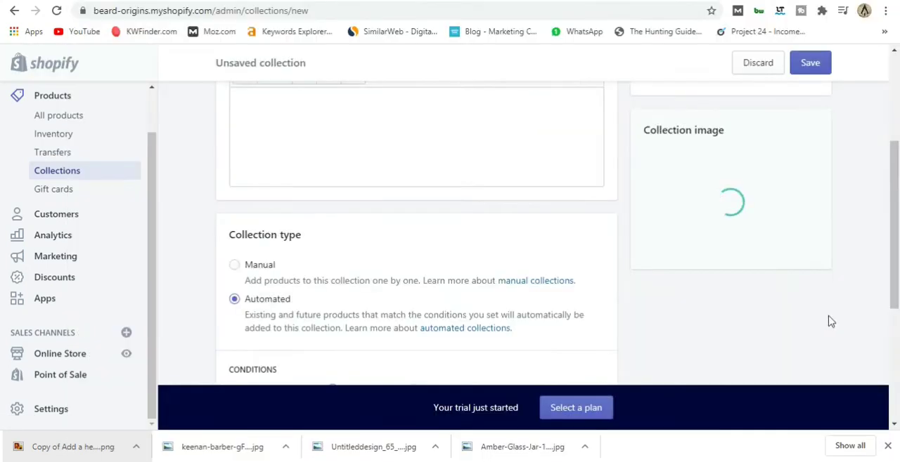
{"action": "left_click", "coordinate": [810, 63]}
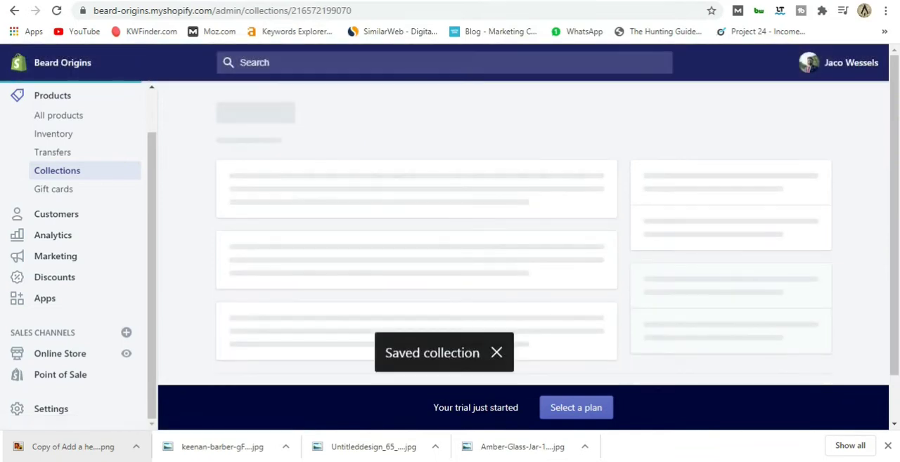
Return to the collections list and review the images and product conditions of the Wash, Cream and Oil collections.
{"action": "left_click", "coordinate": [45, 173]}
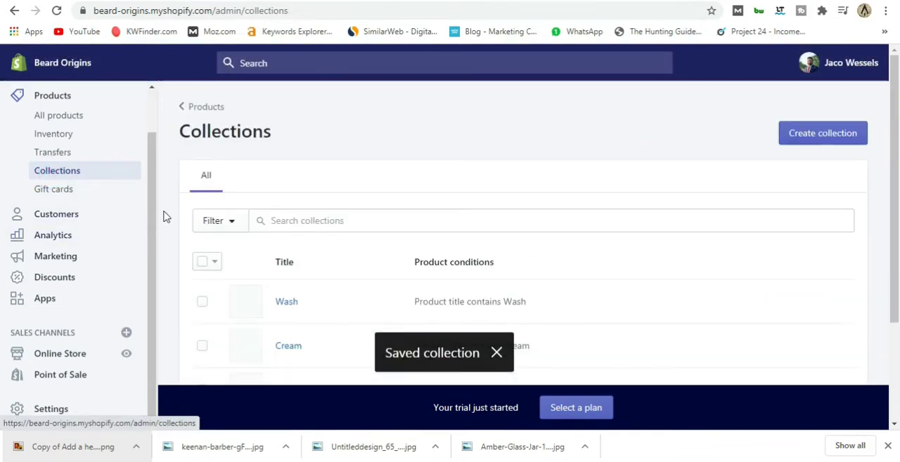
{"action": "scroll", "coordinate": [201, 214], "scroll_direction": "down", "scroll_amount": 2}
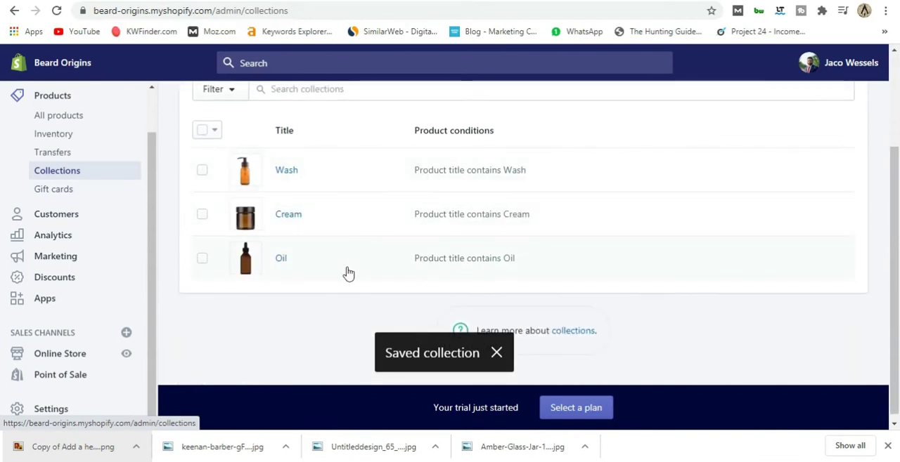
{"action": "scroll", "coordinate": [320, 322], "scroll_direction": "up", "scroll_amount": 1}
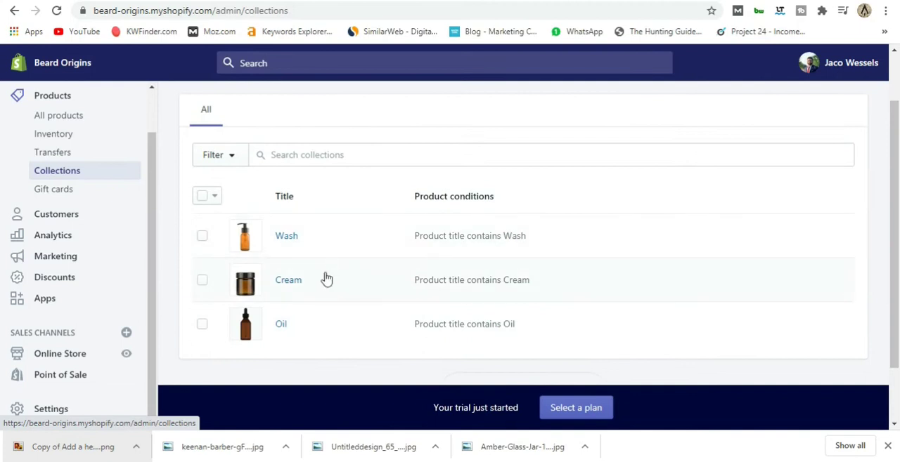
{"action": "scroll", "coordinate": [339, 319], "scroll_direction": "down", "scroll_amount": 1}
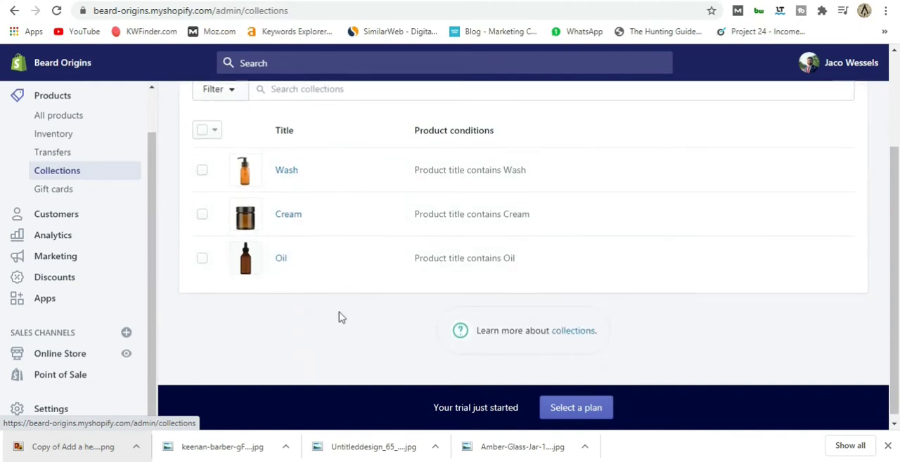
{"action": "scroll", "coordinate": [339, 318], "scroll_direction": "up", "scroll_amount": 1}
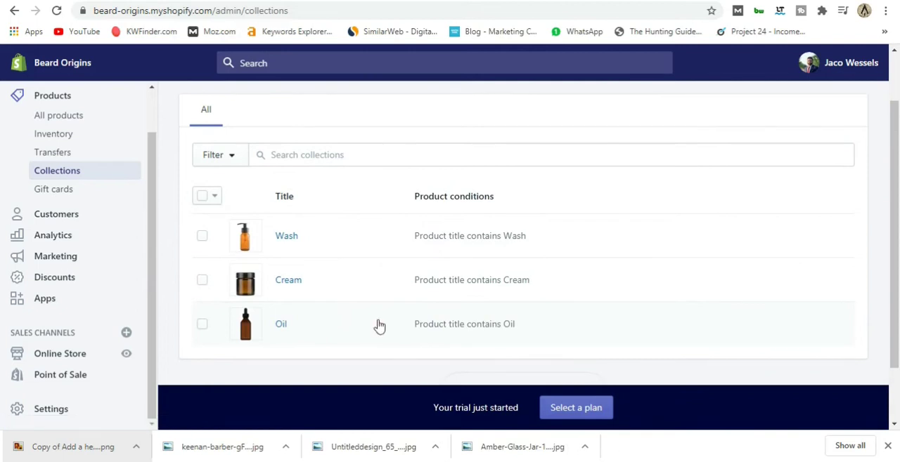
{"action": "scroll", "coordinate": [379, 327], "scroll_direction": "up", "scroll_amount": 1}
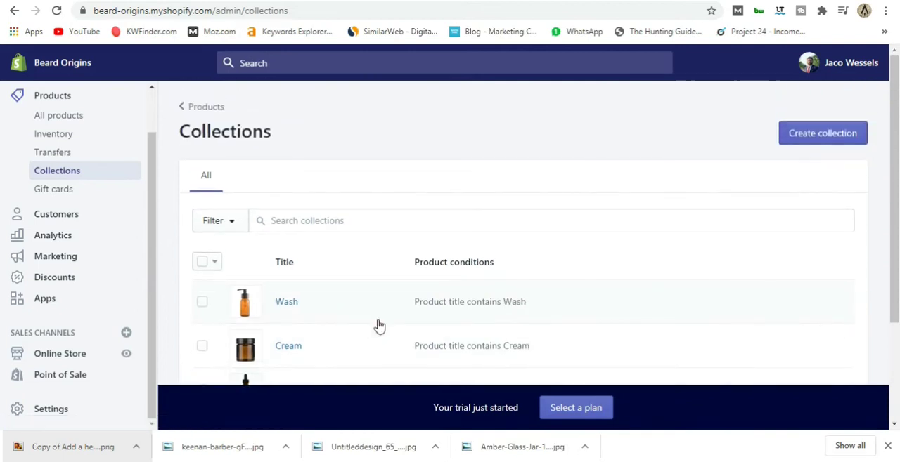
Open the store's list of all products and start adding a new product.
{"action": "left_click", "coordinate": [62, 123]}
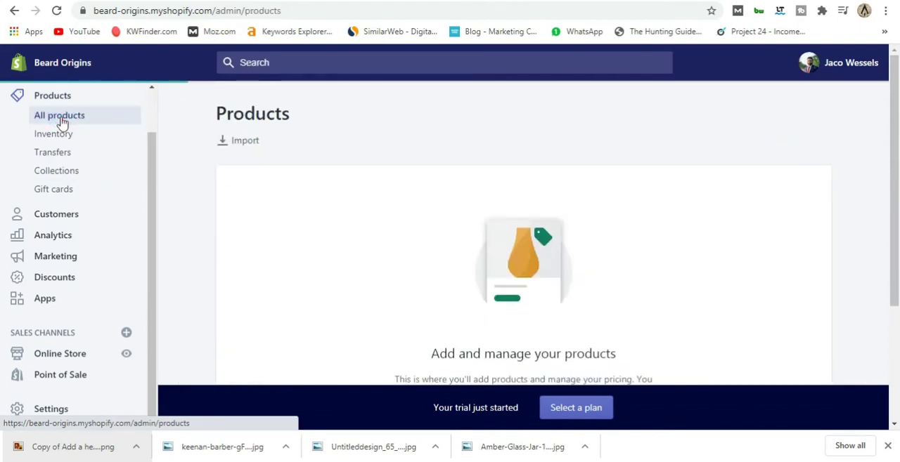
{"action": "scroll", "coordinate": [484, 282], "scroll_direction": "down", "scroll_amount": 1}
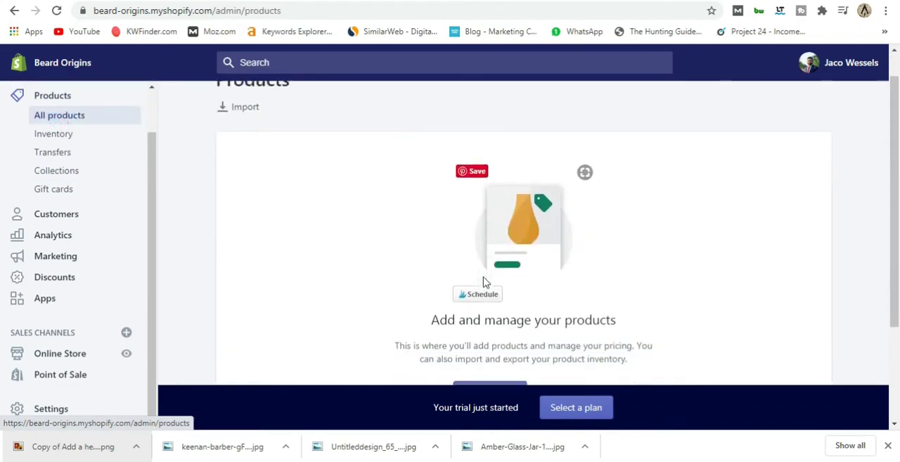
{"action": "scroll", "coordinate": [483, 283], "scroll_direction": "down", "scroll_amount": 1}
{"action": "left_click", "coordinate": [486, 362]}
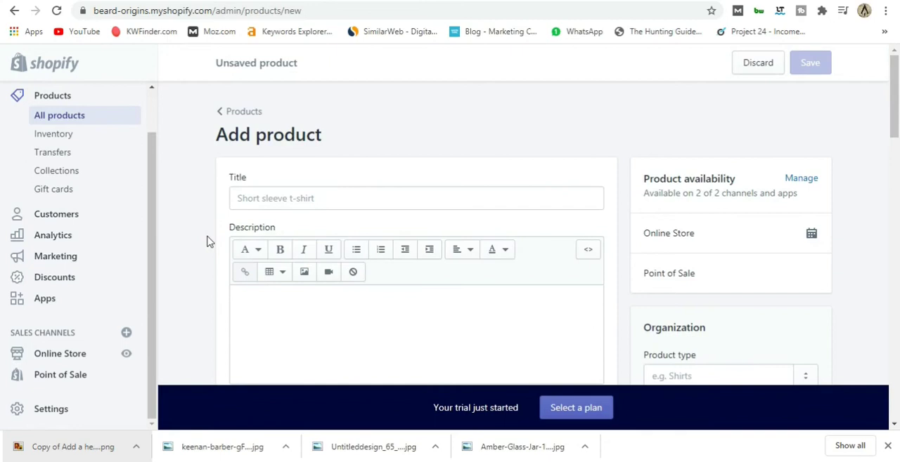
Look over the empty product form, including its description, media, pricing and organization fields.
{"action": "scroll", "coordinate": [207, 242], "scroll_direction": "down", "scroll_amount": 3}
{"action": "scroll", "coordinate": [207, 241], "scroll_direction": "down", "scroll_amount": 8}
{"action": "scroll", "coordinate": [207, 242], "scroll_direction": "up", "scroll_amount": 10}
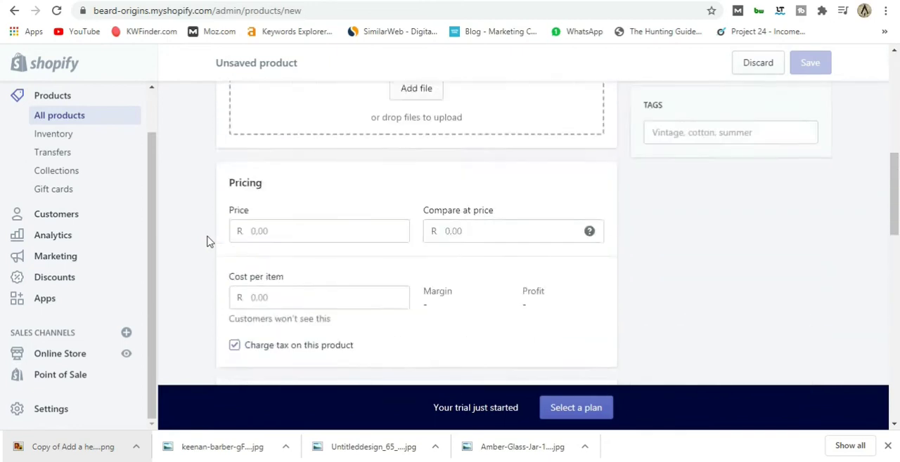
{"action": "scroll", "coordinate": [206, 242], "scroll_direction": "up", "scroll_amount": 1}
{"action": "scroll", "coordinate": [206, 242], "scroll_direction": "down", "scroll_amount": 2}
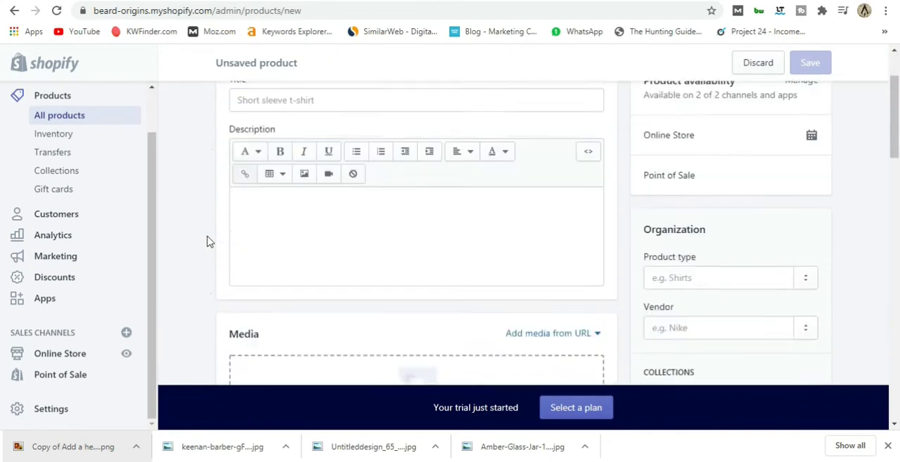
{"action": "scroll", "coordinate": [207, 242], "scroll_direction": "up", "scroll_amount": 2}
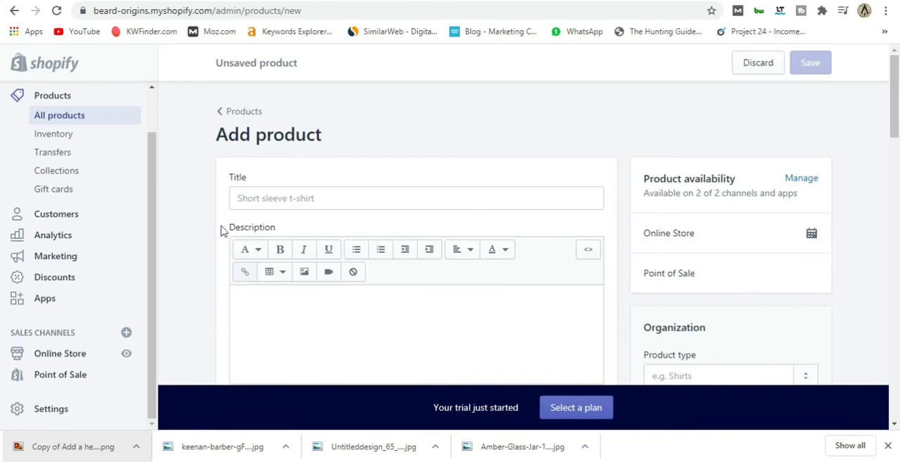
Enter Organic Beard Oil as the title of the new product.
{"action": "left_click", "coordinate": [275, 197]}
{"action": "scroll", "coordinate": [303, 251], "scroll_direction": "down", "scroll_amount": 2}
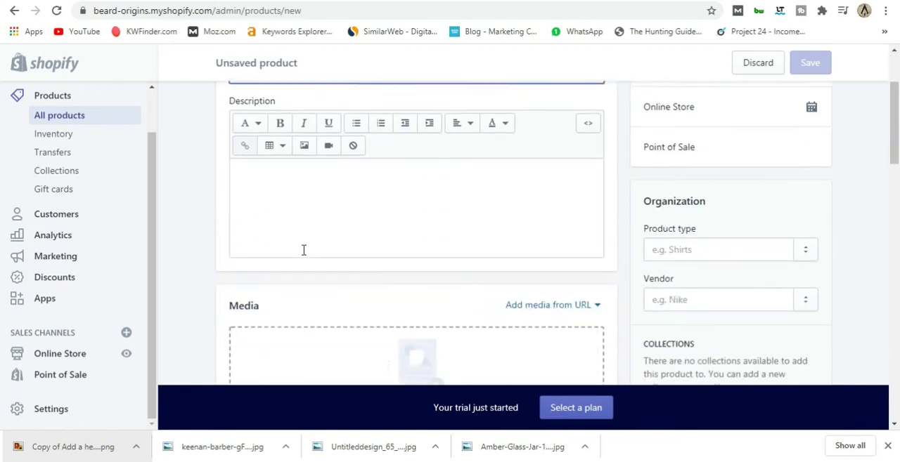
{"action": "scroll", "coordinate": [358, 275], "scroll_direction": "up", "scroll_amount": 2}
{"action": "scroll", "coordinate": [331, 243], "scroll_direction": "down", "scroll_amount": 3}
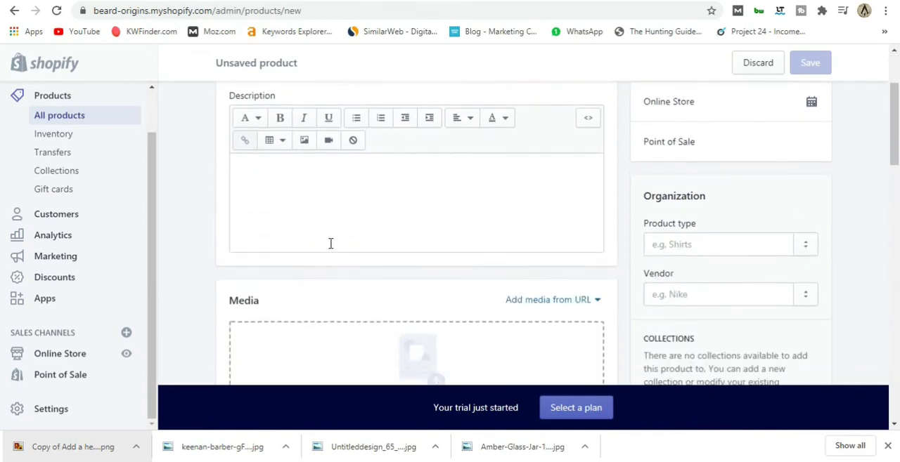
{"action": "scroll", "coordinate": [344, 239], "scroll_direction": "up", "scroll_amount": 2}
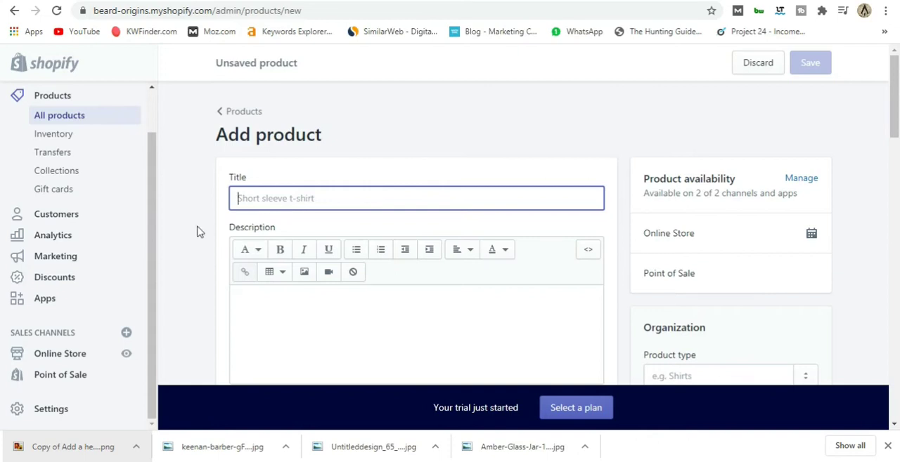
{"action": "scroll", "coordinate": [190, 235], "scroll_direction": "down", "scroll_amount": 1}
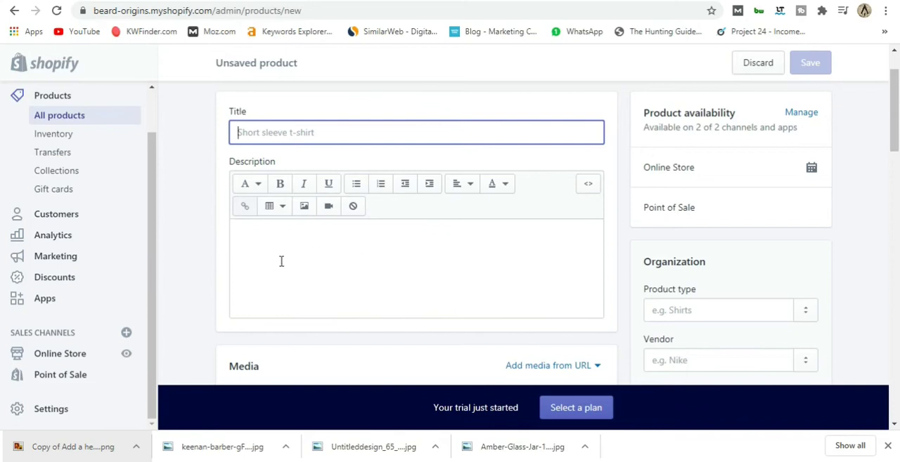
{"action": "scroll", "coordinate": [338, 302], "scroll_direction": "up", "scroll_amount": 1}
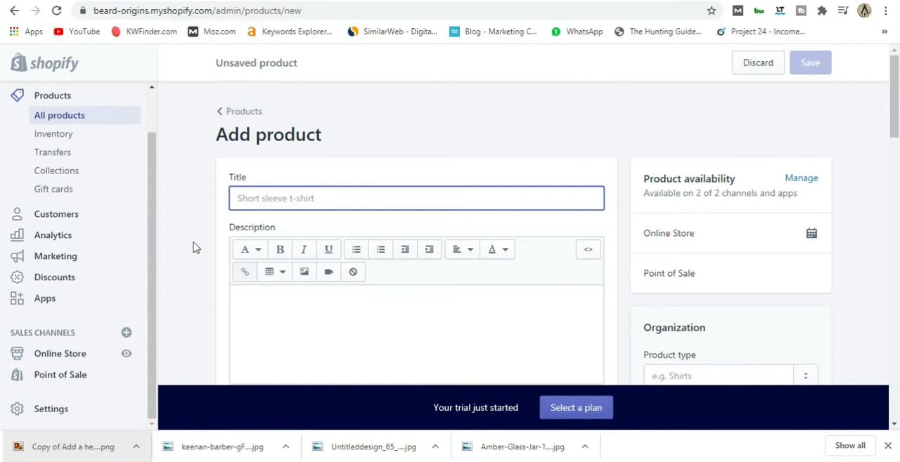
{"action": "left_click", "coordinate": [265, 197]}
{"action": "type", "text": "Organic Beard Oil"}
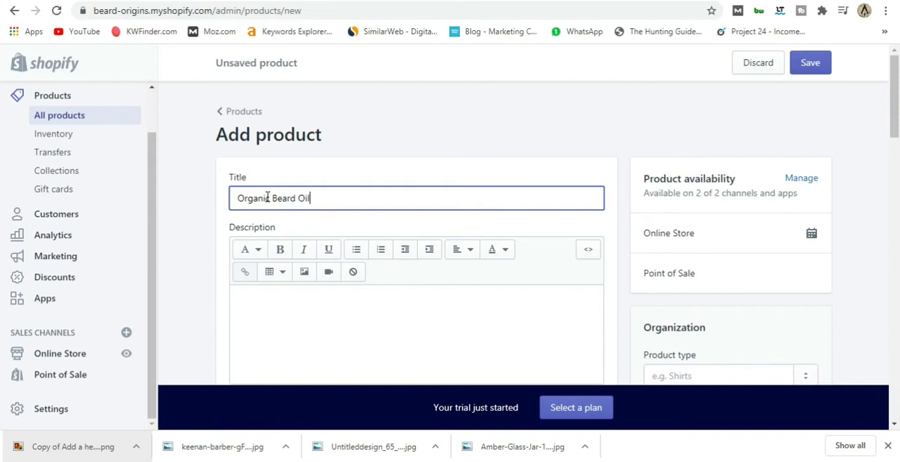
Write the description "100% beard oil, made from pine extracts and all other kinds of goodies." and append copied Lorem ipsum filler text.
{"action": "scroll", "coordinate": [186, 196], "scroll_direction": "down", "scroll_amount": 2}
{"action": "left_click", "coordinate": [247, 175]}
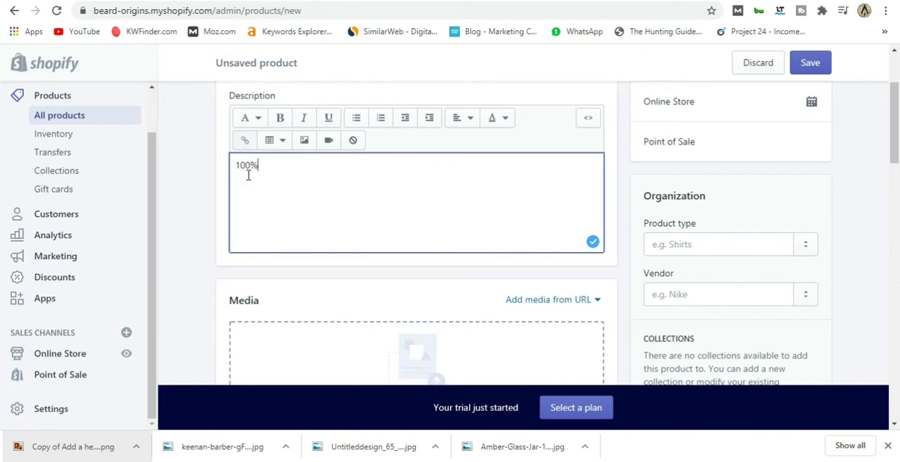
{"action": "type", "text": "100% beard oil, made from pine extracts and all other kinds of goodies."}
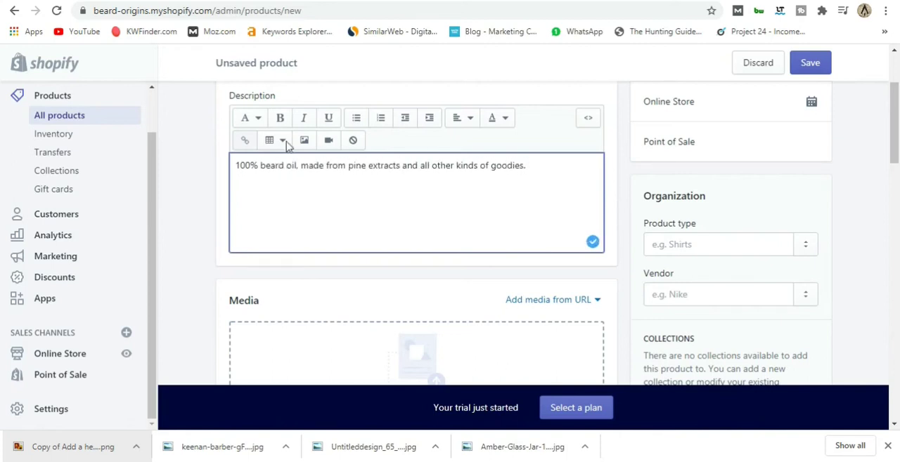
{"action": "left_click_drag", "start_coordinate": [150, 303], "coordinate": [323, 332]}
{"action": "type", "text": "Lorem ipsum dolor sit amet, consectetur adipiscing elit, sed do eiusmod tempor incididunt ut labore et dolore magna aliqua. Ut enim ad minim veniam, quis nostrud exercitation ullamco laboris nisi ut aliquip ex ea commodo consequat. Duis aute irure dolor in reprehenderit in voluptate velit esse cillum dolore eu"}
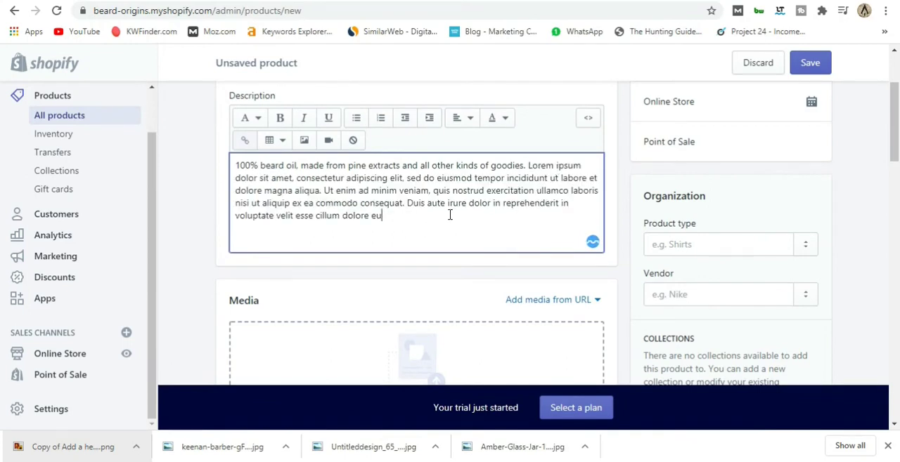
Upload the amber dropper bottle picture, dropper-bottle-2-fl-oz-59-ml-glass-amber-8930, as the product's first media image.
{"action": "scroll", "coordinate": [443, 206], "scroll_direction": "up", "scroll_amount": 1}
{"action": "scroll", "coordinate": [443, 215], "scroll_direction": "down", "scroll_amount": 5}
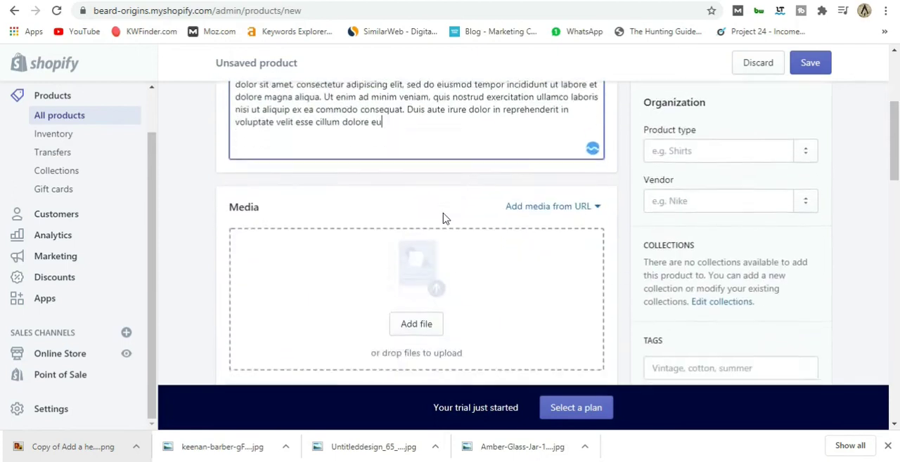
{"action": "scroll", "coordinate": [437, 246], "scroll_direction": "up", "scroll_amount": 1}
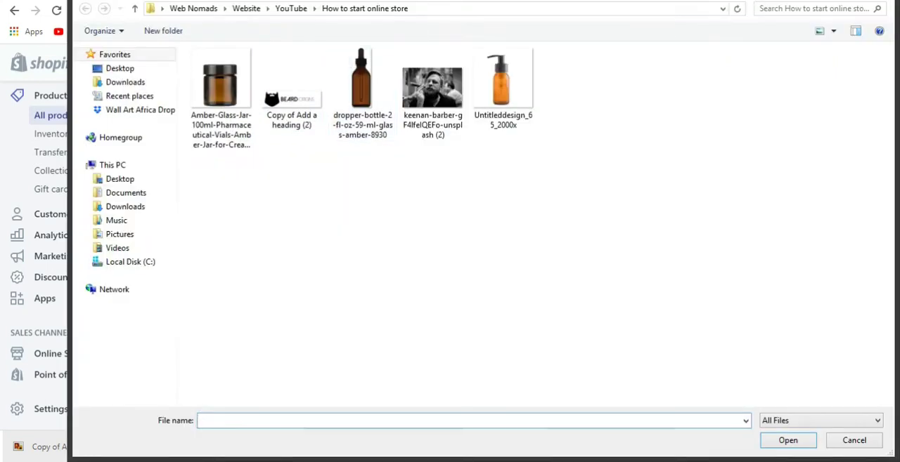
{"action": "left_click_drag", "start_coordinate": [425, 4], "coordinate": [890, 175]}
{"action": "left_click", "coordinate": [362, 90]}
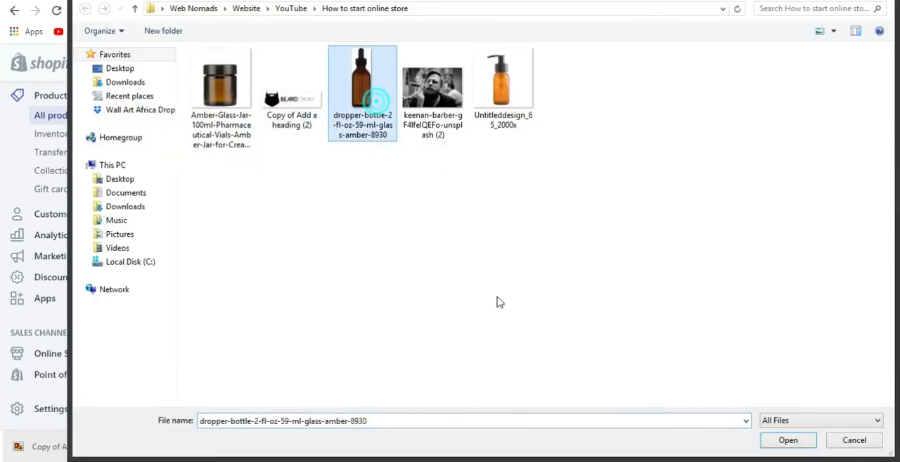
{"action": "left_click", "coordinate": [775, 444]}
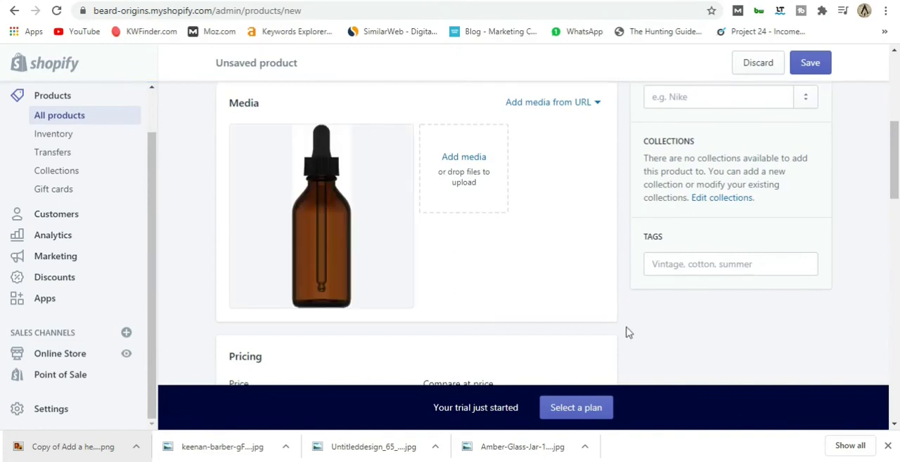
Add the same dropper bottle picture to the product's media as a second image.
{"action": "left_click", "coordinate": [465, 160]}
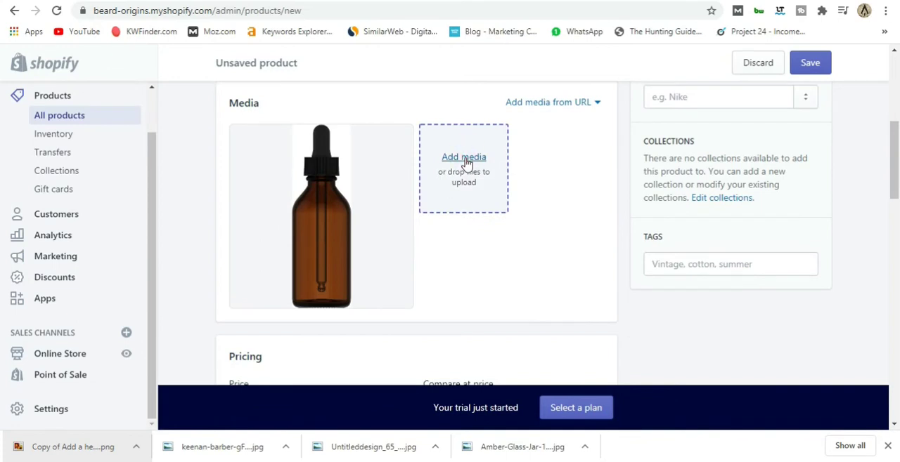
{"action": "left_click", "coordinate": [362, 87]}
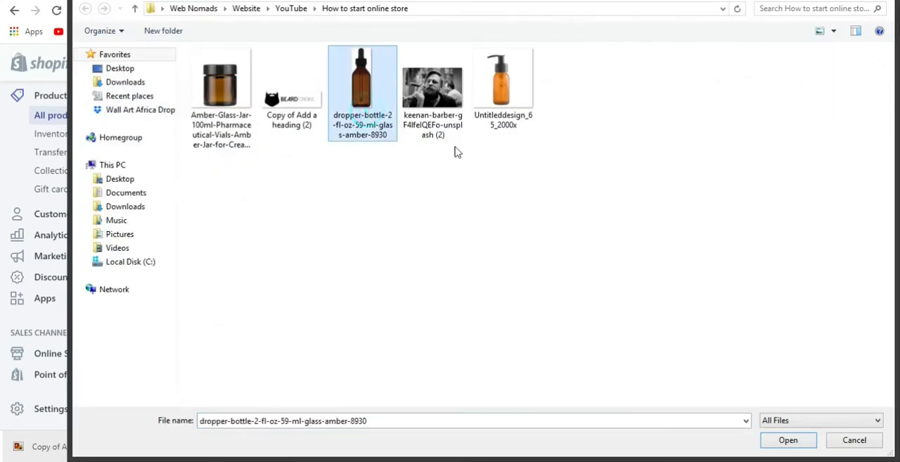
{"action": "left_click", "coordinate": [773, 441]}
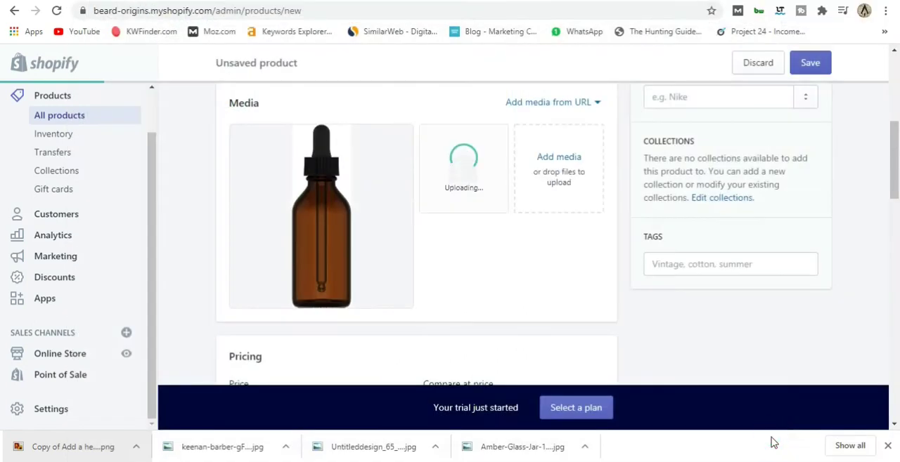
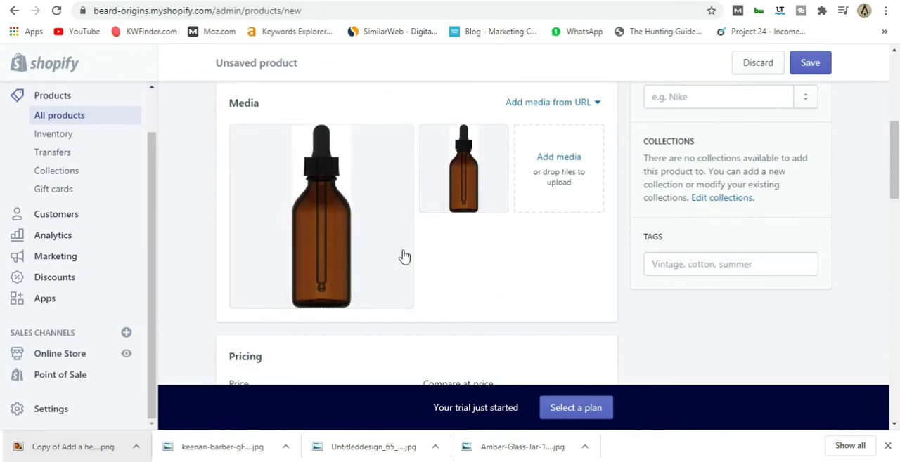
Set the price of the Organic Beard Oil product to 100.00.
{"action": "scroll", "coordinate": [436, 253], "scroll_direction": "down", "scroll_amount": 4}
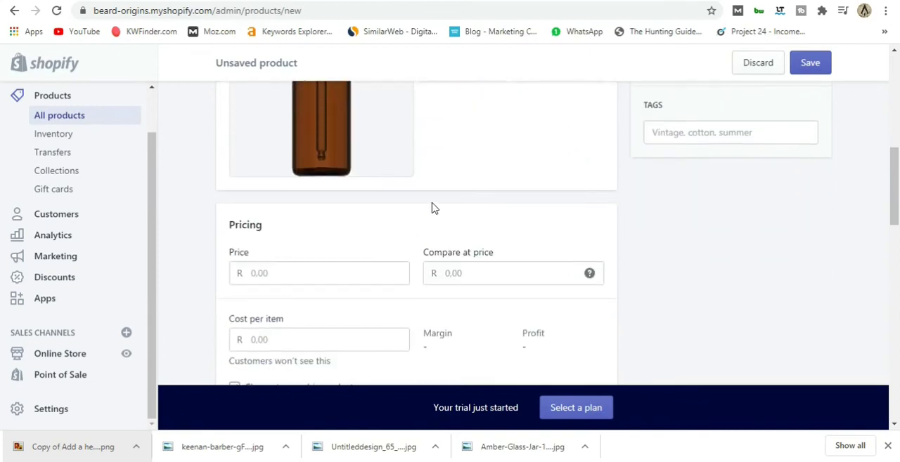
{"action": "scroll", "coordinate": [348, 265], "scroll_direction": "up", "scroll_amount": 2}
{"action": "left_click", "coordinate": [273, 274]}
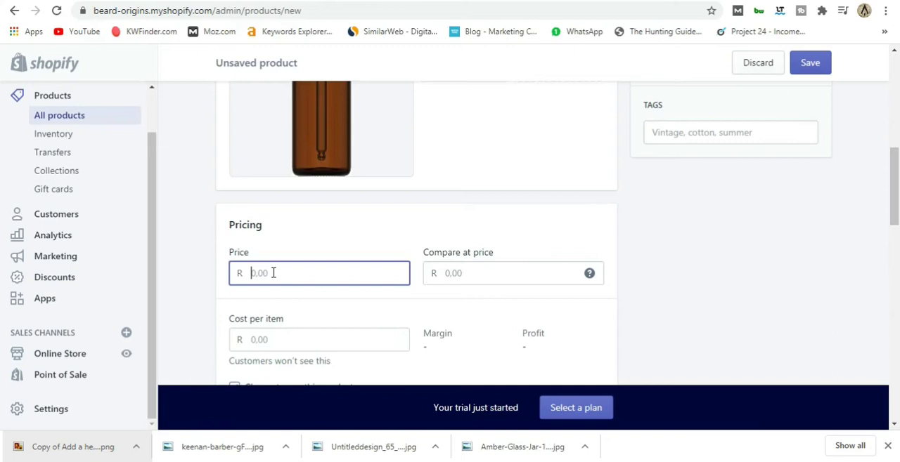
{"action": "type", "text": "100.00"}
Enter a compare-at price of 80.00 for the product and clear that value again.
{"action": "mouse_move", "coordinate": [589, 275]}
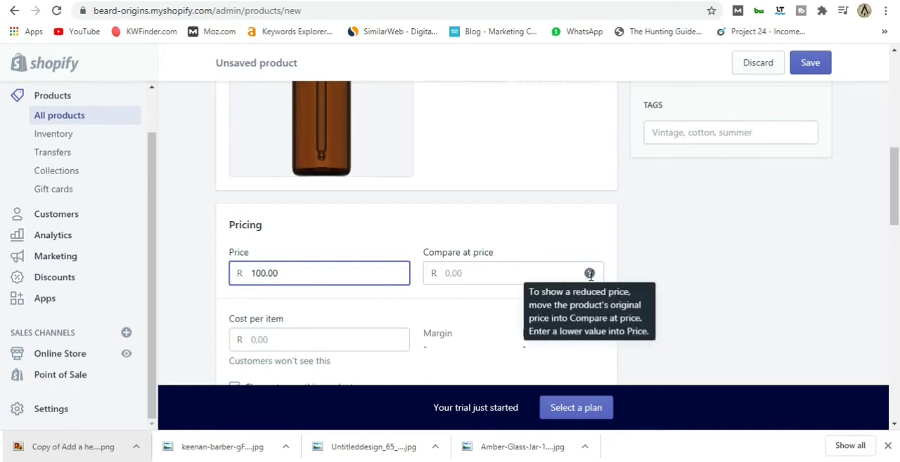
{"action": "left_click", "coordinate": [424, 288]}
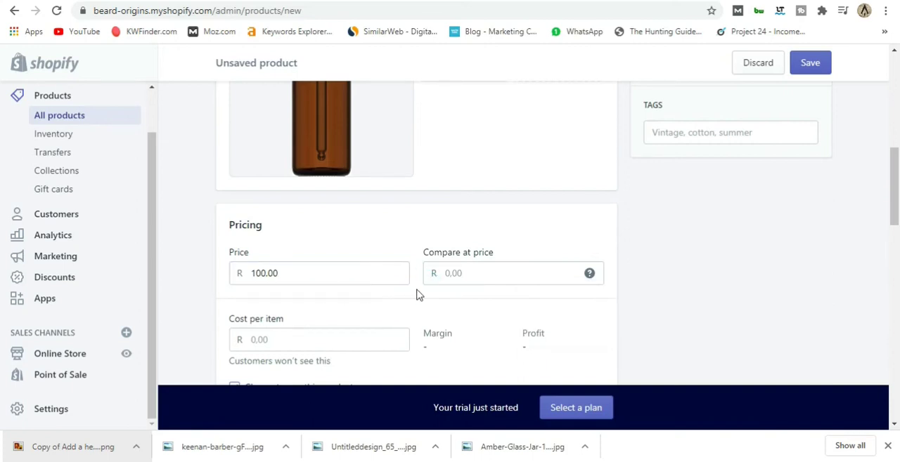
{"action": "left_click", "coordinate": [443, 274]}
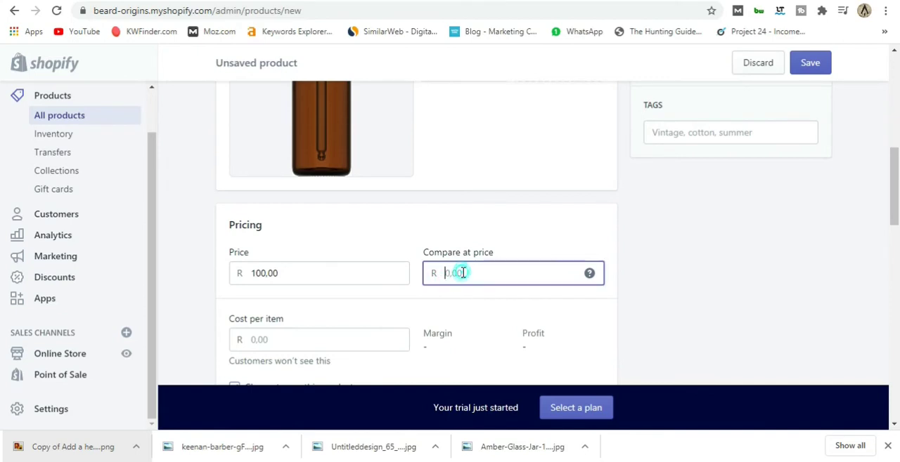
{"action": "type", "text": "80.00"}
{"action": "left_click", "coordinate": [414, 302]}
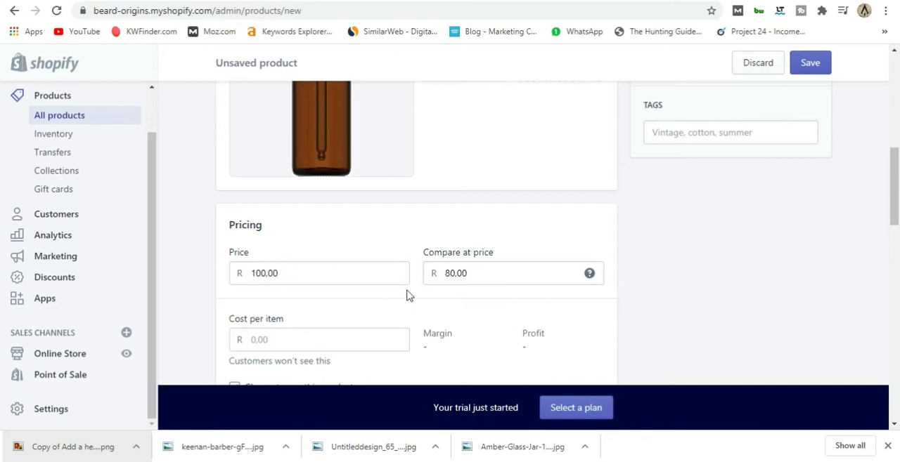
{"action": "left_click_drag", "start_coordinate": [444, 274], "coordinate": [482, 274]}
{"action": "key", "text": "BackSpace"}
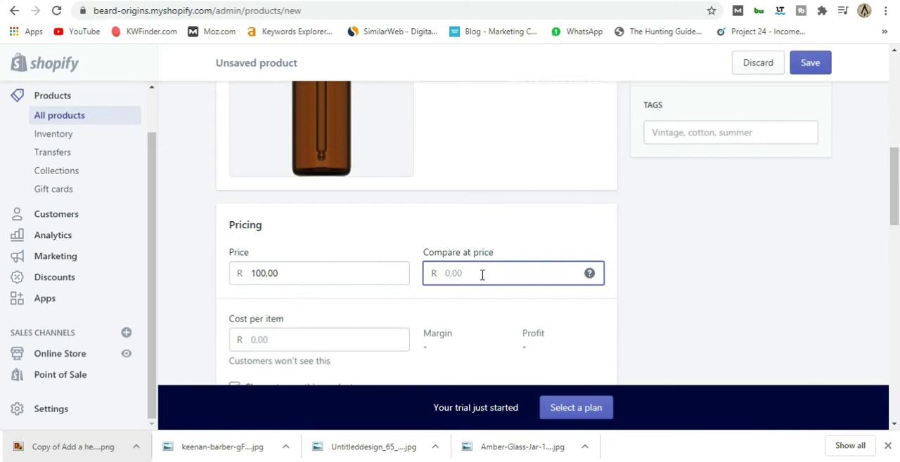
Set the product's cost per item to 60.00.
{"action": "scroll", "coordinate": [482, 275], "scroll_direction": "down", "scroll_amount": 2}
{"action": "left_click", "coordinate": [278, 208]}
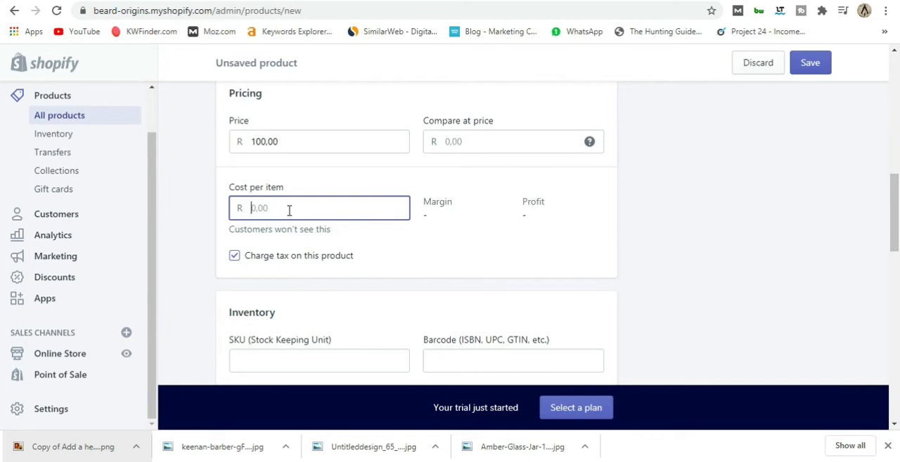
{"action": "type", "text": "60.00"}
{"action": "left_click", "coordinate": [361, 250]}
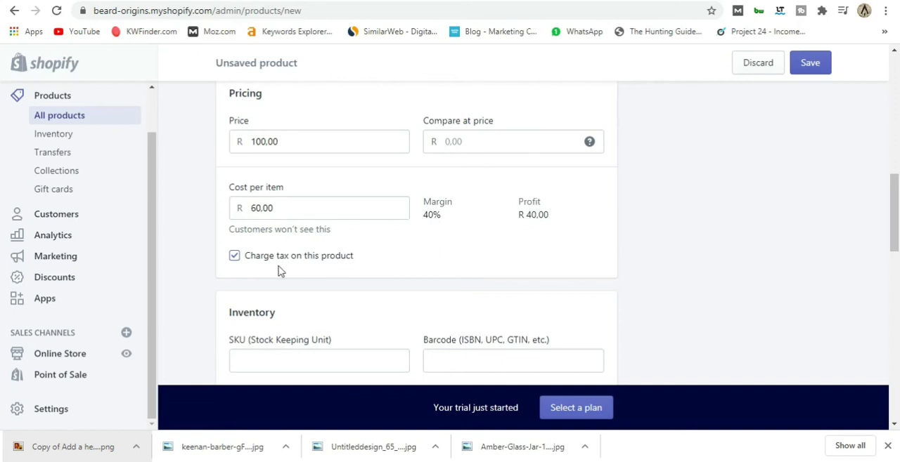
Turn charging tax on this product off and back on.
{"action": "scroll", "coordinate": [408, 267], "scroll_direction": "down", "scroll_amount": 1}
{"action": "left_click", "coordinate": [234, 192]}
{"action": "left_click", "coordinate": [234, 192]}
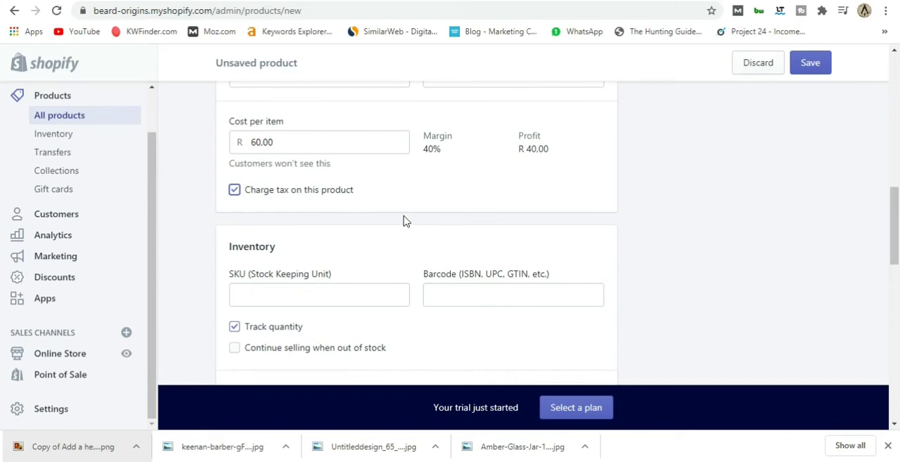
Set the product's available inventory quantity to 55.
{"action": "scroll", "coordinate": [404, 221], "scroll_direction": "down", "scroll_amount": 1}
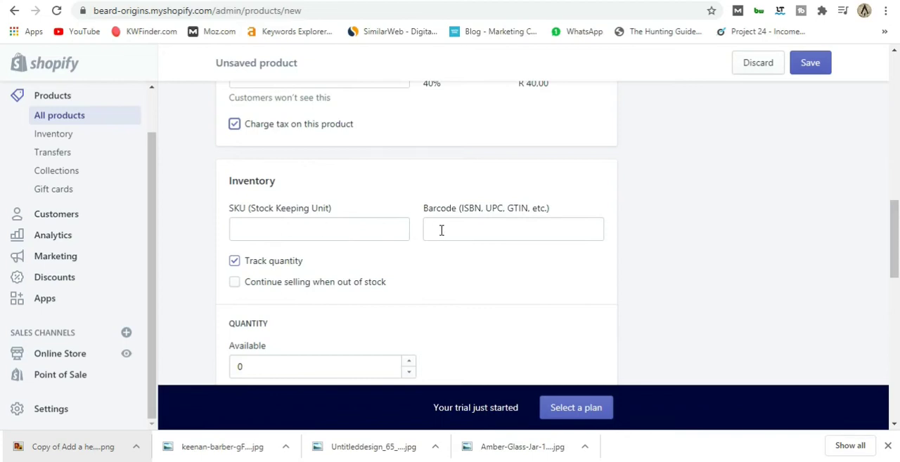
{"action": "scroll", "coordinate": [408, 250], "scroll_direction": "down", "scroll_amount": 1}
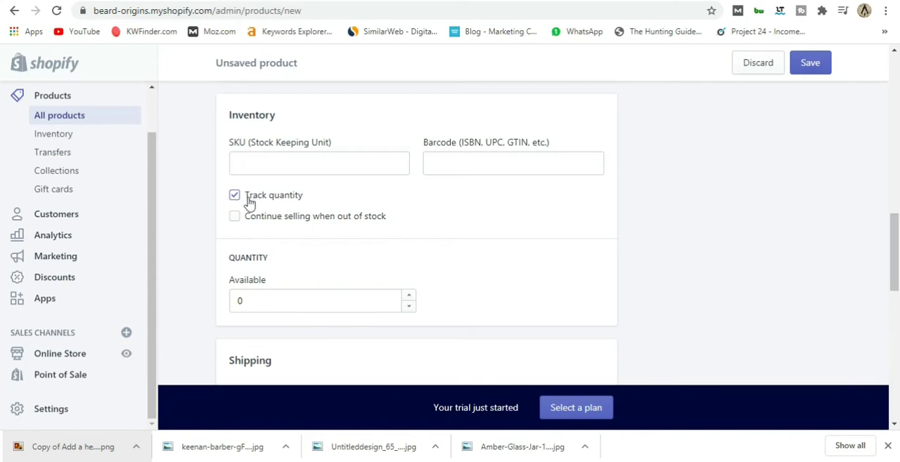
{"action": "scroll", "coordinate": [267, 224], "scroll_direction": "down", "scroll_amount": 1}
{"action": "double_click", "coordinate": [260, 233]}
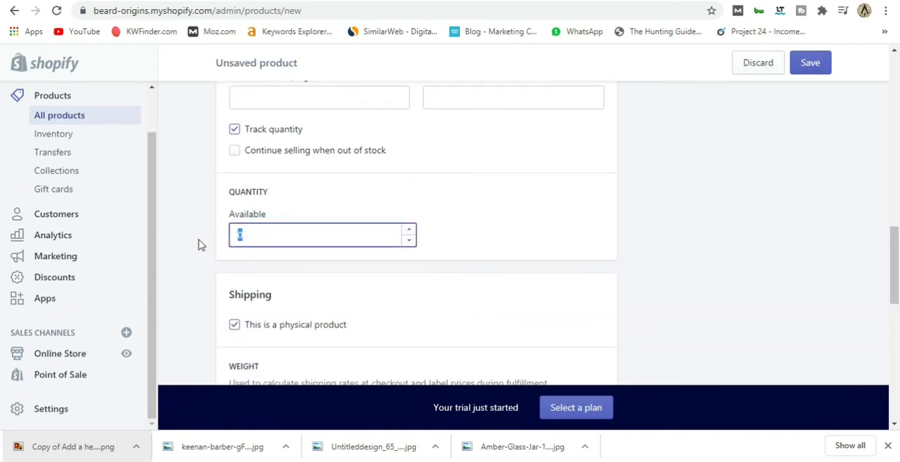
{"action": "left_click", "coordinate": [436, 188]}
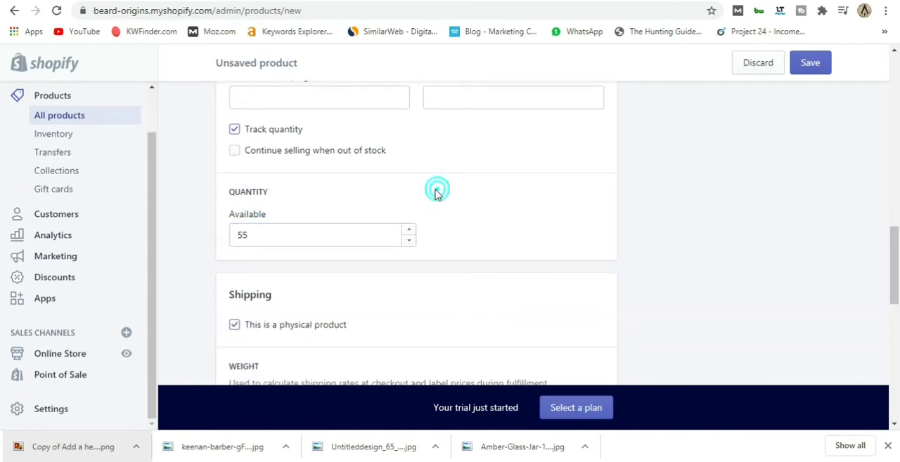
Set the product's shipping weight to 250.0 with grams as the unit.
{"action": "scroll", "coordinate": [380, 191], "scroll_direction": "down", "scroll_amount": 2}
{"action": "scroll", "coordinate": [440, 199], "scroll_direction": "down", "scroll_amount": 2}
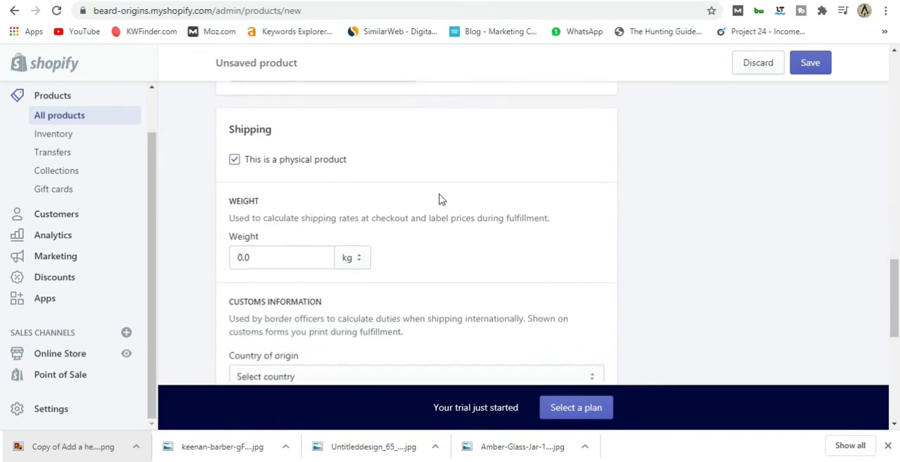
{"action": "left_click", "coordinate": [359, 164]}
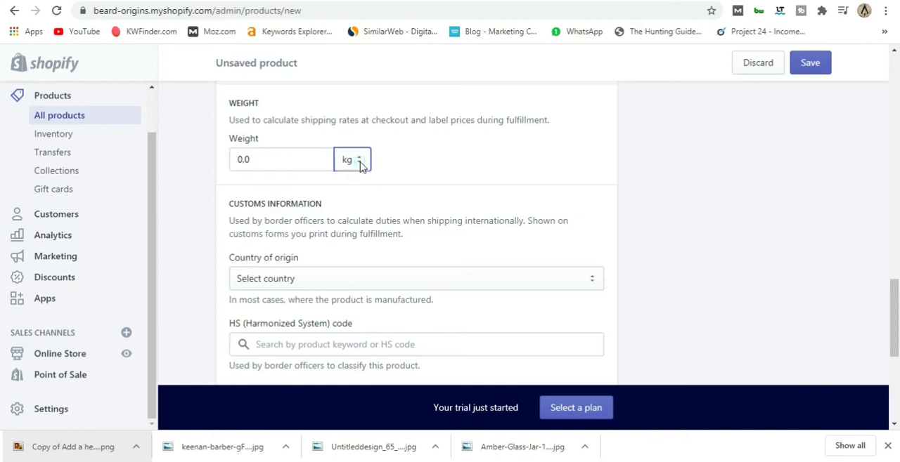
{"action": "left_click", "coordinate": [360, 164]}
{"action": "left_click", "coordinate": [351, 211]}
{"action": "left_click_drag", "start_coordinate": [262, 154], "coordinate": [232, 158]}
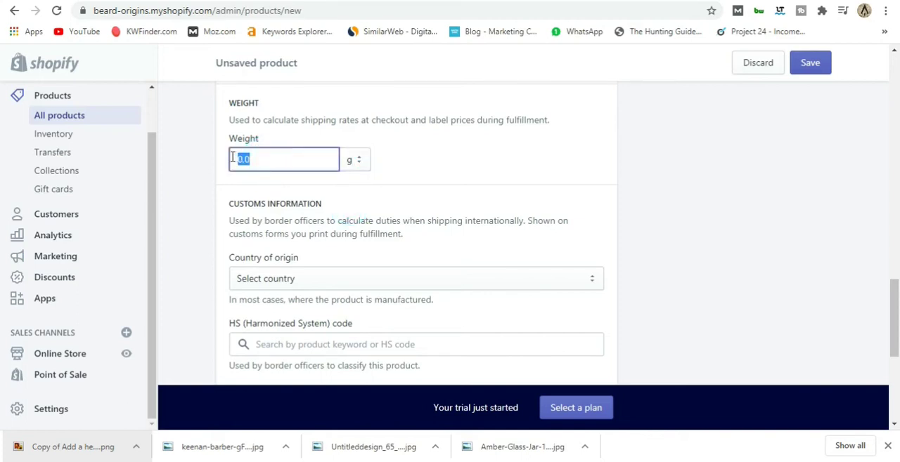
{"action": "type", "text": "250"}
{"action": "left_click", "coordinate": [415, 182]}
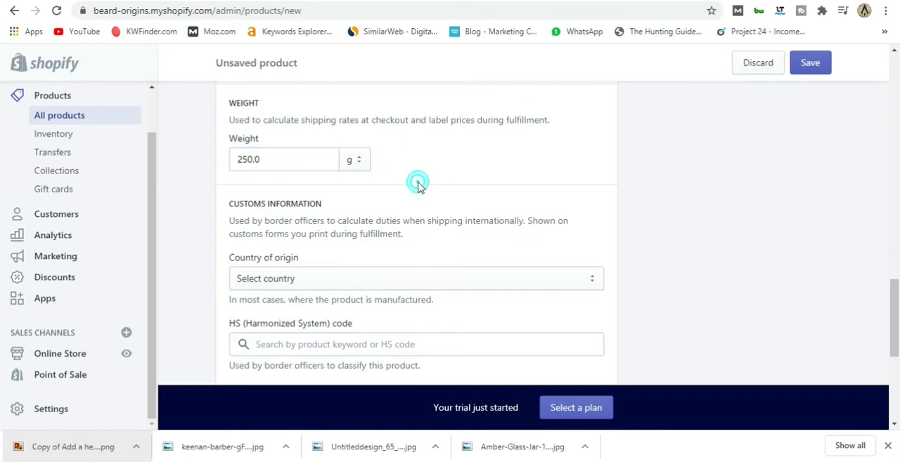
Choose South Africa as the country of origin in the product's customs information.
{"action": "scroll", "coordinate": [414, 182], "scroll_direction": "down", "scroll_amount": 2}
{"action": "scroll", "coordinate": [414, 181], "scroll_direction": "up", "scroll_amount": 1}
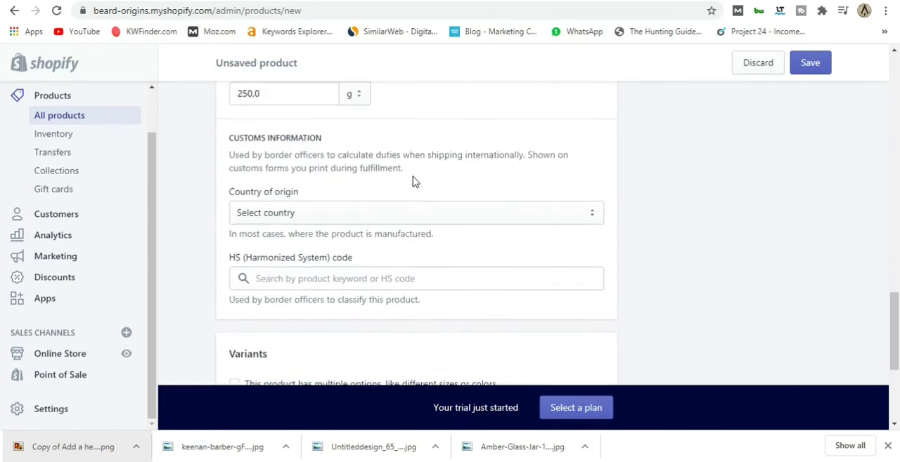
{"action": "left_click", "coordinate": [368, 215]}
{"action": "key", "text": "s"}
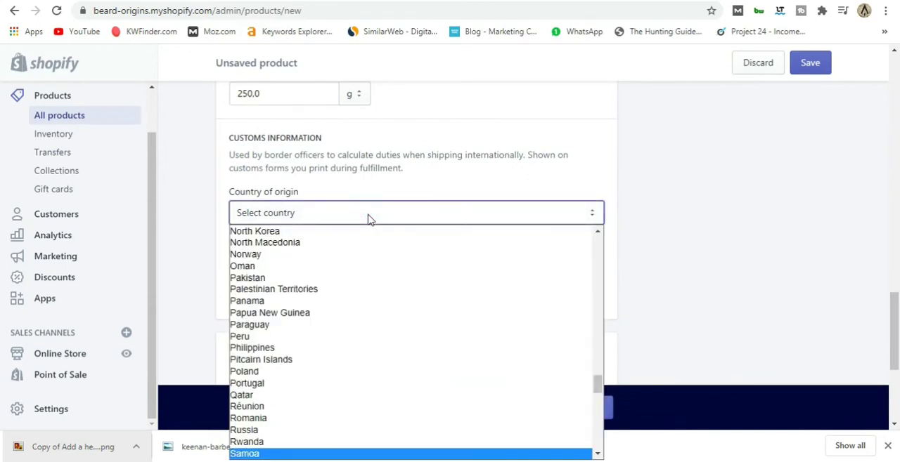
{"action": "key", "text": "Down"}
{"action": "key", "text": "Down"}
{"action": "key", "text": "Down"}
{"action": "key", "text": "Down"}
{"action": "key", "text": "Down"}
{"action": "key", "text": "Down"}
{"action": "key", "text": "Down"}
{"action": "key", "text": "Down"}
{"action": "key", "text": "Down"}
{"action": "key", "text": "Down"}
{"action": "key", "text": "Down"}
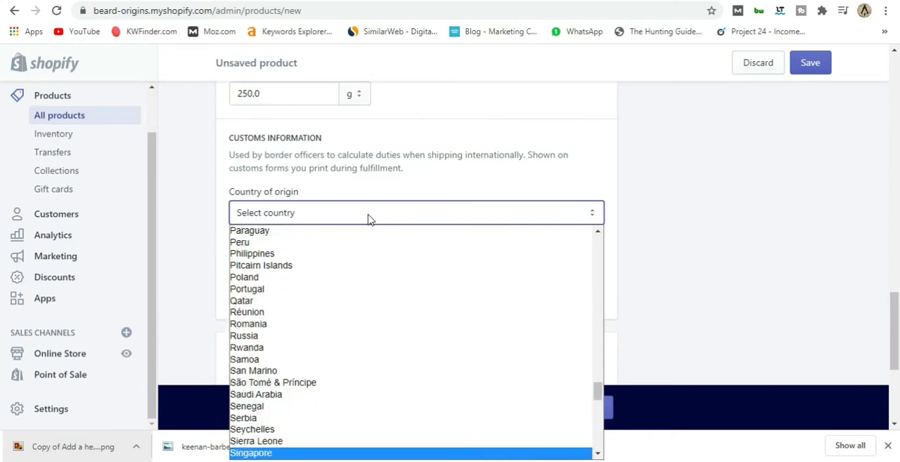
{"action": "key", "text": "Down"}
{"action": "key", "text": "Down"}
{"action": "key", "text": "Down"}
{"action": "key", "text": "Down"}
{"action": "key", "text": "Down"}
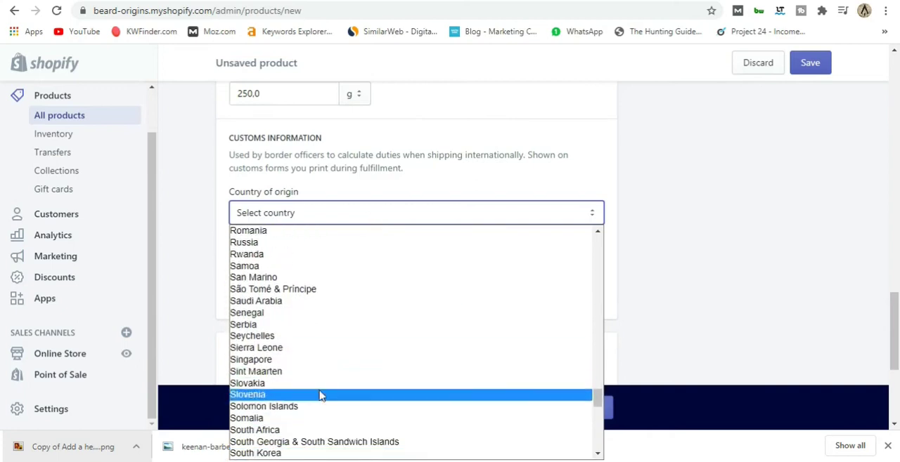
{"action": "left_click", "coordinate": [254, 430]}
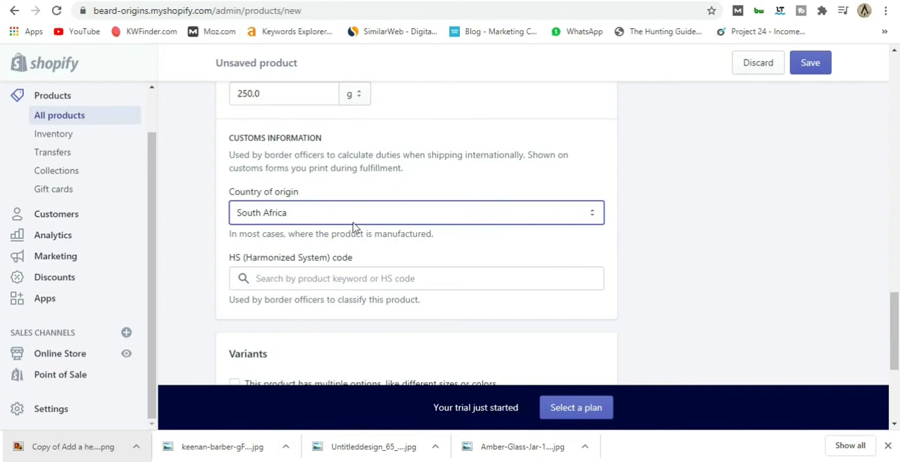
Enable multiple options for the product, keeping Size as the name of the first option.
{"action": "scroll", "coordinate": [347, 238], "scroll_direction": "down", "scroll_amount": 1}
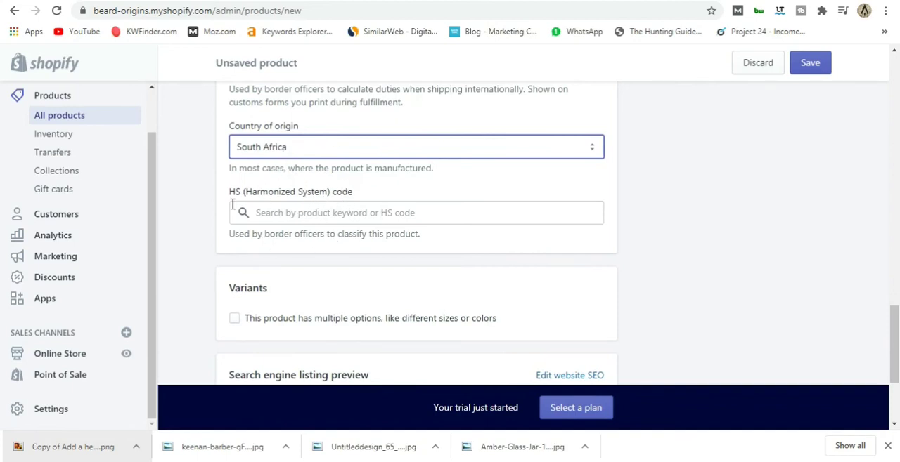
{"action": "scroll", "coordinate": [315, 243], "scroll_direction": "down", "scroll_amount": 2}
{"action": "scroll", "coordinate": [316, 243], "scroll_direction": "up", "scroll_amount": 1}
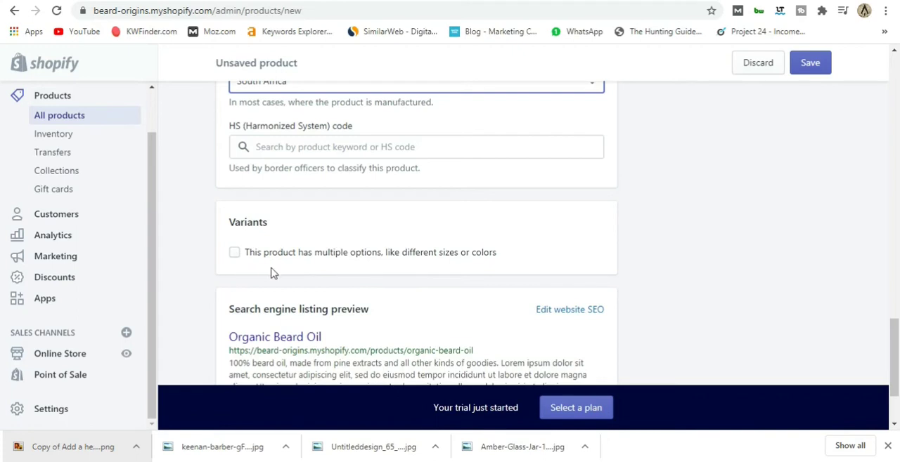
{"action": "left_click", "coordinate": [234, 253]}
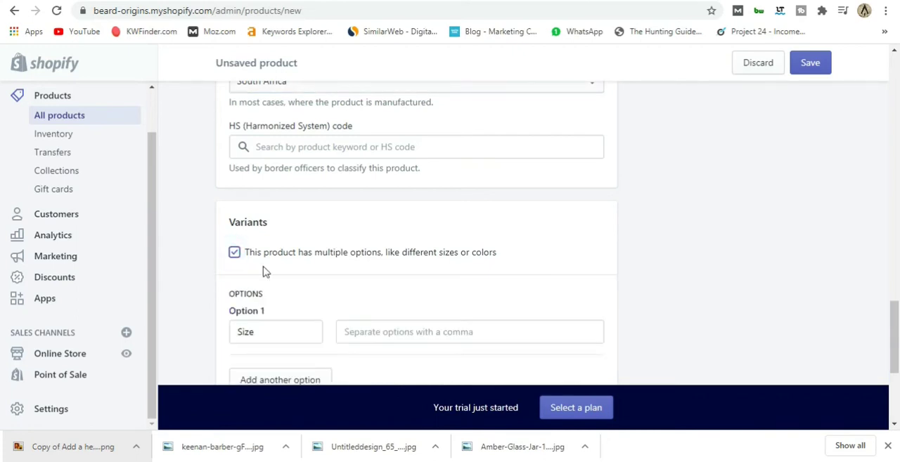
{"action": "scroll", "coordinate": [281, 273], "scroll_direction": "down", "scroll_amount": 1}
{"action": "left_click", "coordinate": [262, 266]}
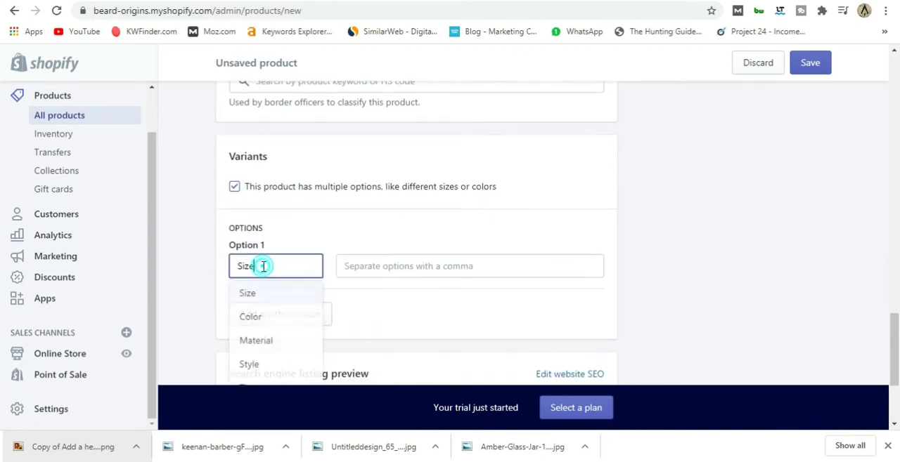
{"action": "scroll", "coordinate": [263, 266], "scroll_direction": "down", "scroll_amount": 1}
{"action": "left_click", "coordinate": [265, 198]}
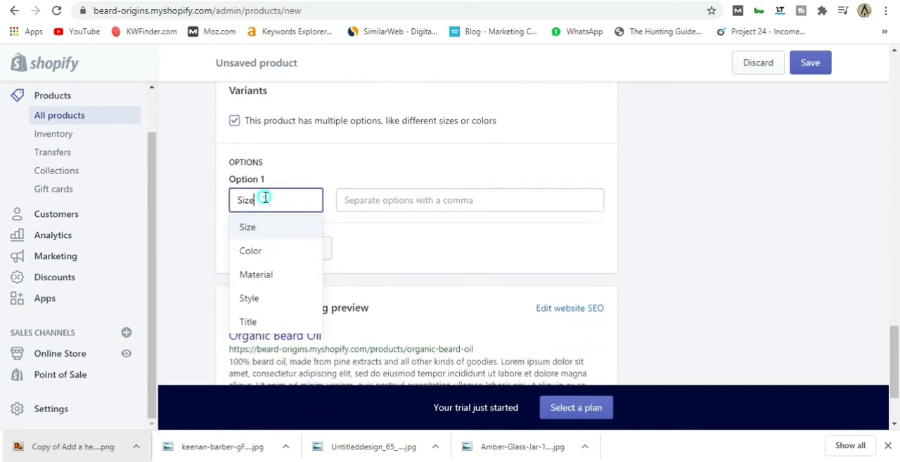
Add 100ml and 200ml as the values of the Size option.
{"action": "left_click", "coordinate": [339, 200]}
{"action": "type", "text": "100ml"}
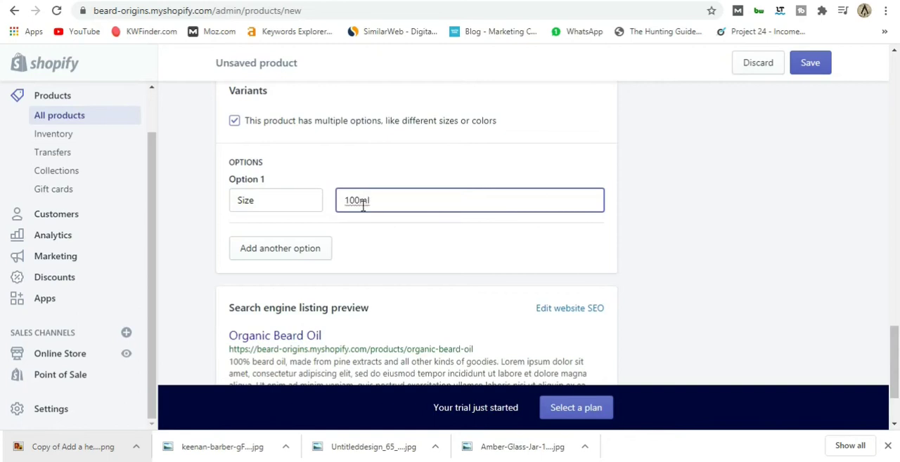
{"action": "key", "text": "Return"}
{"action": "type", "text": "200"}
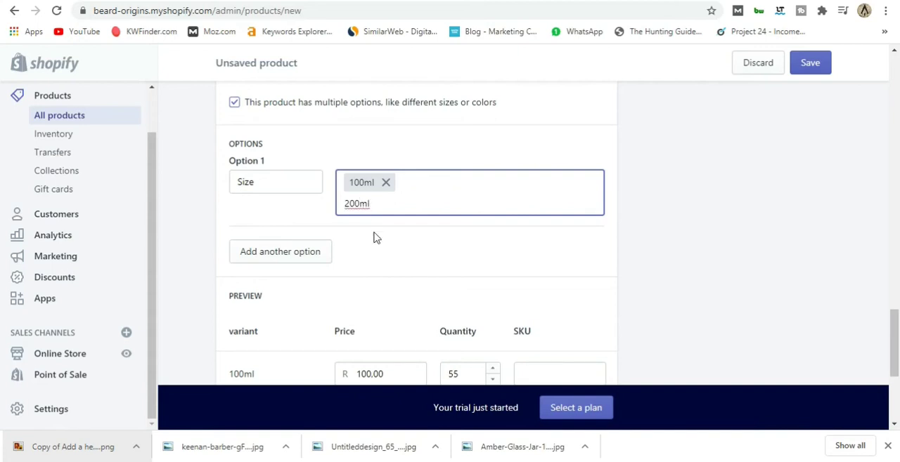
{"action": "key", "text": "Return"}
Set the 200ml variant's price to 200.00 and its quantity to 65.
{"action": "scroll", "coordinate": [373, 237], "scroll_direction": "down", "scroll_amount": 2}
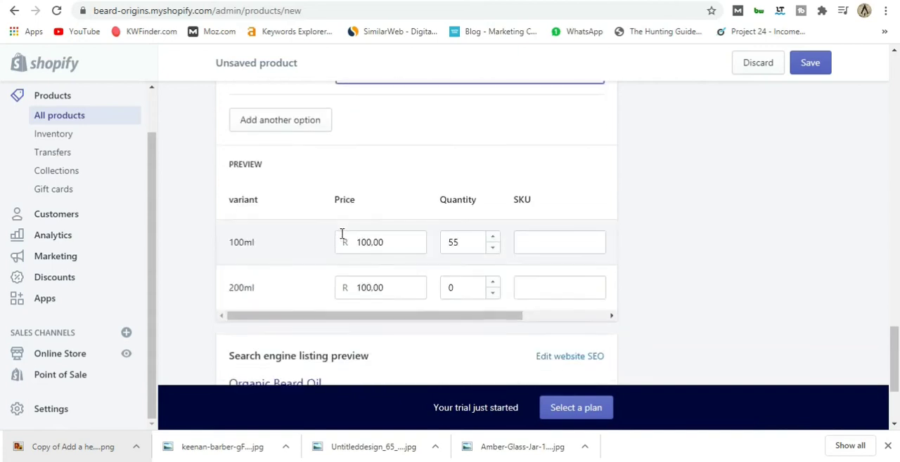
{"action": "left_click_drag", "start_coordinate": [384, 291], "coordinate": [355, 288]}
{"action": "type", "text": "200.00"}
{"action": "double_click", "coordinate": [454, 289]}
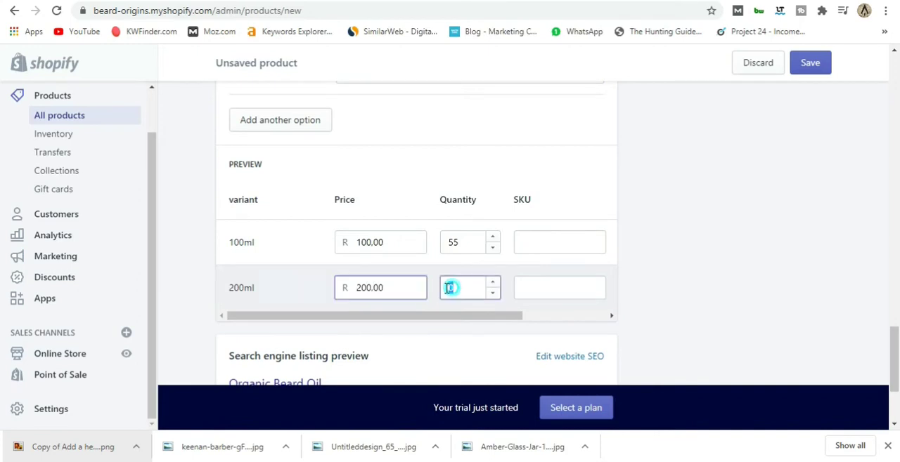
{"action": "type", "text": "65"}
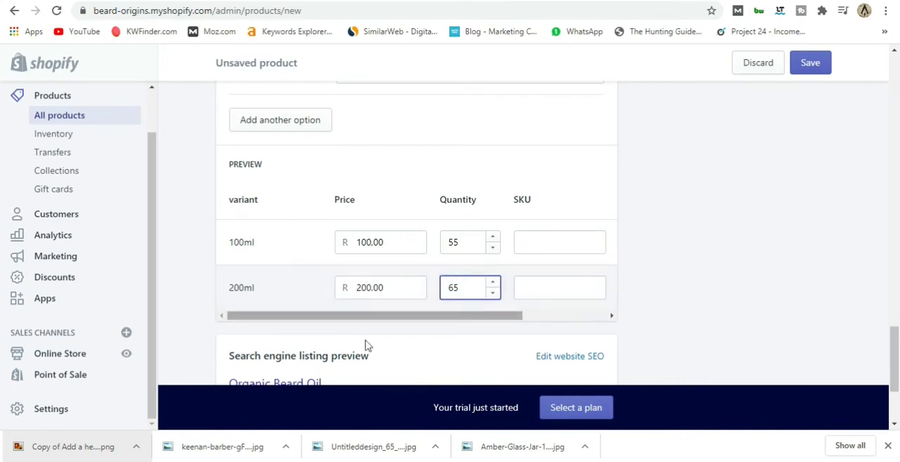
{"action": "left_click", "coordinate": [285, 279]}
Review the product's search engine listing preview, then the availability and organization settings beside the title and description.
{"action": "scroll", "coordinate": [324, 270], "scroll_direction": "down", "scroll_amount": 1}
{"action": "scroll", "coordinate": [323, 270], "scroll_direction": "down", "scroll_amount": 3}
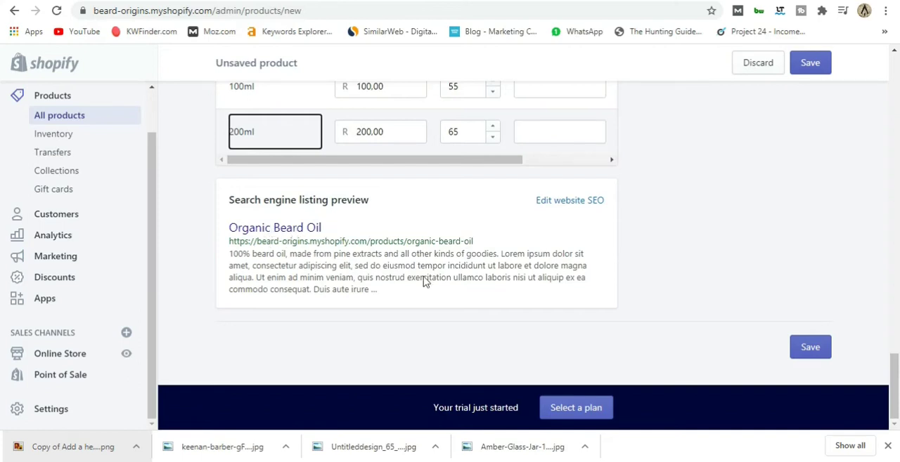
{"action": "scroll", "coordinate": [322, 252], "scroll_direction": "up", "scroll_amount": 3}
{"action": "scroll", "coordinate": [322, 251], "scroll_direction": "down", "scroll_amount": 3}
{"action": "scroll", "coordinate": [674, 260], "scroll_direction": "up", "scroll_amount": 15}
{"action": "scroll", "coordinate": [648, 286], "scroll_direction": "up", "scroll_amount": 3}
{"action": "scroll", "coordinate": [729, 238], "scroll_direction": "down", "scroll_amount": 1}
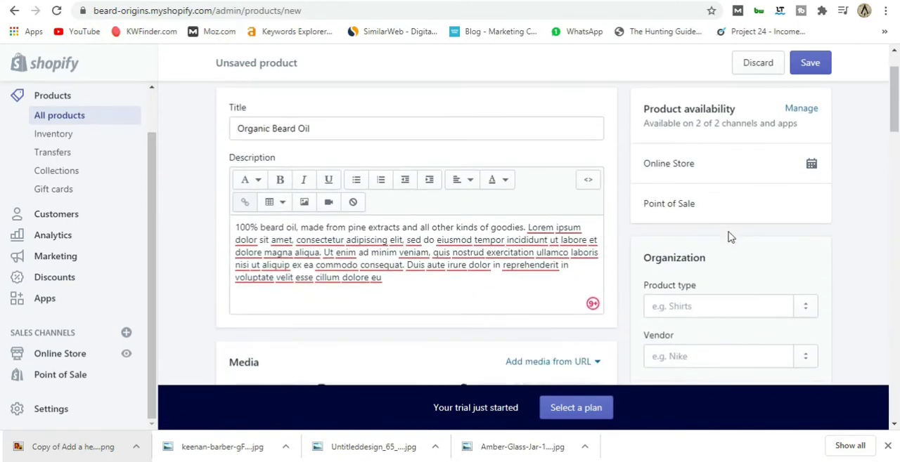
Examine the new product's availability, product type, vendor, collections and tags settings.
{"action": "scroll", "coordinate": [729, 237], "scroll_direction": "down", "scroll_amount": 3}
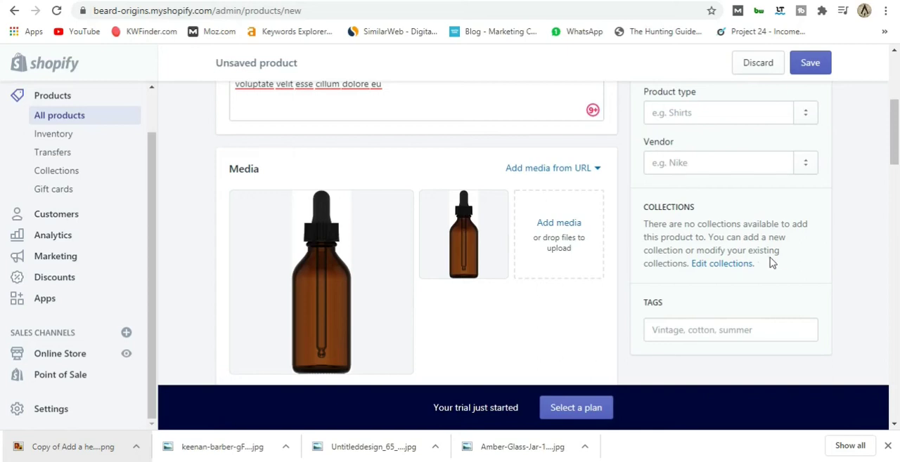
{"action": "scroll", "coordinate": [659, 261], "scroll_direction": "up", "scroll_amount": 1}
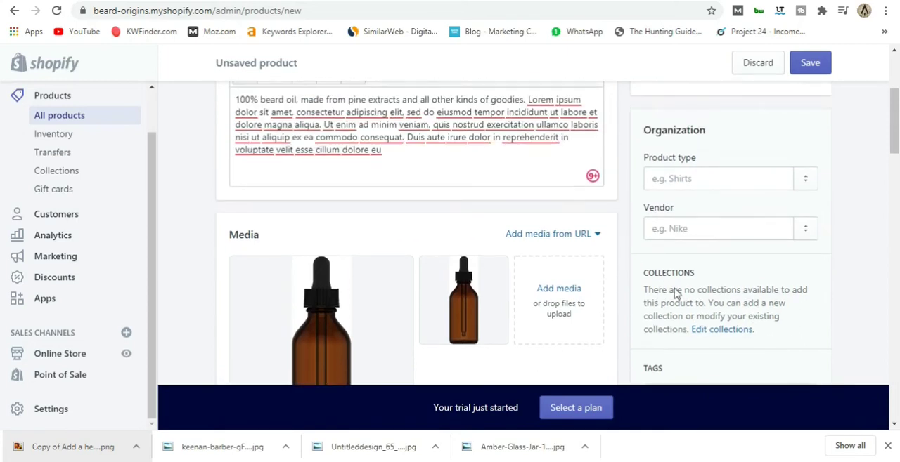
{"action": "scroll", "coordinate": [668, 309], "scroll_direction": "up", "scroll_amount": 3}
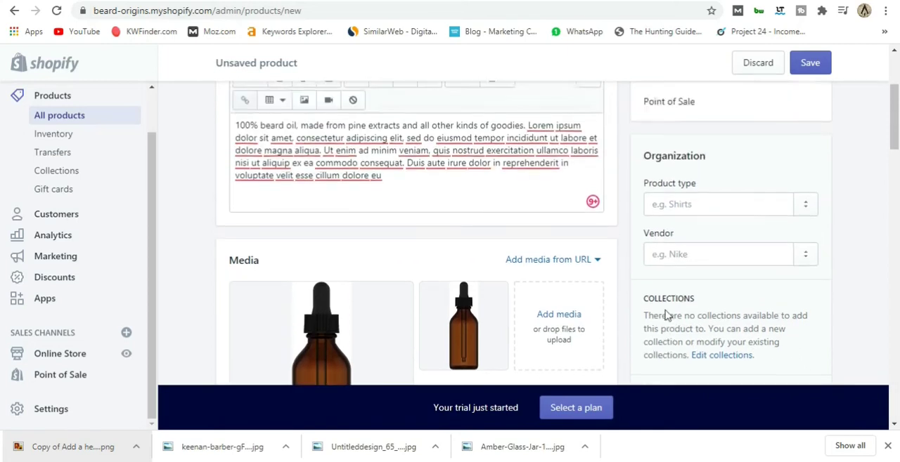
{"action": "scroll", "coordinate": [645, 341], "scroll_direction": "down", "scroll_amount": 3}
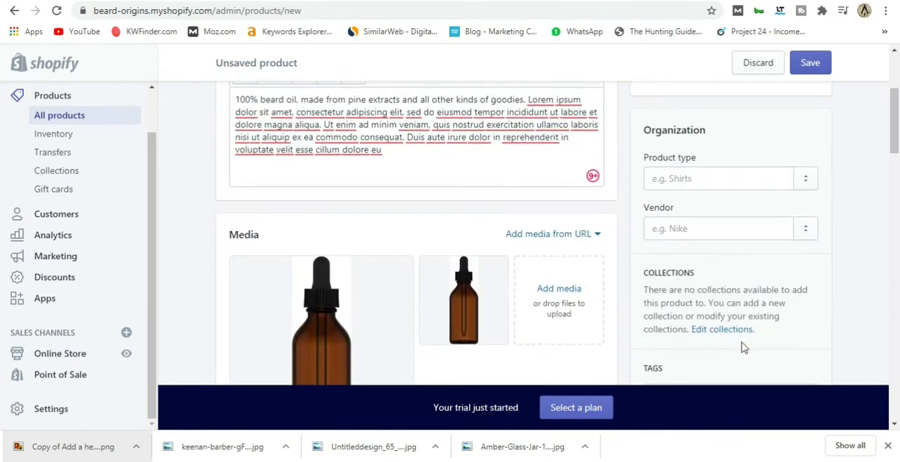
{"action": "scroll", "coordinate": [655, 316], "scroll_direction": "up", "scroll_amount": 3}
{"action": "scroll", "coordinate": [656, 324], "scroll_direction": "down", "scroll_amount": 3}
{"action": "scroll", "coordinate": [670, 325], "scroll_direction": "up", "scroll_amount": 3}
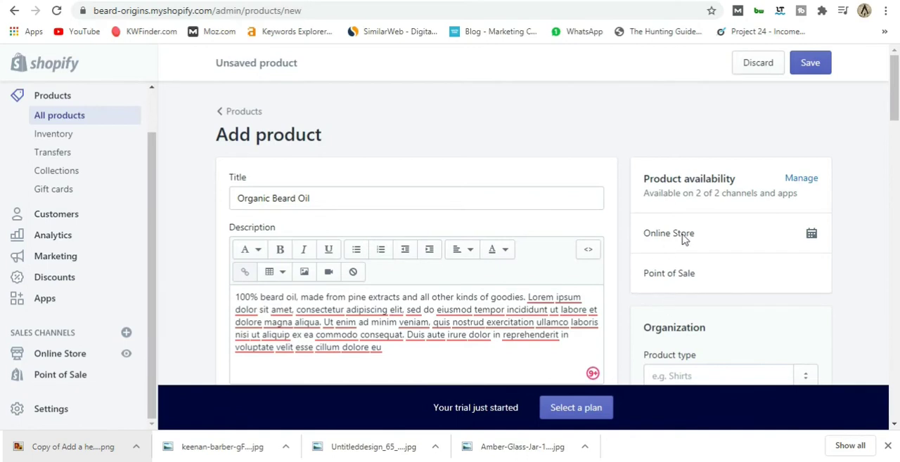
{"action": "scroll", "coordinate": [703, 240], "scroll_direction": "down", "scroll_amount": 3}
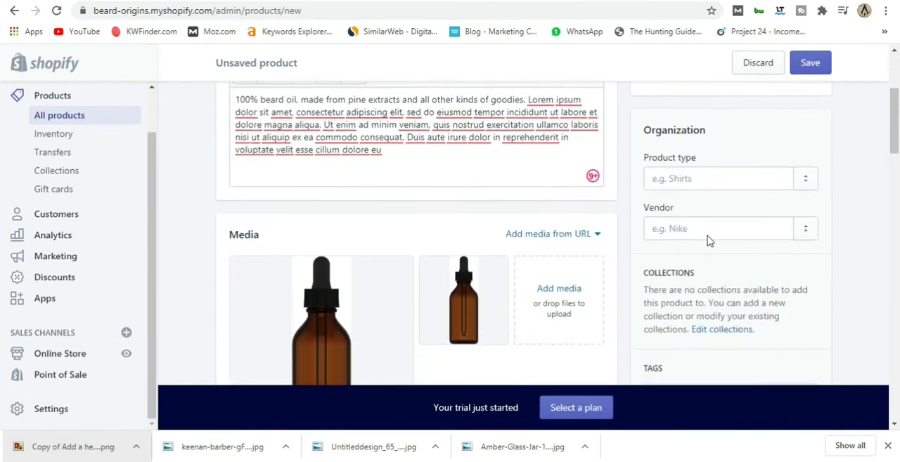
Add Beard Origins as the vendor of the Organic Beard Oil product, leaving the product type empty.
{"action": "left_click", "coordinate": [806, 180]}
{"action": "left_click", "coordinate": [727, 180]}
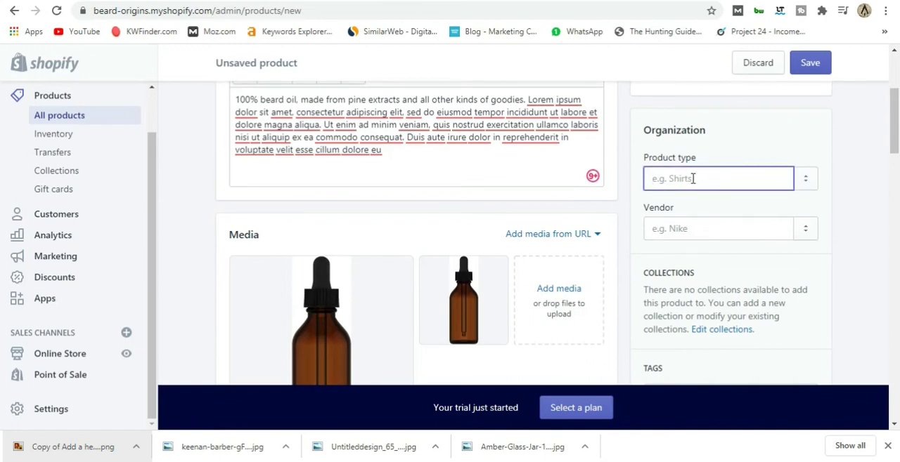
{"action": "left_click", "coordinate": [806, 232]}
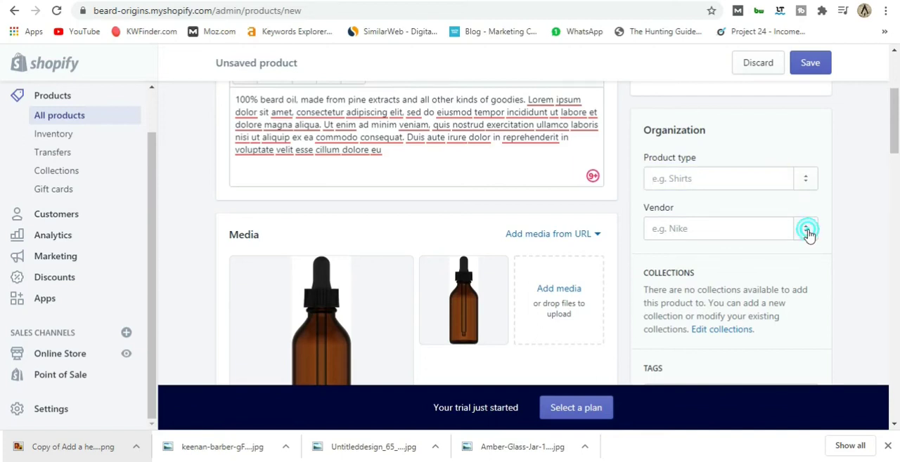
{"action": "left_click", "coordinate": [693, 229]}
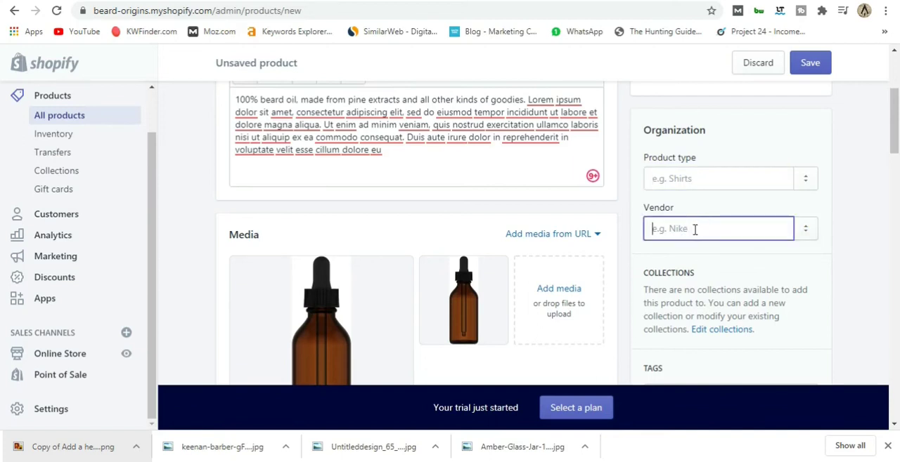
{"action": "type", "text": "Beard Oridins"}
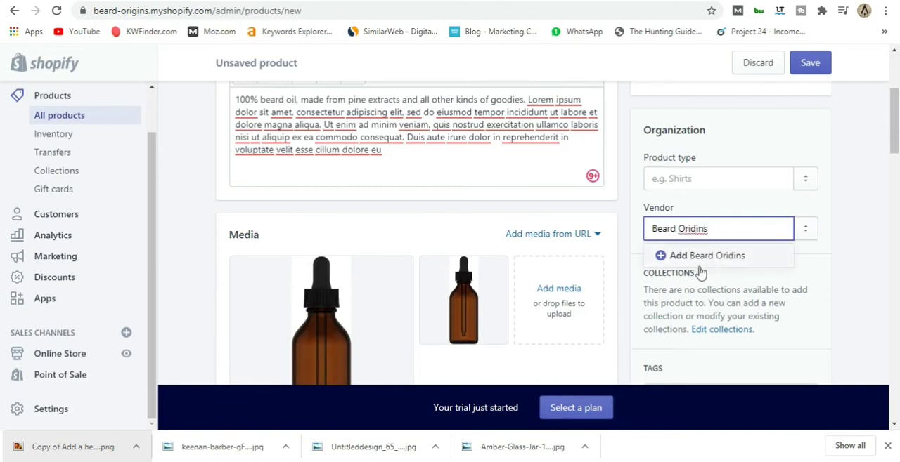
{"action": "left_click", "coordinate": [712, 228]}
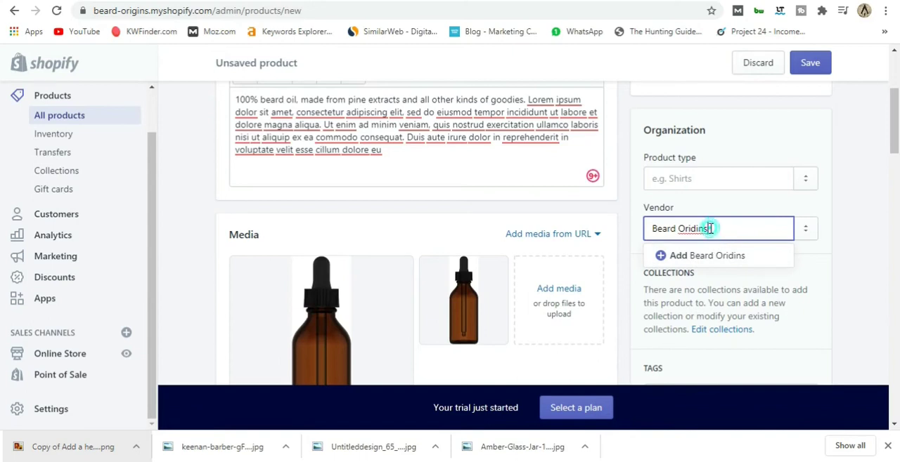
{"action": "key", "text": "BackSpace"}
{"action": "key", "text": "BackSpace"}
{"action": "key", "text": "BackSpace"}
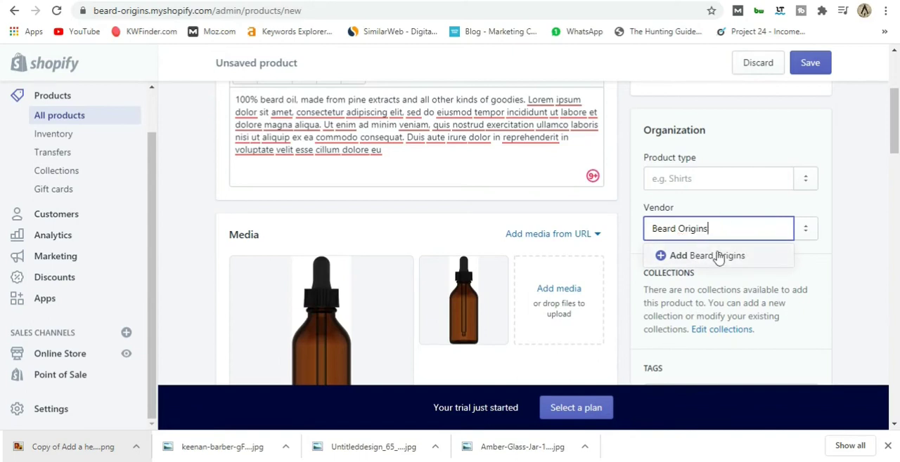
{"action": "left_click", "coordinate": [717, 256]}
Add the tag Beard Oil to the product.
{"action": "scroll", "coordinate": [716, 262], "scroll_direction": "down", "scroll_amount": 2}
{"action": "scroll", "coordinate": [717, 263], "scroll_direction": "down", "scroll_amount": 1}
{"action": "scroll", "coordinate": [707, 246], "scroll_direction": "up", "scroll_amount": 2}
{"action": "left_click", "coordinate": [678, 332]}
{"action": "type", "text": "Bea"}
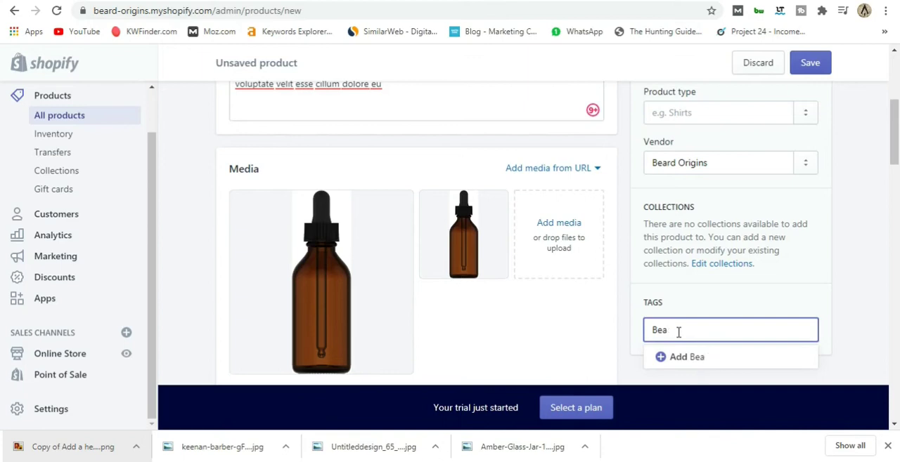
{"action": "type", "text": "rd Oi"}
{"action": "key", "text": "Return"}
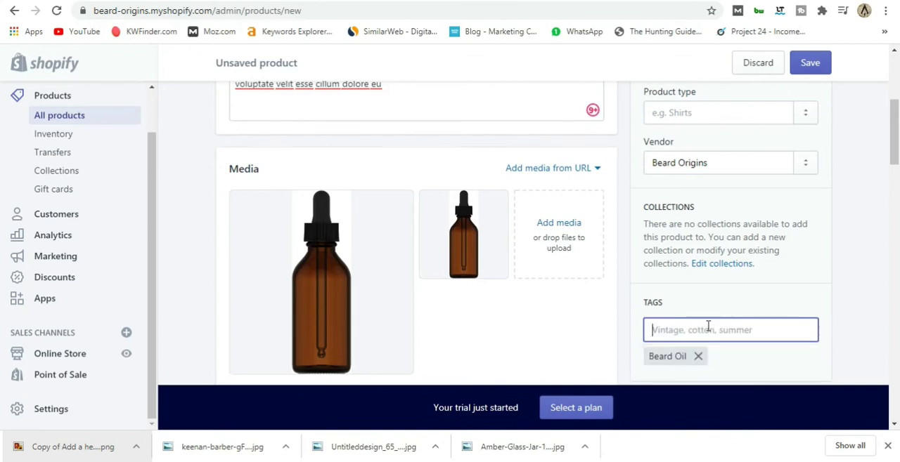
Save the Organic Beard Oil product.
{"action": "scroll", "coordinate": [708, 325], "scroll_direction": "down", "scroll_amount": 2}
{"action": "scroll", "coordinate": [702, 269], "scroll_direction": "up", "scroll_amount": 6}
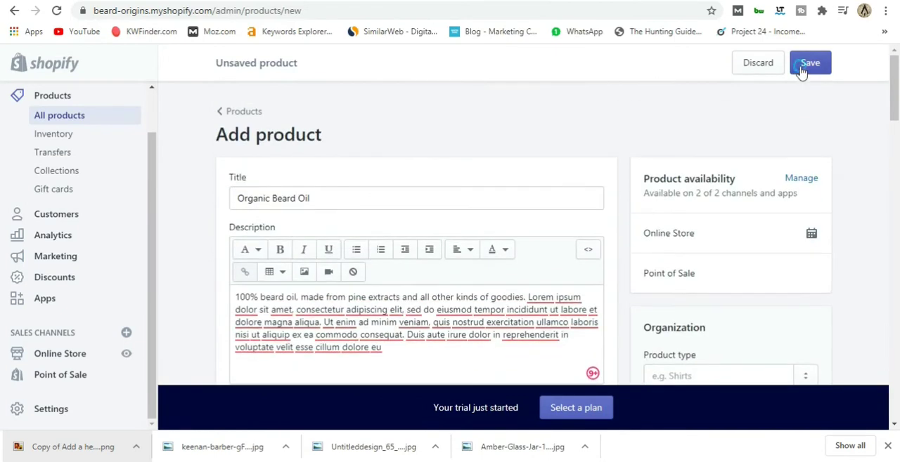
{"action": "left_click", "coordinate": [801, 70]}
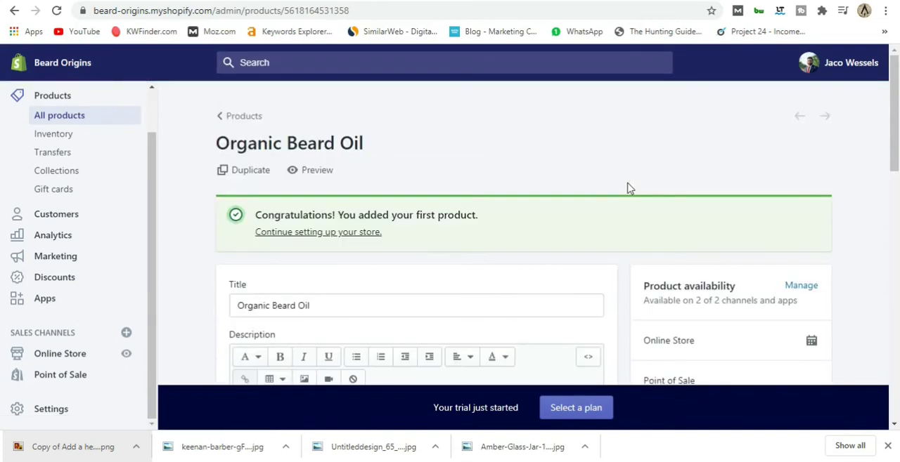
{"action": "scroll", "coordinate": [629, 188], "scroll_direction": "down", "scroll_amount": 3}
{"action": "scroll", "coordinate": [627, 187], "scroll_direction": "up", "scroll_amount": 3}
Check the product conditions in the collections list, then reopen Organic Beard Oil and examine its collection assignment.
{"action": "left_click", "coordinate": [73, 171]}
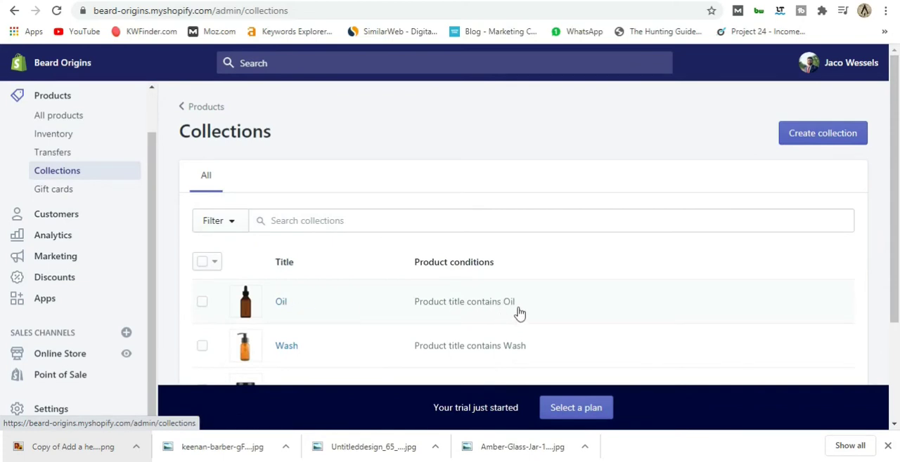
{"action": "left_click", "coordinate": [59, 115]}
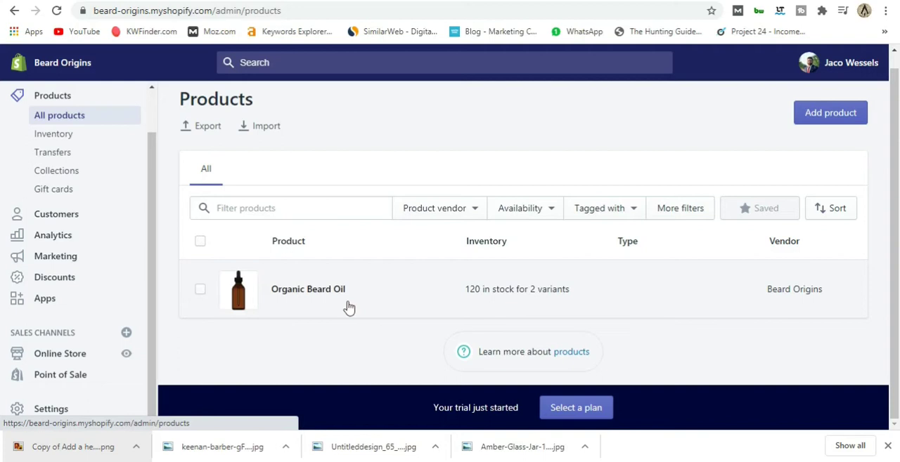
{"action": "left_click", "coordinate": [315, 294]}
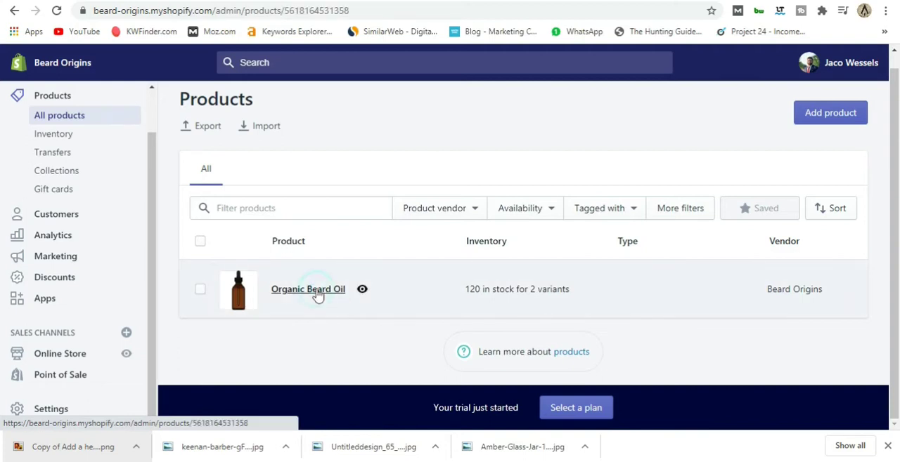
{"action": "scroll", "coordinate": [532, 243], "scroll_direction": "down", "scroll_amount": 5}
{"action": "scroll", "coordinate": [532, 243], "scroll_direction": "up", "scroll_amount": 3}
{"action": "scroll", "coordinate": [532, 243], "scroll_direction": "down", "scroll_amount": 4}
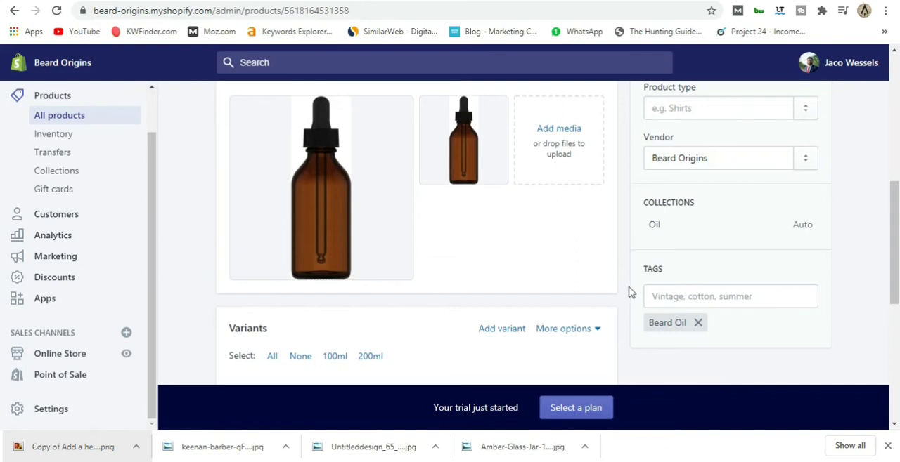
{"action": "scroll", "coordinate": [628, 298], "scroll_direction": "up", "scroll_amount": 5}
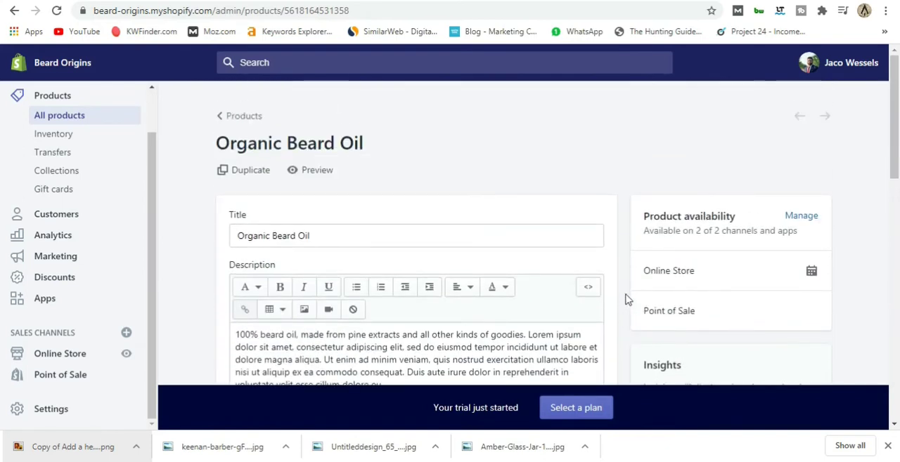
{"action": "scroll", "coordinate": [601, 309], "scroll_direction": "down", "scroll_amount": 5}
{"action": "scroll", "coordinate": [612, 305], "scroll_direction": "up", "scroll_amount": 5}
Preview Organic Beard Oil in the store and examine its images, description, share links and footer.
{"action": "left_click", "coordinate": [309, 172]}
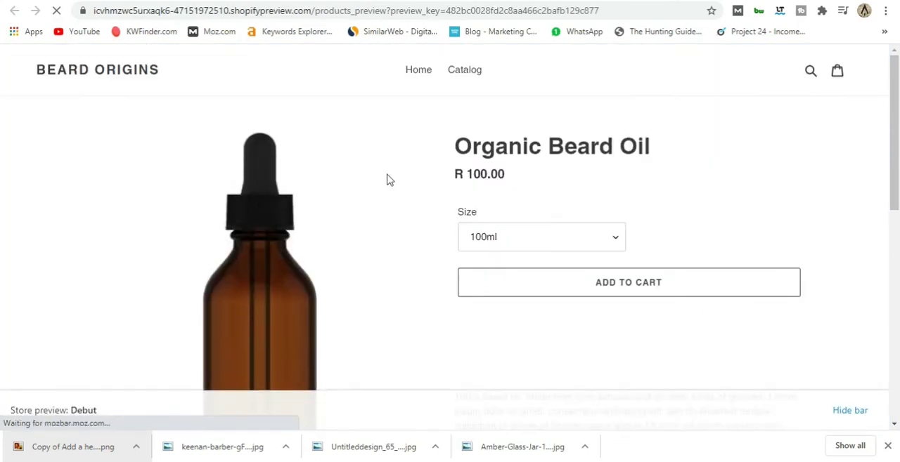
{"action": "scroll", "coordinate": [401, 171], "scroll_direction": "down", "scroll_amount": 5}
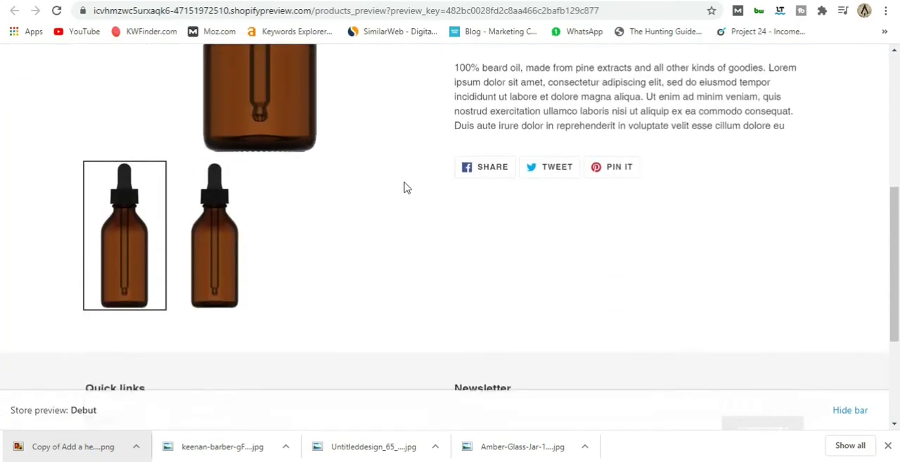
{"action": "scroll", "coordinate": [404, 187], "scroll_direction": "up", "scroll_amount": 5}
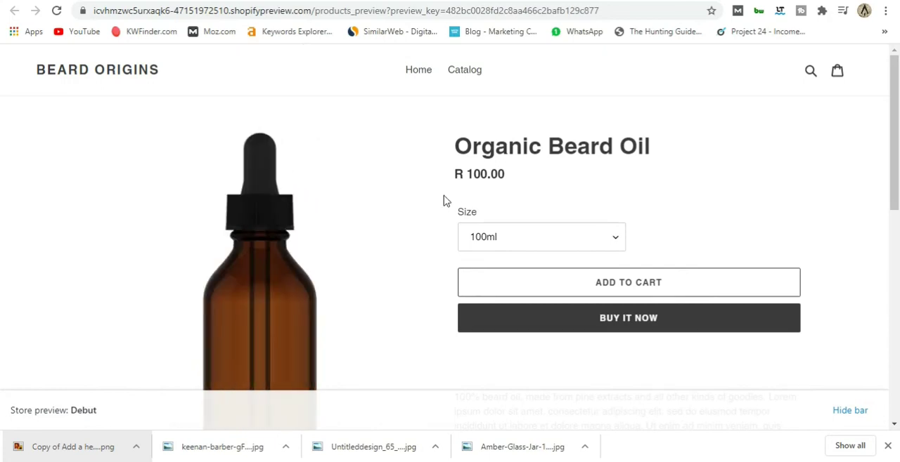
{"action": "scroll", "coordinate": [420, 209], "scroll_direction": "down", "scroll_amount": 6}
{"action": "scroll", "coordinate": [422, 211], "scroll_direction": "up", "scroll_amount": 7}
{"action": "scroll", "coordinate": [421, 204], "scroll_direction": "down", "scroll_amount": 4}
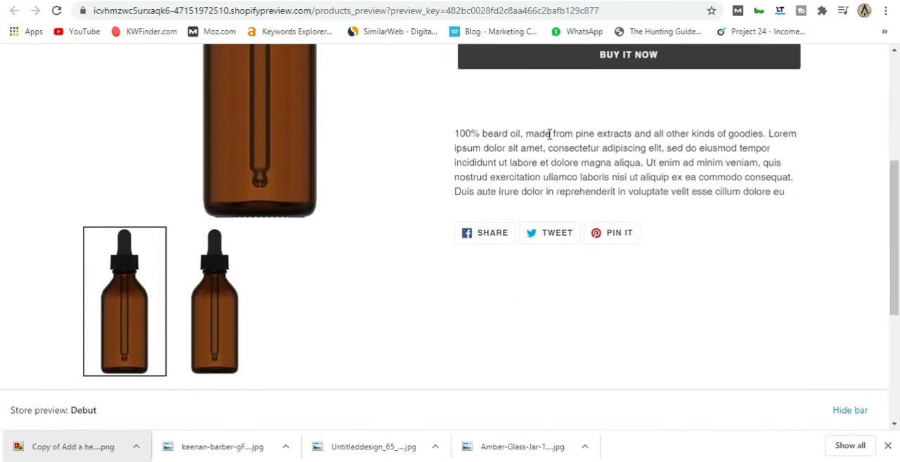
{"action": "scroll", "coordinate": [434, 192], "scroll_direction": "down", "scroll_amount": 1}
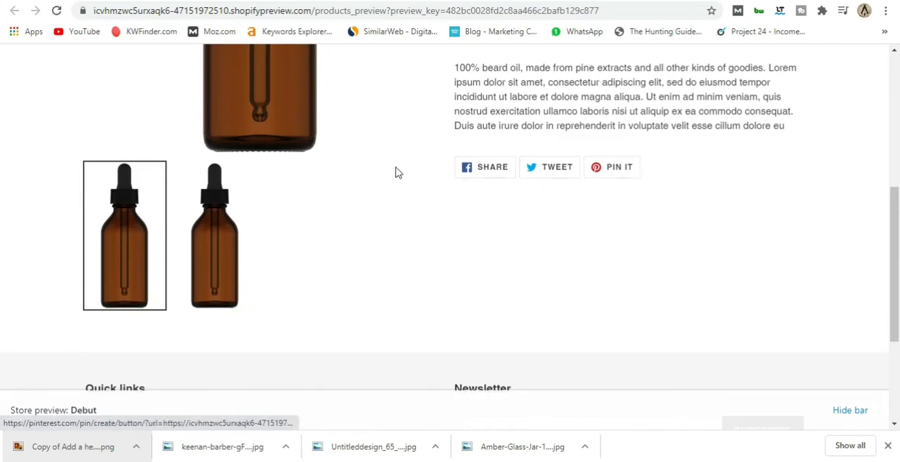
{"action": "scroll", "coordinate": [401, 176], "scroll_direction": "down", "scroll_amount": 3}
{"action": "scroll", "coordinate": [410, 178], "scroll_direction": "up", "scroll_amount": 2}
{"action": "scroll", "coordinate": [410, 178], "scroll_direction": "down", "scroll_amount": 2}
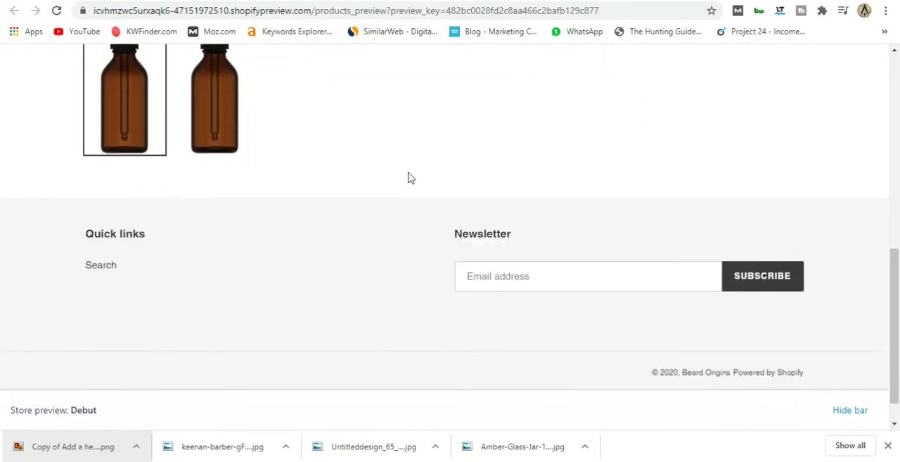
{"action": "scroll", "coordinate": [387, 225], "scroll_direction": "up", "scroll_amount": 5}
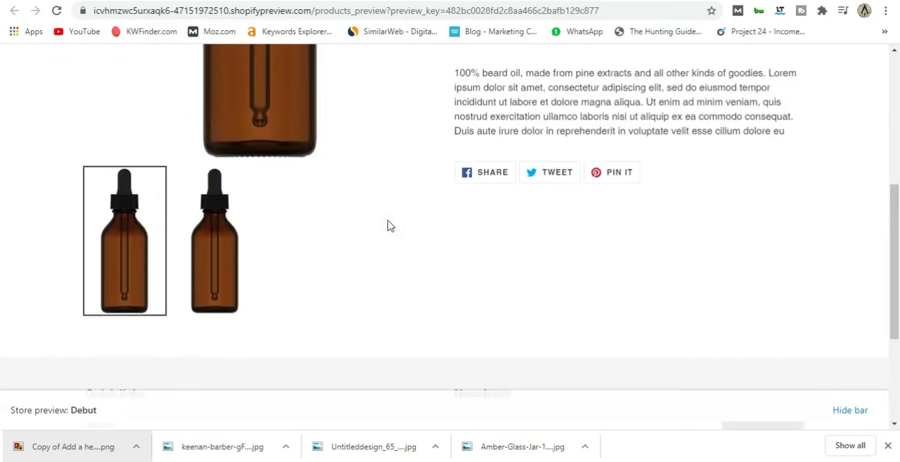
{"action": "scroll", "coordinate": [397, 262], "scroll_direction": "up", "scroll_amount": 1}
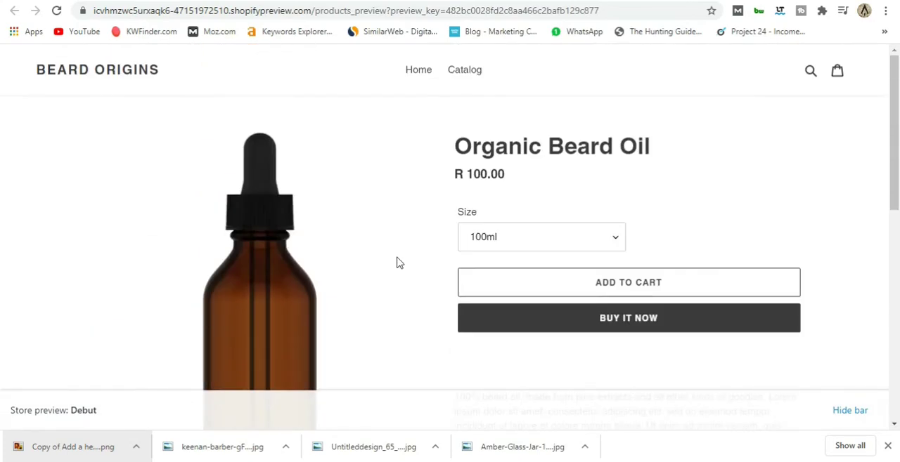
Switch the previewed product's size to 200ml and examine its price, purchase options and the rest of the page.
{"action": "left_click", "coordinate": [606, 245]}
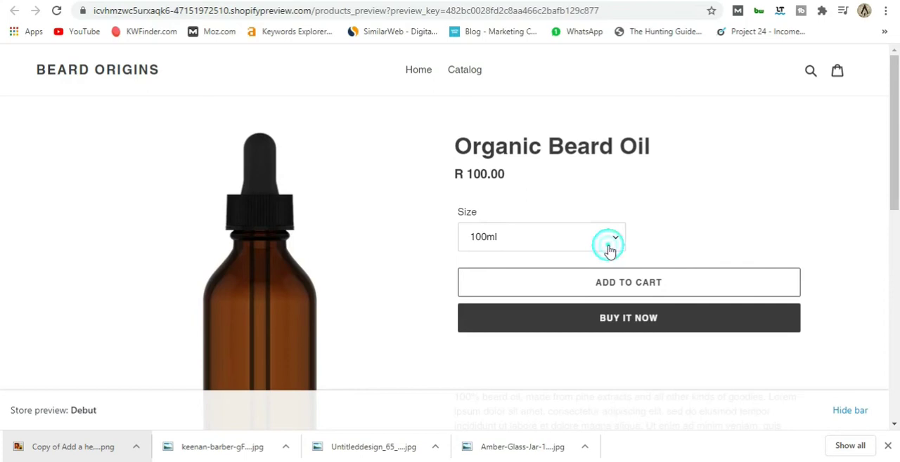
{"action": "left_click", "coordinate": [507, 269]}
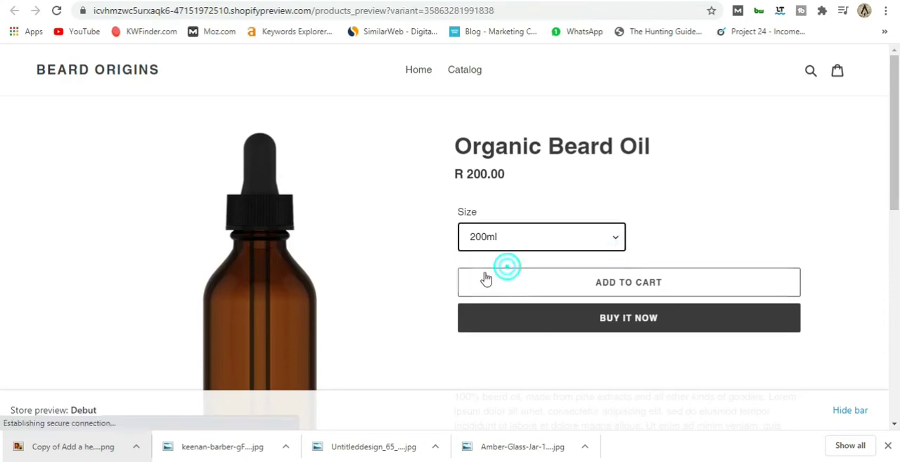
{"action": "double_click", "coordinate": [474, 174]}
{"action": "left_click", "coordinate": [415, 229]}
{"action": "scroll", "coordinate": [416, 236], "scroll_direction": "down", "scroll_amount": 3}
{"action": "scroll", "coordinate": [416, 238], "scroll_direction": "up", "scroll_amount": 3}
{"action": "scroll", "coordinate": [416, 237], "scroll_direction": "down", "scroll_amount": 2}
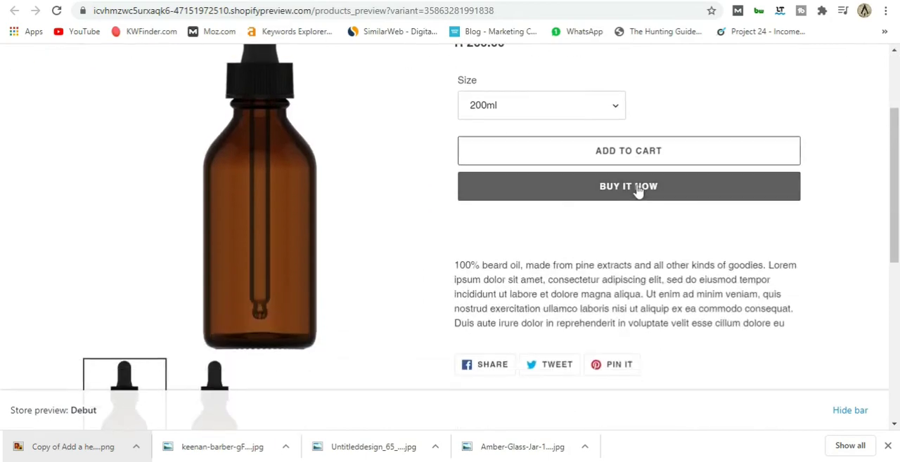
{"action": "scroll", "coordinate": [426, 273], "scroll_direction": "down", "scroll_amount": 4}
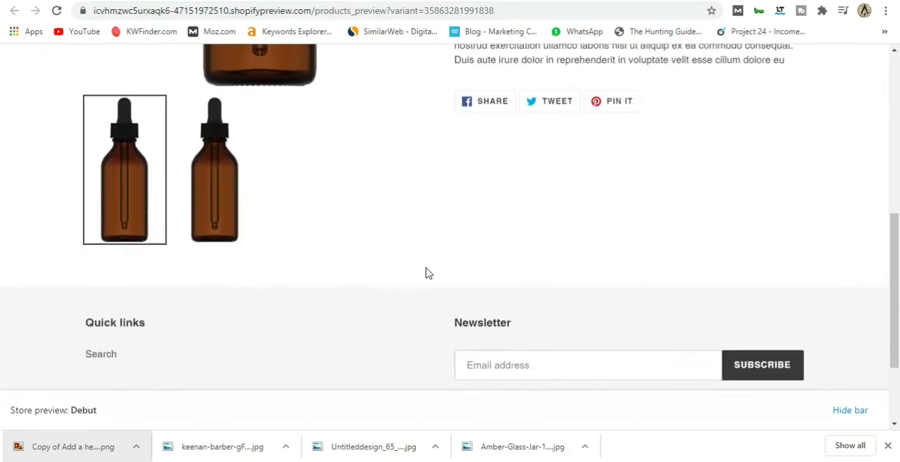
{"action": "scroll", "coordinate": [426, 273], "scroll_direction": "up", "scroll_amount": 6}
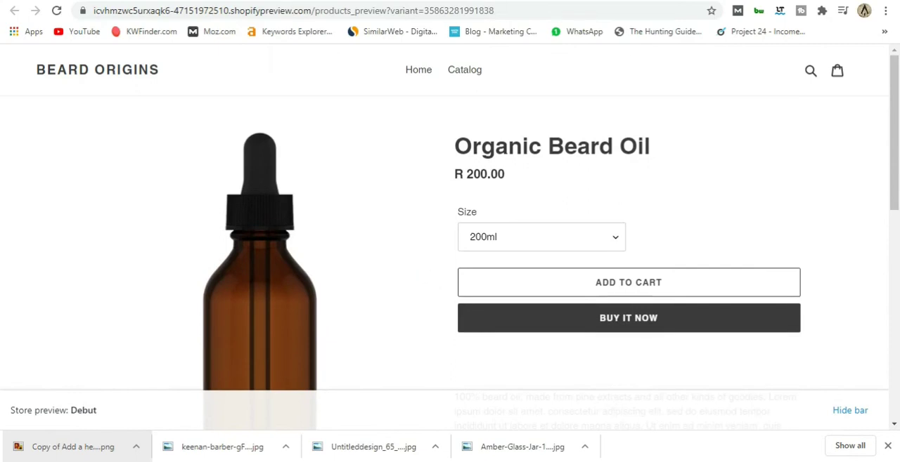
Return from the store preview to the admin's list of all products.
{"action": "left_click", "coordinate": [248, 1]}
{"action": "scroll", "coordinate": [61, 139], "scroll_direction": "down", "scroll_amount": 3}
{"action": "left_click", "coordinate": [65, 115]}
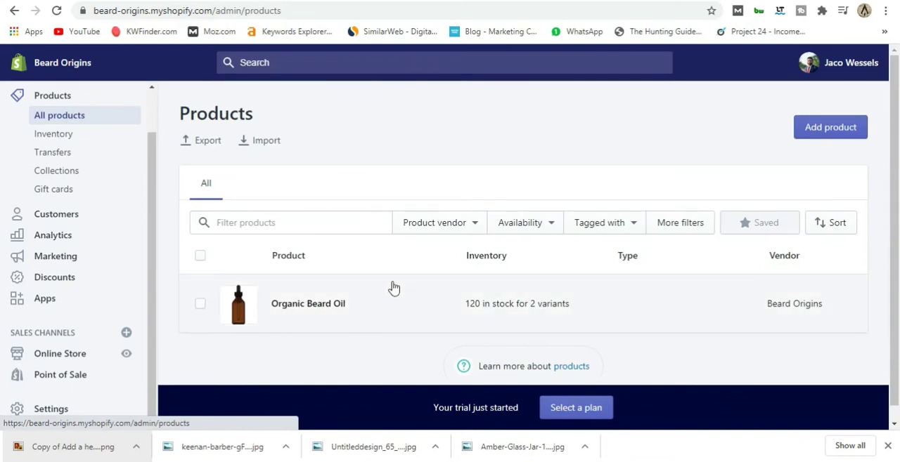
Add the beard cream and wash products with Lorem ipsum descriptions, jar and pump bottle images, prices and tags, and save them.
{"action": "left_click", "coordinate": [827, 132]}
{"action": "type", "text": "Beard"}
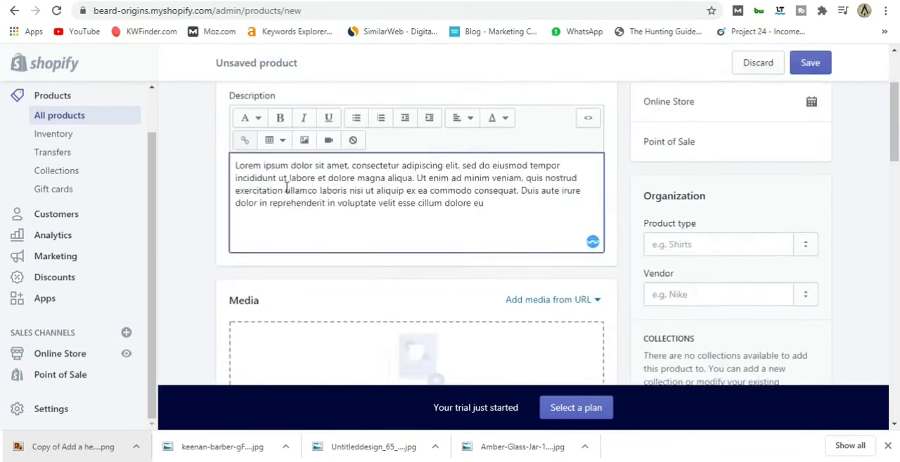
{"action": "left_click", "coordinate": [288, 207]}
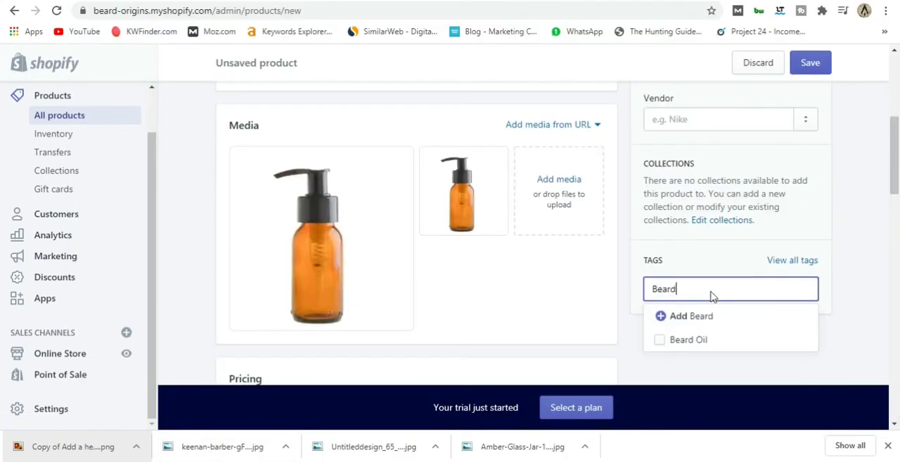
{"action": "left_click", "coordinate": [695, 318]}
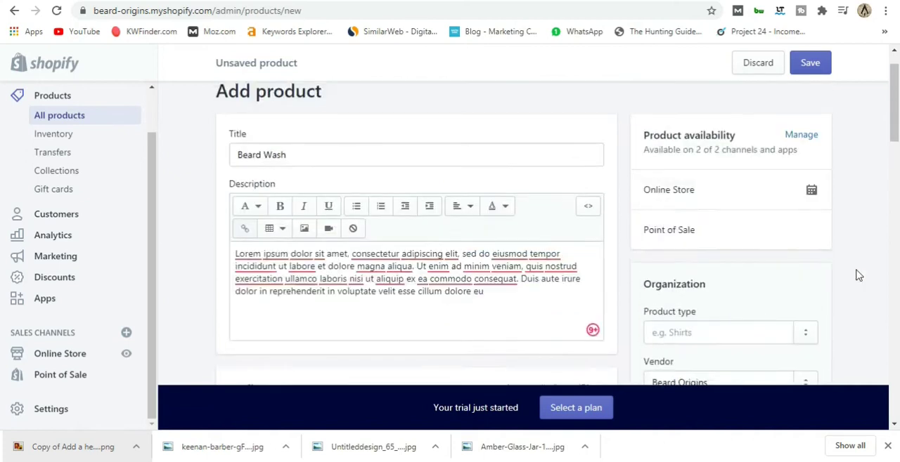
{"action": "left_click", "coordinate": [810, 63]}
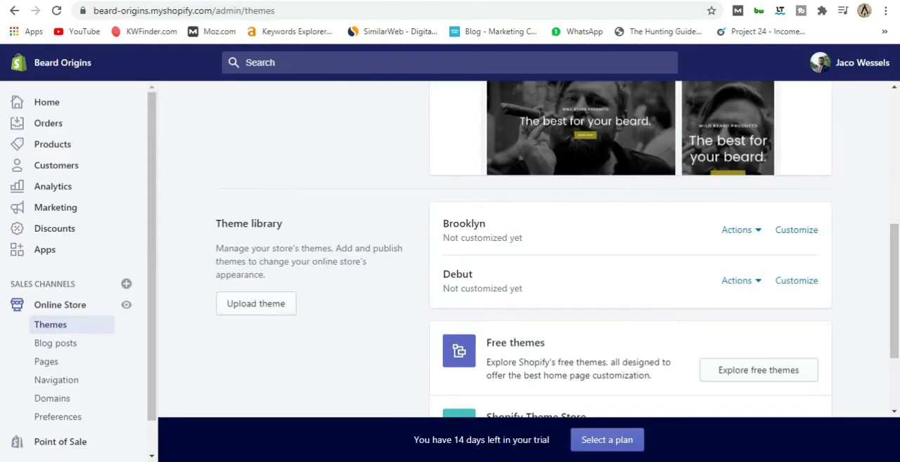
View the online store and examine the home page's slideshow, collection list, featured products, newsletter and image with text sections.
{"action": "left_click", "coordinate": [128, 307]}
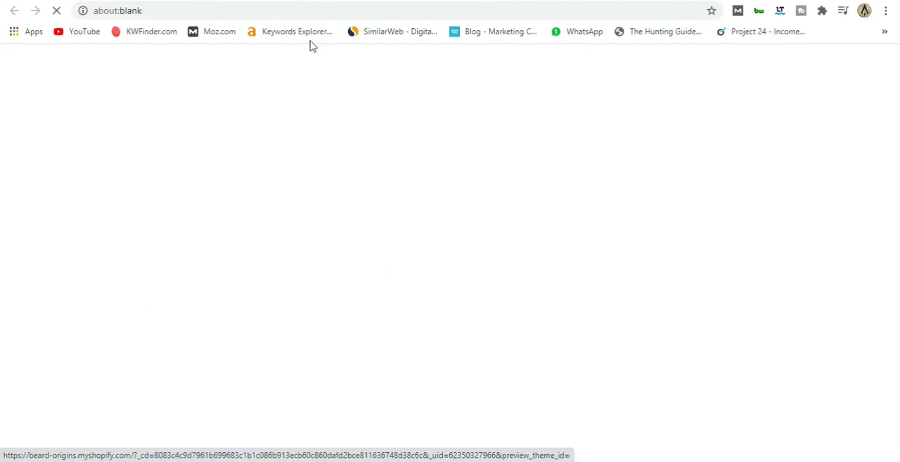
{"action": "scroll", "coordinate": [423, 159], "scroll_direction": "down", "scroll_amount": 2}
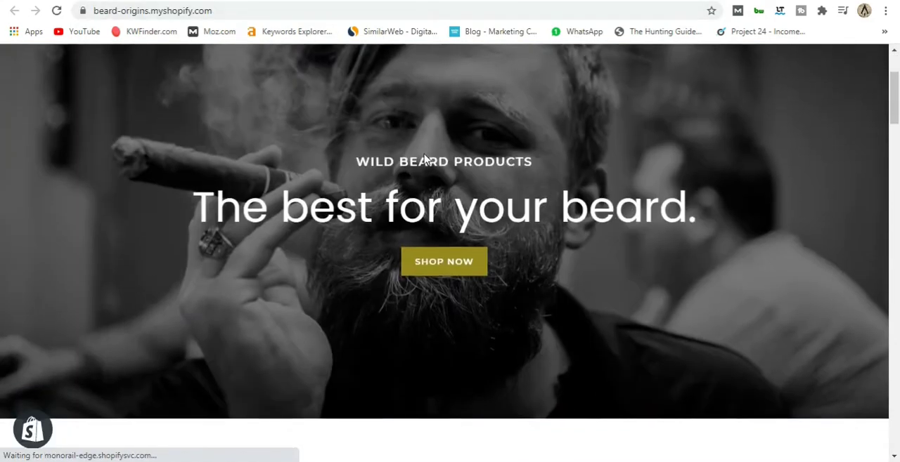
{"action": "scroll", "coordinate": [424, 158], "scroll_direction": "down", "scroll_amount": 10}
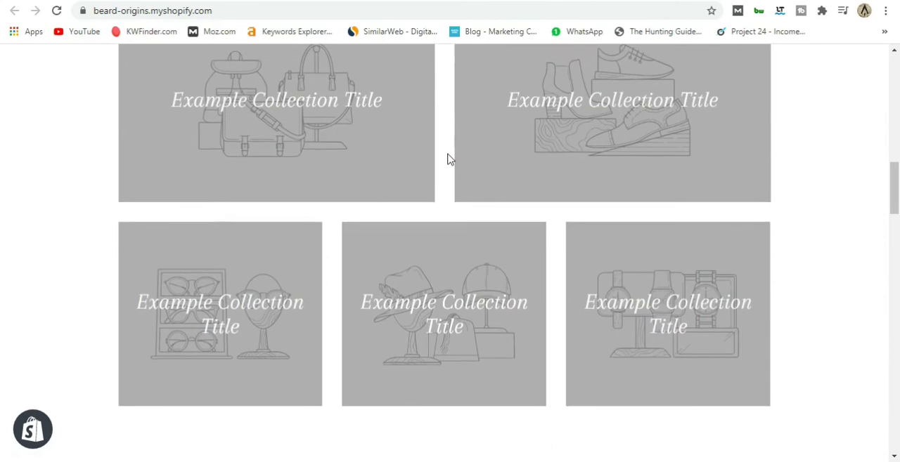
{"action": "scroll", "coordinate": [447, 169], "scroll_direction": "down", "scroll_amount": 6}
{"action": "scroll", "coordinate": [394, 242], "scroll_direction": "down", "scroll_amount": 2}
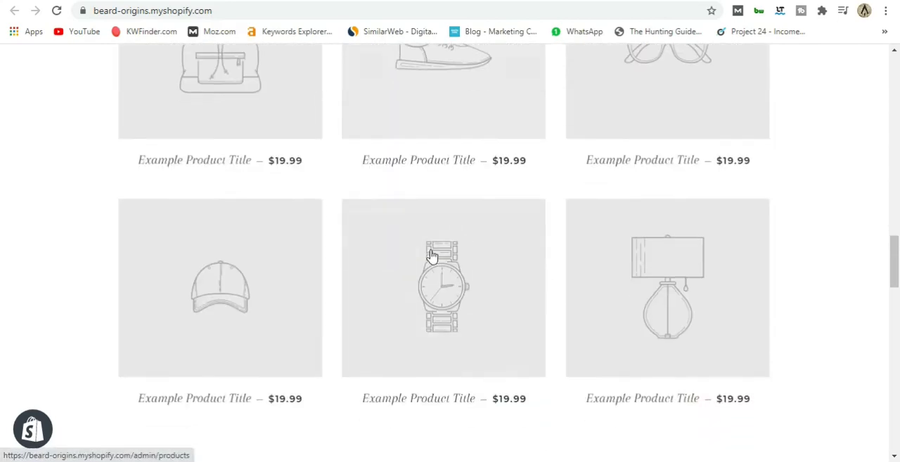
{"action": "scroll", "coordinate": [432, 256], "scroll_direction": "down", "scroll_amount": 15}
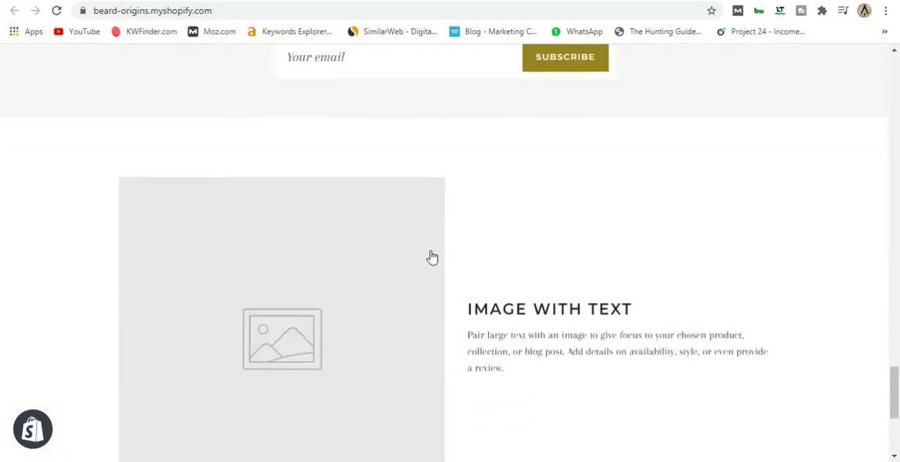
{"action": "scroll", "coordinate": [432, 257], "scroll_direction": "up", "scroll_amount": 20}
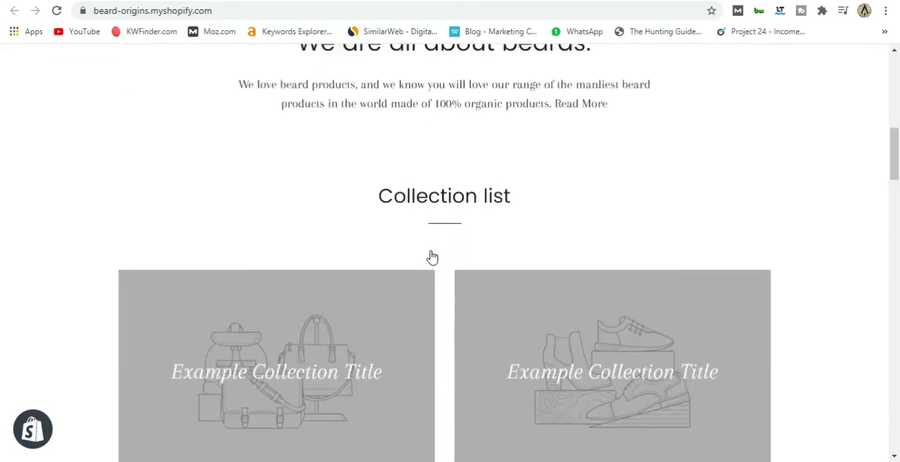
{"action": "scroll", "coordinate": [432, 257], "scroll_direction": "up", "scroll_amount": 10}
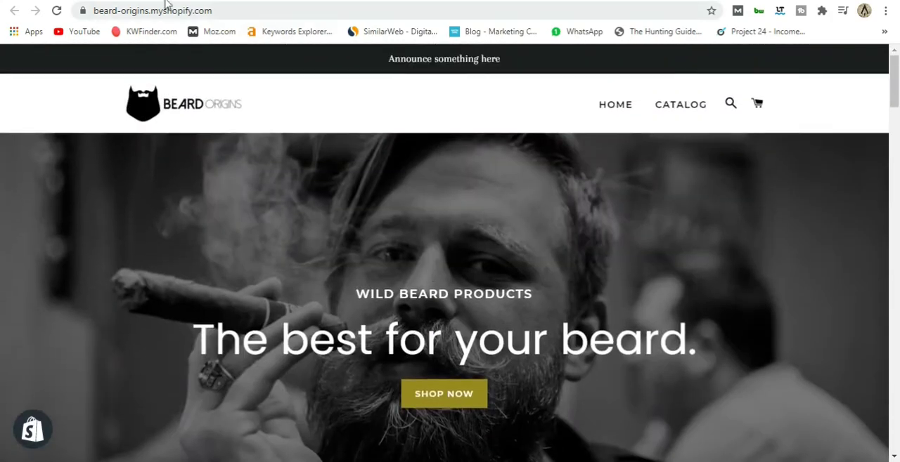
Return to the admin's themes, customize the Brooklyn theme and open the home page's Collection list section.
{"action": "left_click", "coordinate": [161, 1]}
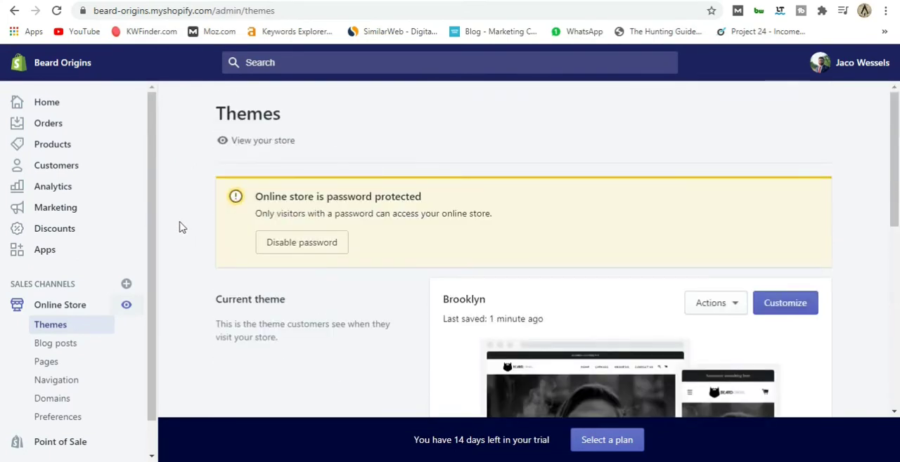
{"action": "scroll", "coordinate": [181, 227], "scroll_direction": "down", "scroll_amount": 1}
{"action": "left_click", "coordinate": [786, 241]}
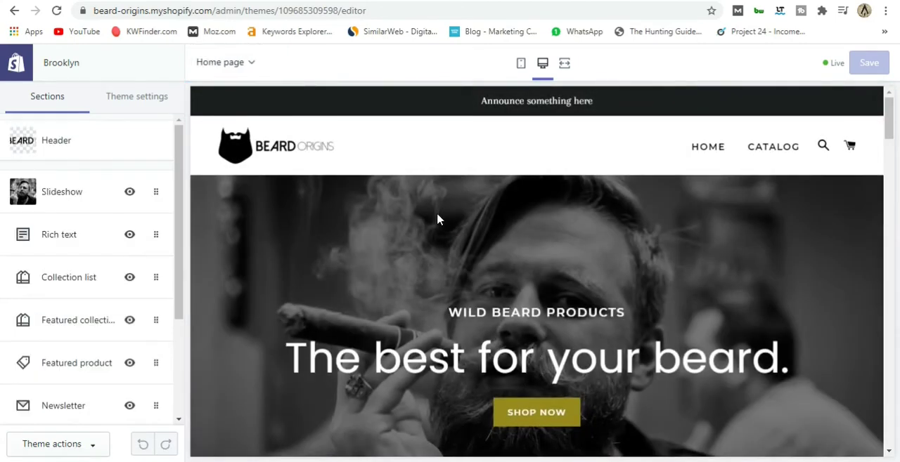
{"action": "scroll", "coordinate": [436, 219], "scroll_direction": "down", "scroll_amount": 6}
{"action": "scroll", "coordinate": [429, 226], "scroll_direction": "down", "scroll_amount": 5}
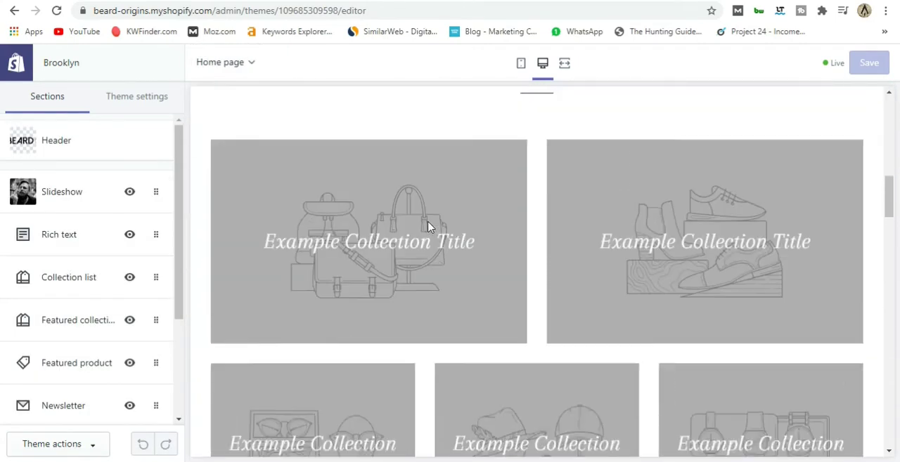
{"action": "scroll", "coordinate": [281, 226], "scroll_direction": "up", "scroll_amount": 1}
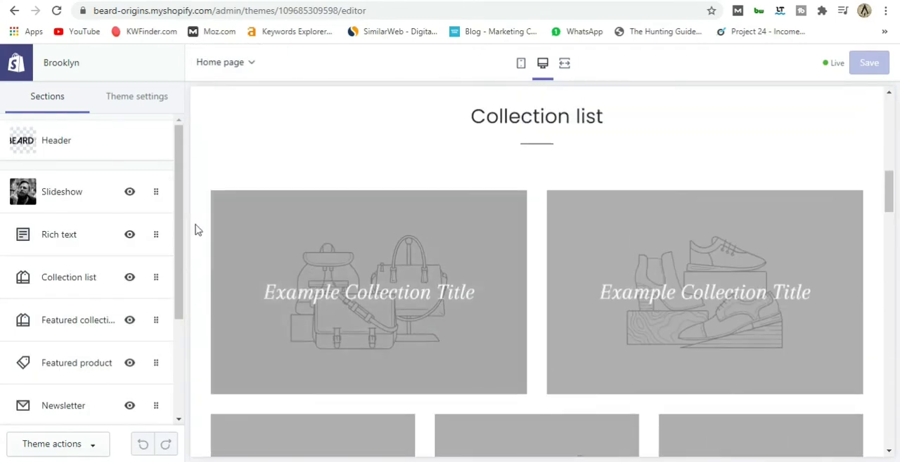
{"action": "left_click", "coordinate": [79, 291]}
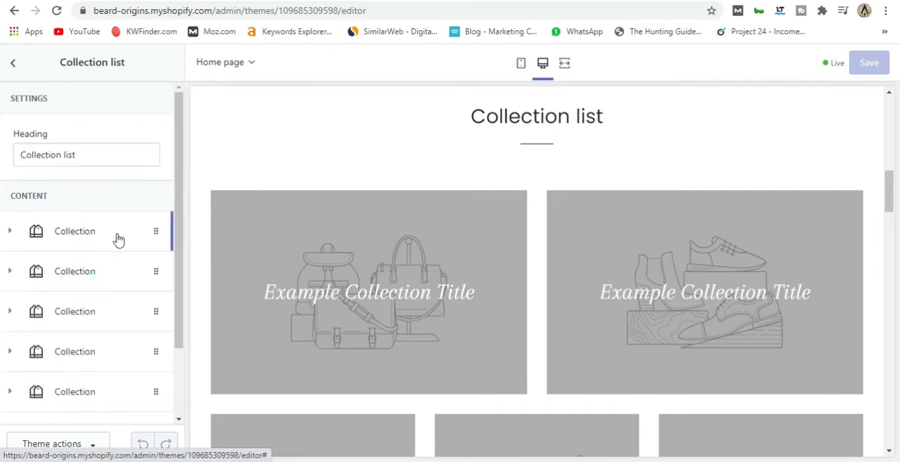
Remove two placeholder collections from the Collection list section so that three remain.
{"action": "left_click", "coordinate": [153, 230]}
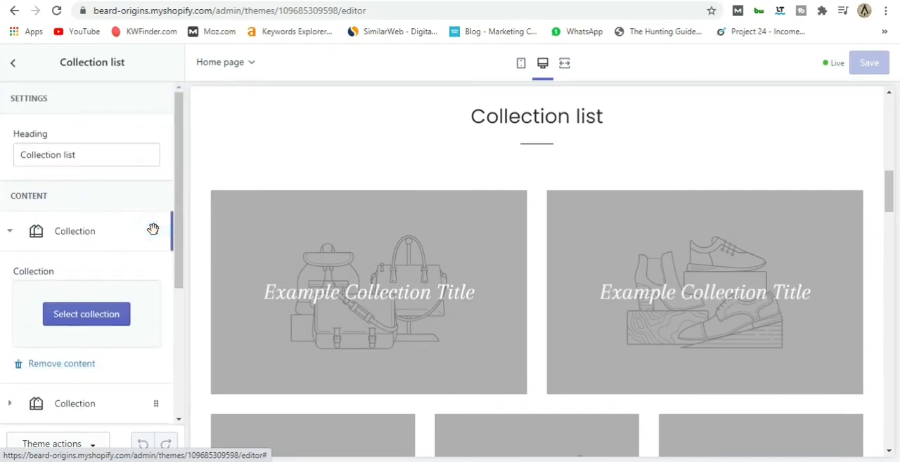
{"action": "left_click", "coordinate": [78, 365]}
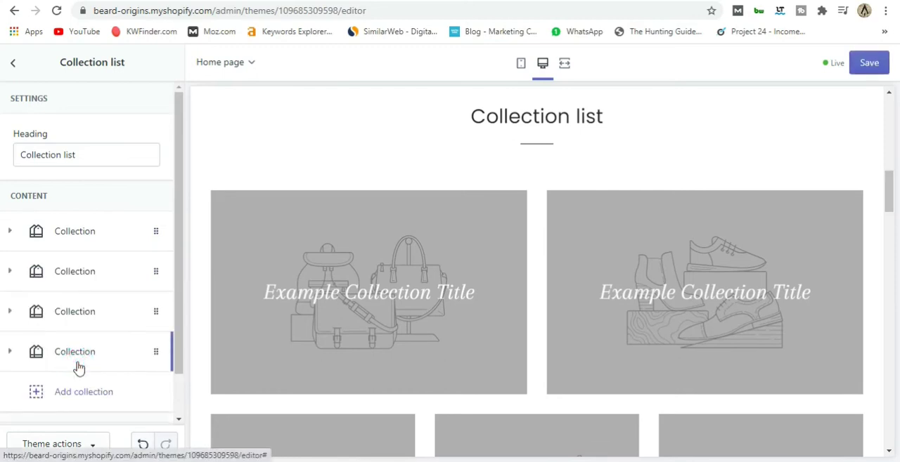
{"action": "left_click", "coordinate": [142, 234]}
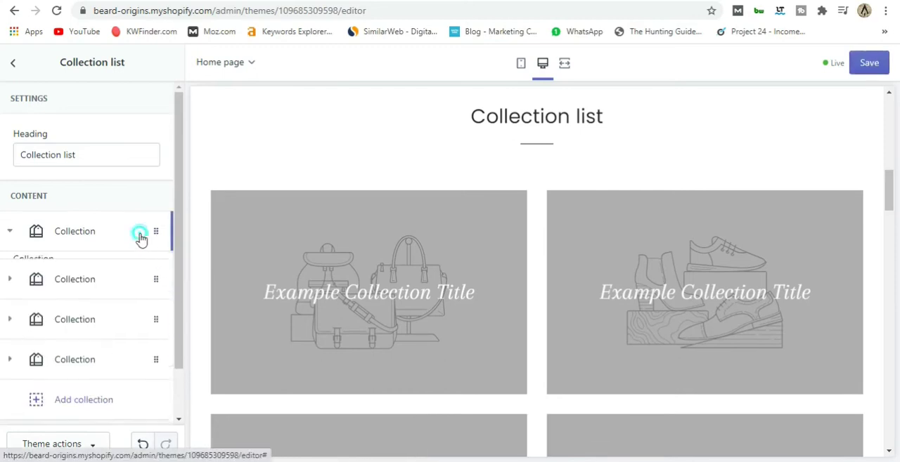
{"action": "left_click", "coordinate": [86, 370]}
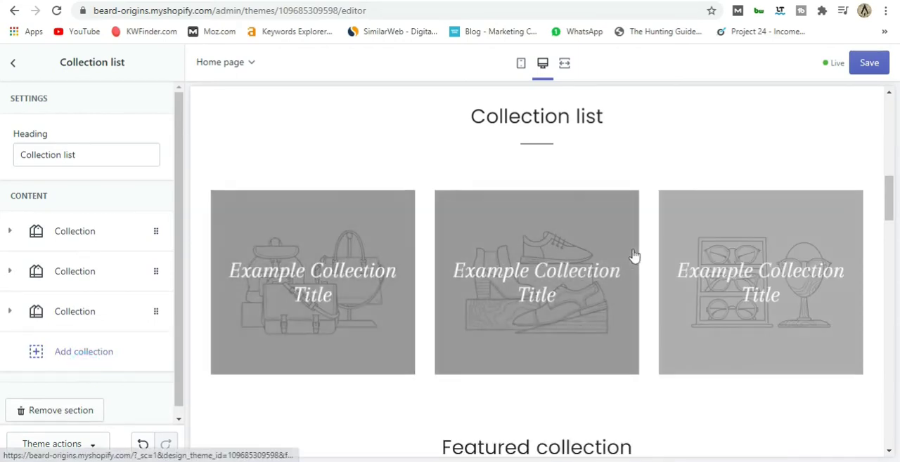
Assign the Wash collection to the first placeholder in the Collection list section.
{"action": "left_click", "coordinate": [116, 238]}
{"action": "left_click", "coordinate": [82, 316]}
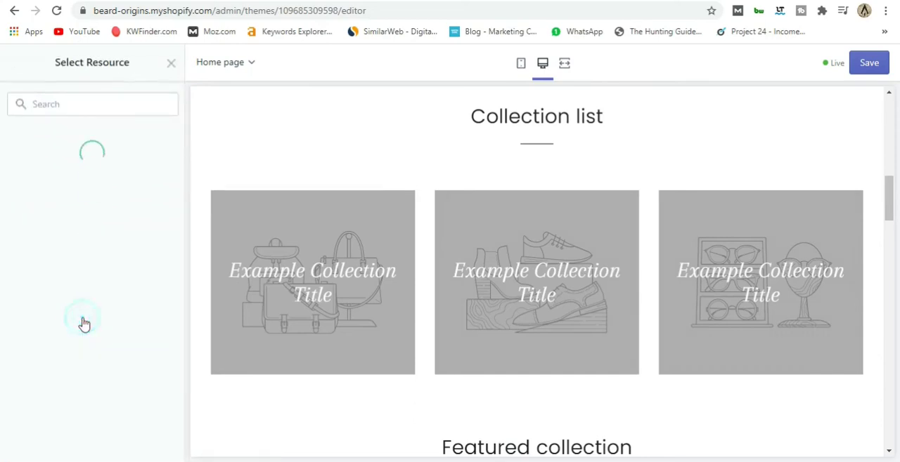
{"action": "left_click", "coordinate": [56, 195]}
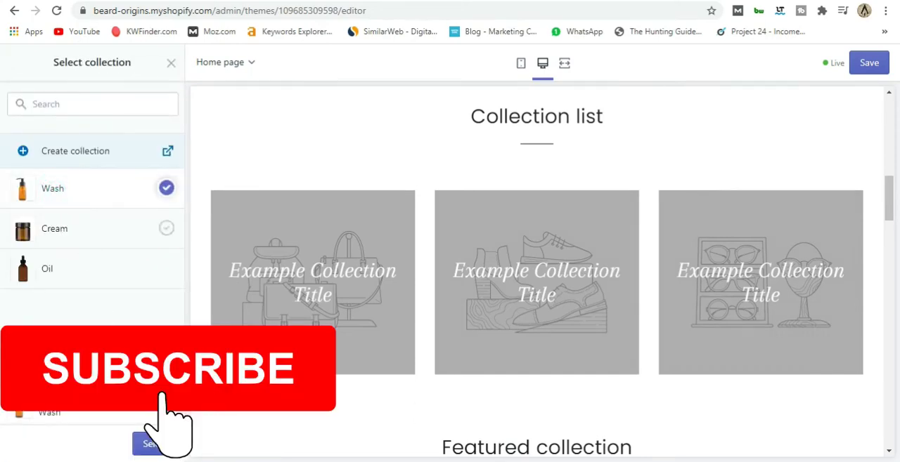
{"action": "left_click", "coordinate": [140, 443]}
Assign the Cream collection to the second placeholder in the Collection list section.
{"action": "scroll", "coordinate": [97, 309], "scroll_direction": "down", "scroll_amount": 2}
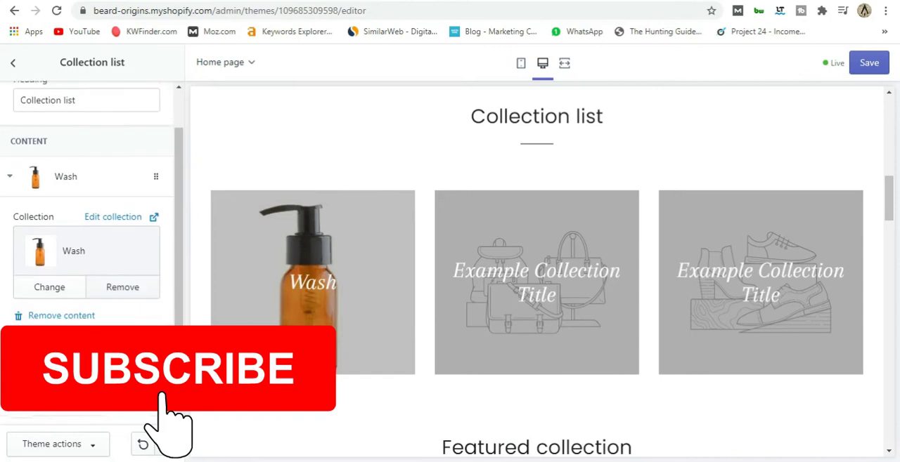
{"action": "left_click", "coordinate": [96, 315]}
{"action": "left_click", "coordinate": [99, 291]}
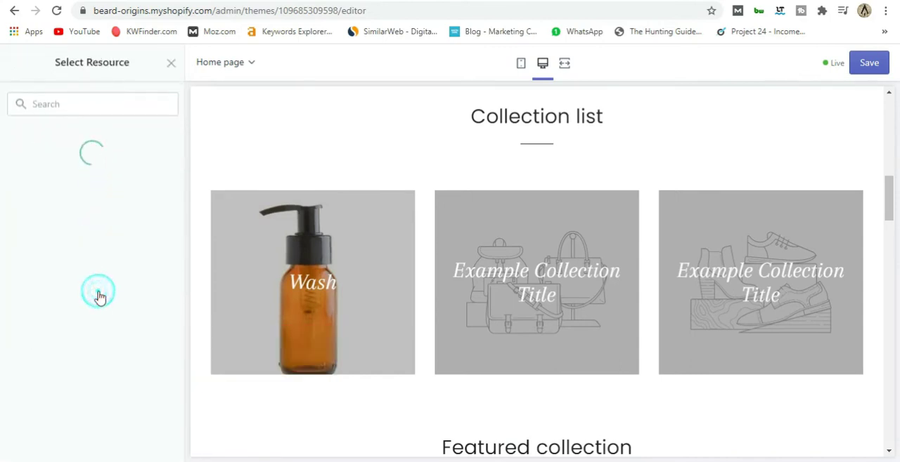
{"action": "left_click", "coordinate": [70, 234]}
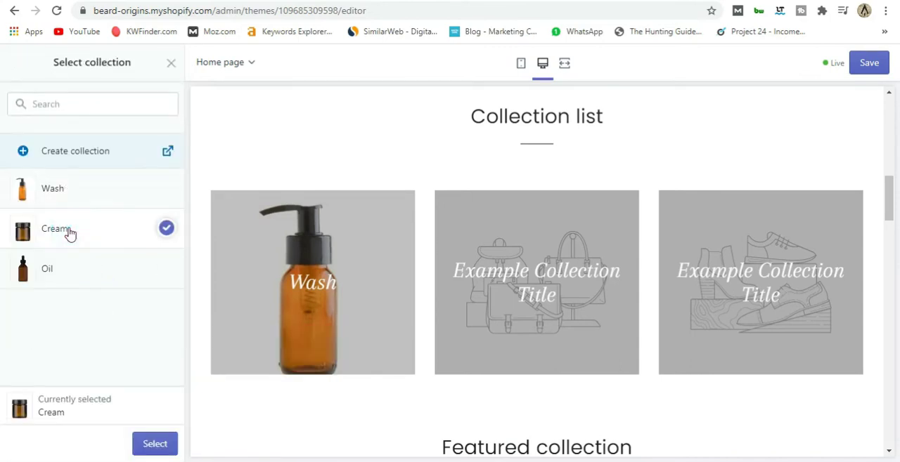
{"action": "left_click", "coordinate": [172, 450]}
Assign the Oil collection to the third placeholder in the Collection list section and save the theme.
{"action": "scroll", "coordinate": [126, 362], "scroll_direction": "down", "scroll_amount": 3}
{"action": "left_click", "coordinate": [106, 302]}
{"action": "left_click", "coordinate": [91, 254]}
{"action": "left_click", "coordinate": [92, 276]}
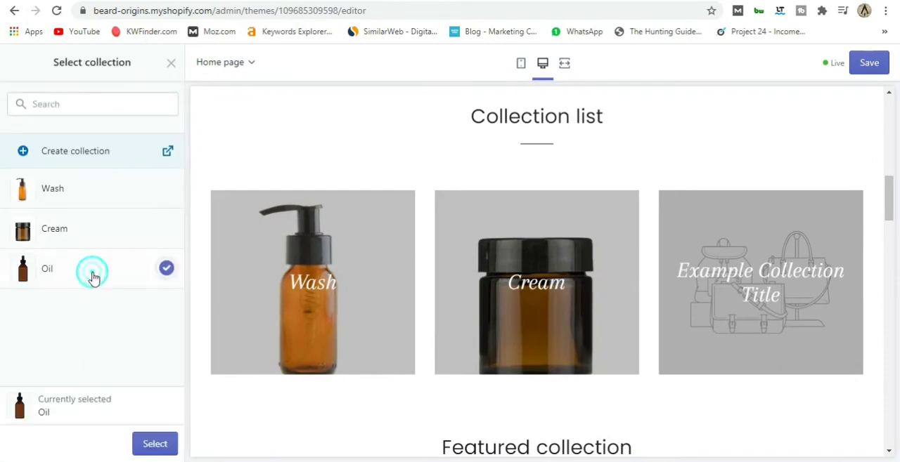
{"action": "left_click", "coordinate": [157, 446]}
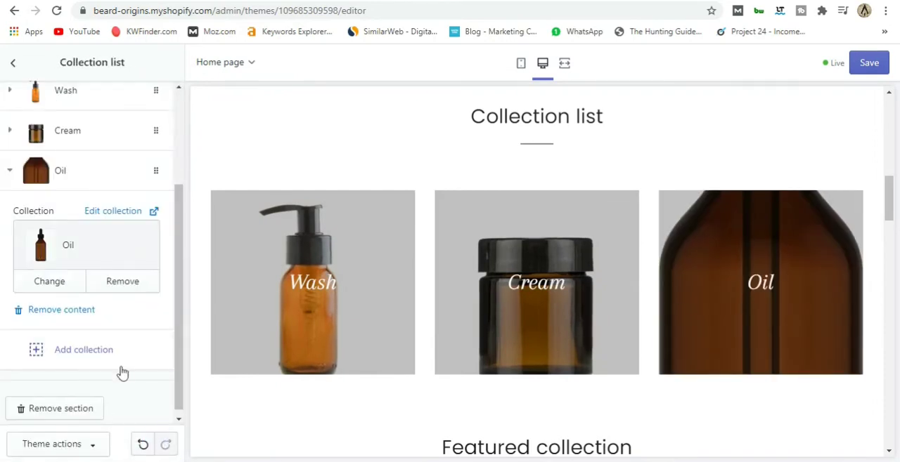
{"action": "left_click", "coordinate": [868, 63]}
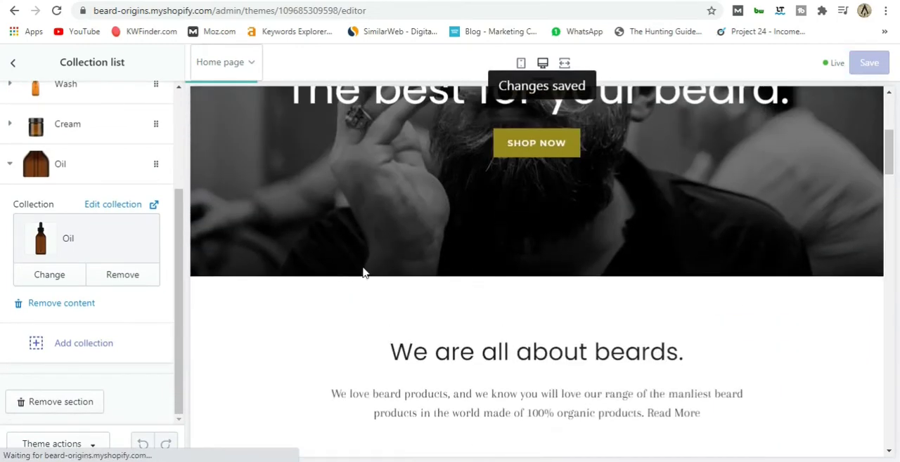
Examine the Wash, Cream and Oil tiles and the Featured collection below them in the home page preview.
{"action": "scroll", "coordinate": [476, 297], "scroll_direction": "down", "scroll_amount": 6}
{"action": "scroll", "coordinate": [400, 321], "scroll_direction": "up", "scroll_amount": 4}
{"action": "scroll", "coordinate": [401, 321], "scroll_direction": "down", "scroll_amount": 4}
{"action": "scroll", "coordinate": [416, 316], "scroll_direction": "up", "scroll_amount": 3}
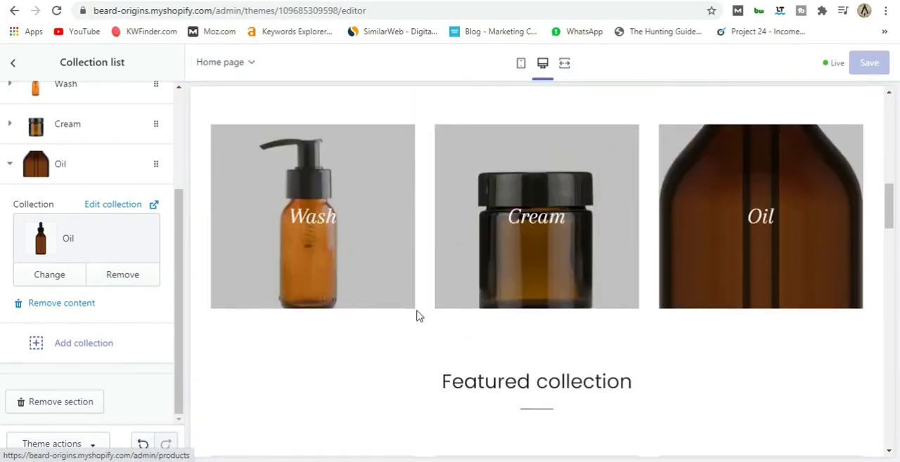
{"action": "scroll", "coordinate": [416, 316], "scroll_direction": "up", "scroll_amount": 6}
{"action": "scroll", "coordinate": [416, 317], "scroll_direction": "down", "scroll_amount": 6}
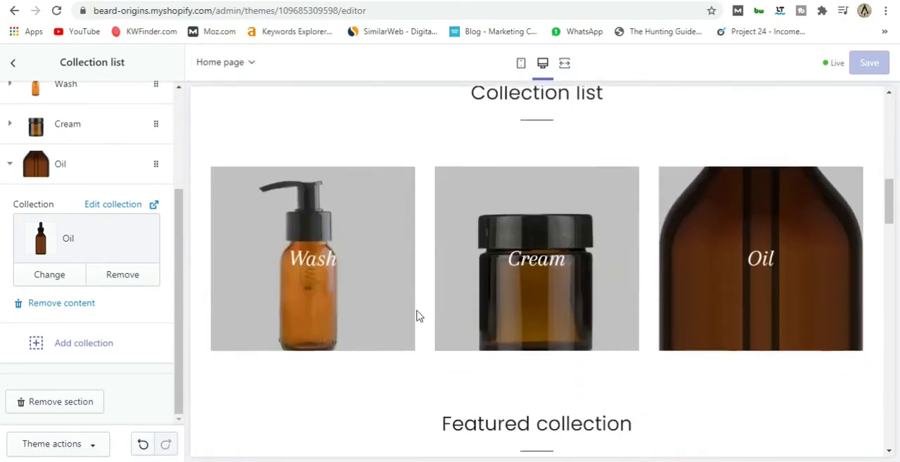
{"action": "scroll", "coordinate": [416, 316], "scroll_direction": "down", "scroll_amount": 1}
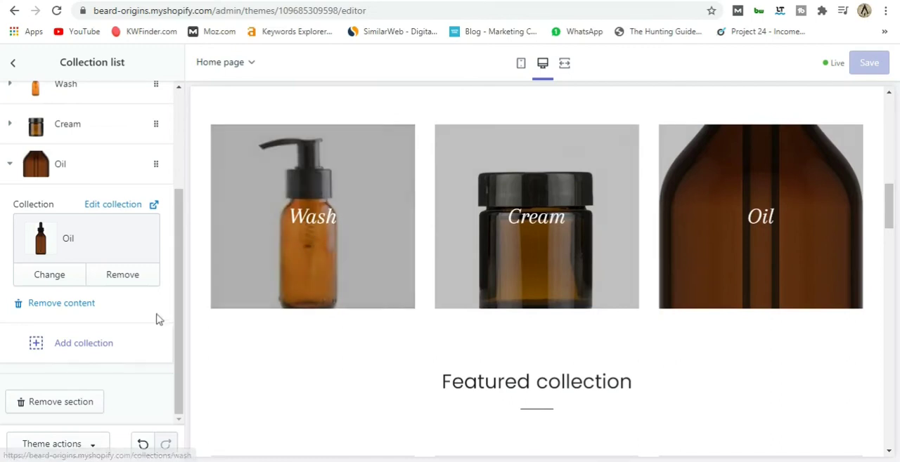
{"action": "scroll", "coordinate": [321, 372], "scroll_direction": "down", "scroll_amount": 5}
{"action": "scroll", "coordinate": [325, 366], "scroll_direction": "up", "scroll_amount": 3}
{"action": "scroll", "coordinate": [325, 366], "scroll_direction": "up", "scroll_amount": 1}
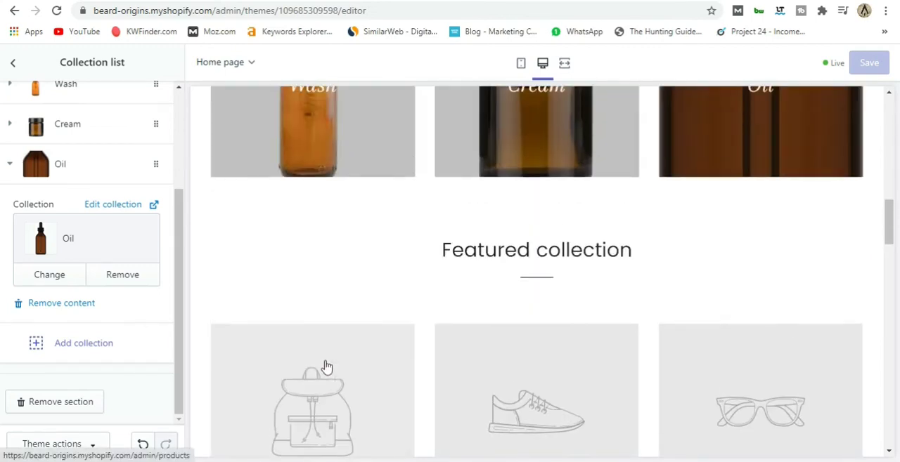
{"action": "scroll", "coordinate": [323, 368], "scroll_direction": "down", "scroll_amount": 2}
{"action": "scroll", "coordinate": [142, 361], "scroll_direction": "up", "scroll_amount": 4}
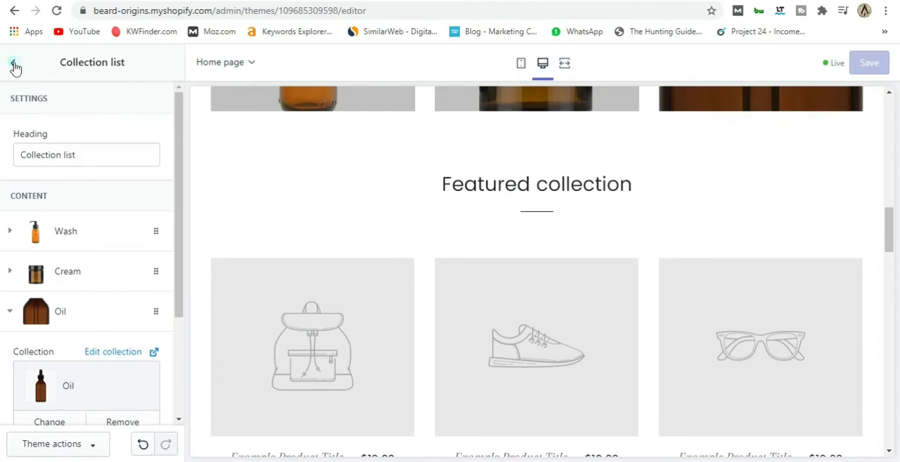
Remove the Featured collection section from the home page.
{"action": "left_click", "coordinate": [14, 64]}
{"action": "scroll", "coordinate": [116, 267], "scroll_direction": "down", "scroll_amount": 2}
{"action": "scroll", "coordinate": [126, 257], "scroll_direction": "up", "scroll_amount": 2}
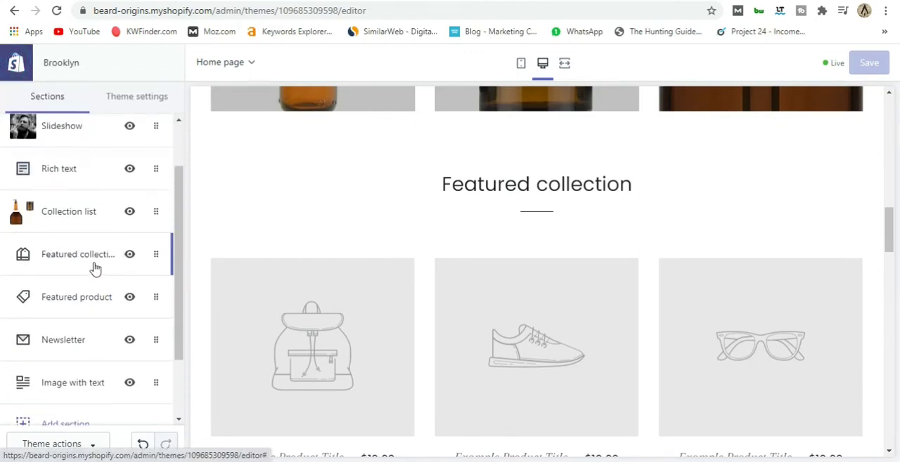
{"action": "scroll", "coordinate": [468, 267], "scroll_direction": "down", "scroll_amount": 4}
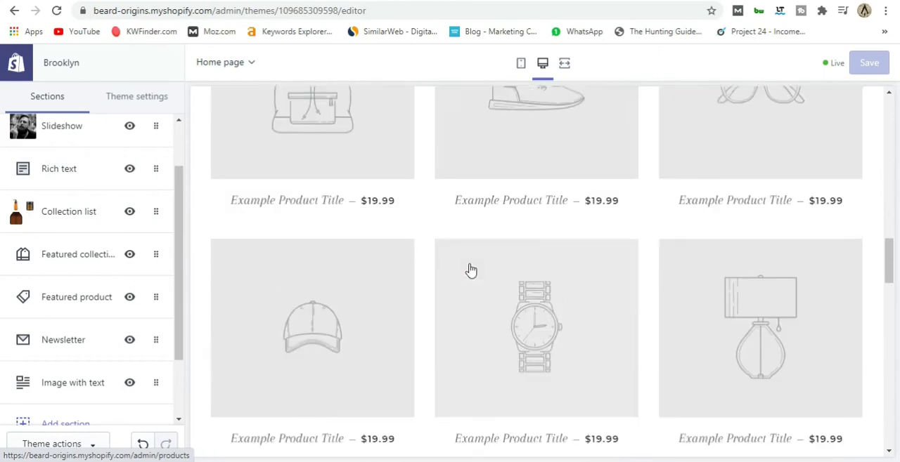
{"action": "scroll", "coordinate": [471, 271], "scroll_direction": "up", "scroll_amount": 4}
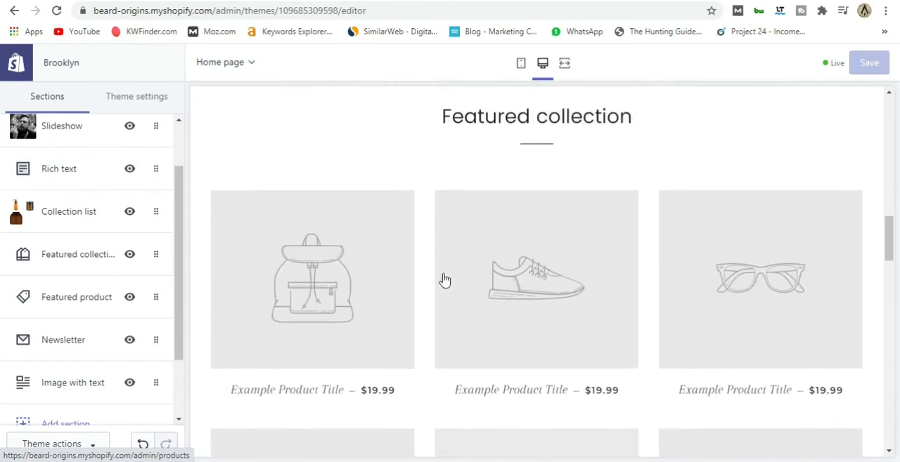
{"action": "left_click", "coordinate": [156, 254]}
{"action": "left_click", "coordinate": [66, 367]}
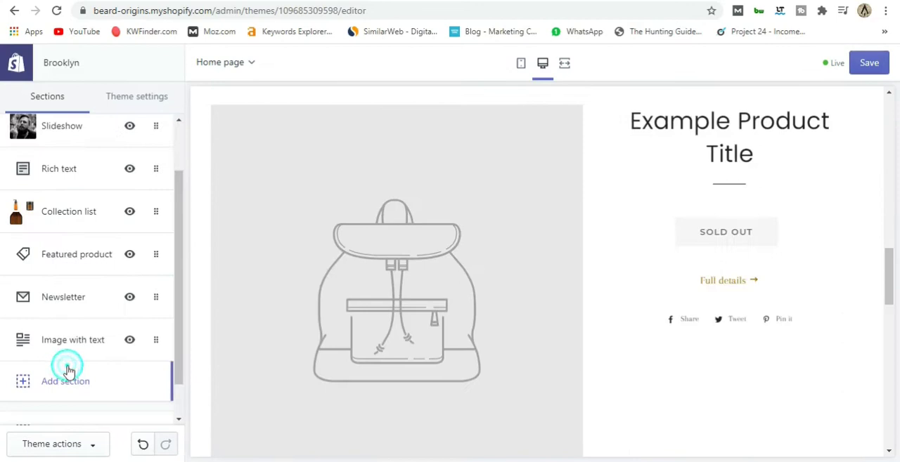
Review the home page preview and remove the Image with text section.
{"action": "scroll", "coordinate": [307, 281], "scroll_direction": "up", "scroll_amount": 5}
{"action": "scroll", "coordinate": [306, 283], "scroll_direction": "down", "scroll_amount": 5}
{"action": "scroll", "coordinate": [317, 295], "scroll_direction": "up", "scroll_amount": 2}
{"action": "scroll", "coordinate": [336, 313], "scroll_direction": "down", "scroll_amount": 1}
{"action": "scroll", "coordinate": [338, 317], "scroll_direction": "up", "scroll_amount": 1}
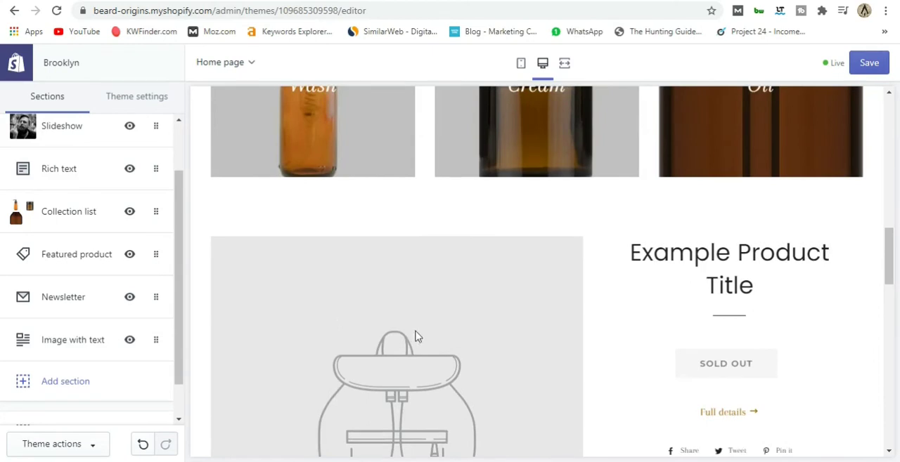
{"action": "scroll", "coordinate": [415, 336], "scroll_direction": "down", "scroll_amount": 1}
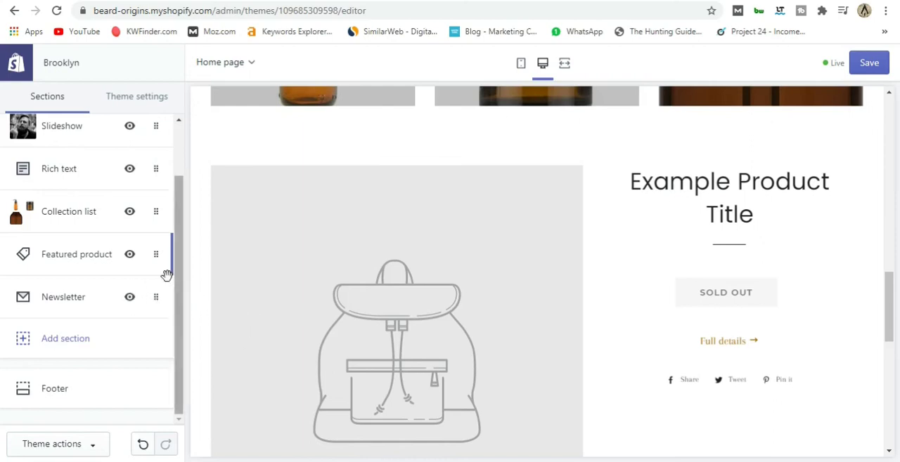
Assign Beard Cream to the Featured product section and enable showing its vendor.
{"action": "left_click", "coordinate": [77, 254]}
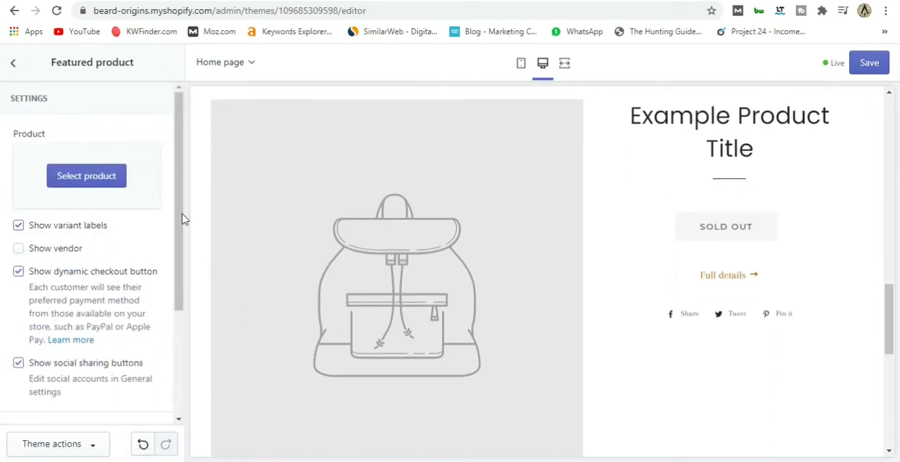
{"action": "left_click", "coordinate": [106, 179]}
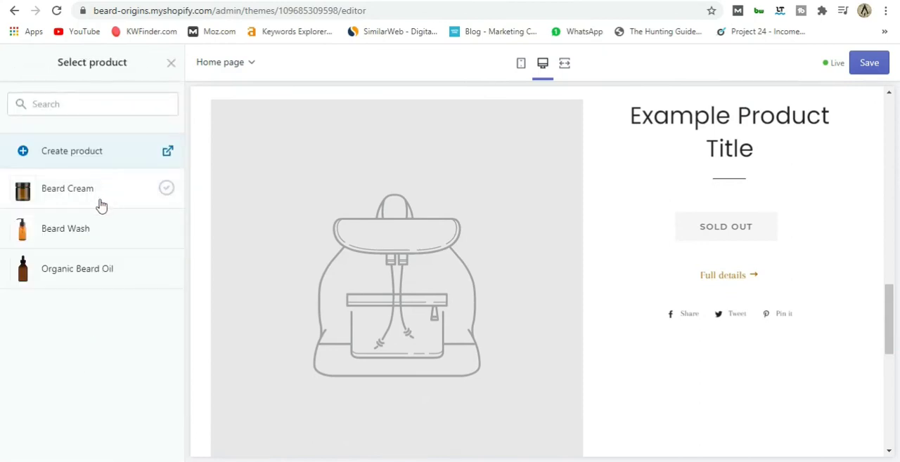
{"action": "left_click", "coordinate": [81, 191]}
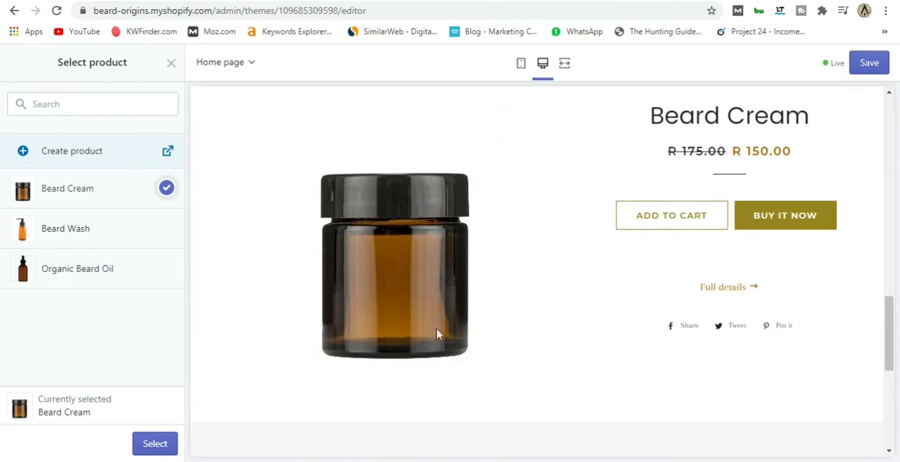
{"action": "left_click", "coordinate": [166, 446]}
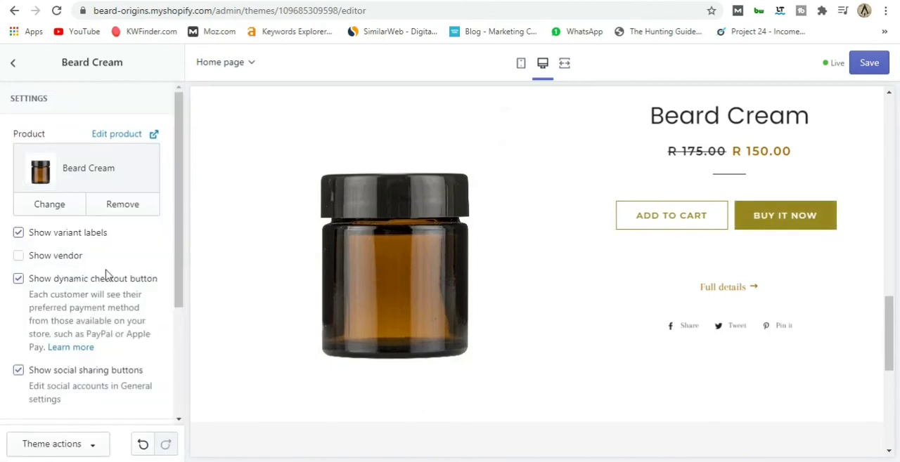
{"action": "left_click", "coordinate": [21, 257]}
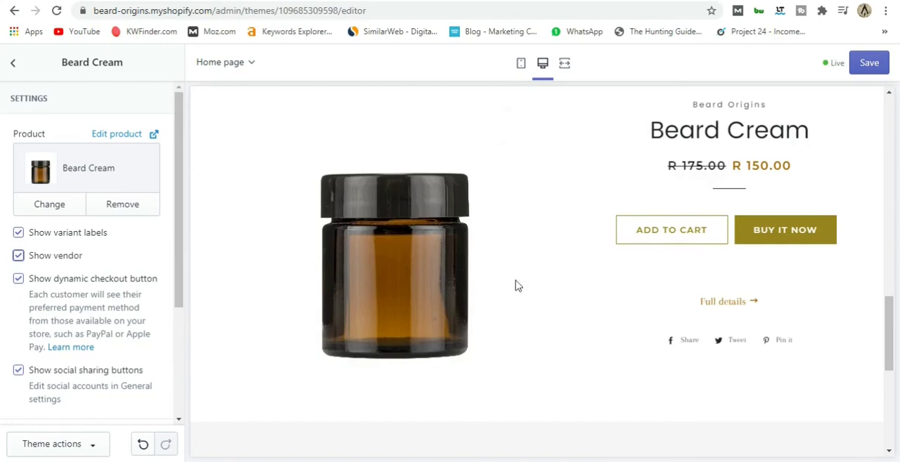
Try the featured Beard Cream product without its dynamic checkout button and restore the button.
{"action": "left_click", "coordinate": [19, 279]}
{"action": "left_click", "coordinate": [18, 279]}
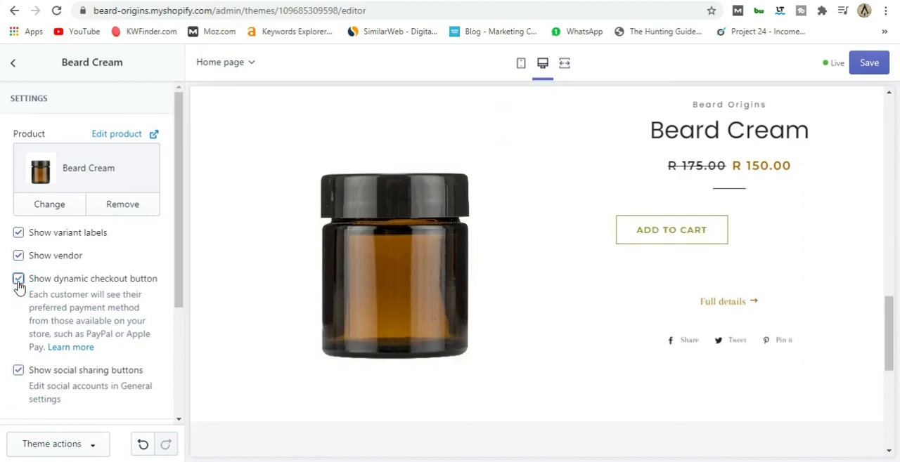
{"action": "left_click", "coordinate": [18, 279]}
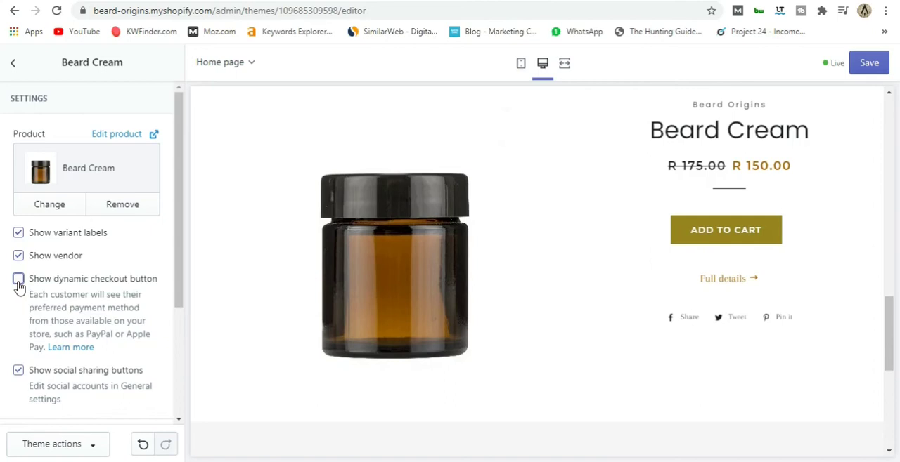
{"action": "left_click", "coordinate": [19, 284]}
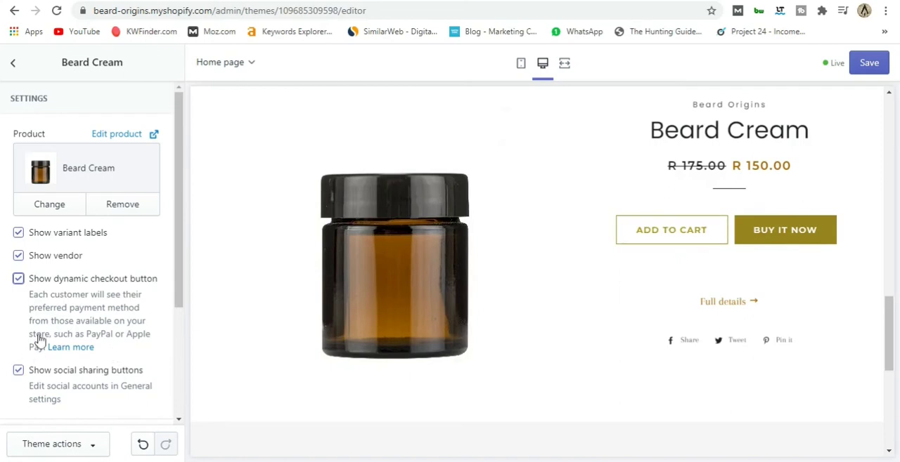
{"action": "scroll", "coordinate": [134, 299], "scroll_direction": "down", "scroll_amount": 3}
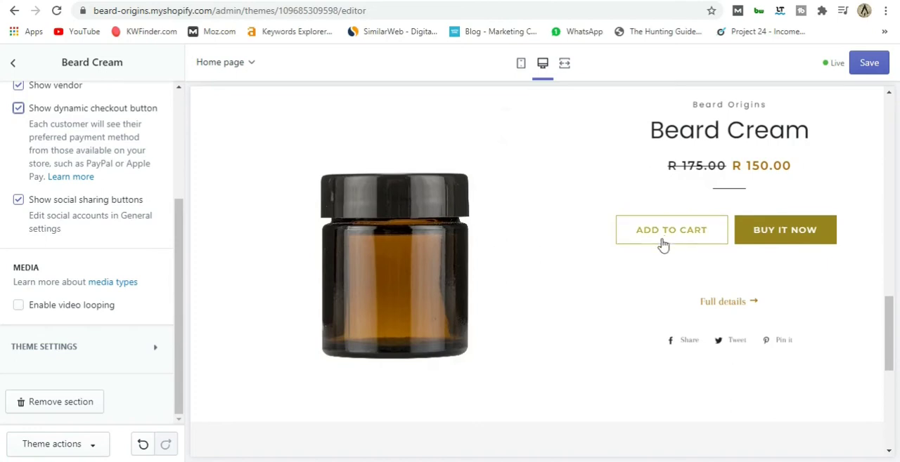
{"action": "scroll", "coordinate": [118, 321], "scroll_direction": "up", "scroll_amount": 3}
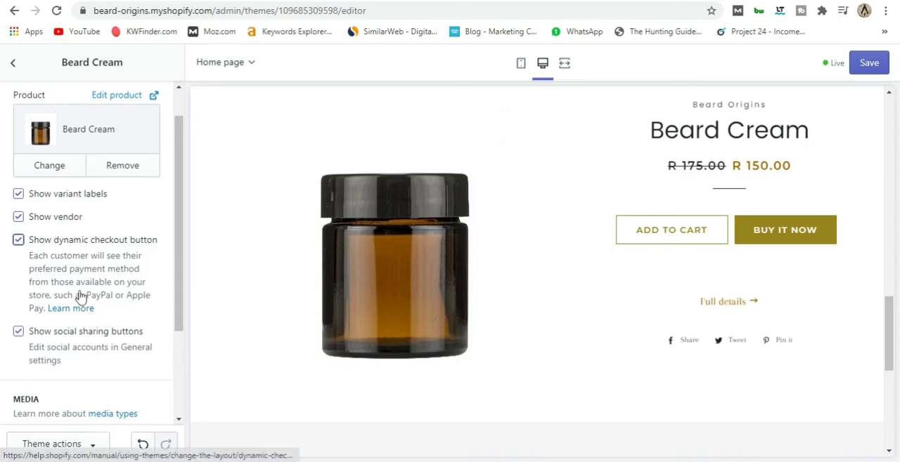
Try hiding the social sharing buttons of the featured Beard Cream product and restore them.
{"action": "scroll", "coordinate": [98, 242], "scroll_direction": "down", "scroll_amount": 1}
{"action": "left_click", "coordinate": [19, 267]}
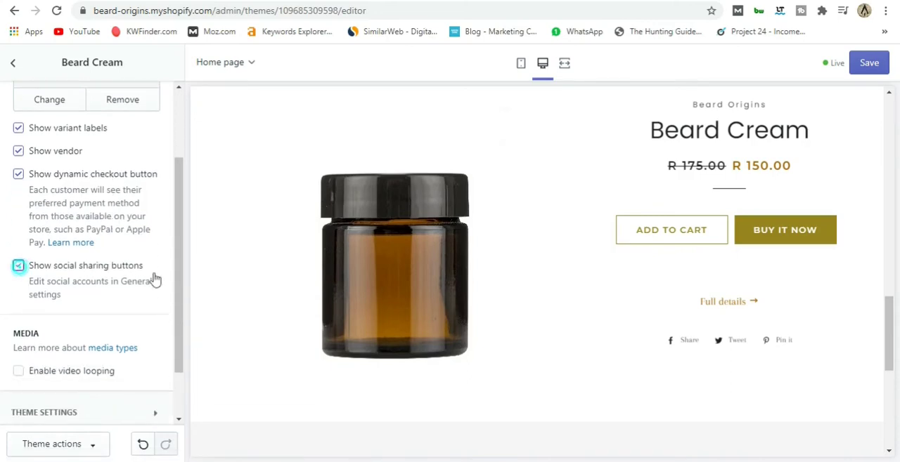
{"action": "left_click", "coordinate": [18, 265]}
{"action": "scroll", "coordinate": [124, 287], "scroll_direction": "down", "scroll_amount": 1}
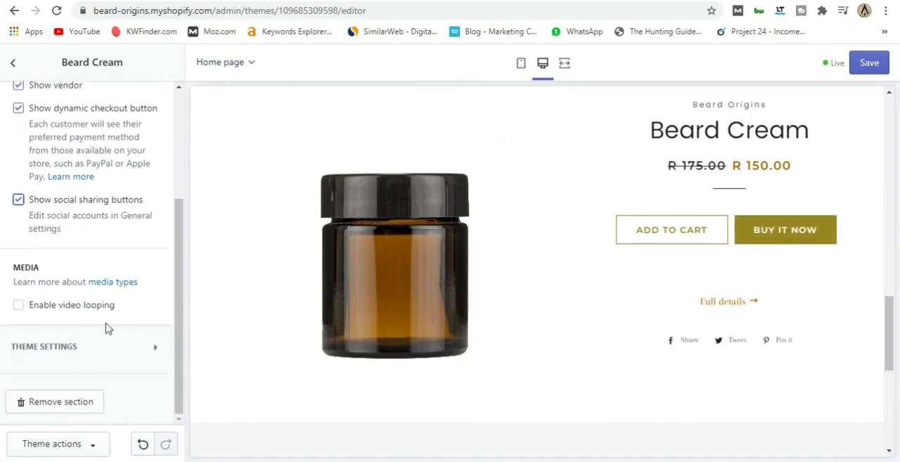
{"action": "scroll", "coordinate": [116, 347], "scroll_direction": "up", "scroll_amount": 3}
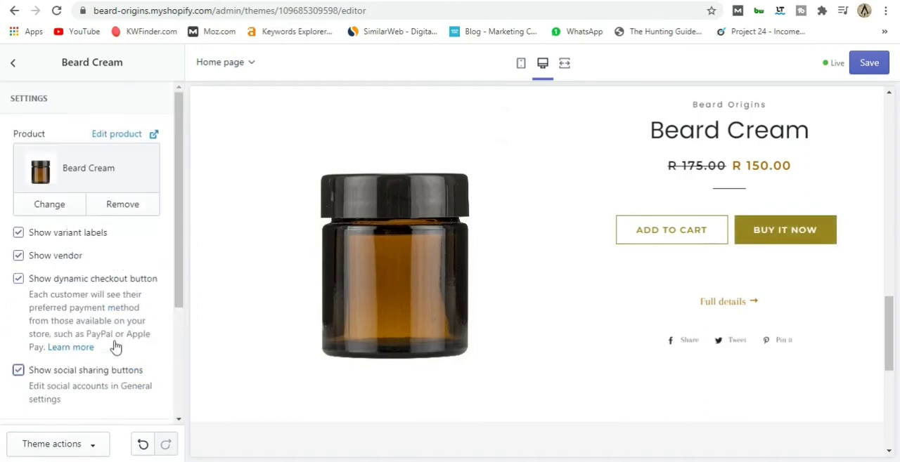
Review the home page preview down to the newsletter signup and examine the Newsletter section's heading and subheading.
{"action": "left_click", "coordinate": [15, 63]}
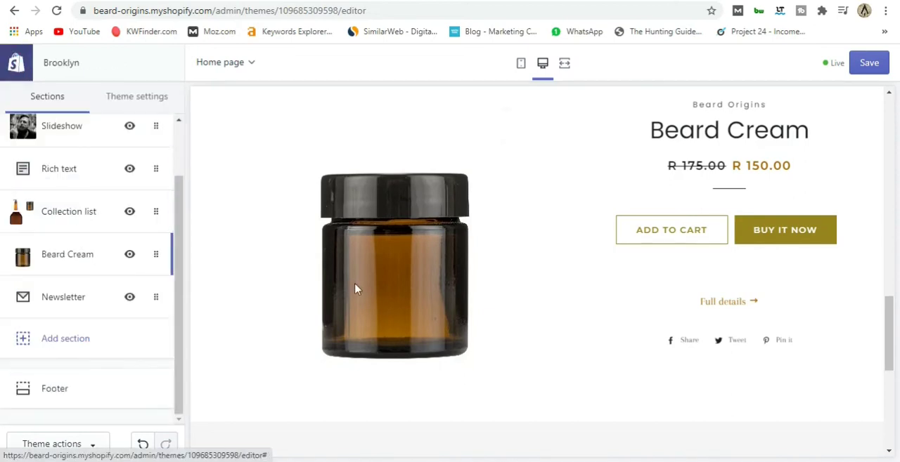
{"action": "scroll", "coordinate": [337, 281], "scroll_direction": "down", "scroll_amount": 5}
{"action": "scroll", "coordinate": [311, 281], "scroll_direction": "up", "scroll_amount": 10}
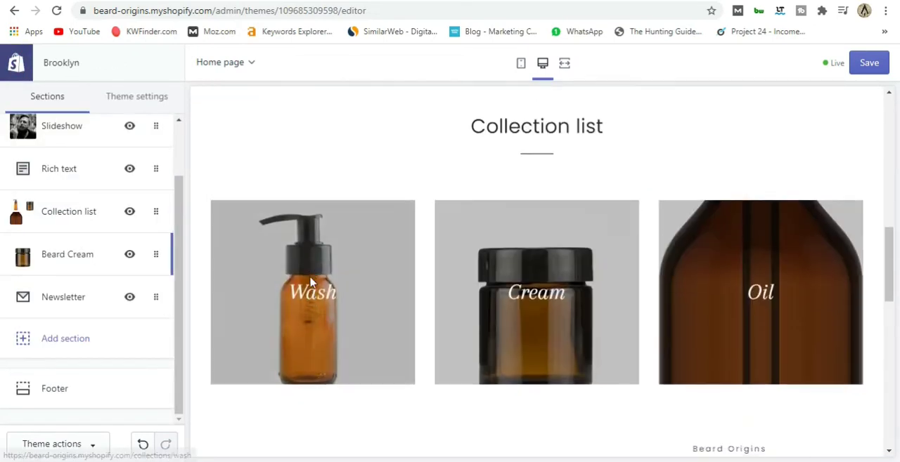
{"action": "scroll", "coordinate": [311, 281], "scroll_direction": "down", "scroll_amount": 5}
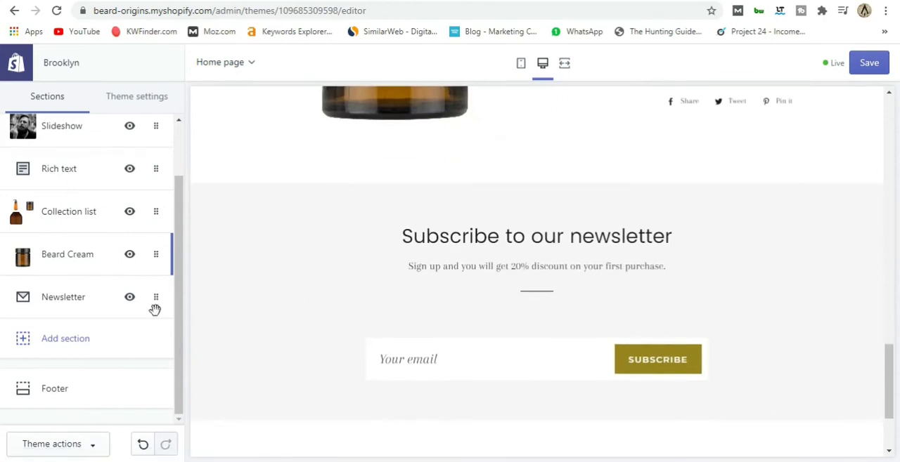
{"action": "left_click", "coordinate": [63, 300]}
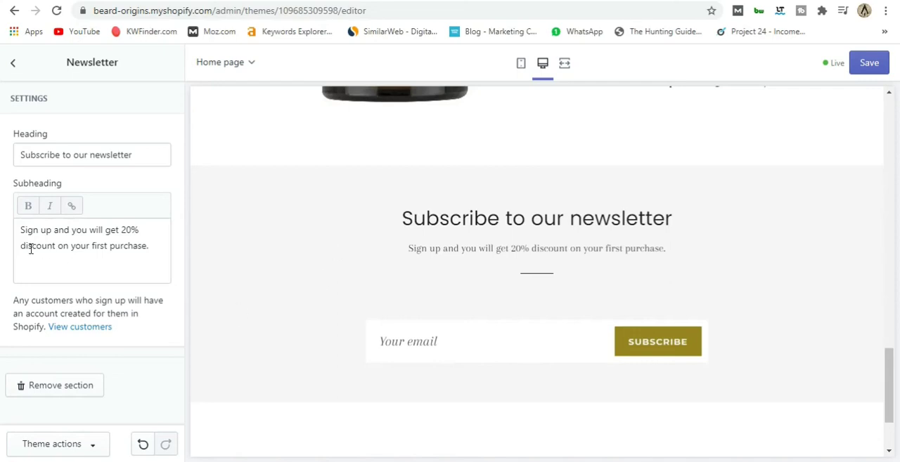
{"action": "left_click_drag", "start_coordinate": [22, 231], "coordinate": [163, 249]}
{"action": "left_click", "coordinate": [158, 249]}
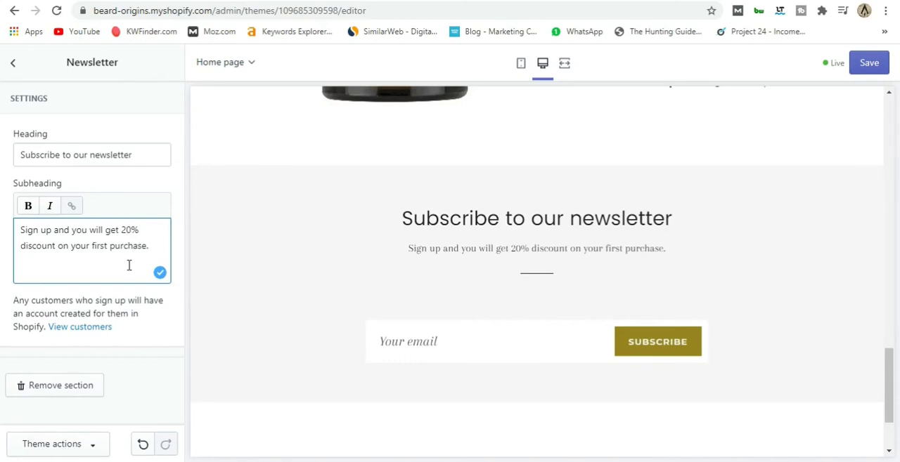
{"action": "left_click", "coordinate": [16, 63]}
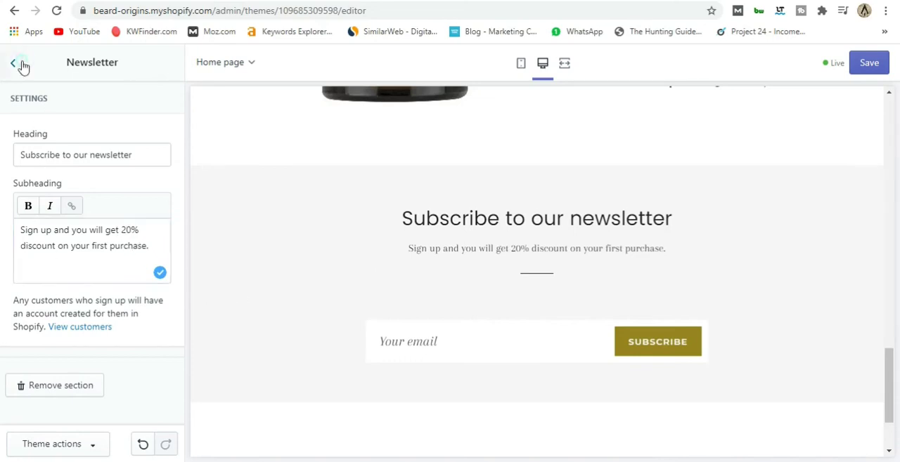
Add a Map section to the home page and set its heading to Main Office.
{"action": "left_click", "coordinate": [71, 340]}
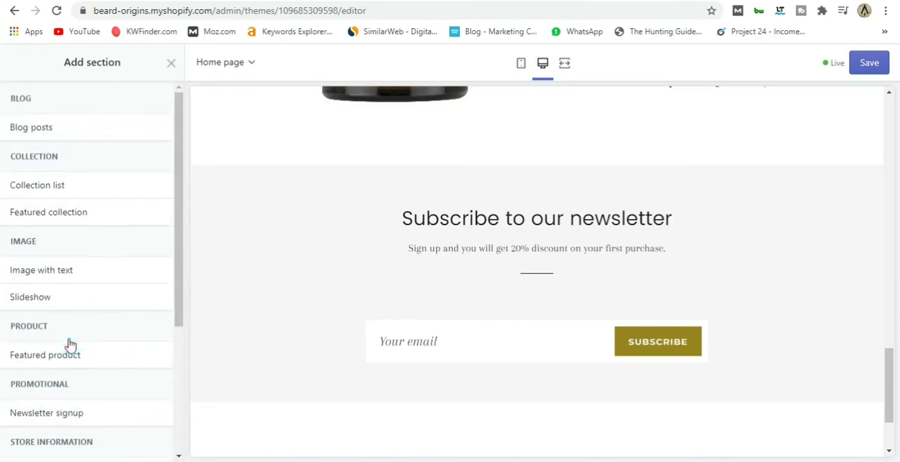
{"action": "scroll", "coordinate": [78, 272], "scroll_direction": "down", "scroll_amount": 3}
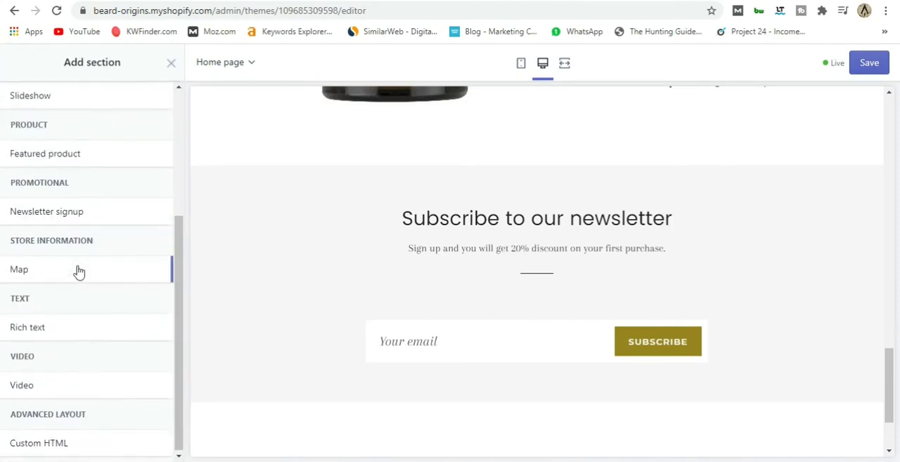
{"action": "mouse_move", "coordinate": [69, 275]}
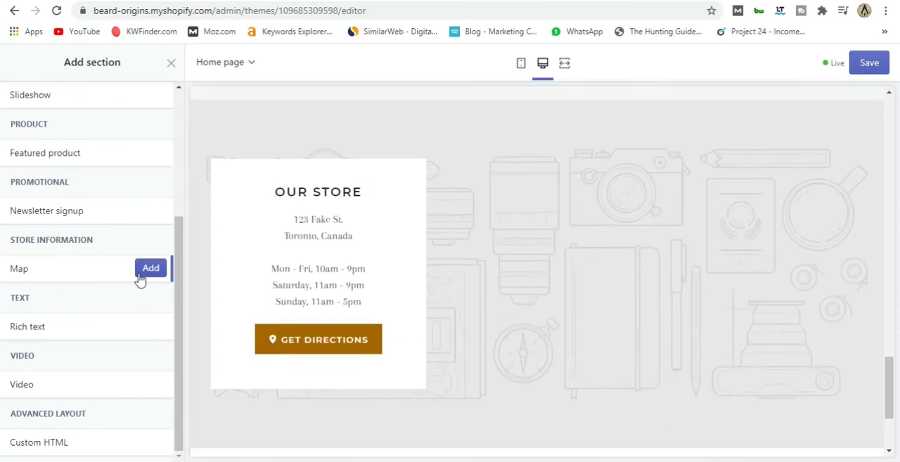
{"action": "left_click", "coordinate": [140, 277]}
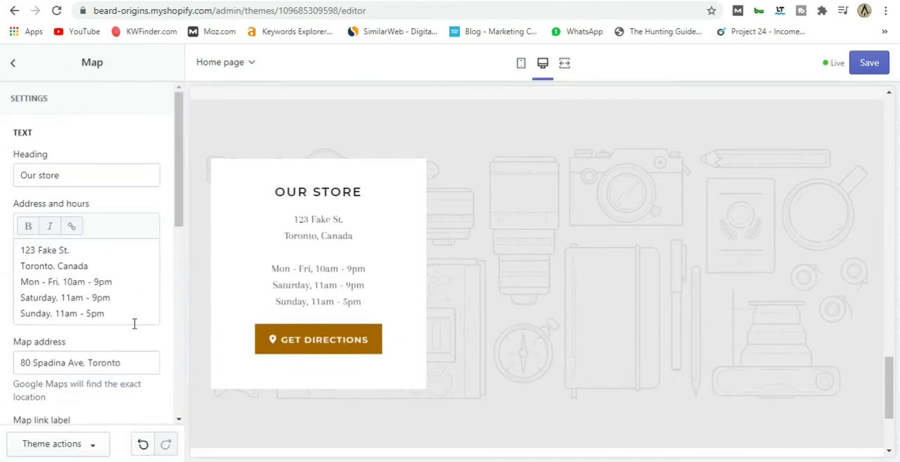
{"action": "left_click_drag", "start_coordinate": [77, 176], "coordinate": [4, 183]}
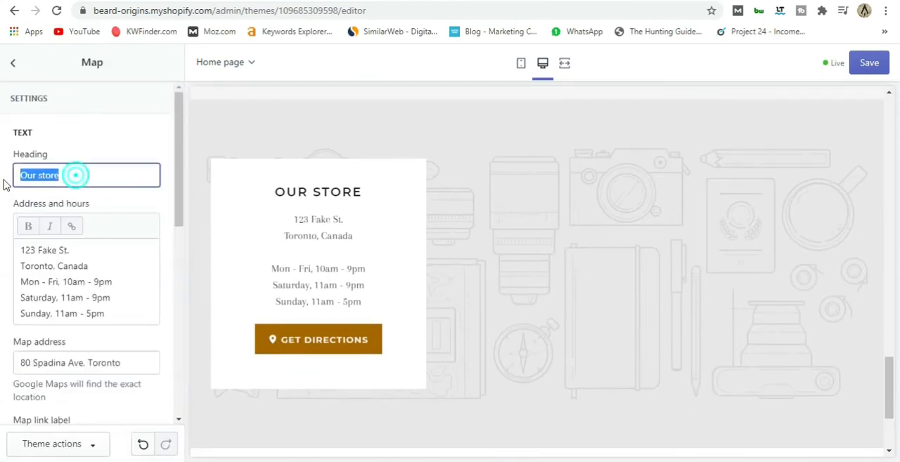
{"action": "type", "text": "Mi"}
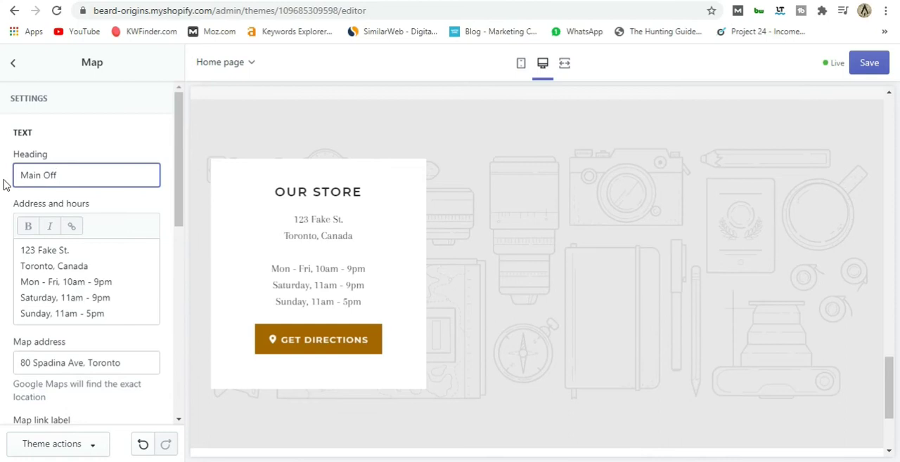
Replace the placeholder street line in the Map section's address and hours with the store's street address.
{"action": "left_click_drag", "start_coordinate": [80, 247], "coordinate": [14, 248]}
{"action": "scroll", "coordinate": [119, 219], "scroll_direction": "down", "scroll_amount": 1}
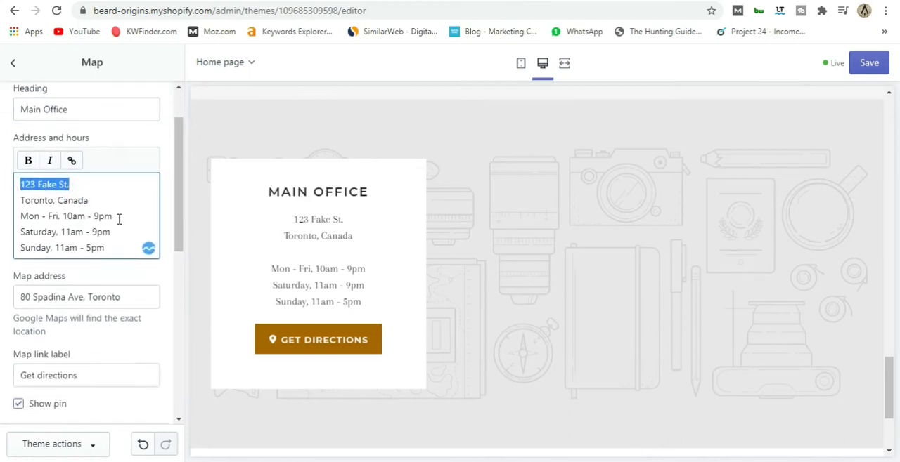
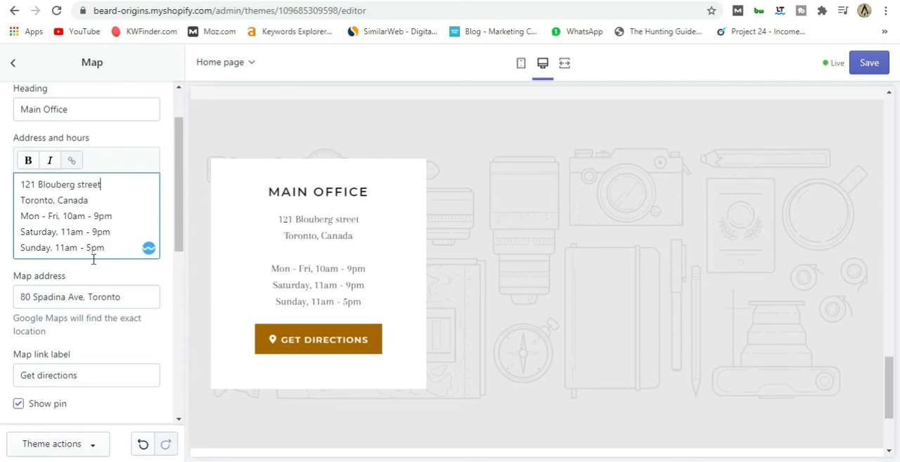
Replace the placeholder city line in the Map section's address and hours with Cape Town.
{"action": "scroll", "coordinate": [93, 260], "scroll_direction": "down", "scroll_amount": 1}
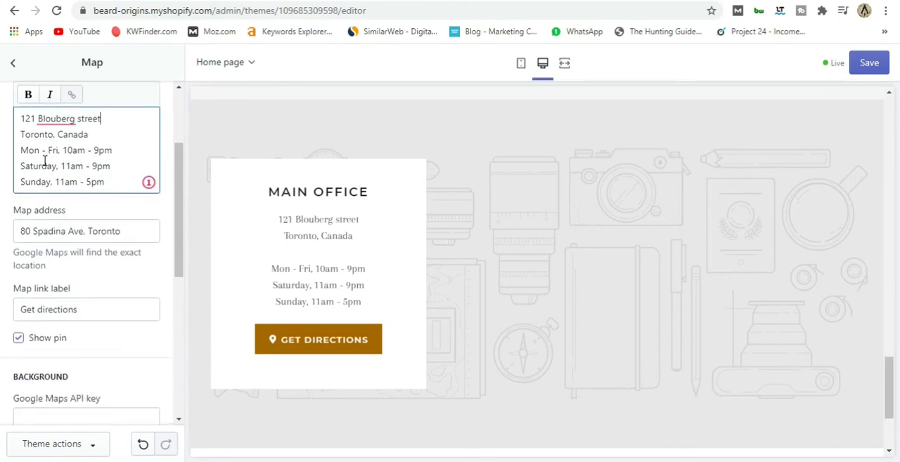
{"action": "left_click_drag", "start_coordinate": [93, 135], "coordinate": [11, 145]}
{"action": "type", "text": "Cpae"}
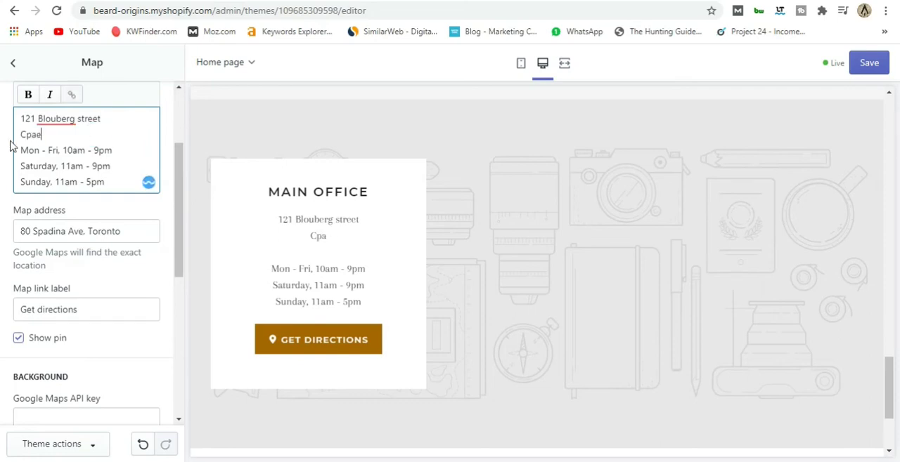
{"action": "key", "text": "BackSpace"}
{"action": "key", "text": "BackSpace"}
{"action": "key", "text": "BackSpace"}
{"action": "type", "text": "a"}
{"action": "type", "text": "pe T"}
{"action": "type", "text": "onw"}
{"action": "key", "text": "BackSpace"}
{"action": "key", "text": "BackSpace"}
{"action": "type", "text": "nw"}
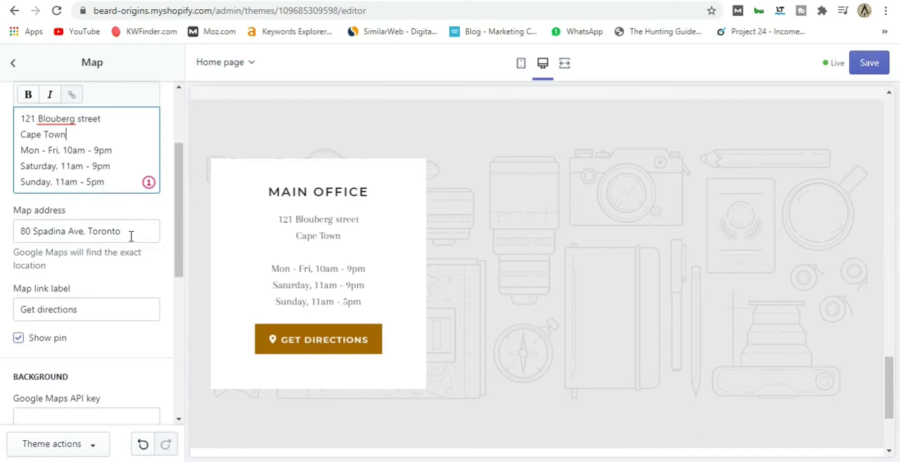
Test the Map section's Get directions link in Google Maps and return to the theme editor.
{"action": "left_click", "coordinate": [17, 230]}
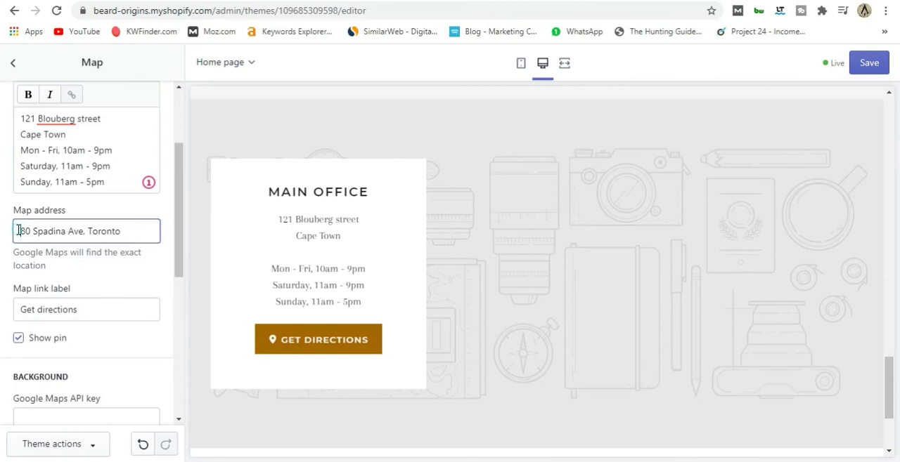
{"action": "left_click", "coordinate": [342, 344]}
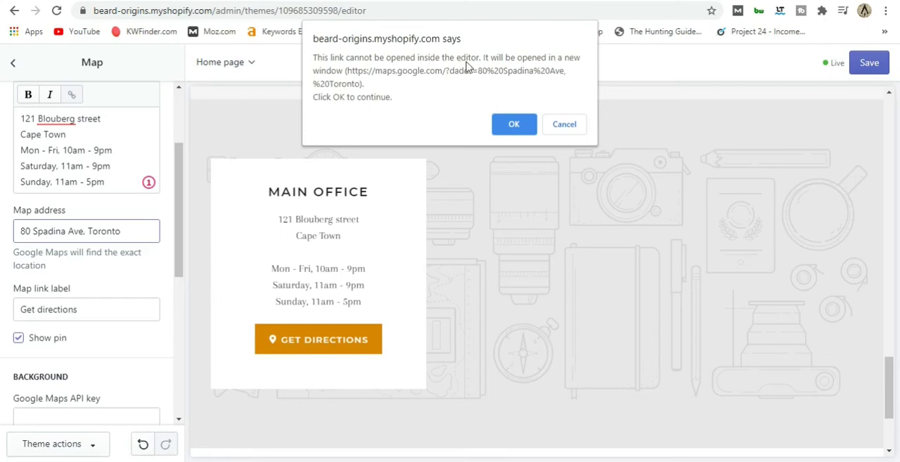
{"action": "left_click", "coordinate": [513, 124]}
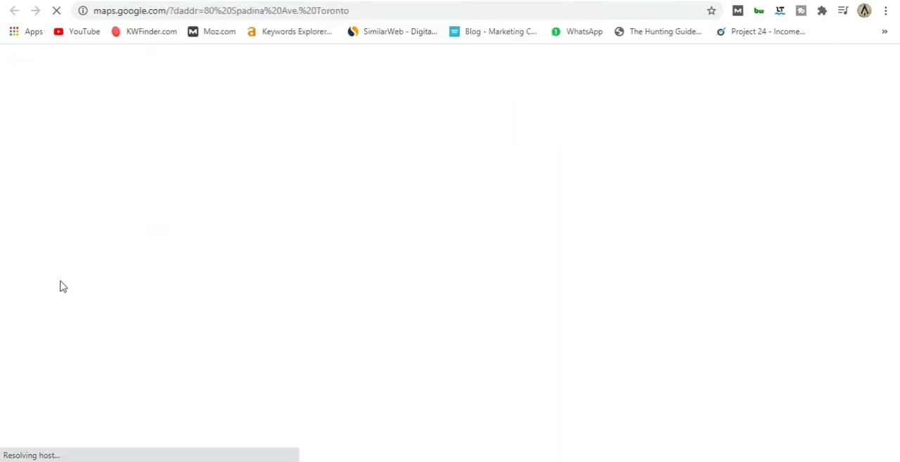
{"action": "left_click", "coordinate": [145, 0]}
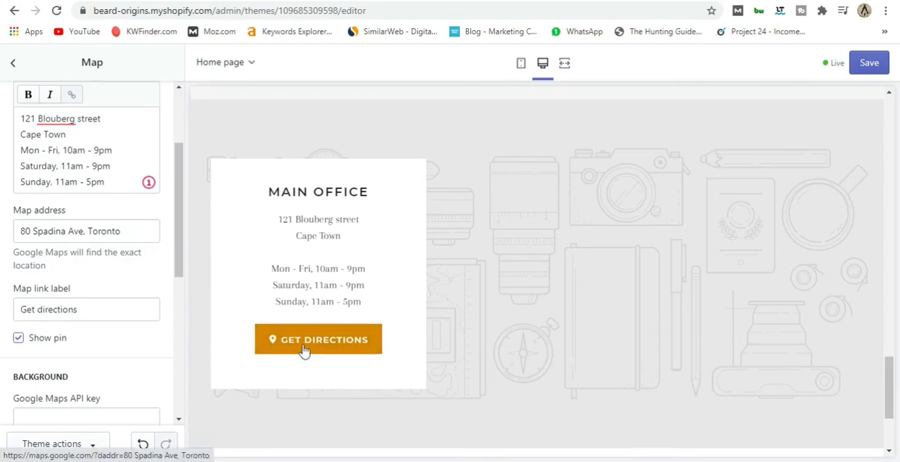
Set the library photo of the bearded man smoking a cigar as the Map section's background image.
{"action": "scroll", "coordinate": [143, 256], "scroll_direction": "down", "scroll_amount": 3}
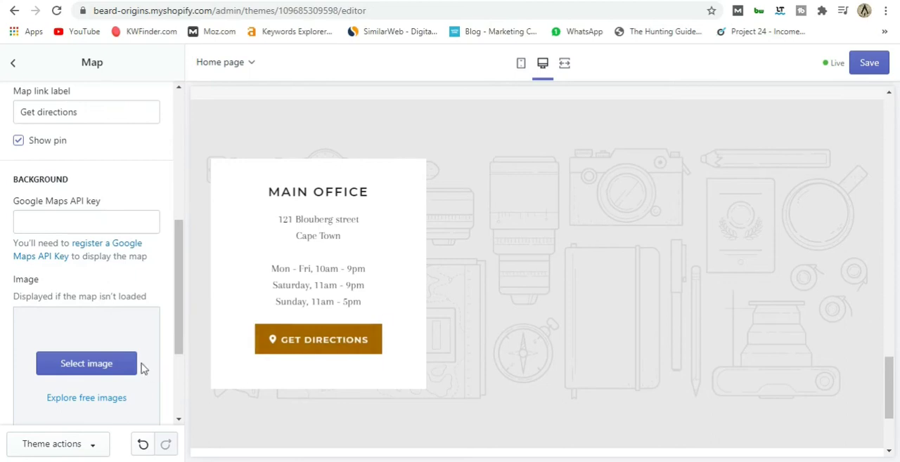
{"action": "scroll", "coordinate": [130, 374], "scroll_direction": "down", "scroll_amount": 1}
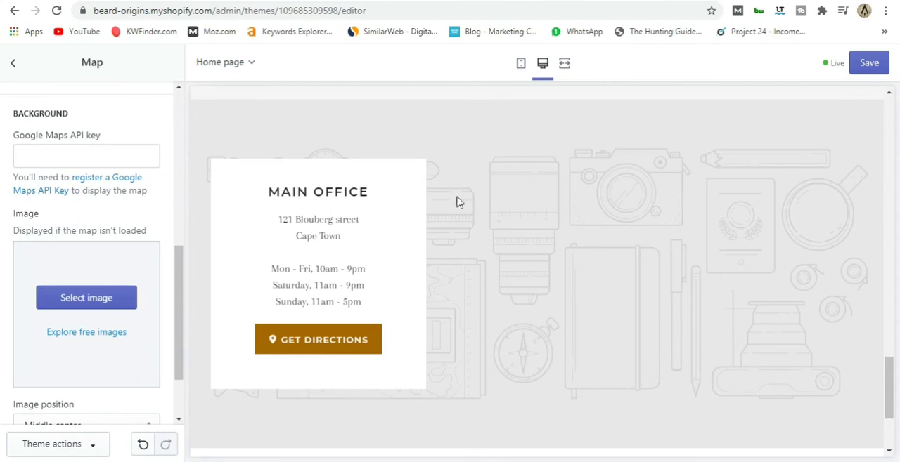
{"action": "left_click", "coordinate": [104, 304]}
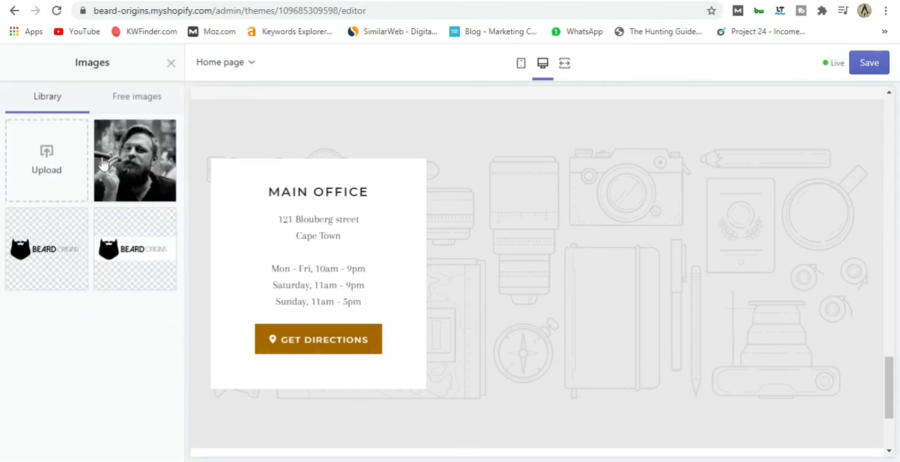
{"action": "left_click", "coordinate": [124, 158]}
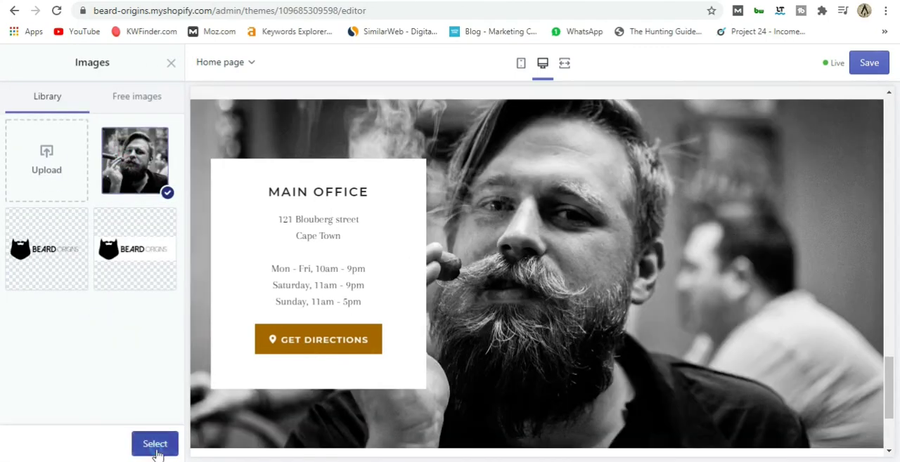
{"action": "left_click", "coordinate": [155, 448]}
{"action": "scroll", "coordinate": [70, 305], "scroll_direction": "down", "scroll_amount": 2}
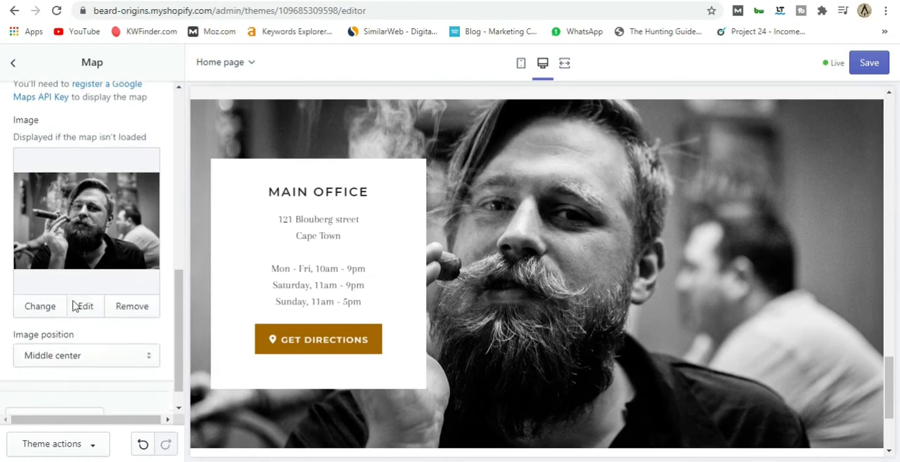
Review the home page preview from the introduction text down to the Map section and footer.
{"action": "scroll", "coordinate": [524, 288], "scroll_direction": "up", "scroll_amount": 5}
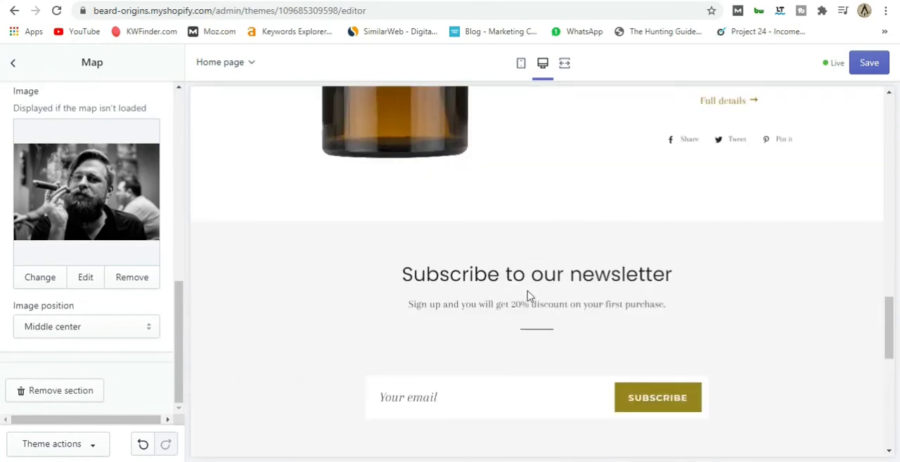
{"action": "scroll", "coordinate": [528, 296], "scroll_direction": "down", "scroll_amount": 7}
{"action": "scroll", "coordinate": [529, 296], "scroll_direction": "up", "scroll_amount": 9}
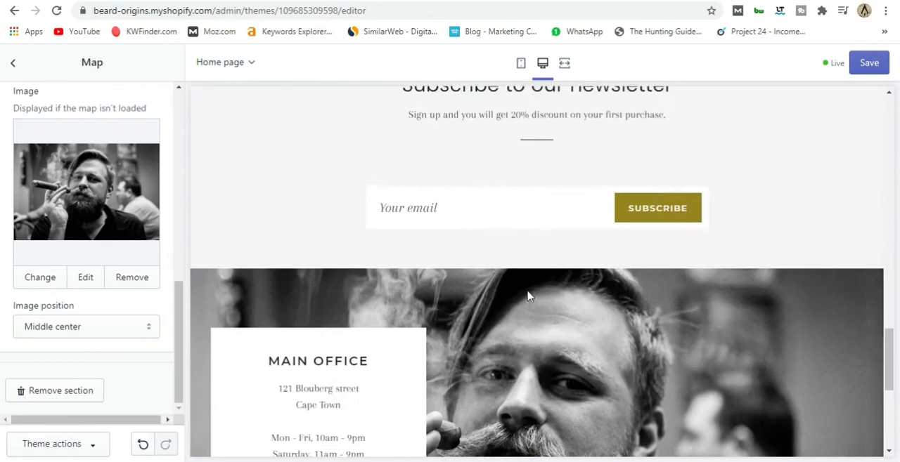
{"action": "scroll", "coordinate": [529, 296], "scroll_direction": "up", "scroll_amount": 8}
{"action": "scroll", "coordinate": [528, 297], "scroll_direction": "down", "scroll_amount": 6}
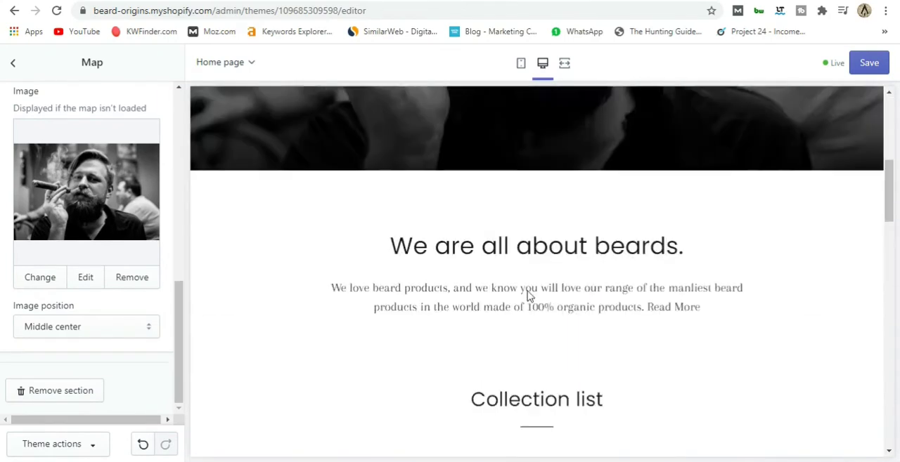
{"action": "scroll", "coordinate": [527, 302], "scroll_direction": "down", "scroll_amount": 8}
{"action": "scroll", "coordinate": [531, 301], "scroll_direction": "up", "scroll_amount": 2}
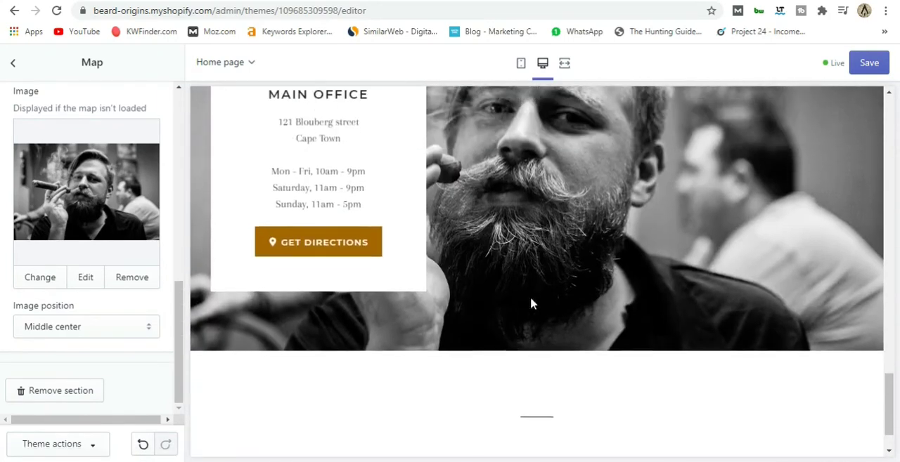
Open the Footer section's settings and set the Facebook link to the placeholder #.
{"action": "left_click", "coordinate": [12, 64]}
{"action": "scroll", "coordinate": [102, 323], "scroll_direction": "down", "scroll_amount": 1}
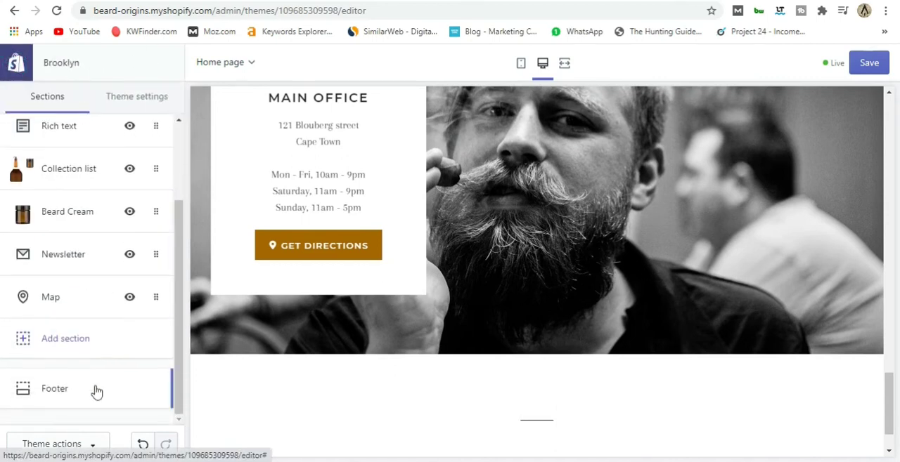
{"action": "left_click", "coordinate": [65, 383]}
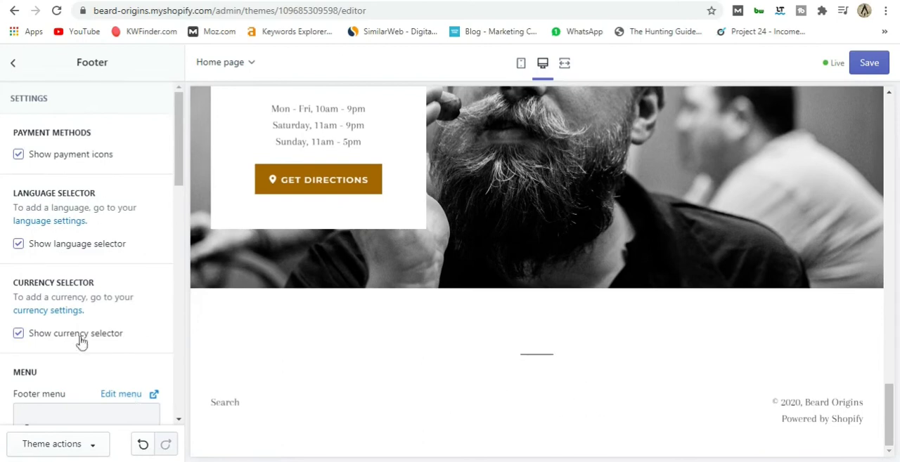
{"action": "scroll", "coordinate": [80, 342], "scroll_direction": "down", "scroll_amount": 3}
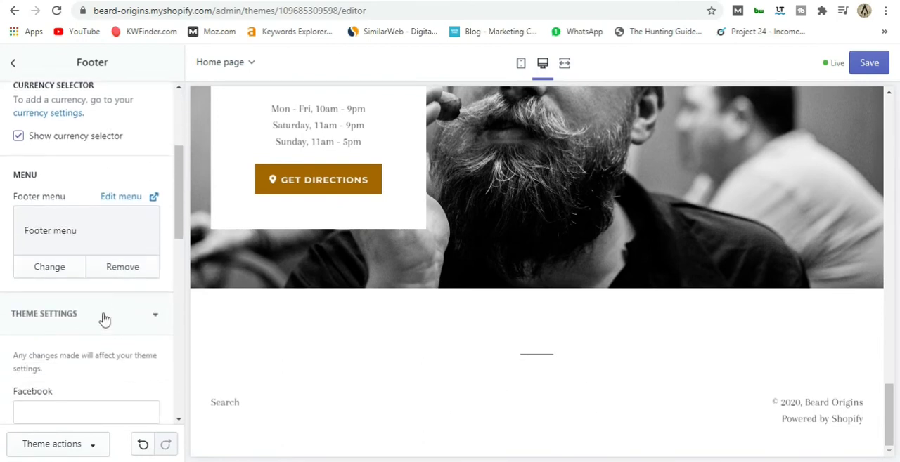
{"action": "left_click", "coordinate": [104, 313]}
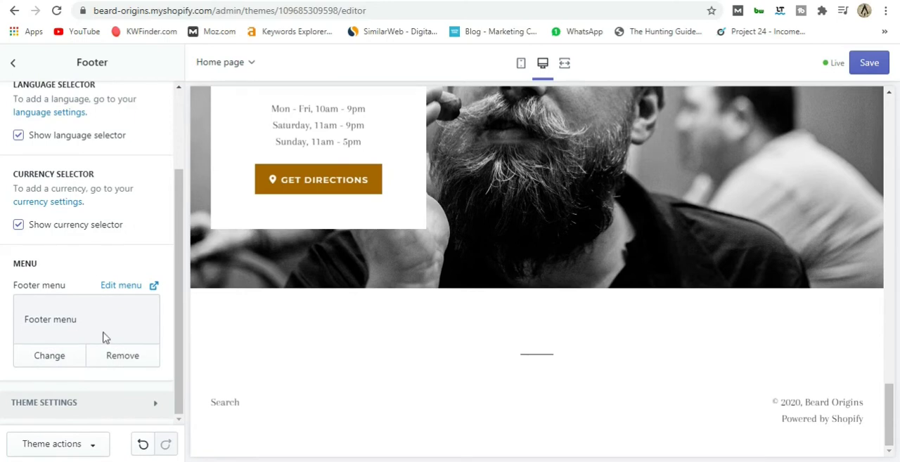
{"action": "left_click", "coordinate": [105, 403]}
{"action": "scroll", "coordinate": [102, 393], "scroll_direction": "down", "scroll_amount": 4}
{"action": "left_click", "coordinate": [58, 208]}
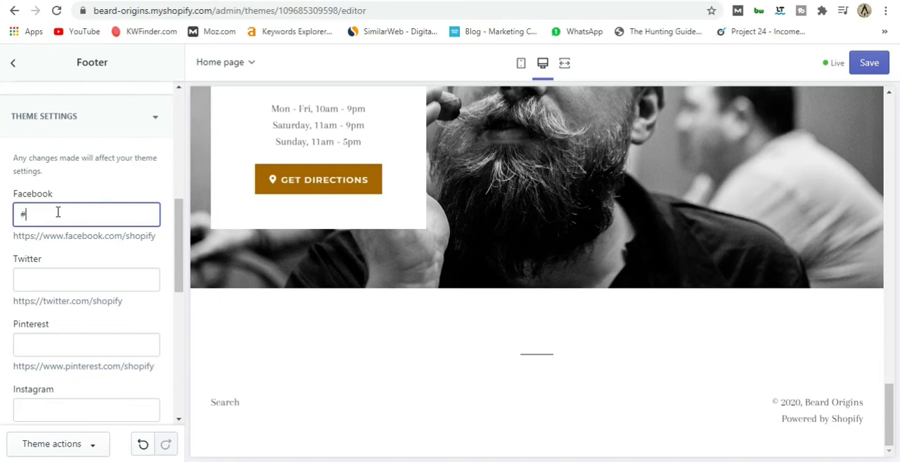
Set the footer's Twitter, Pinterest and Instagram links to the placeholder #.
{"action": "left_click", "coordinate": [52, 280]}
{"action": "type", "text": "3"}
{"action": "scroll", "coordinate": [52, 284], "scroll_direction": "down", "scroll_amount": 2}
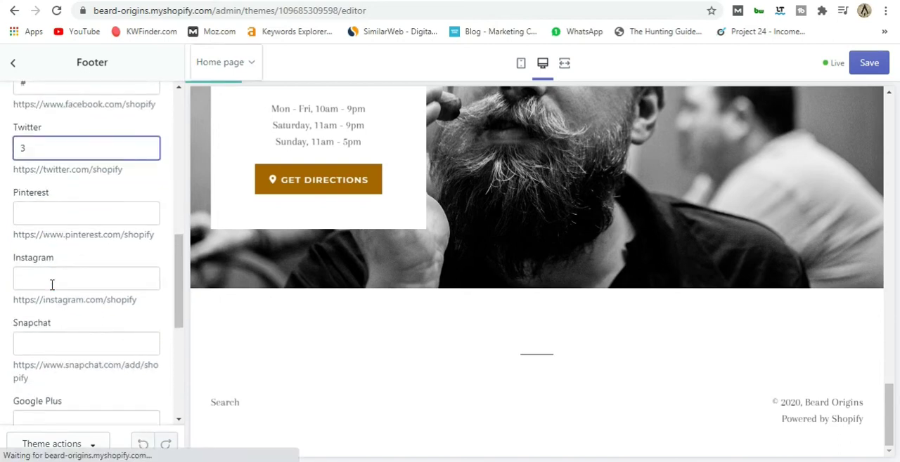
{"action": "type", "text": "#"}
{"action": "left_click", "coordinate": [52, 211]}
{"action": "type", "text": "#"}
{"action": "left_click", "coordinate": [58, 272]}
{"action": "type", "text": "#"}
Check the social links in the footer preview and save the theme changes.
{"action": "scroll", "coordinate": [70, 285], "scroll_direction": "up", "scroll_amount": 3}
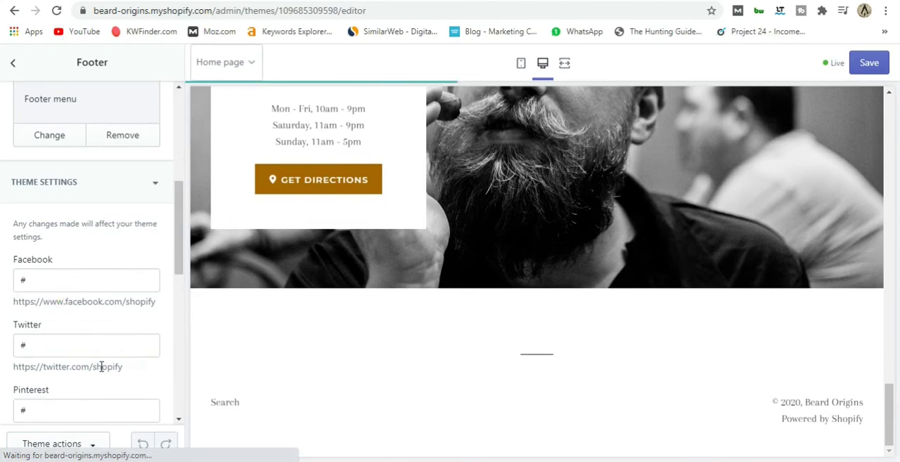
{"action": "scroll", "coordinate": [99, 366], "scroll_direction": "down", "scroll_amount": 1}
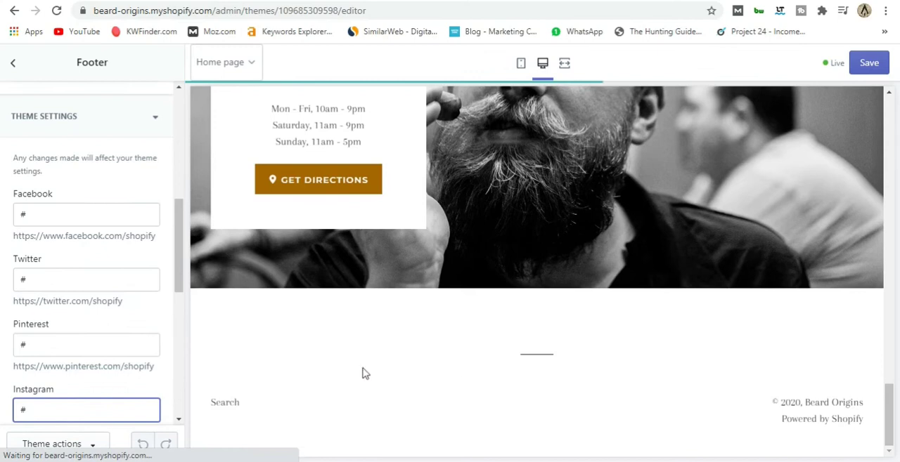
{"action": "scroll", "coordinate": [409, 361], "scroll_direction": "down", "scroll_amount": 1}
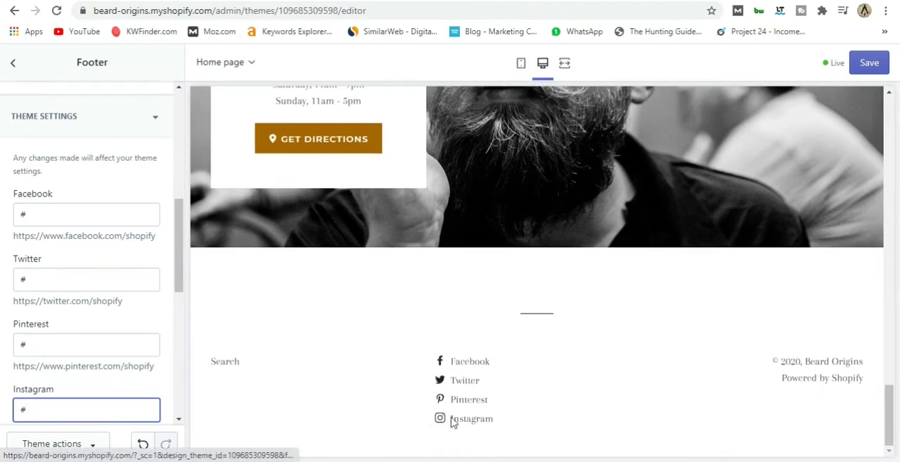
{"action": "scroll", "coordinate": [123, 320], "scroll_direction": "down", "scroll_amount": 2}
{"action": "scroll", "coordinate": [127, 323], "scroll_direction": "up", "scroll_amount": 5}
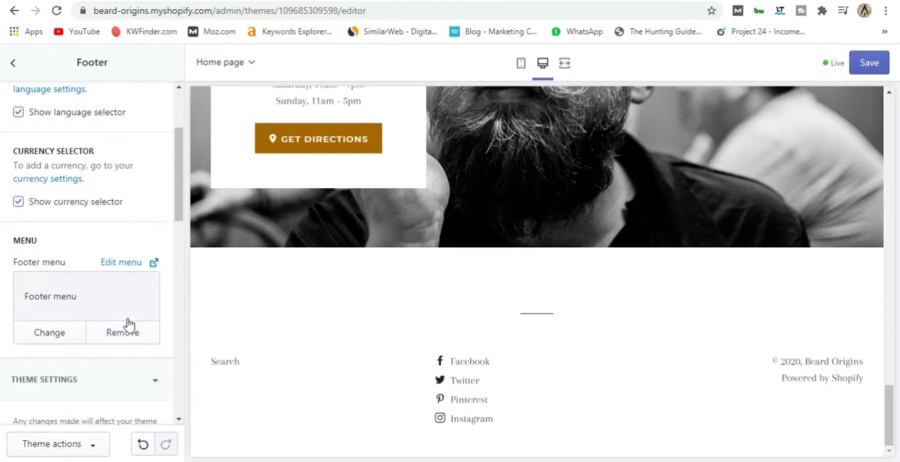
{"action": "scroll", "coordinate": [129, 324], "scroll_direction": "up", "scroll_amount": 2}
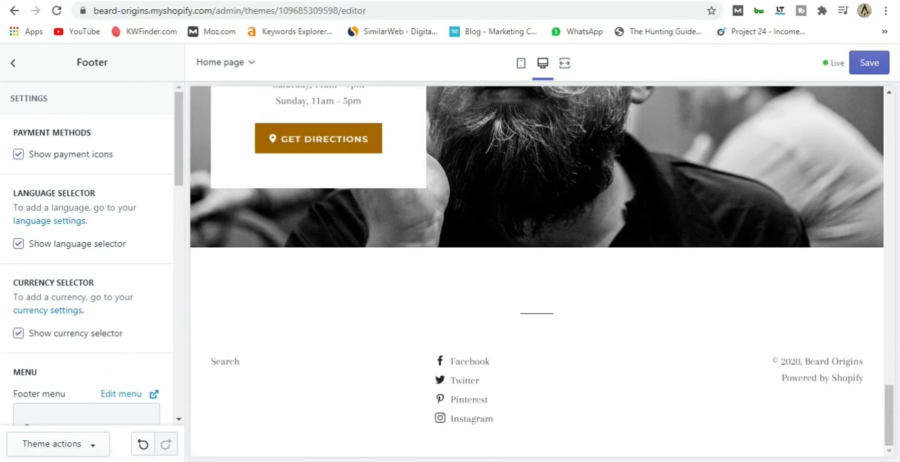
{"action": "left_click", "coordinate": [12, 63]}
{"action": "left_click", "coordinate": [869, 64]}
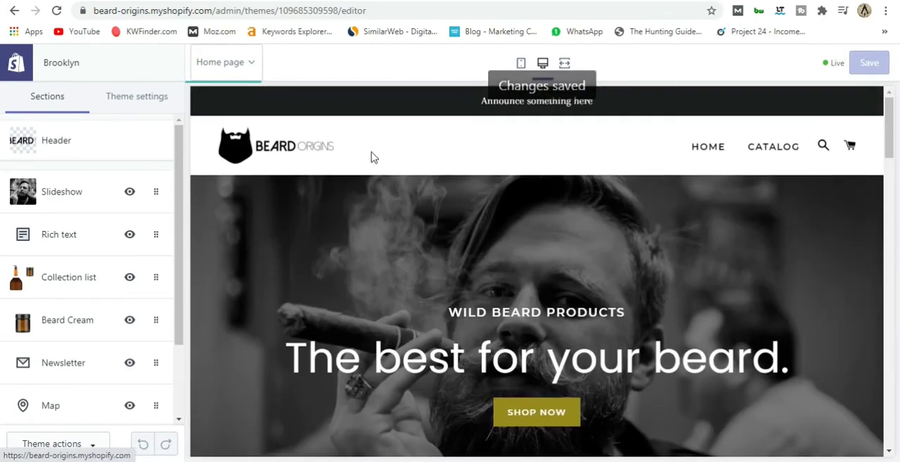
Review the saved home page in the desktop preview and from header to footer in the mobile preview.
{"action": "scroll", "coordinate": [474, 197], "scroll_direction": "down", "scroll_amount": 5}
{"action": "scroll", "coordinate": [469, 195], "scroll_direction": "down", "scroll_amount": 5}
{"action": "scroll", "coordinate": [469, 195], "scroll_direction": "up", "scroll_amount": 12}
{"action": "left_click", "coordinate": [520, 64]}
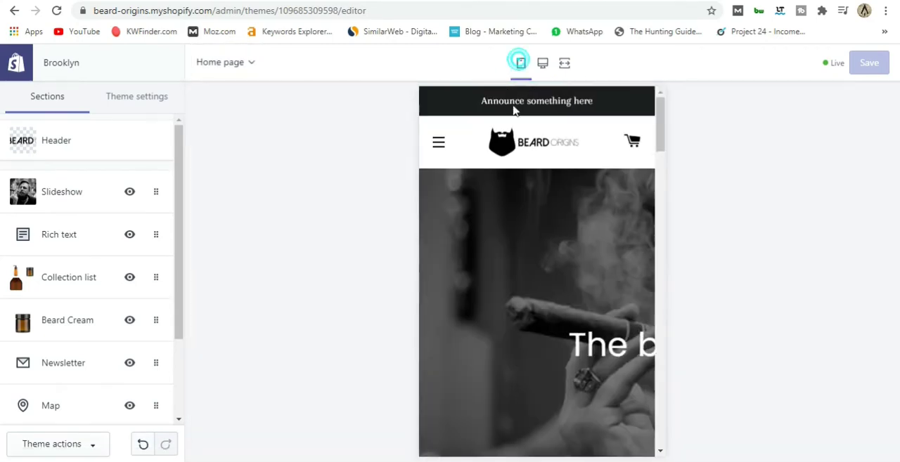
{"action": "scroll", "coordinate": [529, 196], "scroll_direction": "down", "scroll_amount": 8}
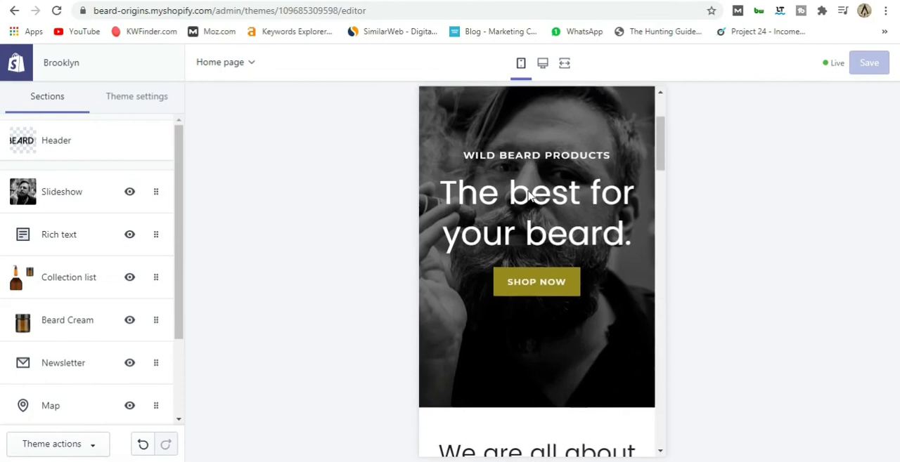
{"action": "scroll", "coordinate": [528, 197], "scroll_direction": "down", "scroll_amount": 10}
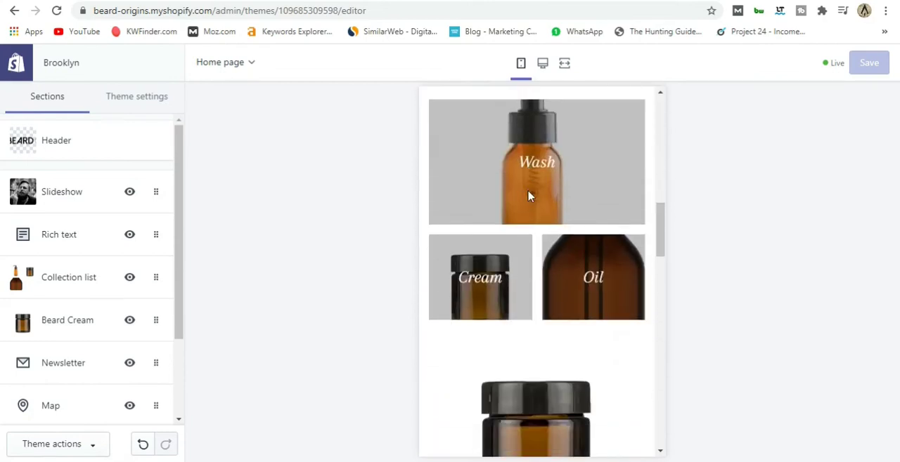
{"action": "scroll", "coordinate": [529, 196], "scroll_direction": "down", "scroll_amount": 10}
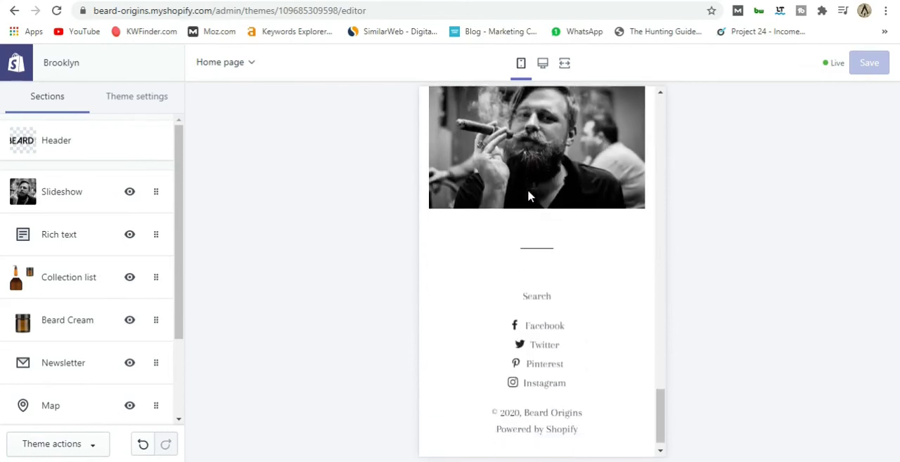
{"action": "scroll", "coordinate": [529, 196], "scroll_direction": "up", "scroll_amount": 10}
{"action": "scroll", "coordinate": [528, 196], "scroll_direction": "up", "scroll_amount": 10}
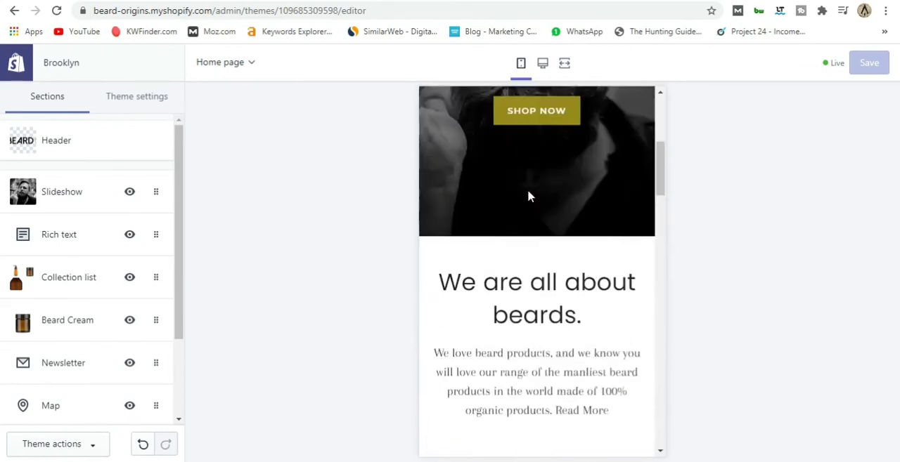
Restore the desktop preview of the home page and leave the theme editor for the Themes page.
{"action": "left_click", "coordinate": [542, 64]}
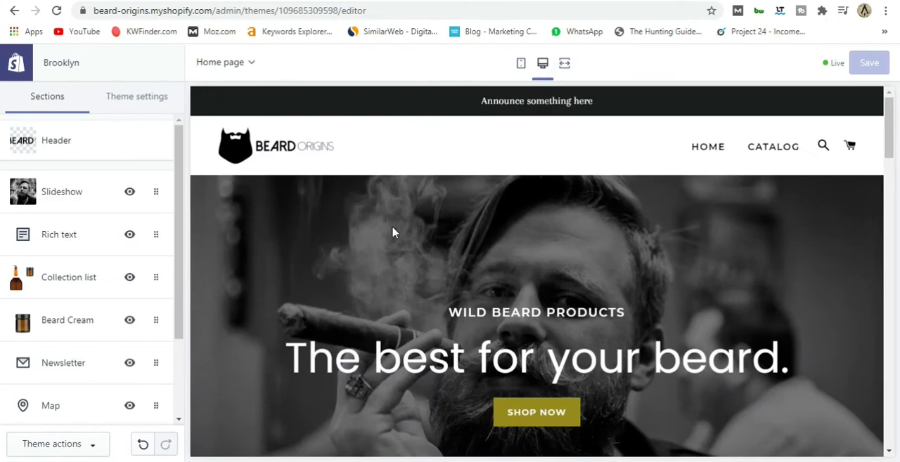
{"action": "scroll", "coordinate": [394, 233], "scroll_direction": "down", "scroll_amount": 5}
{"action": "scroll", "coordinate": [368, 235], "scroll_direction": "up", "scroll_amount": 5}
{"action": "left_click", "coordinate": [23, 63]}
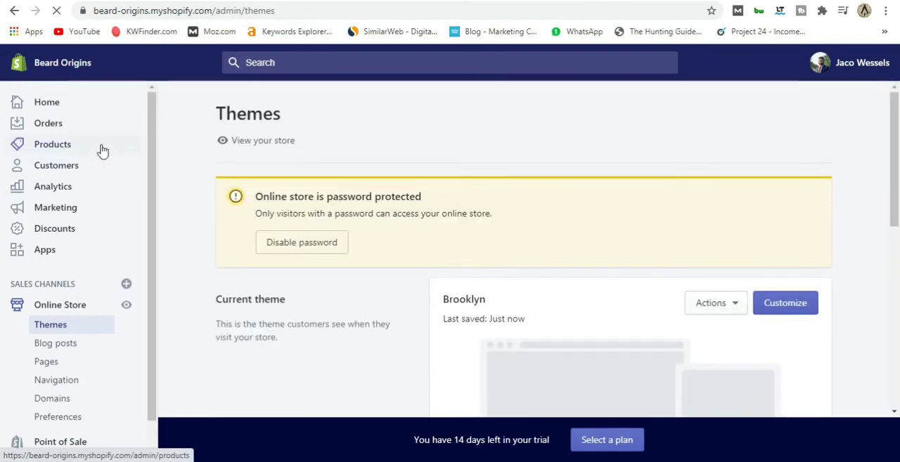
Start a new online store page and title it About Us.
{"action": "scroll", "coordinate": [92, 278], "scroll_direction": "down", "scroll_amount": 1}
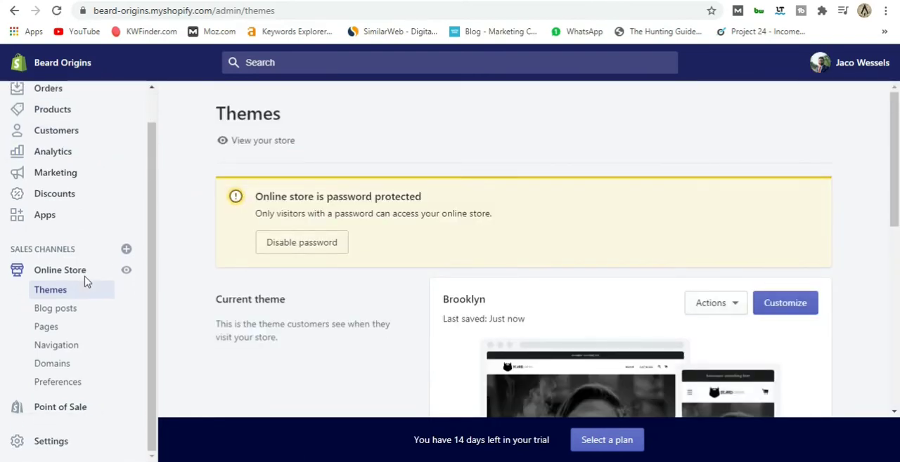
{"action": "left_click", "coordinate": [47, 328]}
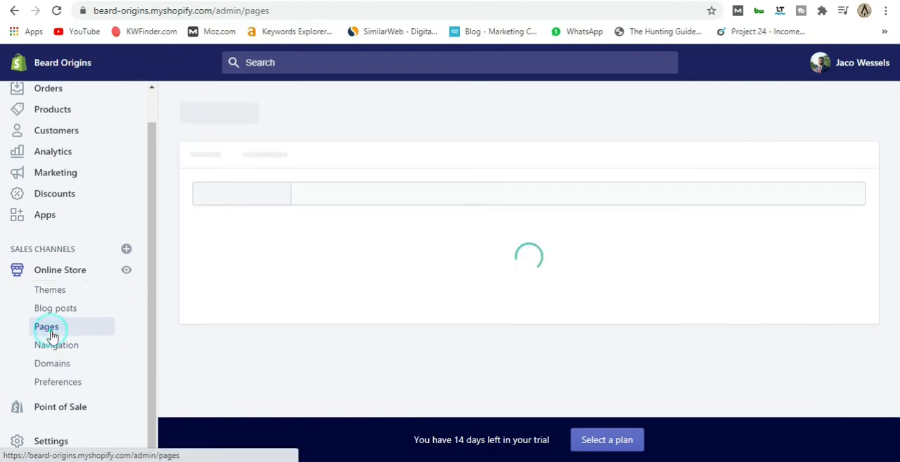
{"action": "scroll", "coordinate": [276, 336], "scroll_direction": "down", "scroll_amount": 3}
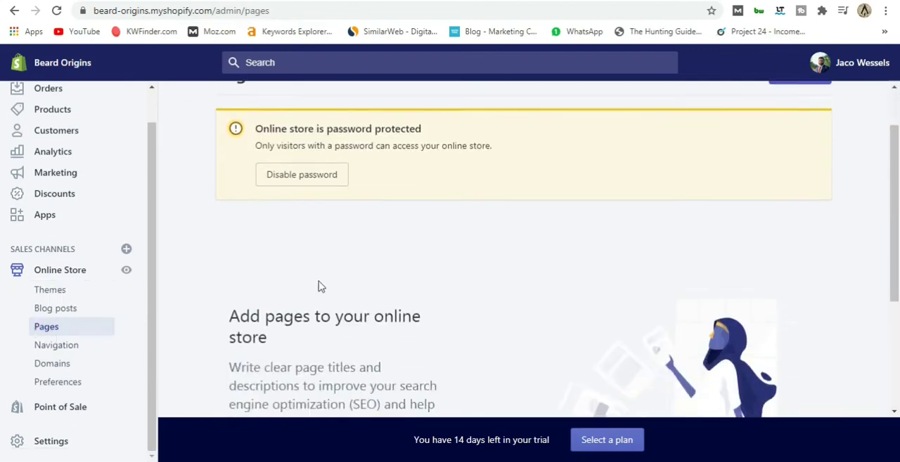
{"action": "left_click", "coordinate": [268, 324]}
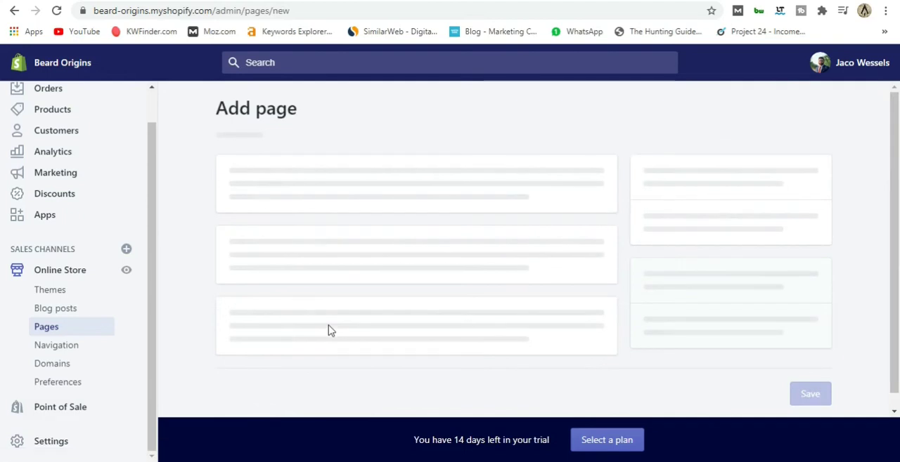
{"action": "left_click", "coordinate": [275, 231]}
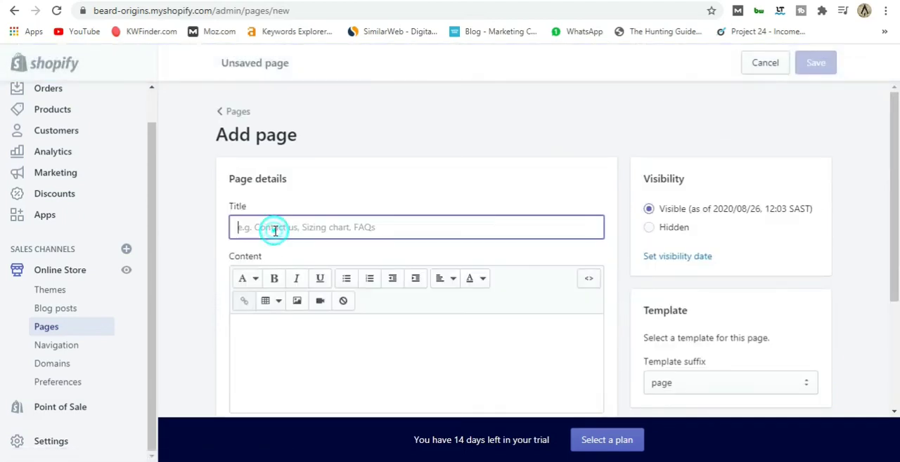
{"action": "type", "text": "About Us"}
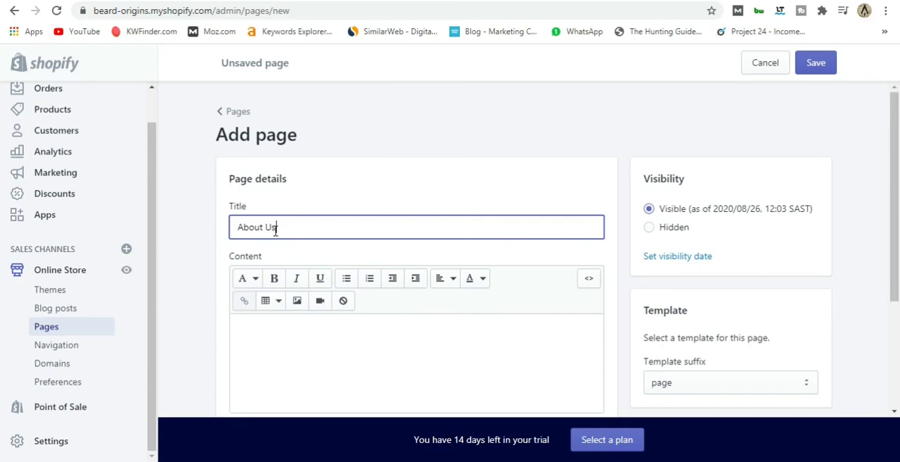
Paste the Lorem ipsum placeholder paragraph as the About Us page's content and save the page.
{"action": "scroll", "coordinate": [276, 231], "scroll_direction": "down", "scroll_amount": 3}
{"action": "left_click", "coordinate": [285, 162]}
{"action": "type", "text": "Lorem ipsum dolor sit amet, consectetur adipiscing elit, sed do eiusmod tempor incididunt ut labore et dolore magna aliqua. Ut enim ad minim veniam, quis nostrud exercitation ullamco laboris nisi ut aliquip ex ea commodo consequat. Duis aute irure dolor in reprehenderit in voluptate velit esse cillum dolore eu"}
{"action": "scroll", "coordinate": [336, 207], "scroll_direction": "up", "scroll_amount": 3}
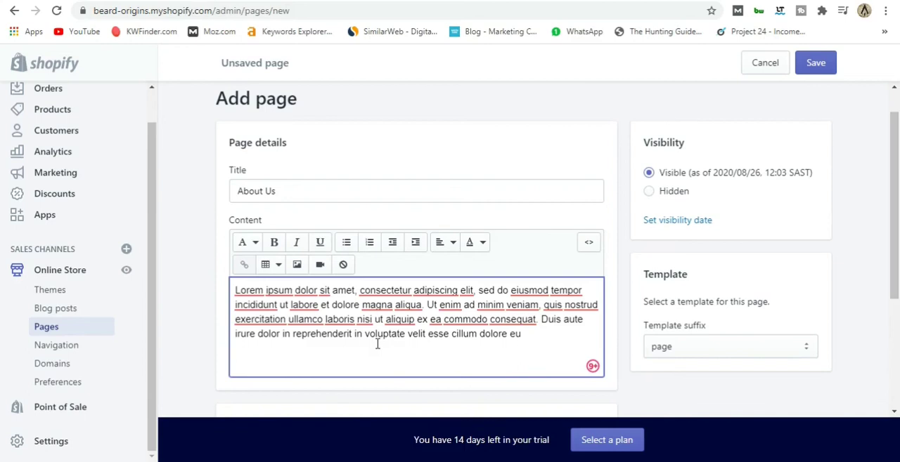
{"action": "scroll", "coordinate": [401, 335], "scroll_direction": "down", "scroll_amount": 5}
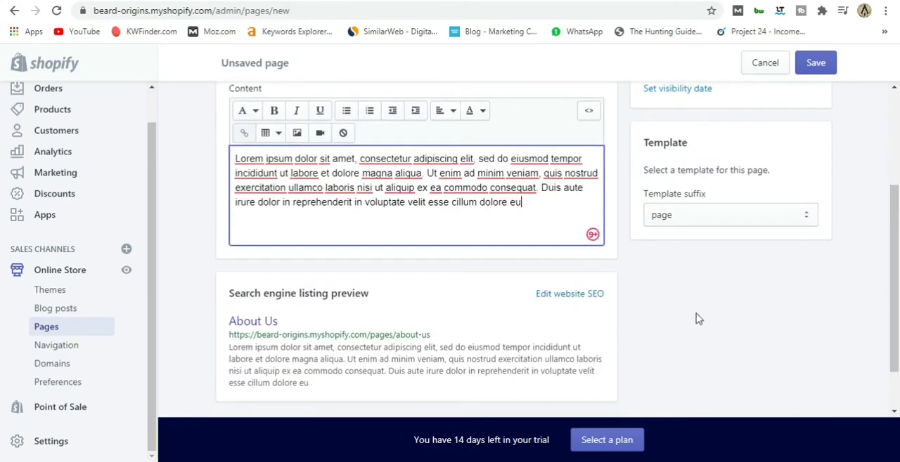
{"action": "left_click", "coordinate": [809, 378]}
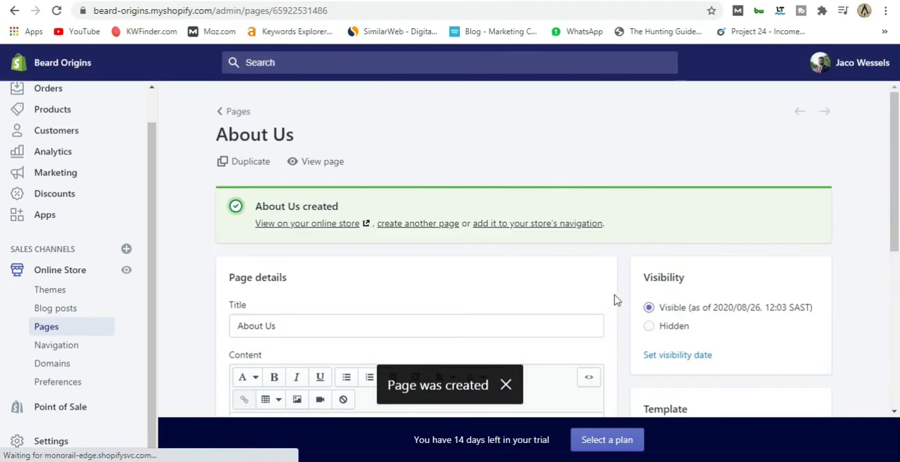
Look through the text style options, switch on bold, italic and underline for the About Us content, and save the page.
{"action": "scroll", "coordinate": [614, 300], "scroll_direction": "down", "scroll_amount": 3}
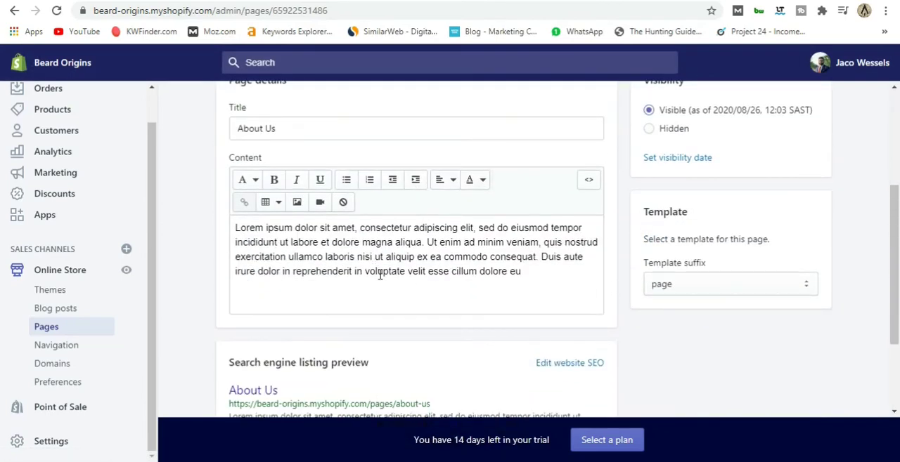
{"action": "left_click", "coordinate": [255, 181]}
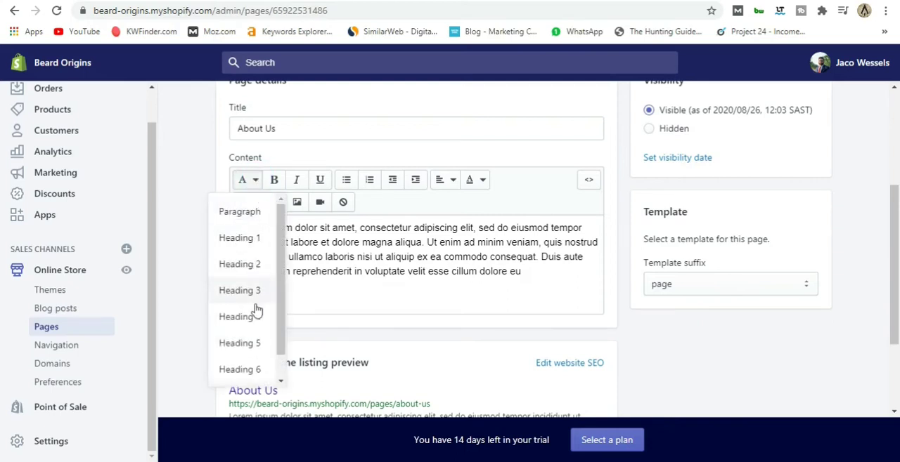
{"action": "left_click", "coordinate": [276, 184]}
{"action": "left_click", "coordinate": [298, 181]}
{"action": "left_click", "coordinate": [319, 180]}
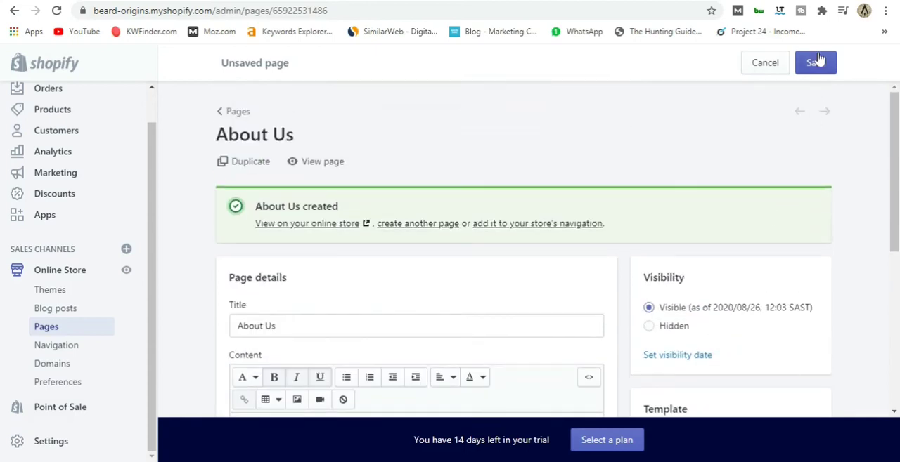
{"action": "left_click", "coordinate": [816, 62]}
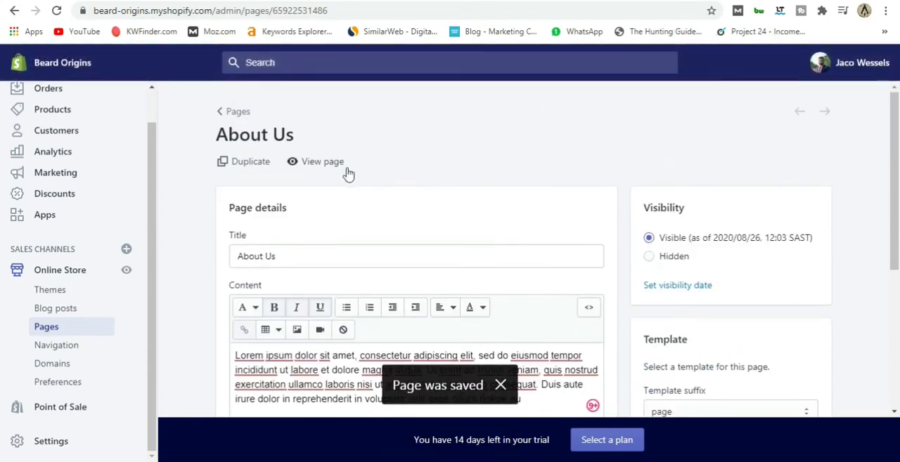
View the About Us page in the storefront from header to footer and close the preview.
{"action": "left_click", "coordinate": [322, 161]}
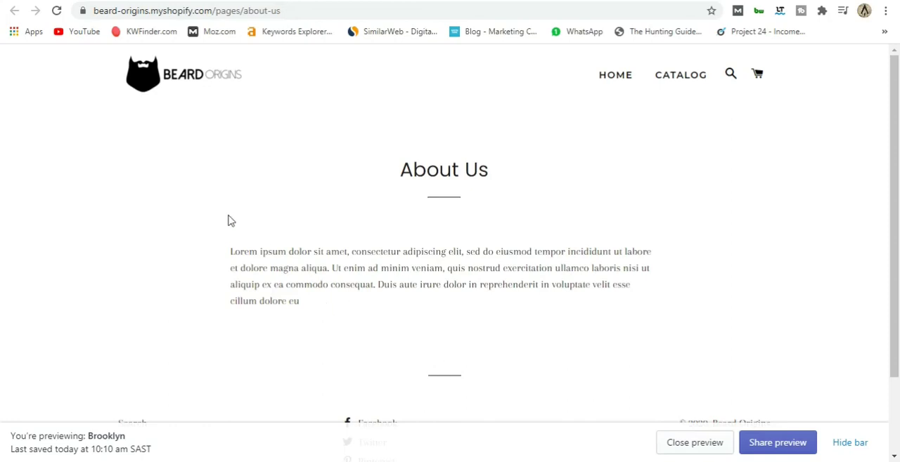
{"action": "scroll", "coordinate": [300, 274], "scroll_direction": "down", "scroll_amount": 2}
{"action": "scroll", "coordinate": [305, 275], "scroll_direction": "up", "scroll_amount": 2}
{"action": "scroll", "coordinate": [528, 252], "scroll_direction": "down", "scroll_amount": 3}
{"action": "scroll", "coordinate": [518, 250], "scroll_direction": "up", "scroll_amount": 3}
{"action": "key", "text": "ctrl+w"}
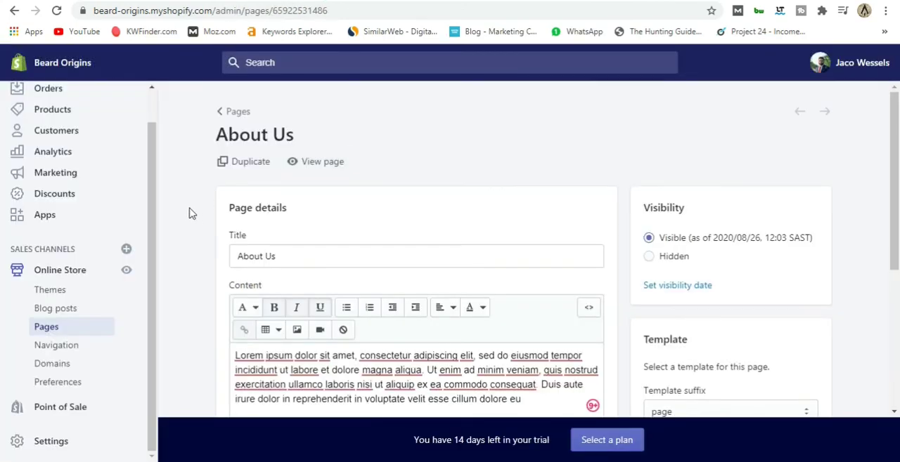
Return to the pages list and start another page titled Contact Us.
{"action": "scroll", "coordinate": [188, 213], "scroll_direction": "down", "scroll_amount": 3}
{"action": "scroll", "coordinate": [189, 213], "scroll_direction": "up", "scroll_amount": 3}
{"action": "left_click", "coordinate": [72, 329]}
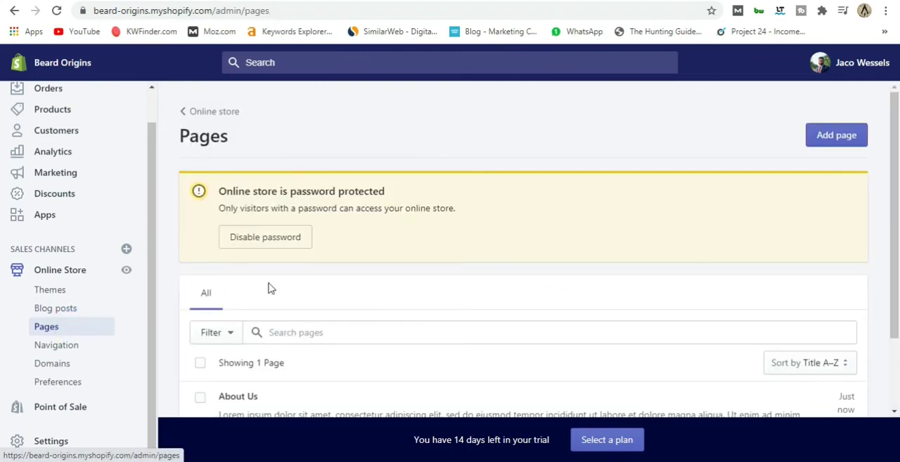
{"action": "left_click", "coordinate": [844, 143]}
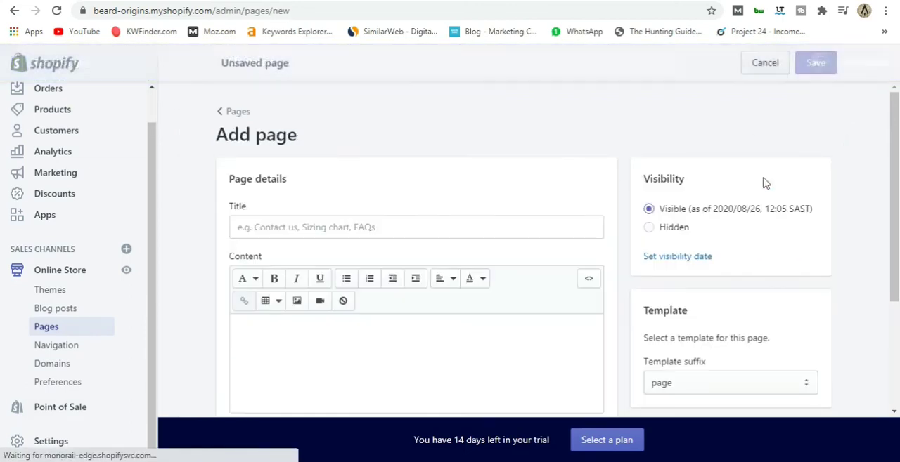
{"action": "left_click", "coordinate": [317, 226]}
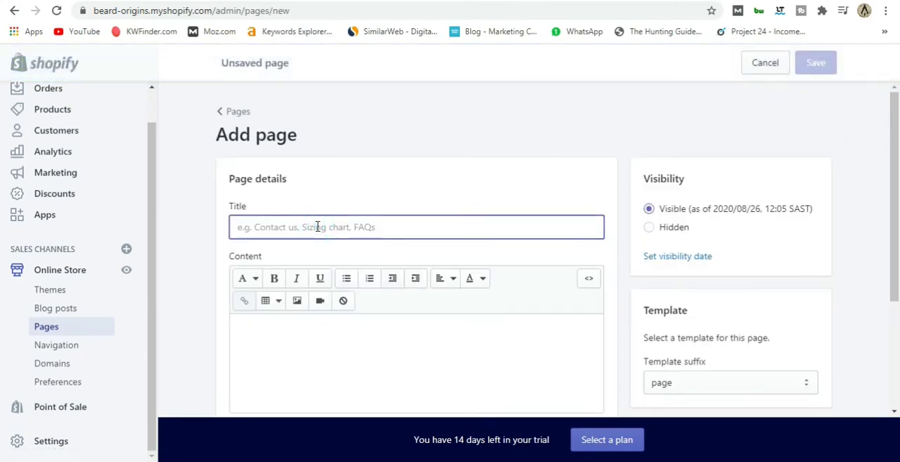
{"action": "type", "text": "Contact Us"}
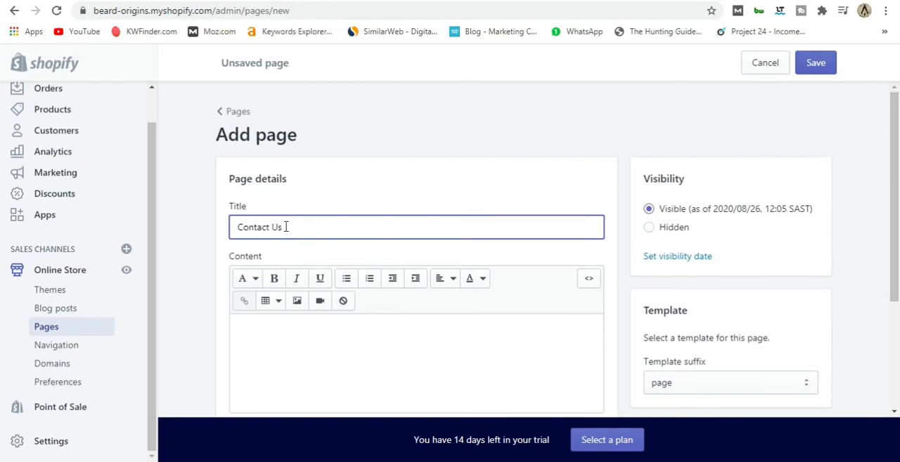
Assign the page.contact template to the Contact Us page and save it with no content.
{"action": "scroll", "coordinate": [472, 218], "scroll_direction": "down", "scroll_amount": 2}
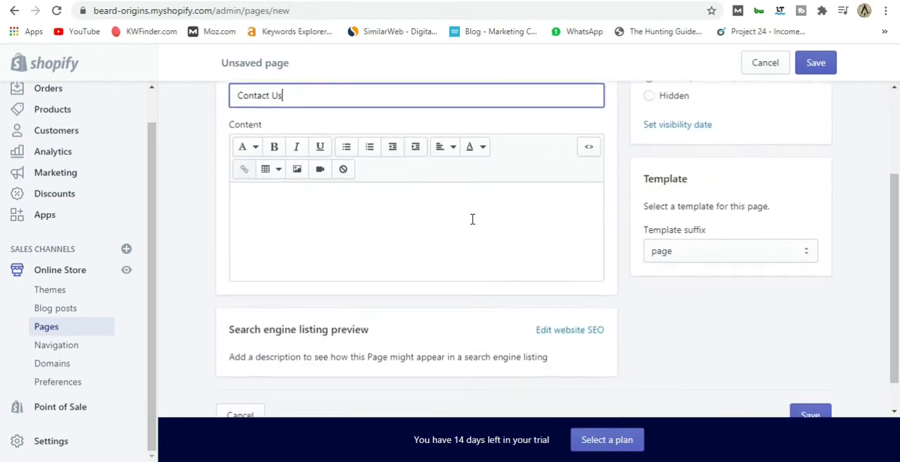
{"action": "left_click", "coordinate": [691, 252]}
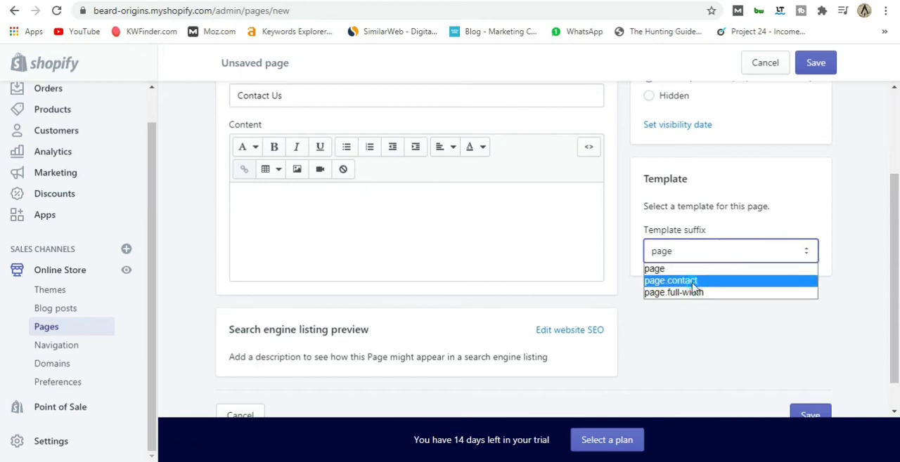
{"action": "left_click", "coordinate": [692, 283]}
{"action": "left_click", "coordinate": [813, 408]}
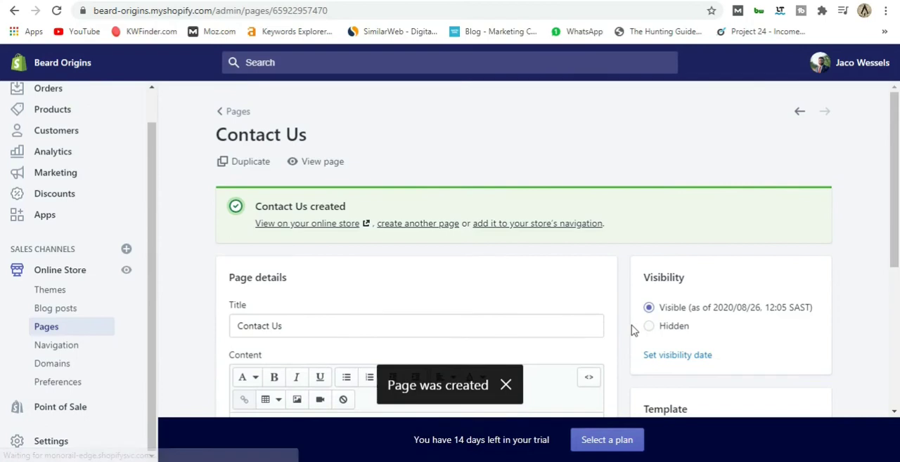
View the Contact Us page in the storefront and try the contact form's name, email, phone number and message fields.
{"action": "left_click", "coordinate": [323, 166]}
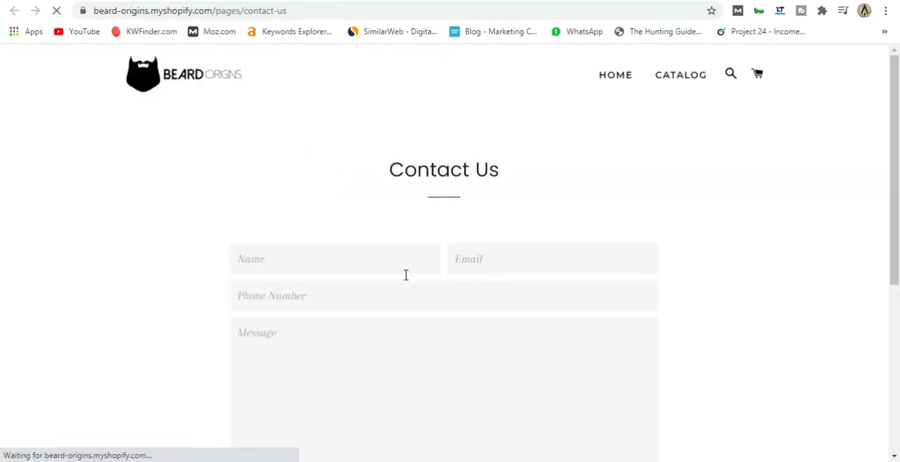
{"action": "scroll", "coordinate": [195, 256], "scroll_direction": "down", "scroll_amount": 2}
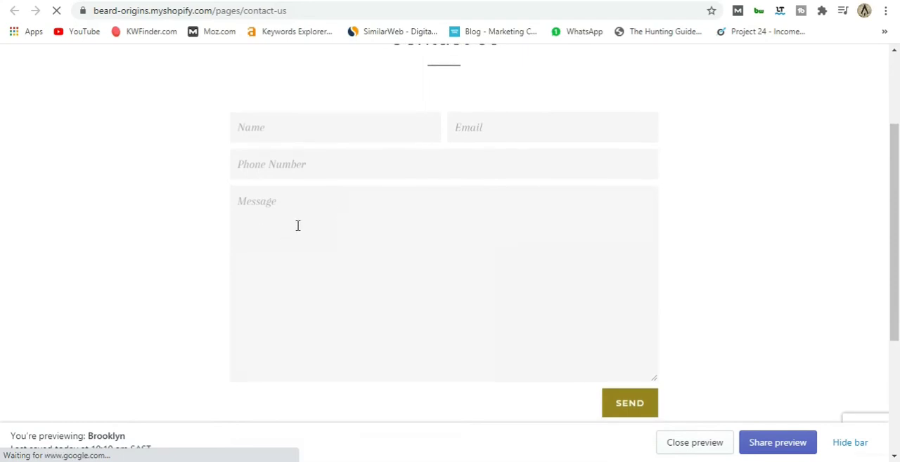
{"action": "scroll", "coordinate": [302, 228], "scroll_direction": "down", "scroll_amount": 1}
{"action": "scroll", "coordinate": [309, 231], "scroll_direction": "up", "scroll_amount": 2}
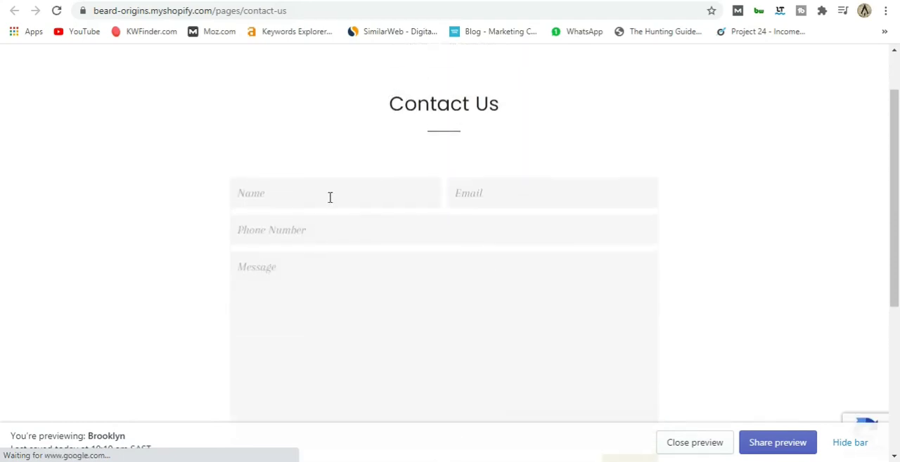
{"action": "left_click", "coordinate": [277, 195]}
{"action": "left_click", "coordinate": [454, 195]}
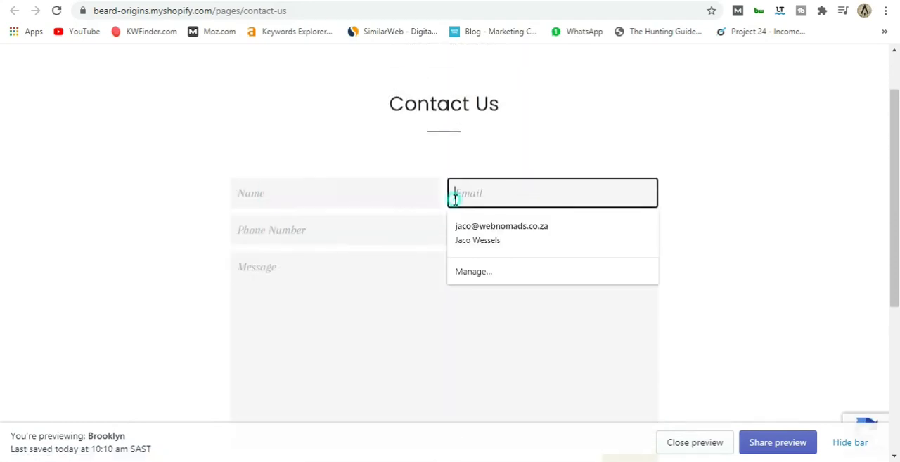
{"action": "left_click", "coordinate": [373, 246]}
{"action": "left_click", "coordinate": [285, 274]}
{"action": "left_click", "coordinate": [185, 247]}
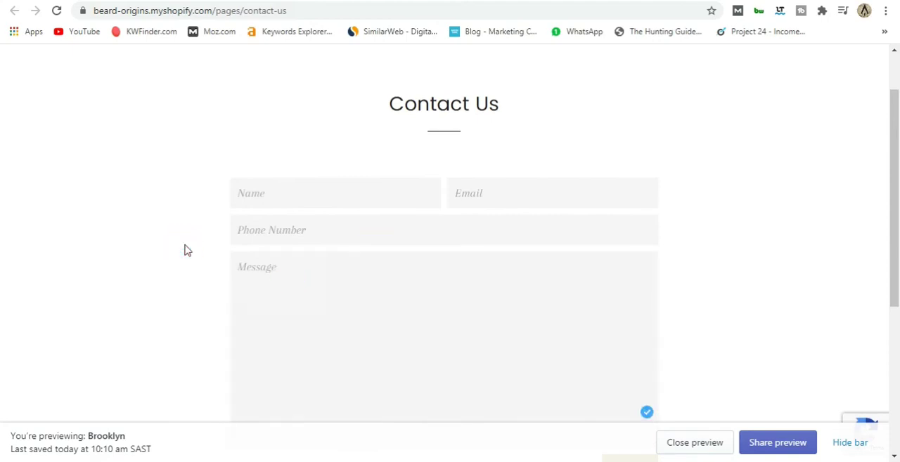
Check the Contact Us form down to its Send button and close the storefront preview.
{"action": "scroll", "coordinate": [186, 250], "scroll_direction": "down", "scroll_amount": 3}
{"action": "scroll", "coordinate": [186, 250], "scroll_direction": "up", "scroll_amount": 2}
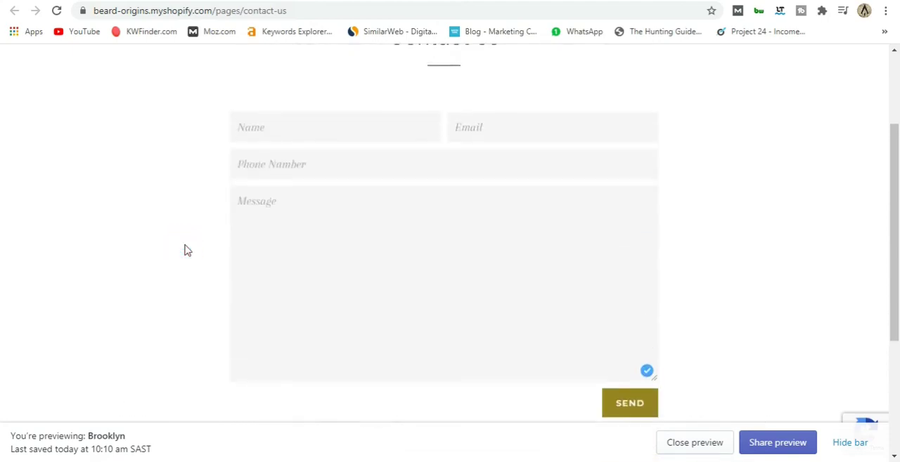
{"action": "scroll", "coordinate": [186, 250], "scroll_direction": "down", "scroll_amount": 1}
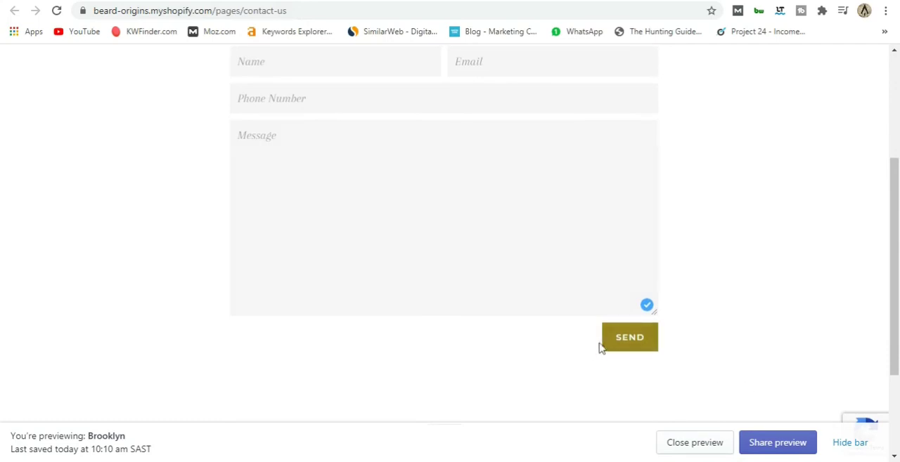
{"action": "scroll", "coordinate": [501, 383], "scroll_direction": "up", "scroll_amount": 3}
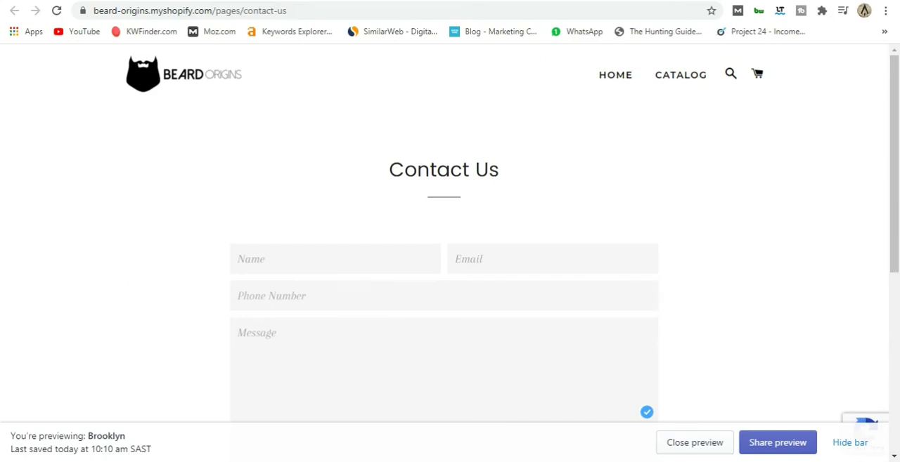
{"action": "left_click", "coordinate": [170, 0]}
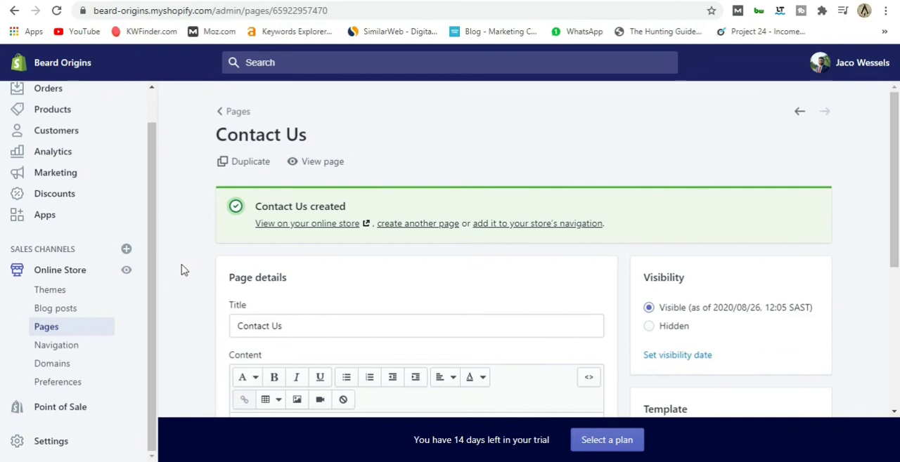
Check the Contact Us template and the list of created pages, and go to the store's navigation menus.
{"action": "scroll", "coordinate": [185, 270], "scroll_direction": "down", "scroll_amount": 2}
{"action": "scroll", "coordinate": [182, 270], "scroll_direction": "down", "scroll_amount": 2}
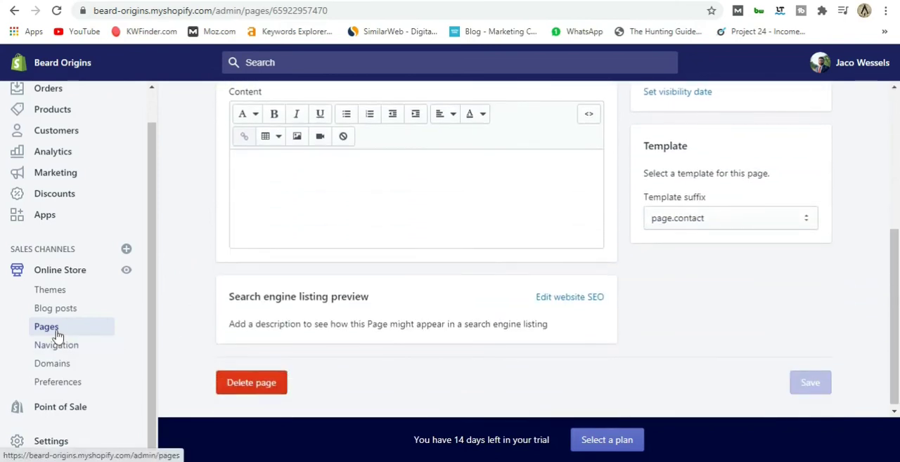
{"action": "left_click", "coordinate": [58, 336]}
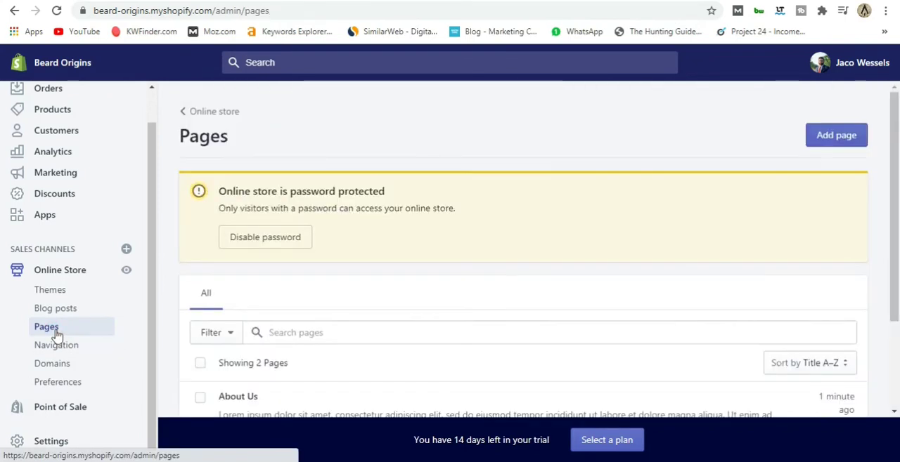
{"action": "scroll", "coordinate": [251, 316], "scroll_direction": "down", "scroll_amount": 2}
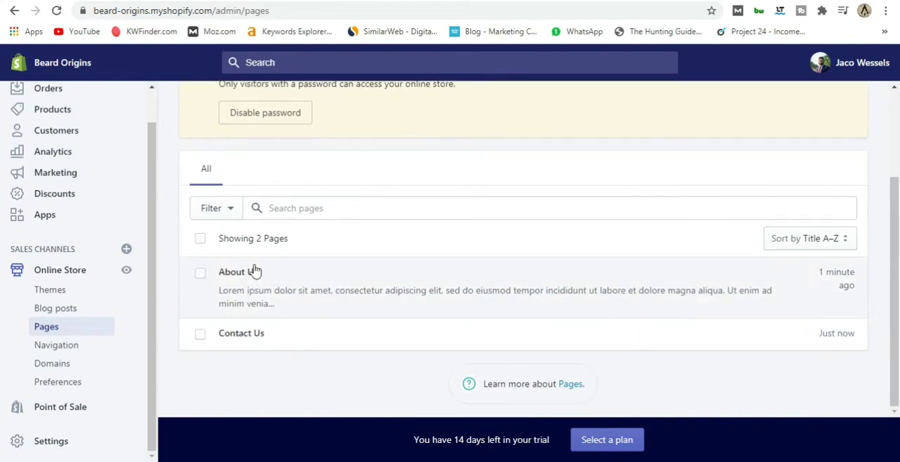
{"action": "left_click", "coordinate": [75, 346]}
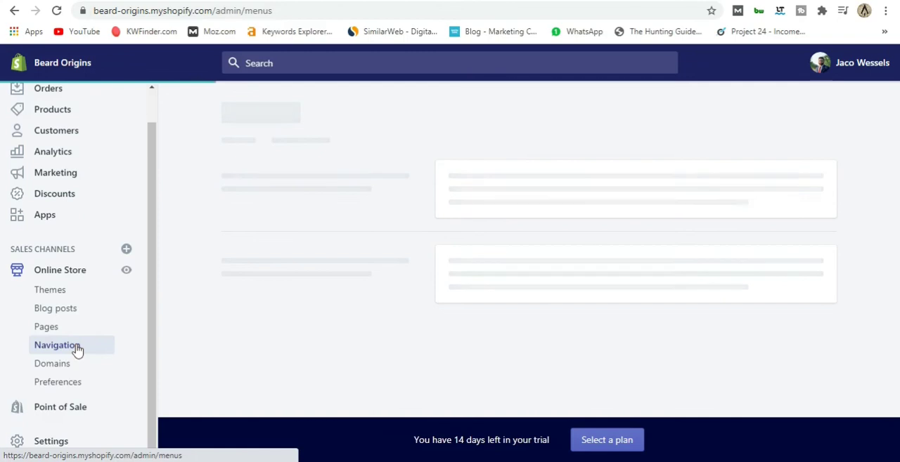
Rename the Catalog item in the Main menu to Shop, keeping its link to All Products.
{"action": "scroll", "coordinate": [215, 276], "scroll_direction": "down", "scroll_amount": 1}
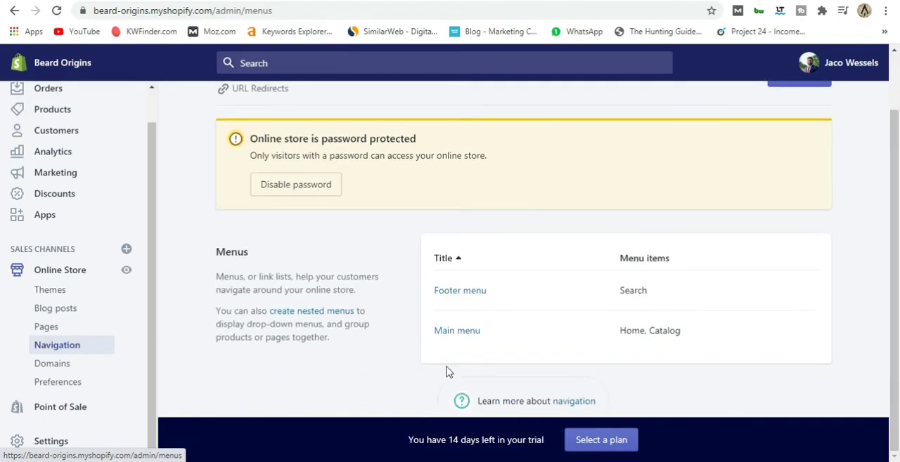
{"action": "left_click", "coordinate": [449, 331]}
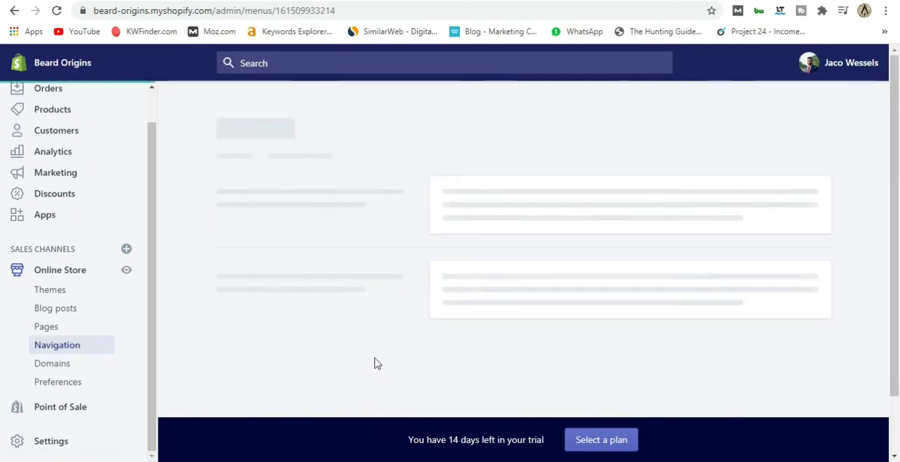
{"action": "scroll", "coordinate": [200, 259], "scroll_direction": "down", "scroll_amount": 1}
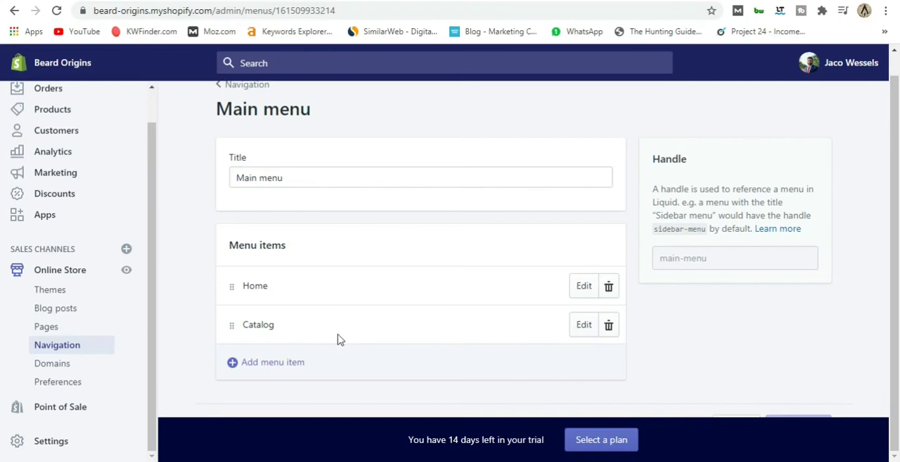
{"action": "left_click", "coordinate": [584, 326]}
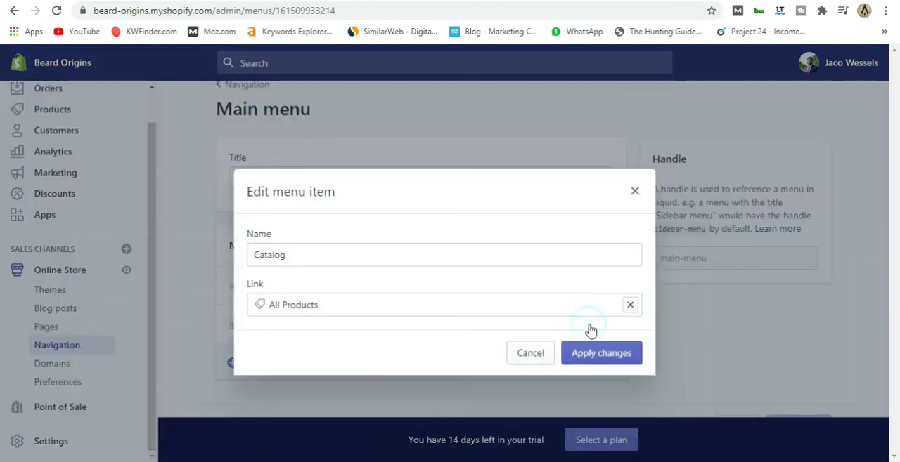
{"action": "left_click", "coordinate": [280, 258]}
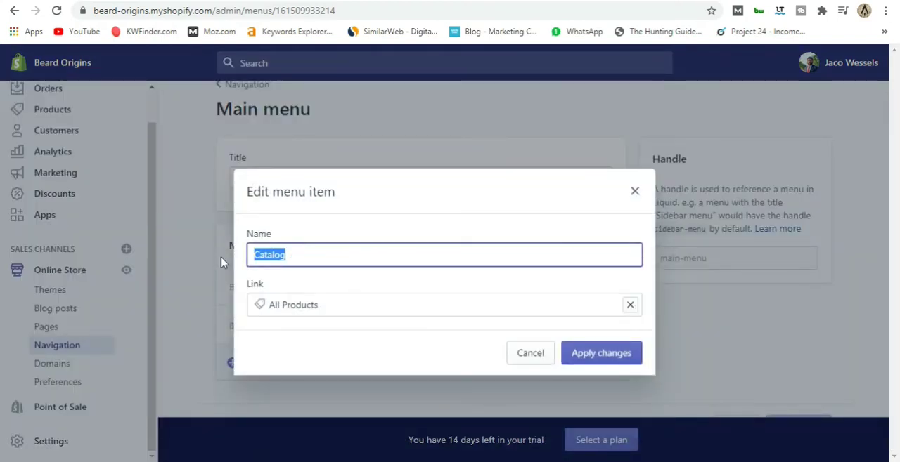
{"action": "type", "text": "Shop"}
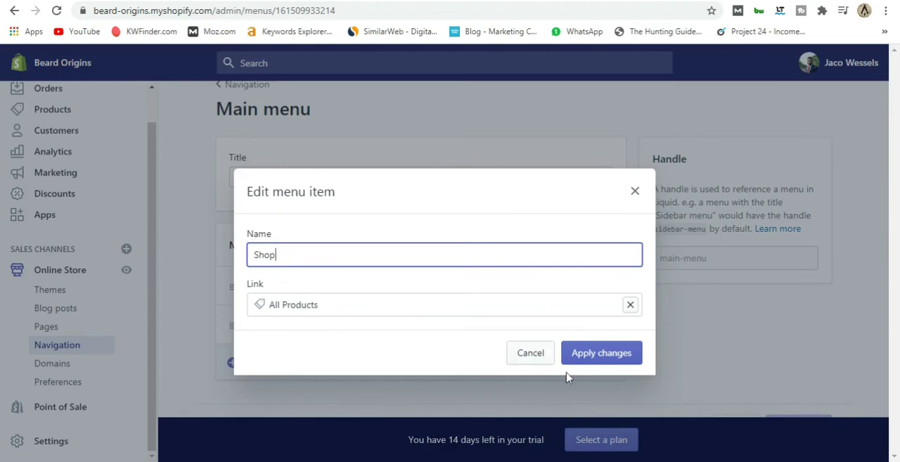
{"action": "left_click", "coordinate": [615, 360]}
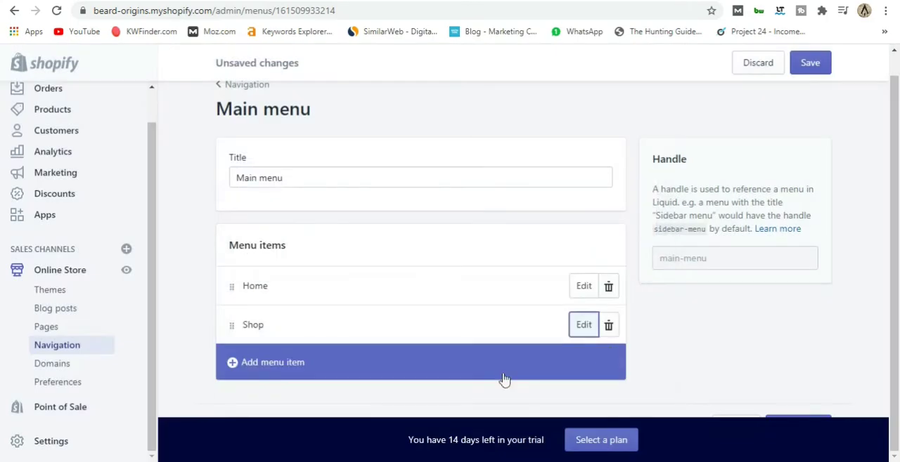
Add an About Us item to the Main menu, linked to the About Us page.
{"action": "left_click", "coordinate": [281, 365]}
{"action": "left_click", "coordinate": [287, 256]}
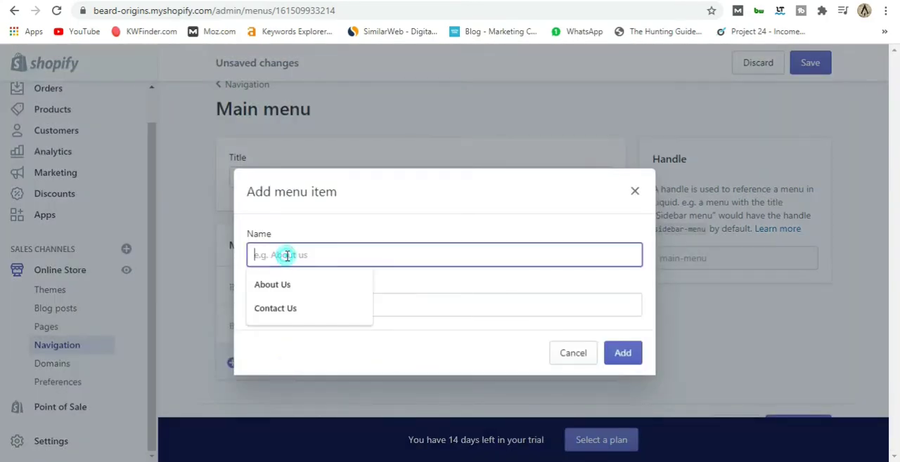
{"action": "left_click", "coordinate": [335, 291]}
{"action": "left_click", "coordinate": [335, 303]}
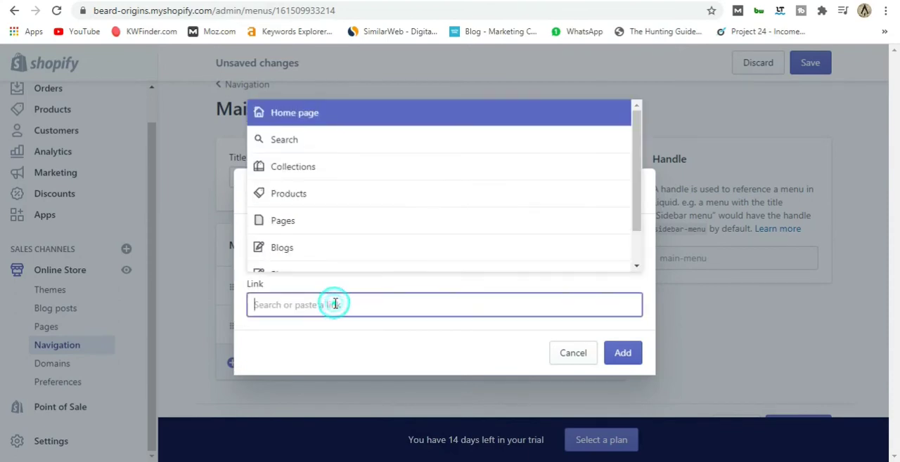
{"action": "left_click", "coordinate": [287, 222]}
{"action": "left_click", "coordinate": [308, 234]}
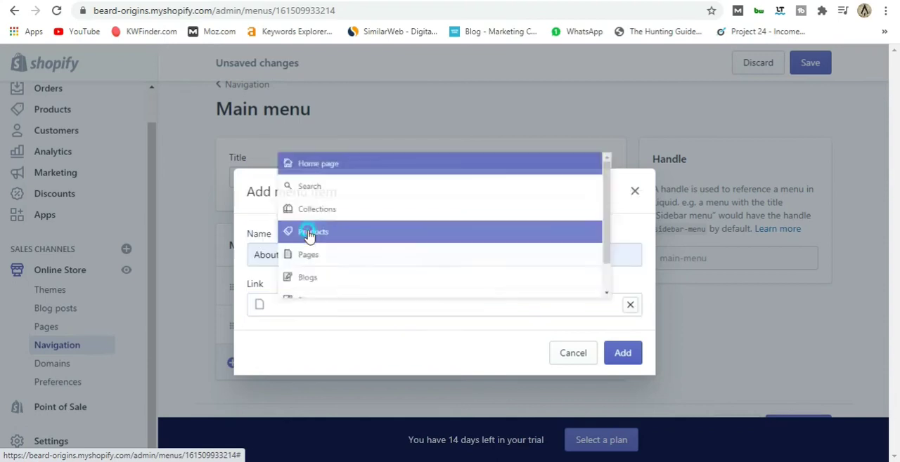
{"action": "left_click", "coordinate": [635, 357]}
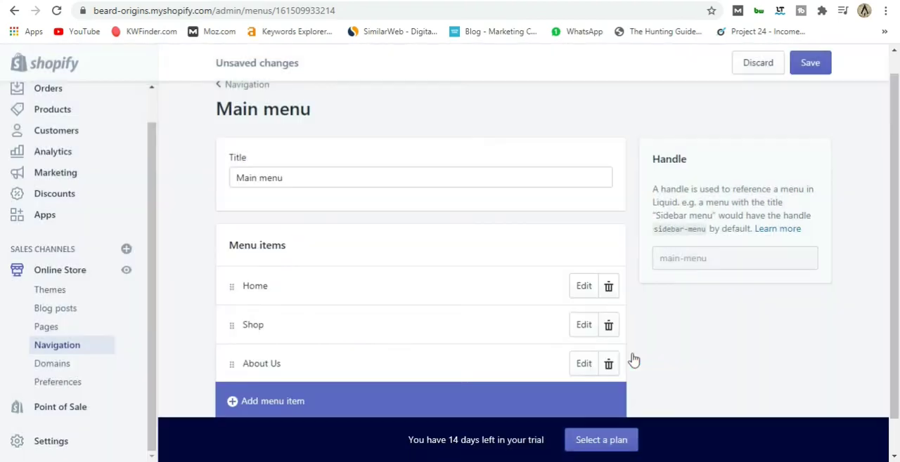
Add a Contact Us item linked to the Contact Us page and save the Main menu.
{"action": "scroll", "coordinate": [281, 398], "scroll_direction": "down", "scroll_amount": 1}
{"action": "left_click", "coordinate": [263, 364]}
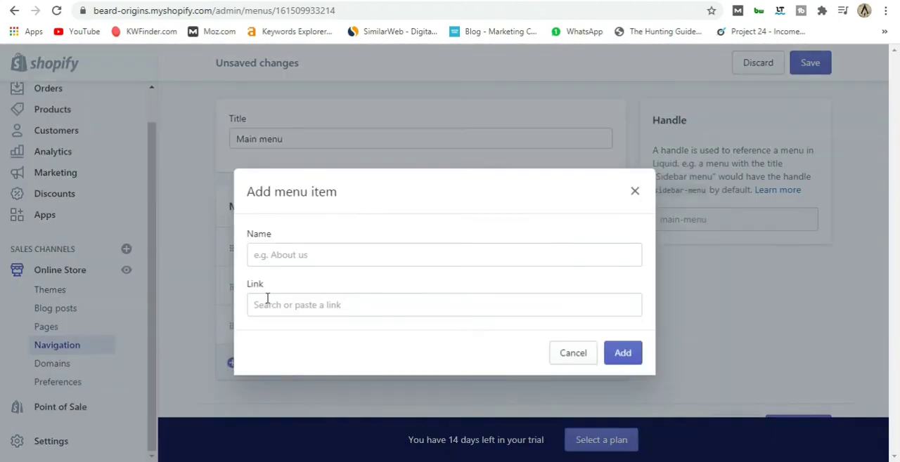
{"action": "left_click", "coordinate": [282, 259]}
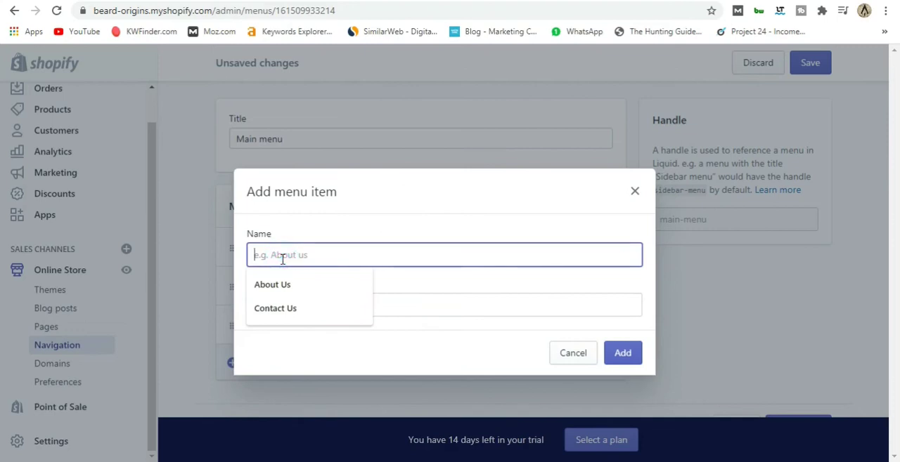
{"action": "left_click", "coordinate": [284, 313]}
{"action": "left_click", "coordinate": [290, 306]}
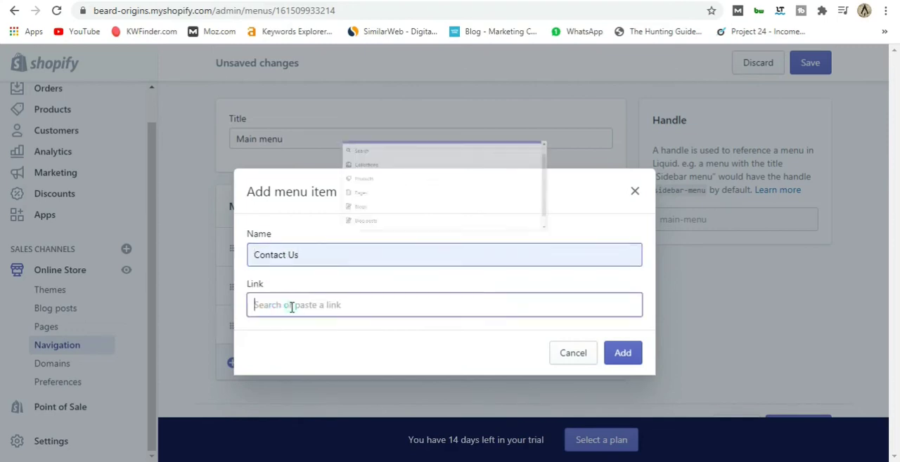
{"action": "left_click", "coordinate": [291, 227]}
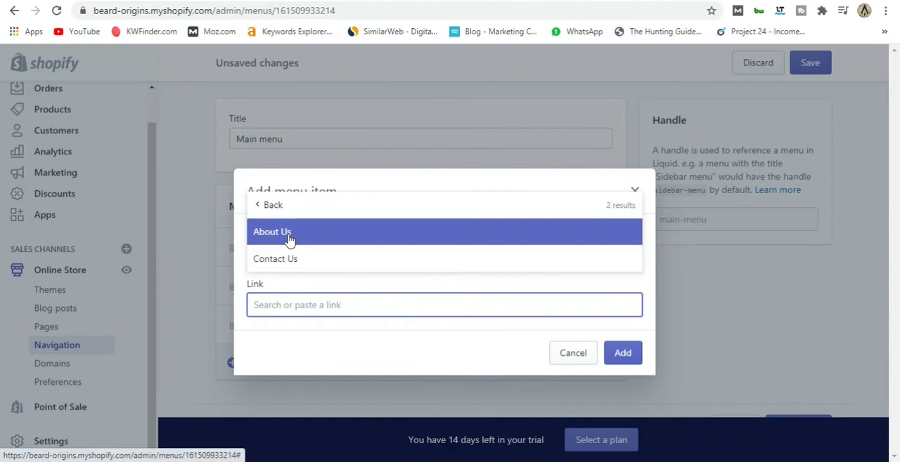
{"action": "left_click", "coordinate": [295, 262]}
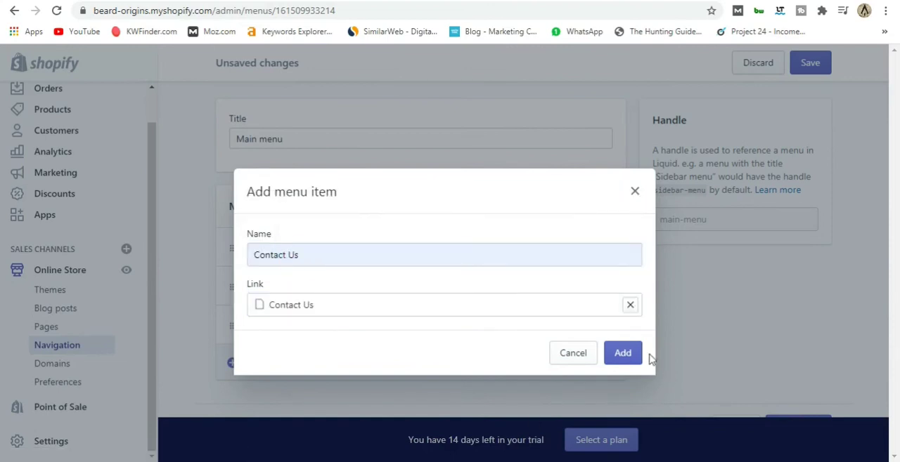
{"action": "left_click", "coordinate": [625, 354]}
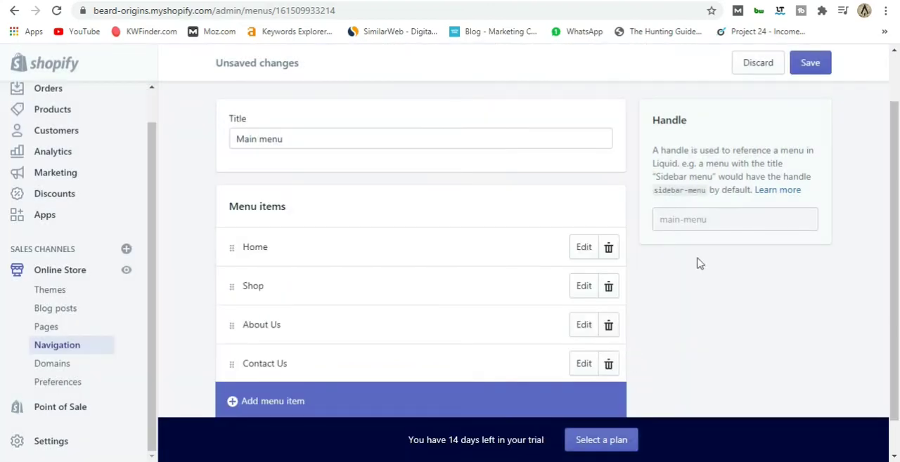
{"action": "left_click", "coordinate": [811, 63]}
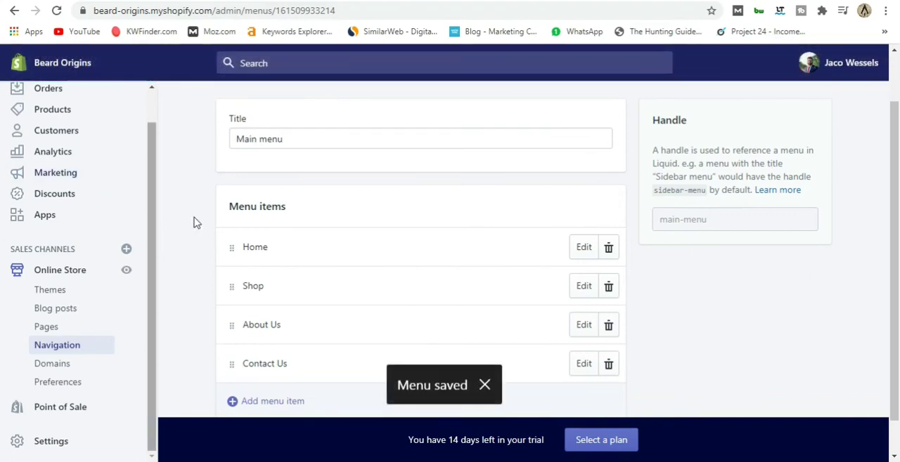
View the storefront and check the homepage's header navigation, intro text and collection list.
{"action": "scroll", "coordinate": [198, 233], "scroll_direction": "up", "scroll_amount": 1}
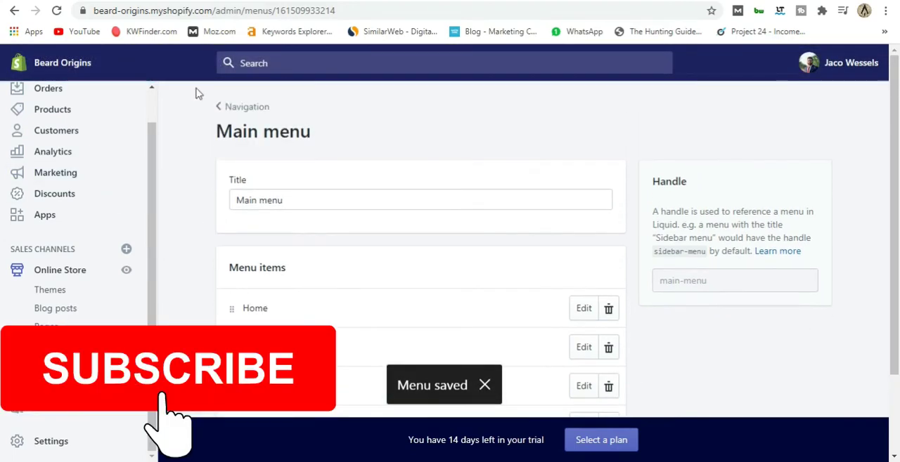
{"action": "left_click", "coordinate": [126, 273]}
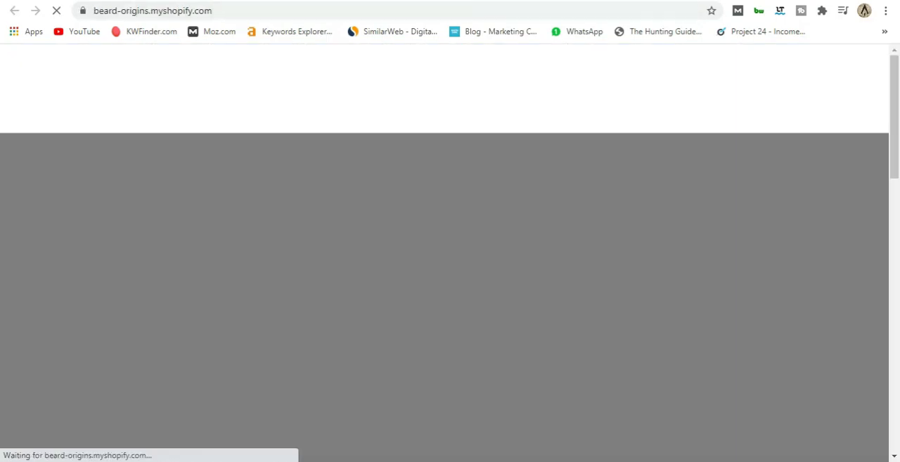
{"action": "scroll", "coordinate": [366, 205], "scroll_direction": "down", "scroll_amount": 8}
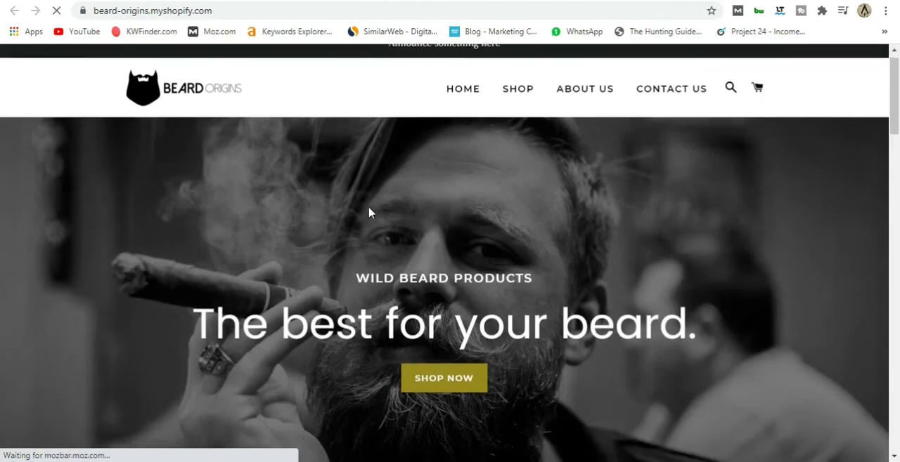
{"action": "scroll", "coordinate": [406, 218], "scroll_direction": "up", "scroll_amount": 6}
{"action": "scroll", "coordinate": [406, 218], "scroll_direction": "up", "scroll_amount": 2}
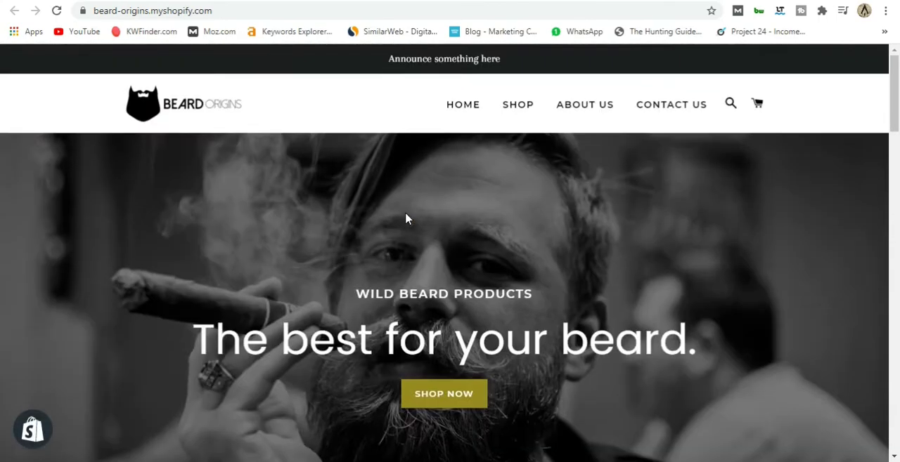
{"action": "scroll", "coordinate": [407, 215], "scroll_direction": "down", "scroll_amount": 10}
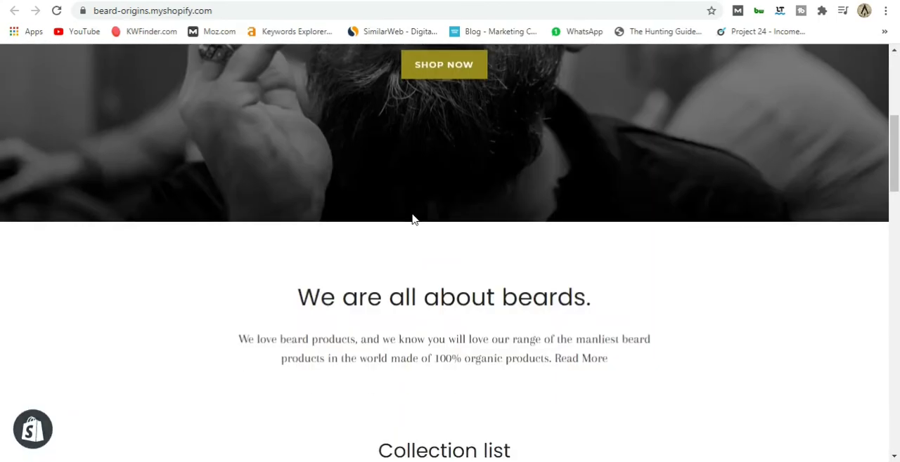
{"action": "scroll", "coordinate": [413, 220], "scroll_direction": "down", "scroll_amount": 1}
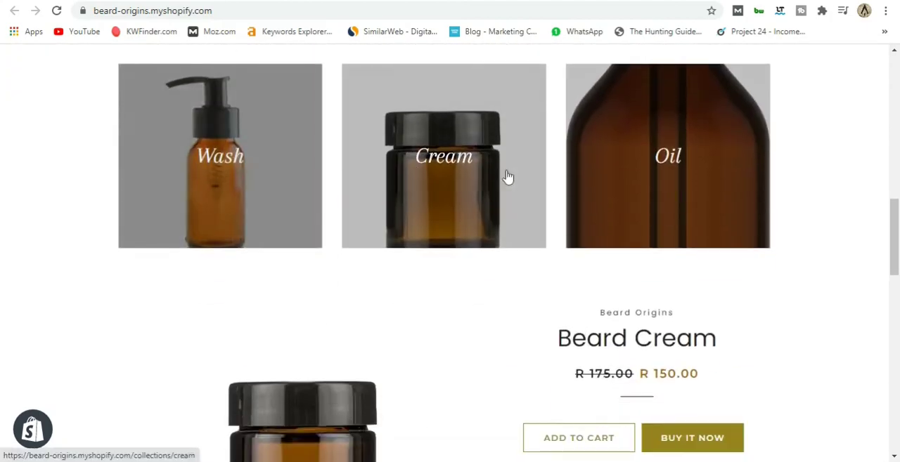
{"action": "scroll", "coordinate": [225, 274], "scroll_direction": "up", "scroll_amount": 1}
Look through the Wash collection page from the collection list and return to the store's homepage.
{"action": "left_click", "coordinate": [226, 260]}
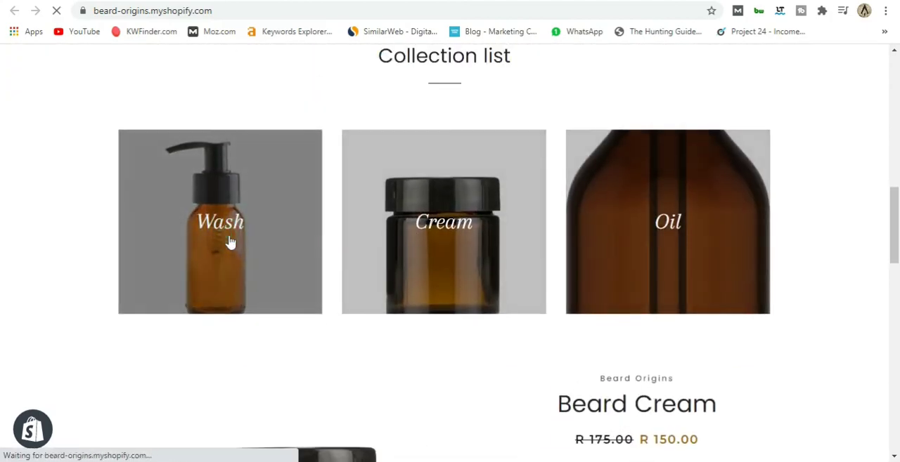
{"action": "scroll", "coordinate": [345, 210], "scroll_direction": "down", "scroll_amount": 8}
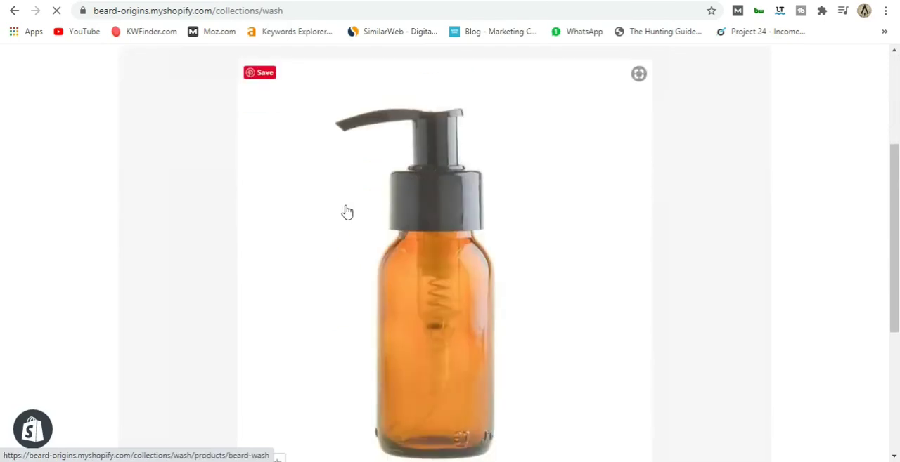
{"action": "scroll", "coordinate": [490, 257], "scroll_direction": "up", "scroll_amount": 8}
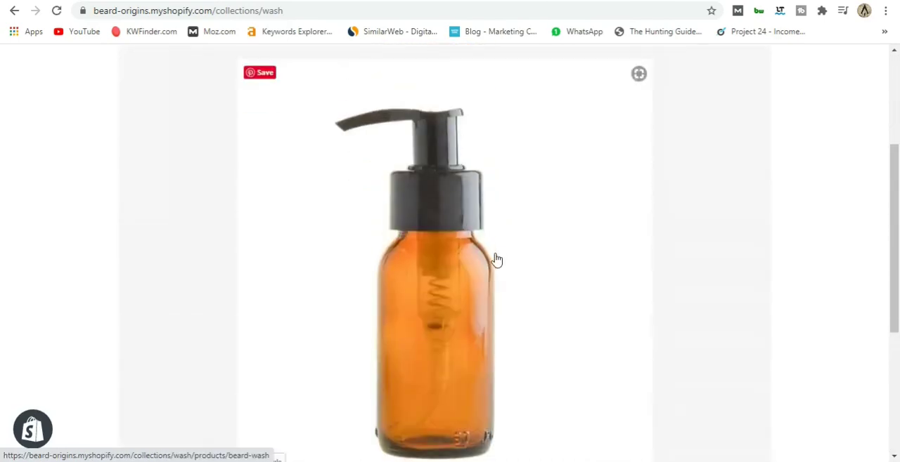
{"action": "scroll", "coordinate": [608, 283], "scroll_direction": "down", "scroll_amount": 8}
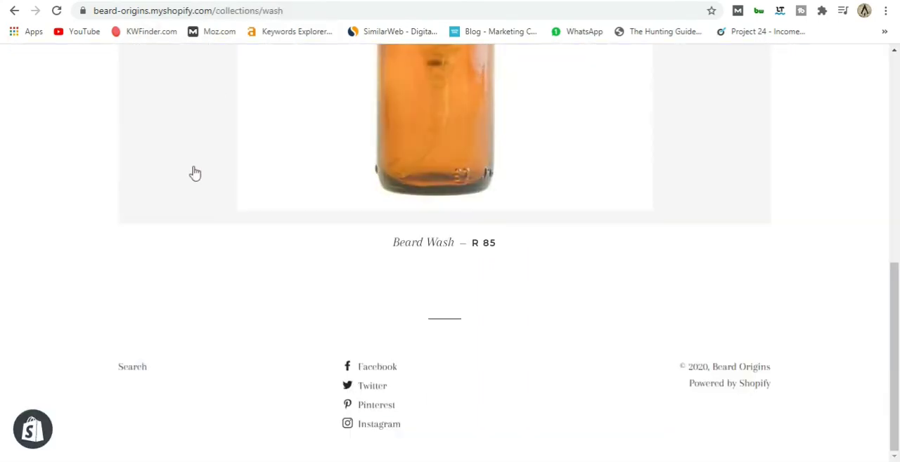
{"action": "scroll", "coordinate": [565, 167], "scroll_direction": "up", "scroll_amount": 8}
{"action": "left_click", "coordinate": [464, 76]}
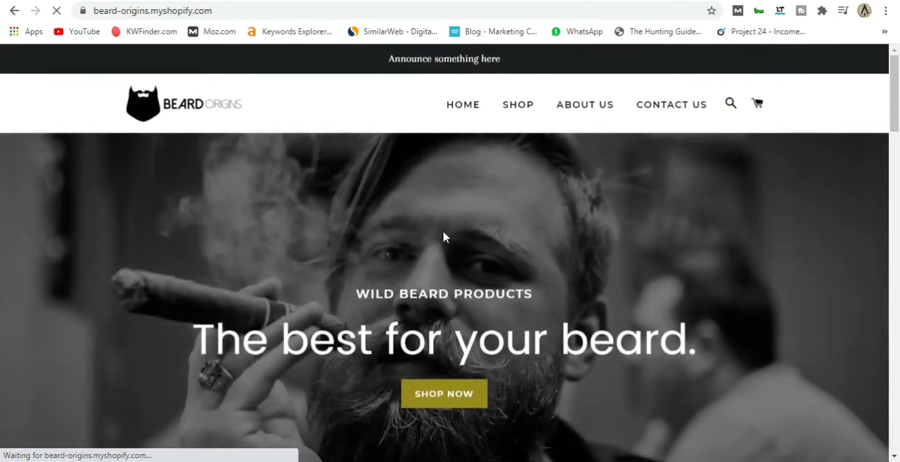
Add the featured Beard Cream product to the cart and review the cart page down to the checkout option.
{"action": "scroll", "coordinate": [434, 243], "scroll_direction": "down", "scroll_amount": 12}
{"action": "scroll", "coordinate": [433, 242], "scroll_direction": "up", "scroll_amount": 5}
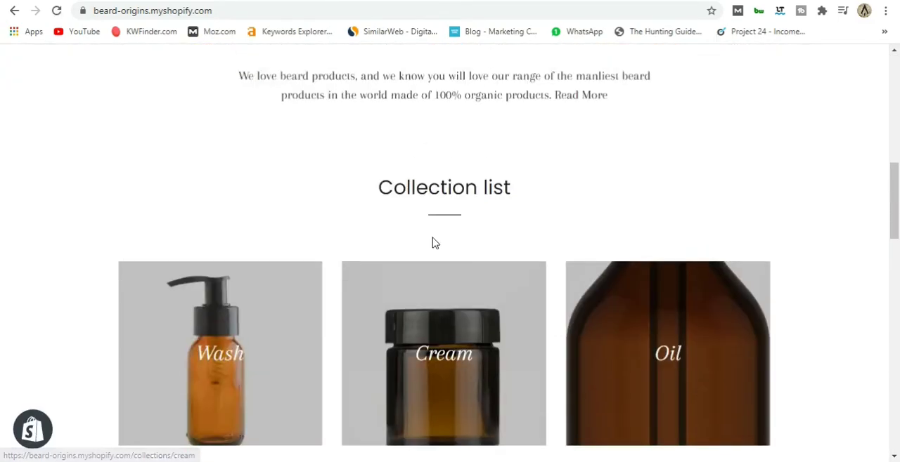
{"action": "scroll", "coordinate": [433, 243], "scroll_direction": "down", "scroll_amount": 7}
{"action": "scroll", "coordinate": [455, 220], "scroll_direction": "up", "scroll_amount": 1}
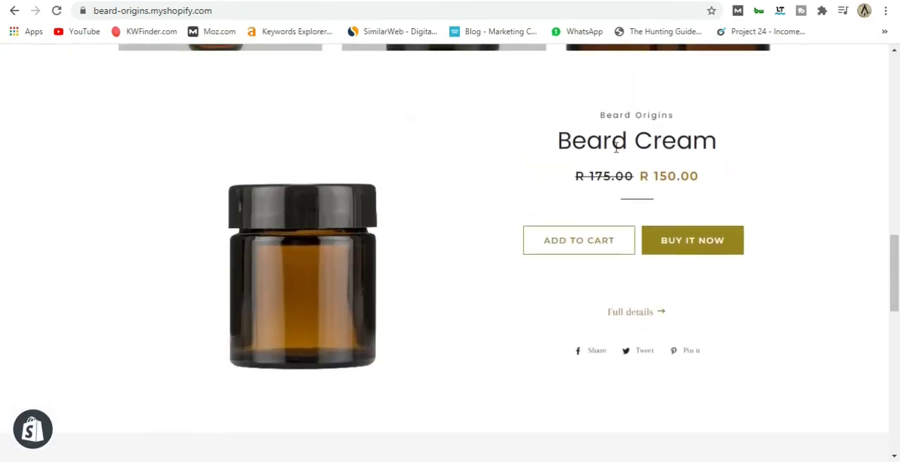
{"action": "left_click", "coordinate": [615, 249]}
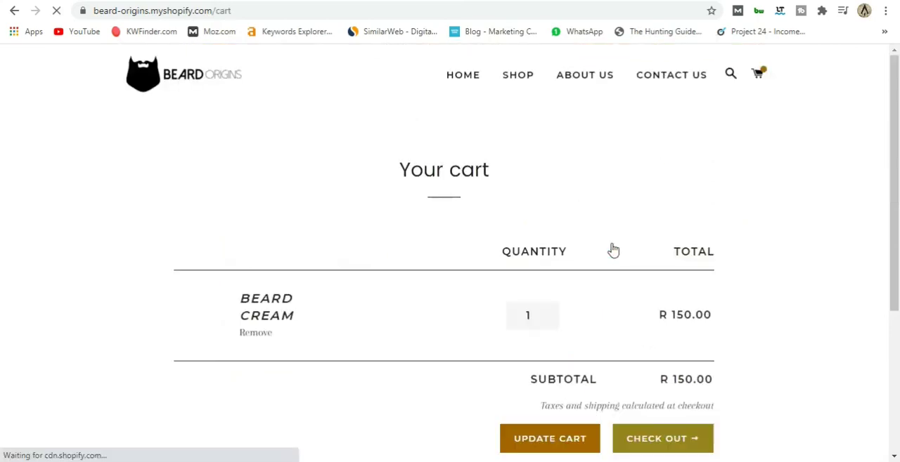
{"action": "scroll", "coordinate": [413, 234], "scroll_direction": "down", "scroll_amount": 1}
{"action": "scroll", "coordinate": [413, 233], "scroll_direction": "down", "scroll_amount": 2}
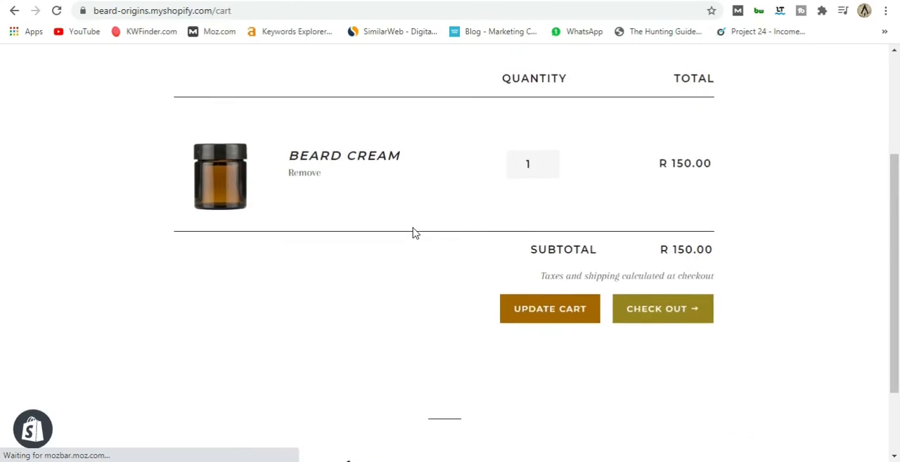
{"action": "scroll", "coordinate": [413, 233], "scroll_direction": "up", "scroll_amount": 2}
{"action": "scroll", "coordinate": [414, 233], "scroll_direction": "down", "scroll_amount": 2}
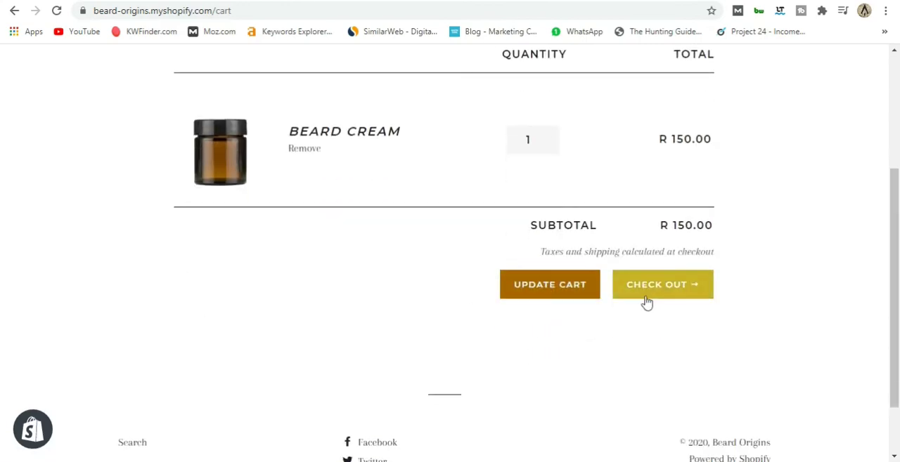
Try raising and lowering the Beard Cream quantity in the cart, returning it to 1.
{"action": "left_click", "coordinate": [548, 137]}
{"action": "left_click", "coordinate": [548, 142]}
{"action": "left_click", "coordinate": [548, 137]}
{"action": "left_click", "coordinate": [548, 138]}
{"action": "left_click", "coordinate": [548, 143]}
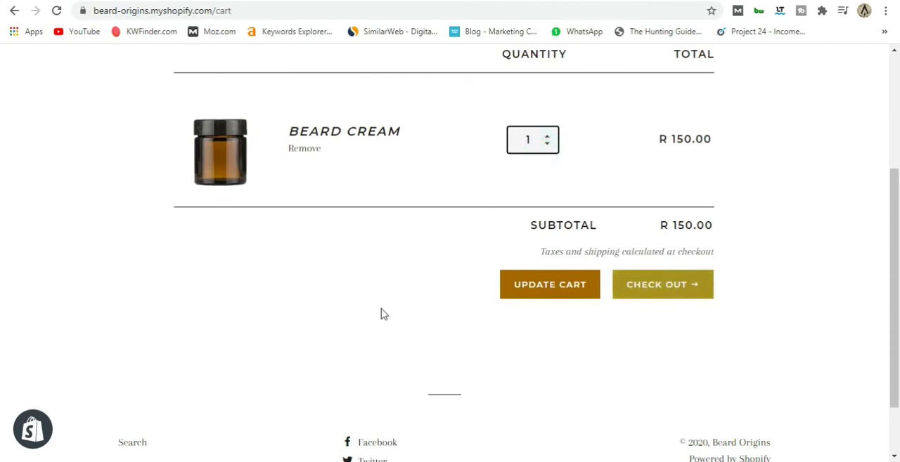
Check the About Us and Contact Us pages from the store's header navigation and return to the homepage.
{"action": "scroll", "coordinate": [394, 317], "scroll_direction": "up", "scroll_amount": 3}
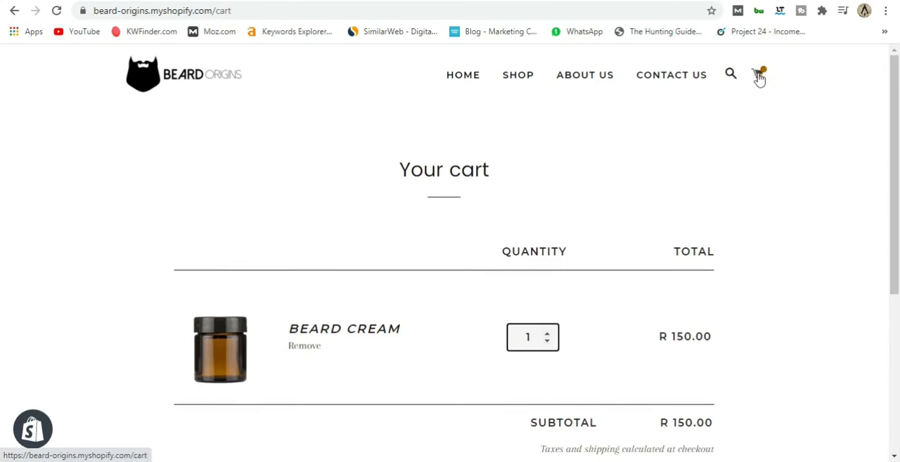
{"action": "left_click", "coordinate": [584, 86]}
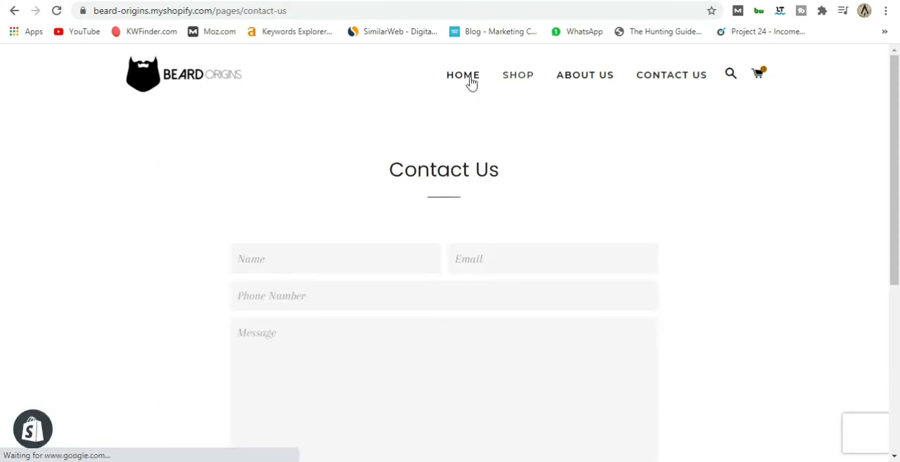
{"action": "left_click", "coordinate": [469, 79]}
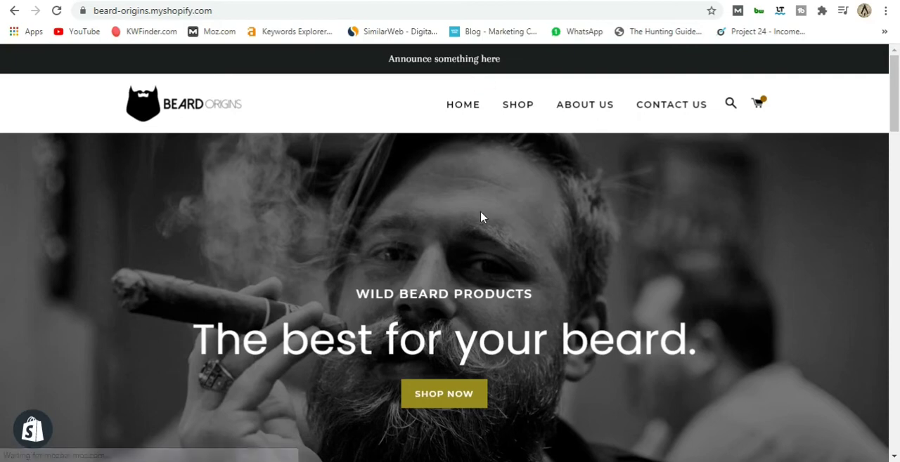
Review the homepage's intro text with its Read More wording, the collection list and the featured Beard Cream product.
{"action": "scroll", "coordinate": [424, 256], "scroll_direction": "down", "scroll_amount": 6}
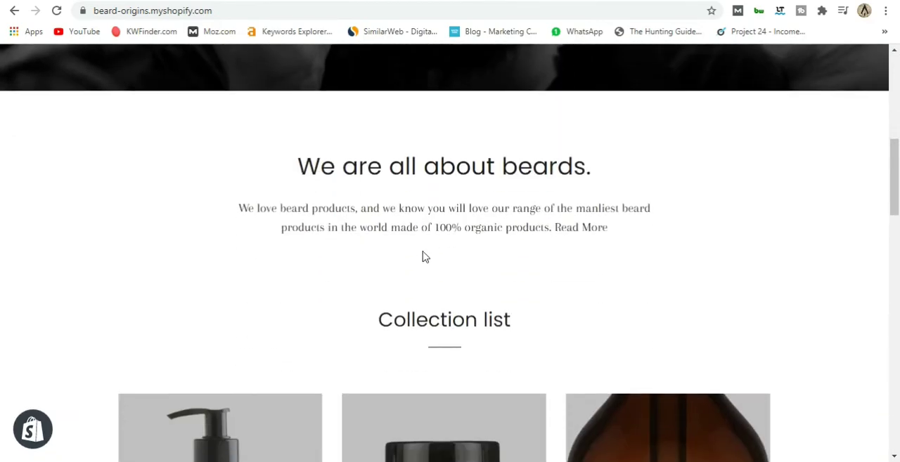
{"action": "scroll", "coordinate": [424, 257], "scroll_direction": "up", "scroll_amount": 1}
{"action": "scroll", "coordinate": [424, 257], "scroll_direction": "down", "scroll_amount": 4}
{"action": "scroll", "coordinate": [424, 257], "scroll_direction": "up", "scroll_amount": 4}
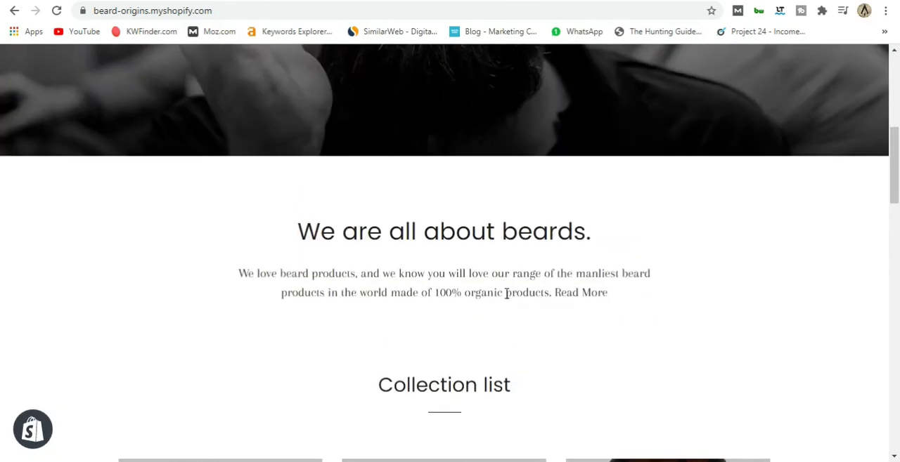
{"action": "scroll", "coordinate": [466, 316], "scroll_direction": "down", "scroll_amount": 14}
{"action": "scroll", "coordinate": [466, 328], "scroll_direction": "up", "scroll_amount": 7}
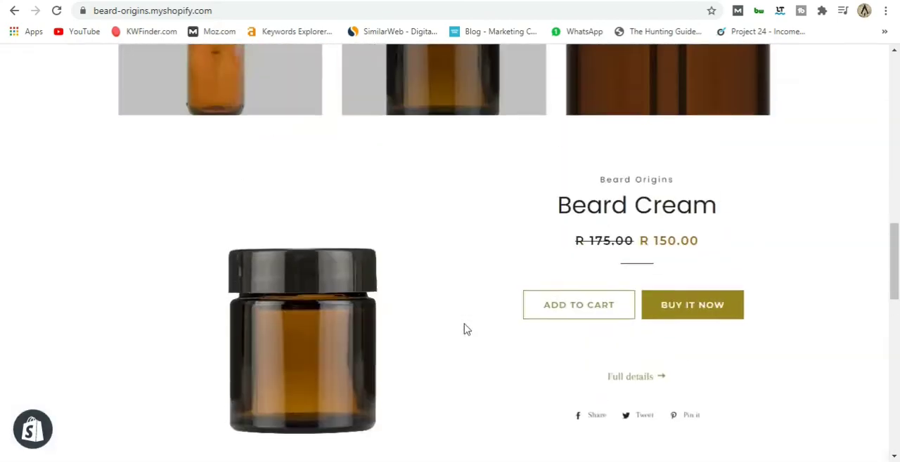
{"action": "scroll", "coordinate": [464, 329], "scroll_direction": "down", "scroll_amount": 8}
{"action": "scroll", "coordinate": [464, 329], "scroll_direction": "up", "scroll_amount": 15}
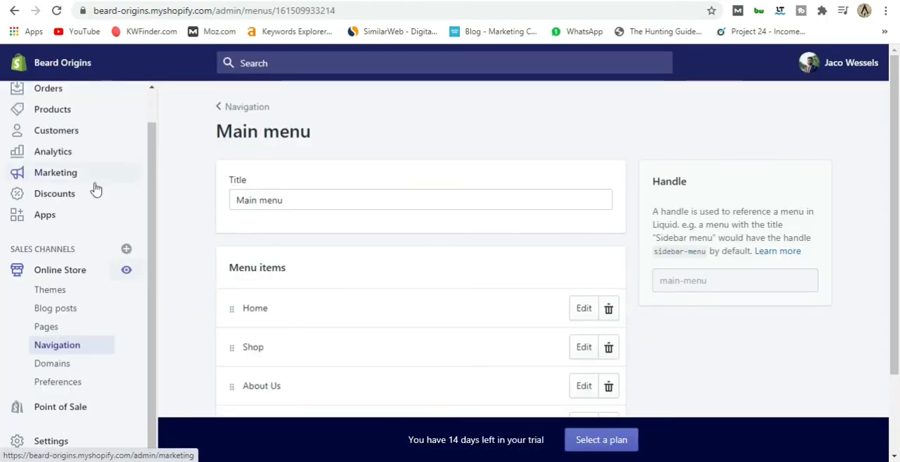
Return to the store admin and open the current Brooklyn theme for customization.
{"action": "scroll", "coordinate": [84, 147], "scroll_direction": "up", "scroll_amount": 1}
{"action": "left_click", "coordinate": [55, 110]}
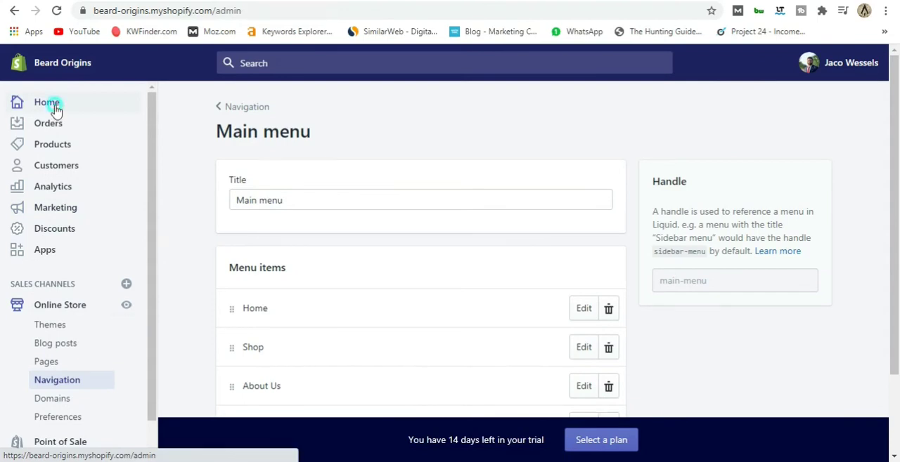
{"action": "left_click", "coordinate": [60, 305]}
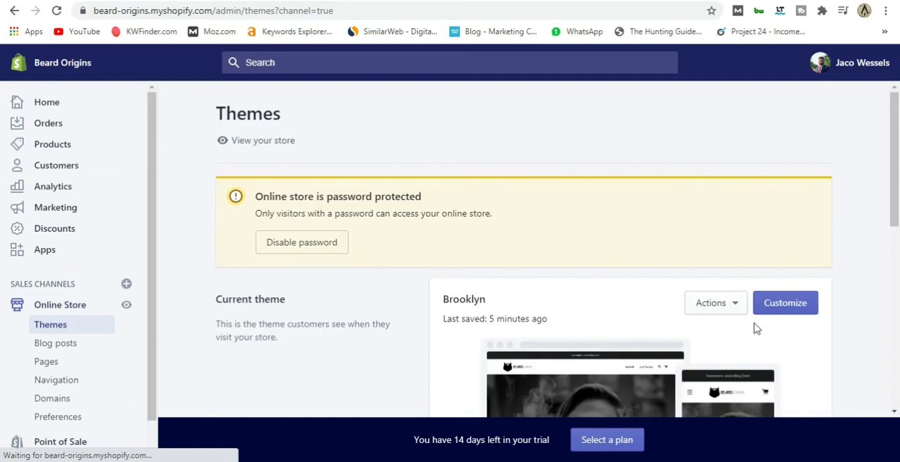
{"action": "left_click", "coordinate": [797, 312]}
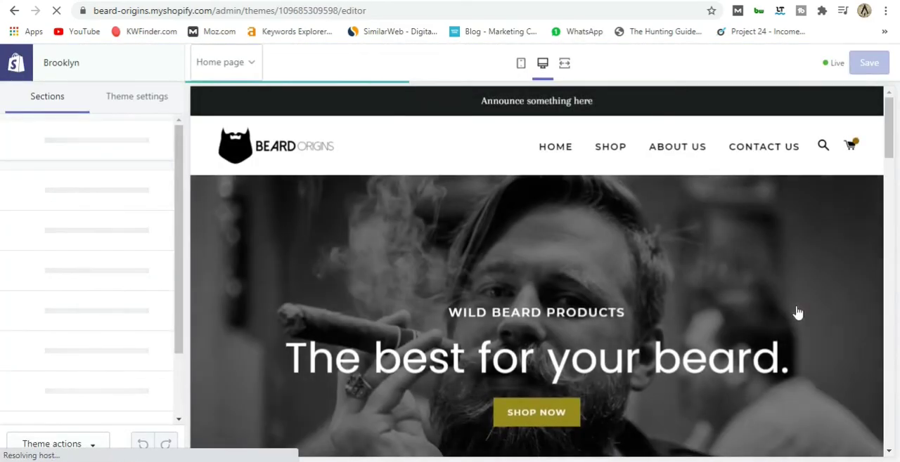
Link the "Read More" words in the homepage's Rich text section to the About Us page and save the theme.
{"action": "scroll", "coordinate": [492, 209], "scroll_direction": "down", "scroll_amount": 5}
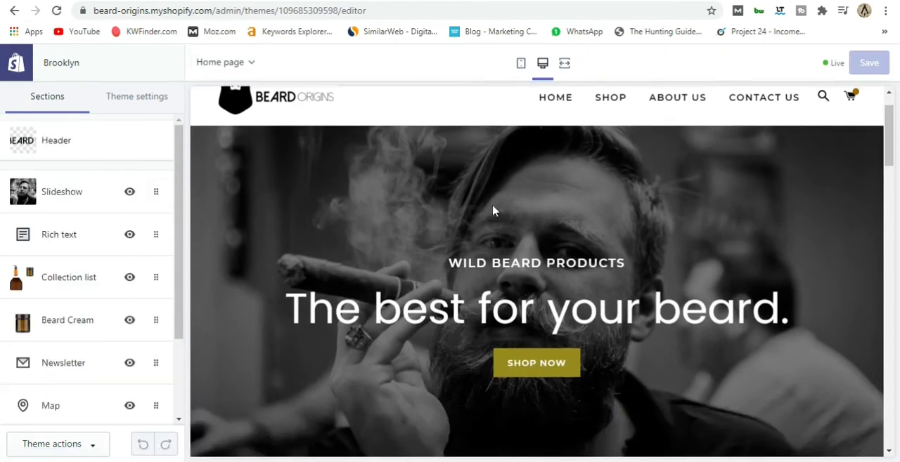
{"action": "left_click", "coordinate": [73, 235]}
{"action": "left_click_drag", "start_coordinate": [95, 317], "coordinate": [149, 323]}
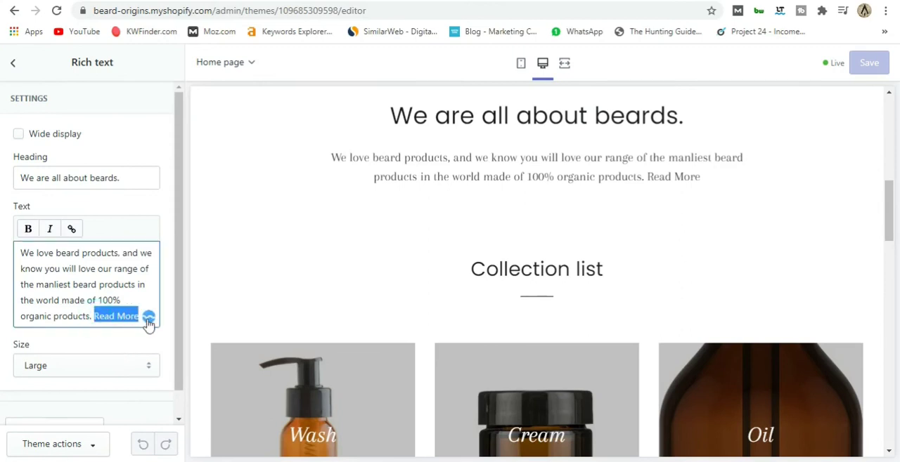
{"action": "left_click", "coordinate": [74, 230]}
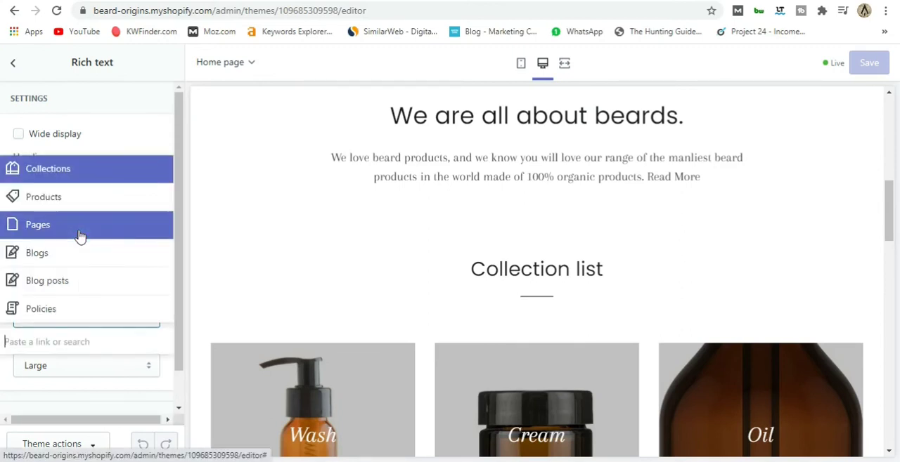
{"action": "left_click", "coordinate": [78, 232]}
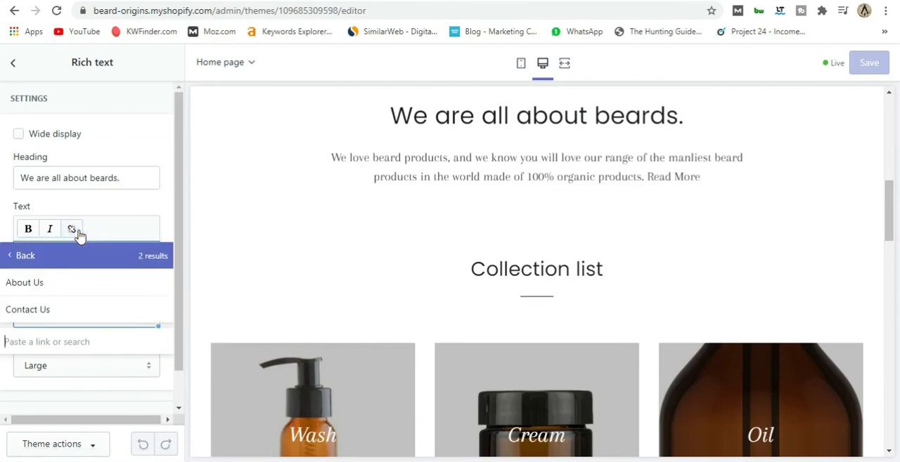
{"action": "left_click", "coordinate": [42, 292]}
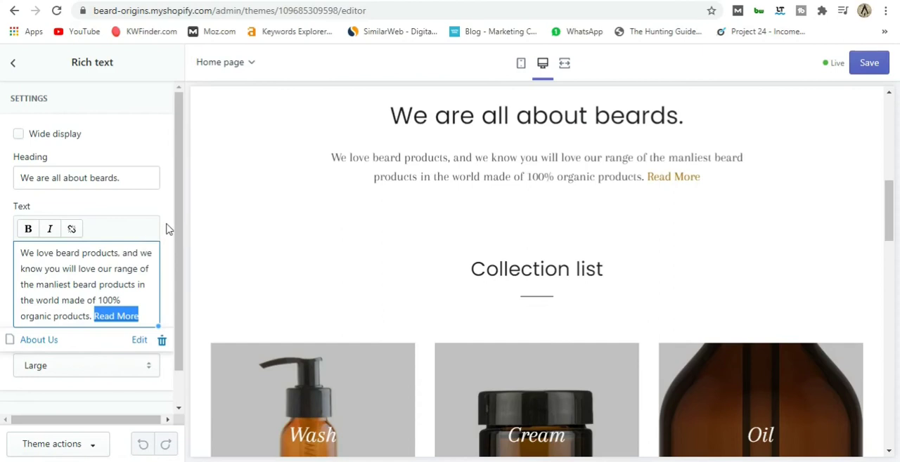
{"action": "scroll", "coordinate": [166, 239], "scroll_direction": "down", "scroll_amount": 1}
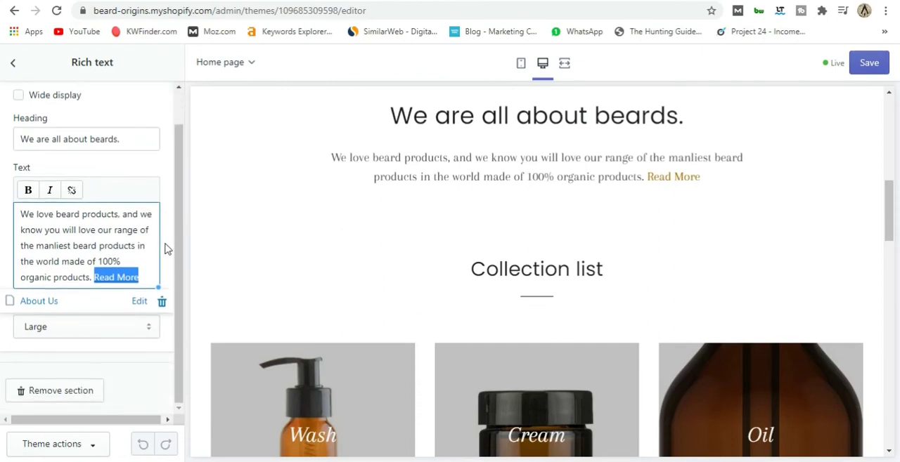
{"action": "left_click", "coordinate": [854, 69]}
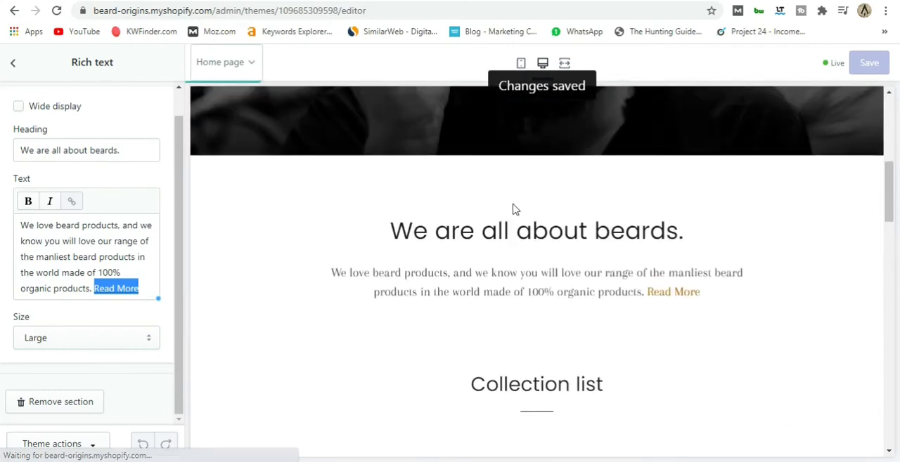
{"action": "scroll", "coordinate": [492, 281], "scroll_direction": "down", "scroll_amount": 8}
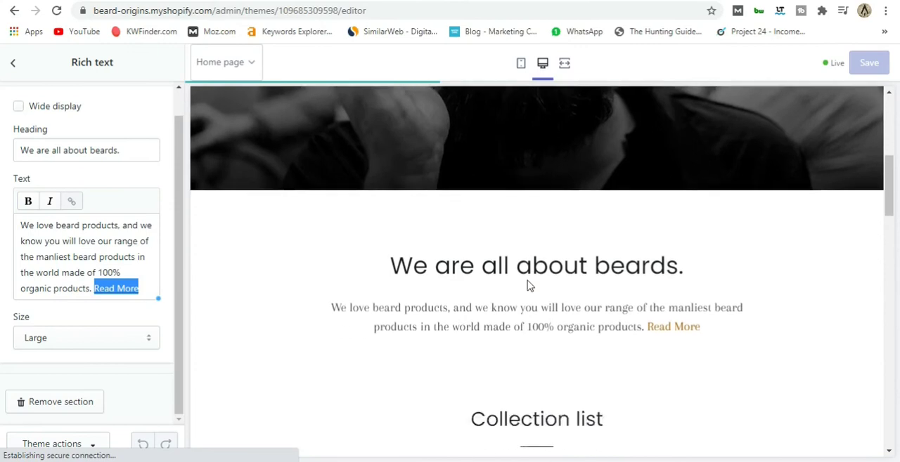
{"action": "scroll", "coordinate": [433, 290], "scroll_direction": "down", "scroll_amount": 1}
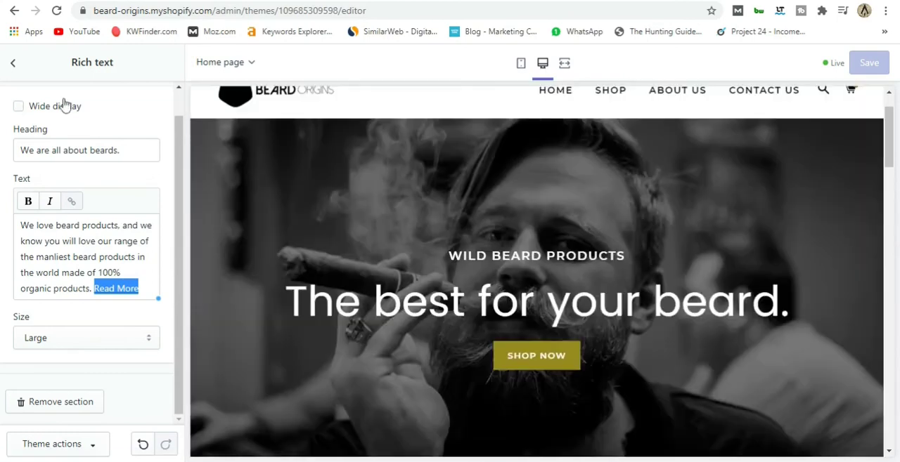
Leave the Rich text section and the theme editor, and open the store's settings.
{"action": "left_click", "coordinate": [13, 62]}
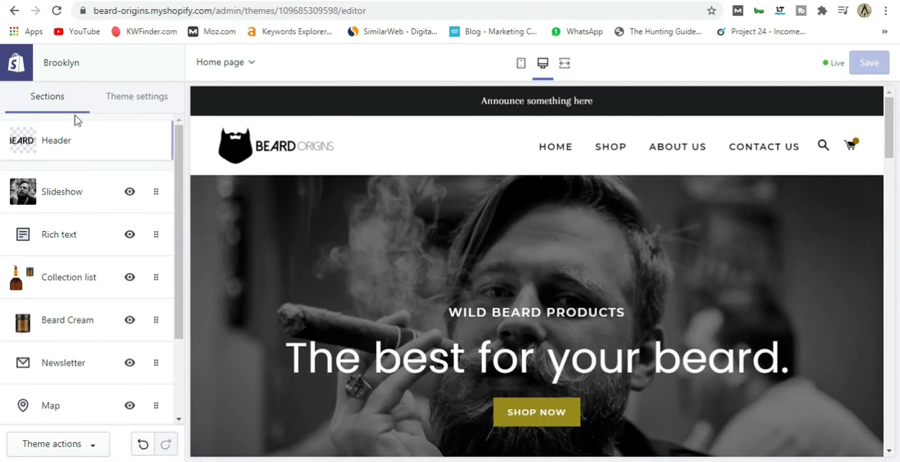
{"action": "left_click", "coordinate": [16, 65]}
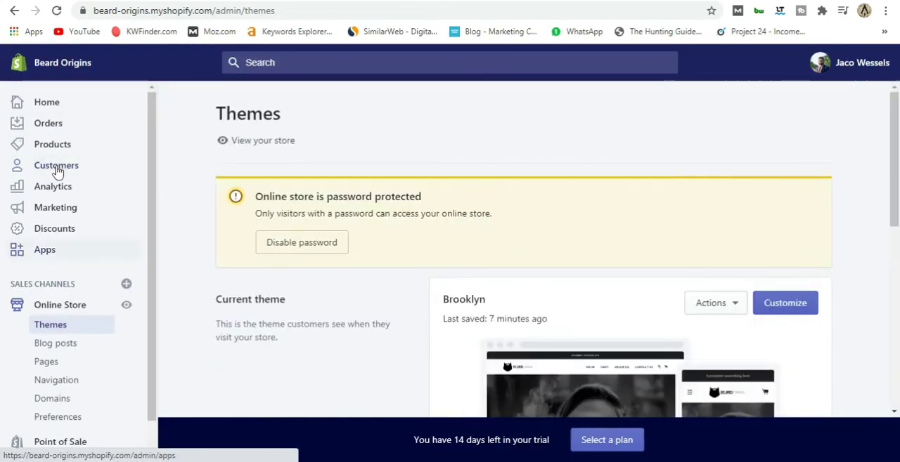
{"action": "scroll", "coordinate": [57, 172], "scroll_direction": "down", "scroll_amount": 1}
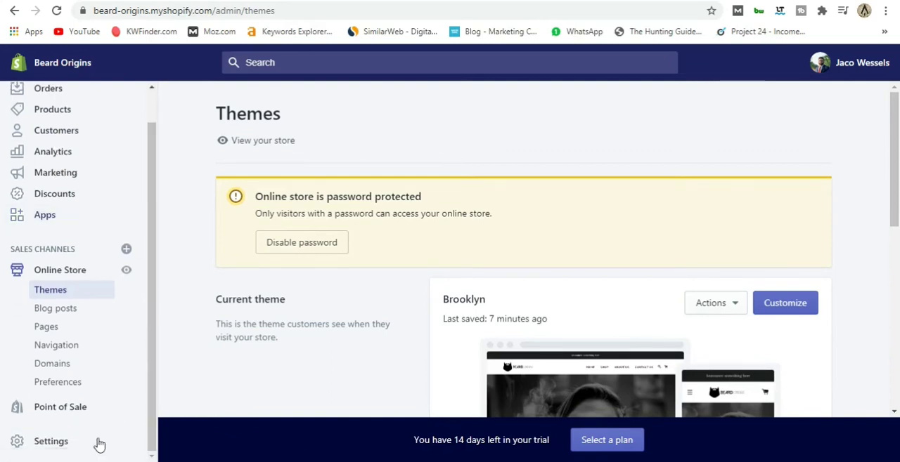
{"action": "left_click", "coordinate": [62, 449]}
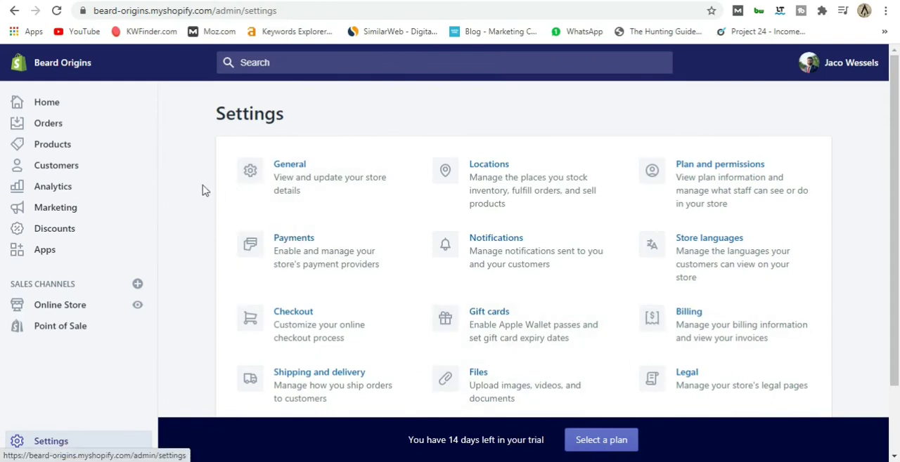
Review the General settings, covering store details, store address, standards and formats, order ID format and store currency.
{"action": "left_click", "coordinate": [294, 165]}
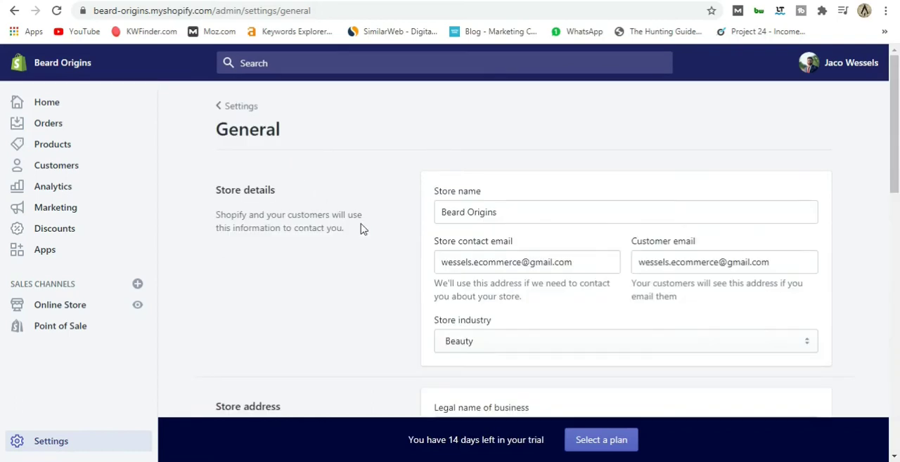
{"action": "scroll", "coordinate": [397, 241], "scroll_direction": "down", "scroll_amount": 1}
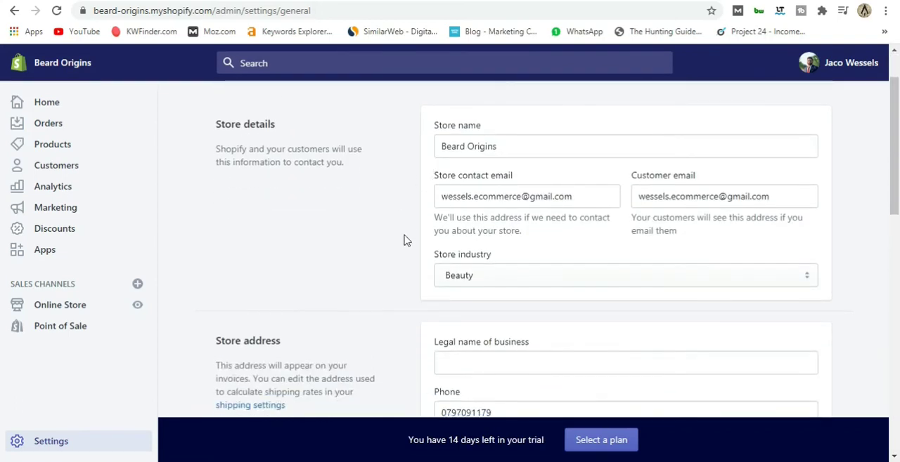
{"action": "scroll", "coordinate": [405, 239], "scroll_direction": "down", "scroll_amount": 3}
{"action": "scroll", "coordinate": [412, 187], "scroll_direction": "down", "scroll_amount": 1}
{"action": "scroll", "coordinate": [406, 188], "scroll_direction": "up", "scroll_amount": 2}
{"action": "scroll", "coordinate": [417, 200], "scroll_direction": "down", "scroll_amount": 1}
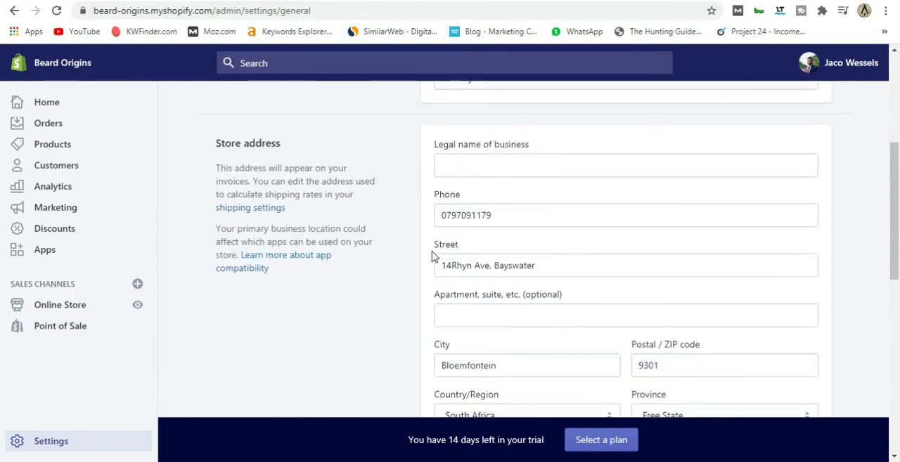
{"action": "scroll", "coordinate": [428, 260], "scroll_direction": "down", "scroll_amount": 7}
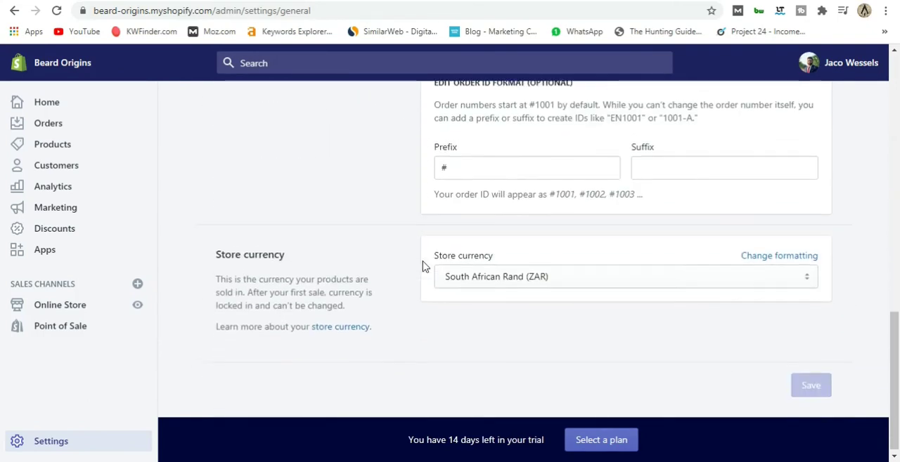
{"action": "scroll", "coordinate": [424, 267], "scroll_direction": "up", "scroll_amount": 1}
{"action": "scroll", "coordinate": [423, 267], "scroll_direction": "up", "scroll_amount": 1}
{"action": "scroll", "coordinate": [424, 264], "scroll_direction": "down", "scroll_amount": 1}
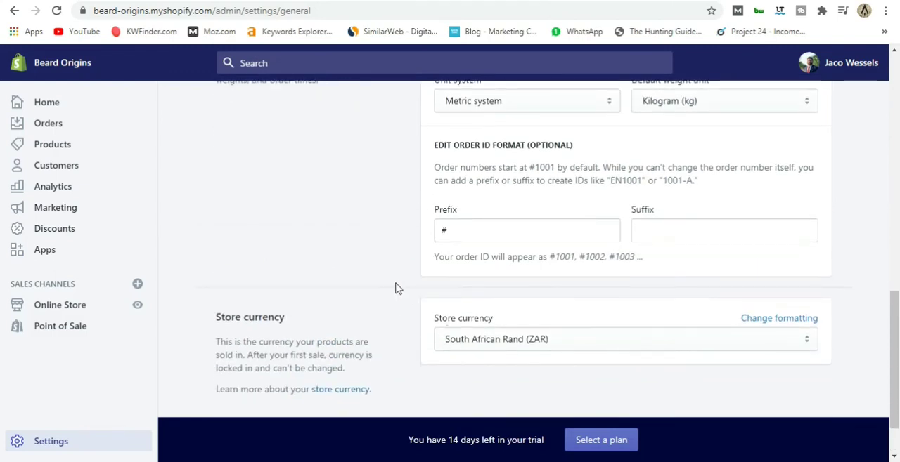
{"action": "scroll", "coordinate": [397, 288], "scroll_direction": "up", "scroll_amount": 3}
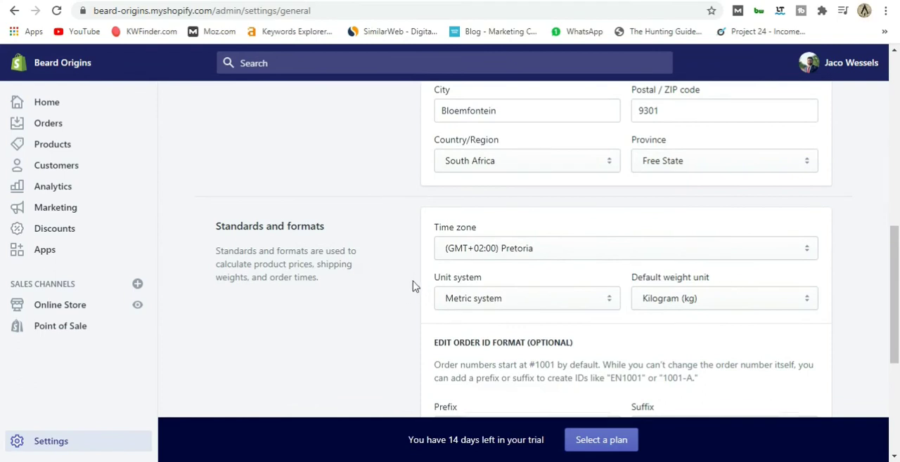
{"action": "scroll", "coordinate": [413, 286], "scroll_direction": "down", "scroll_amount": 3}
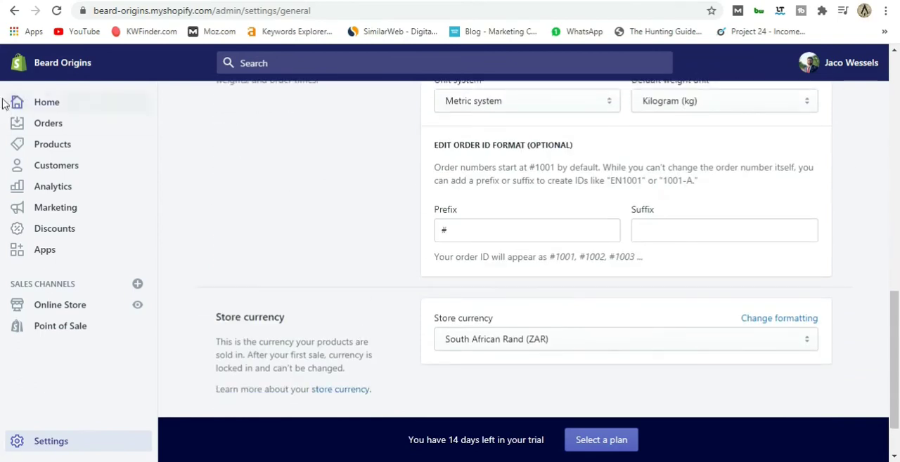
Return to the settings overview and examine the payment providers, including PayPal Express Checkout, third-party, alternative and manual payment methods.
{"action": "left_click", "coordinate": [16, 11]}
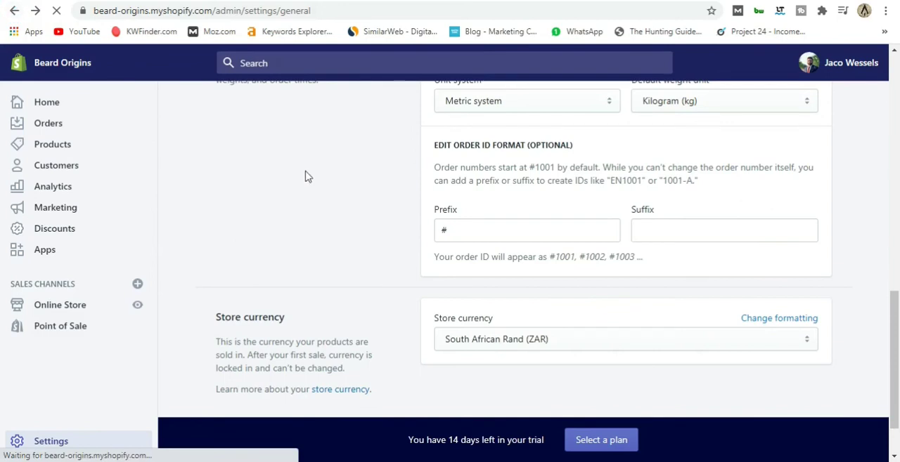
{"action": "left_click", "coordinate": [281, 237]}
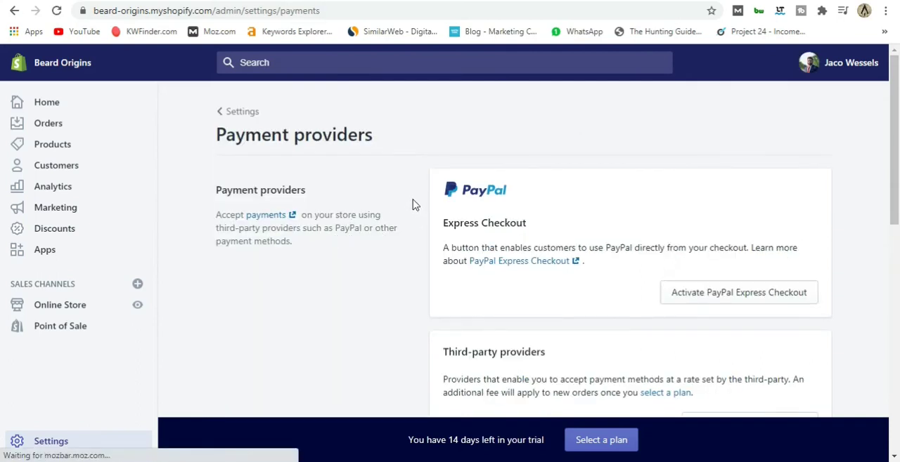
{"action": "scroll", "coordinate": [412, 204], "scroll_direction": "down", "scroll_amount": 2}
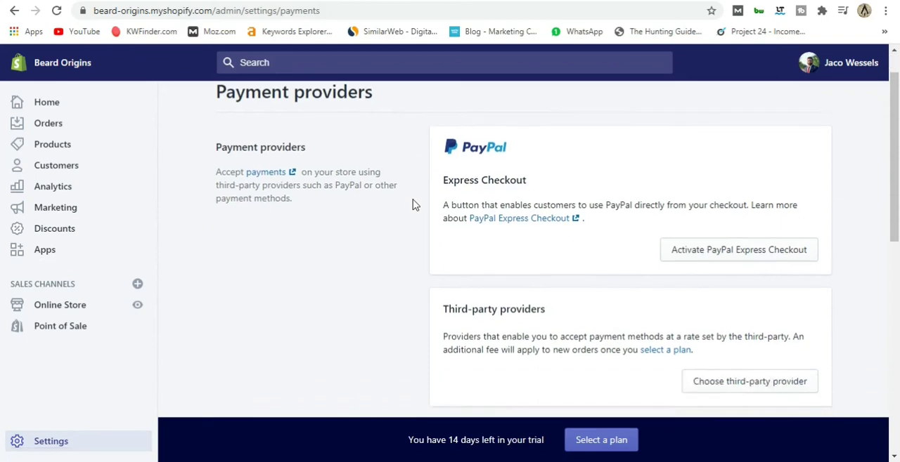
{"action": "scroll", "coordinate": [413, 205], "scroll_direction": "up", "scroll_amount": 2}
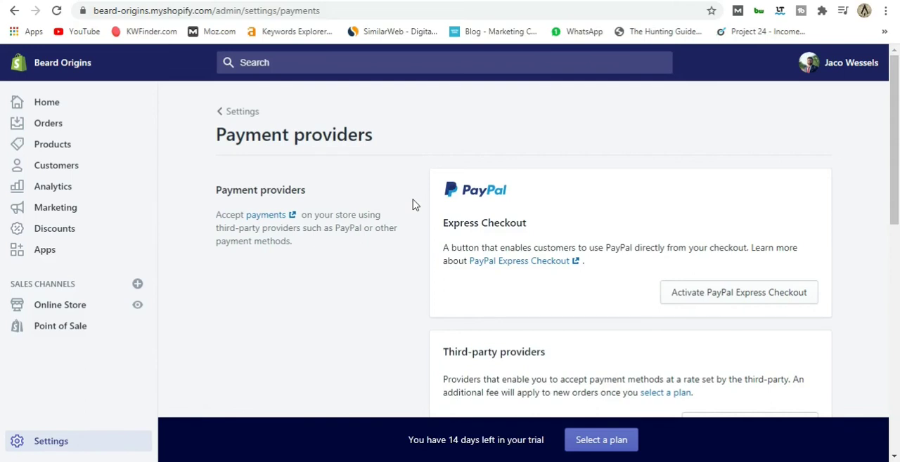
{"action": "scroll", "coordinate": [413, 204], "scroll_direction": "down", "scroll_amount": 2}
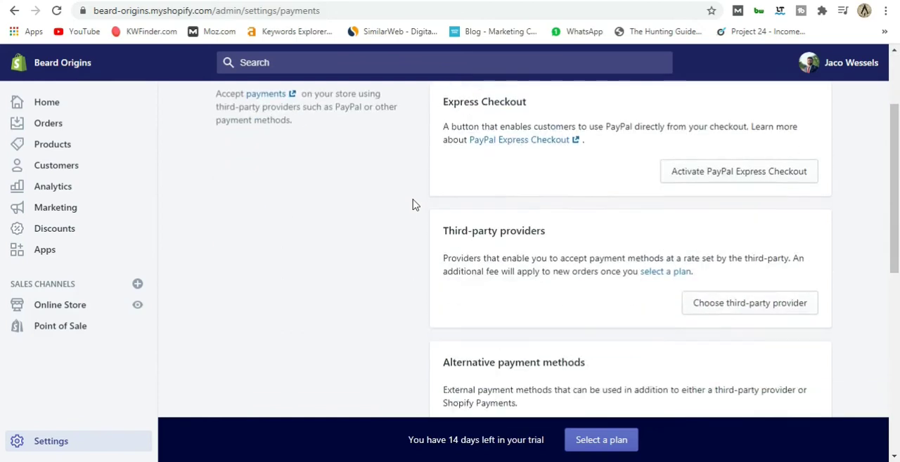
{"action": "scroll", "coordinate": [413, 204], "scroll_direction": "down", "scroll_amount": 2}
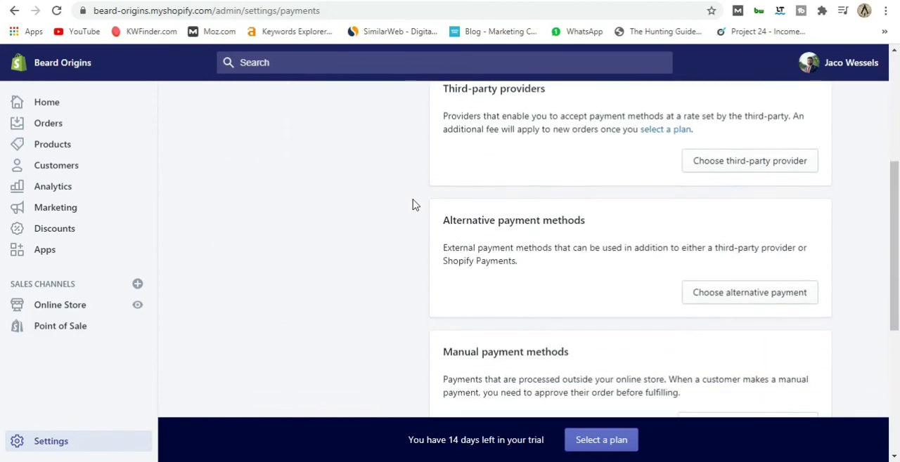
{"action": "scroll", "coordinate": [414, 204], "scroll_direction": "up", "scroll_amount": 4}
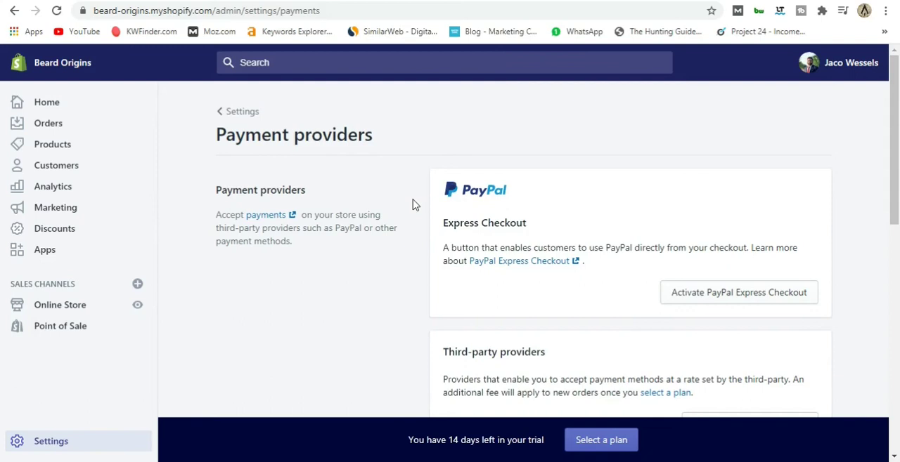
{"action": "scroll", "coordinate": [414, 204], "scroll_direction": "down", "scroll_amount": 4}
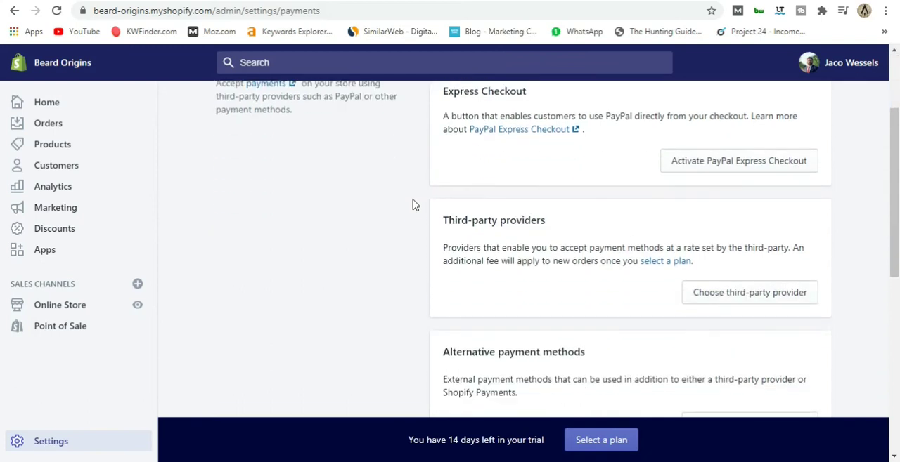
{"action": "scroll", "coordinate": [633, 245], "scroll_direction": "up", "scroll_amount": 3}
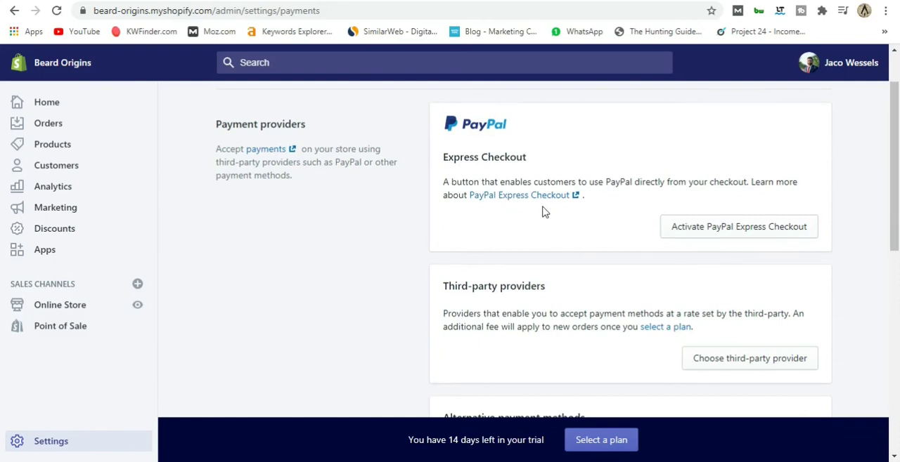
Open the third-party payment providers list and examine which providers and card types are offered.
{"action": "scroll", "coordinate": [637, 243], "scroll_direction": "down", "scroll_amount": 1}
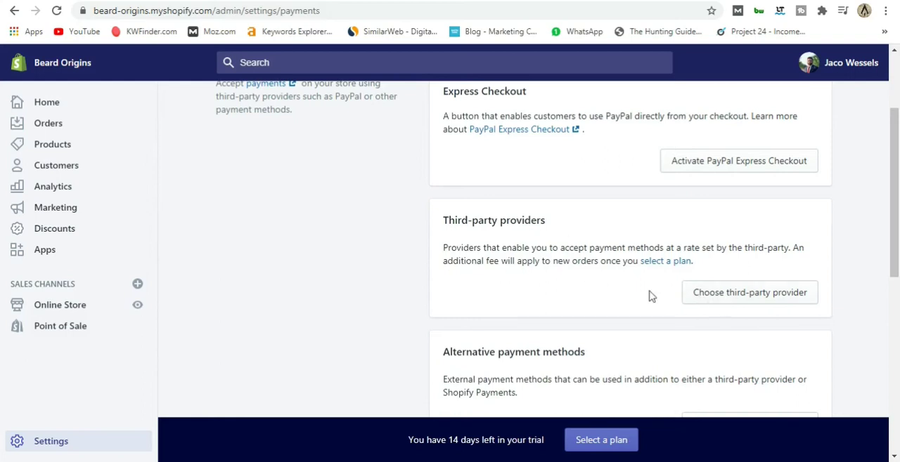
{"action": "left_click", "coordinate": [723, 298]}
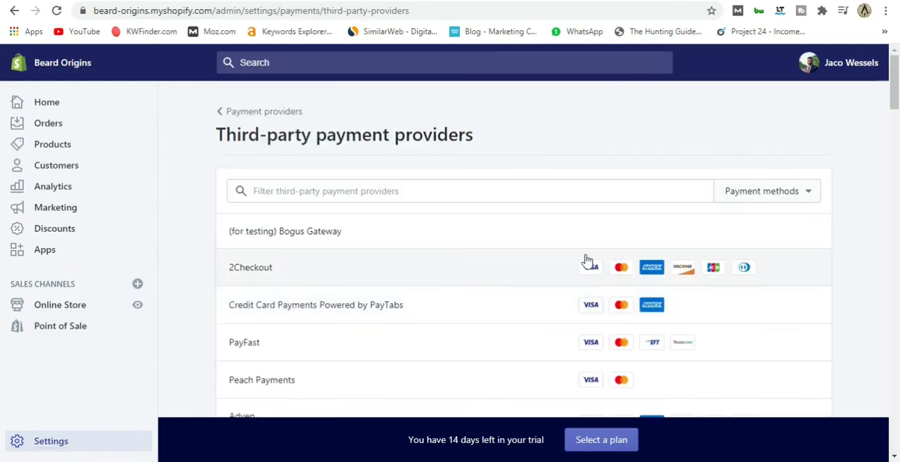
{"action": "scroll", "coordinate": [364, 256], "scroll_direction": "down", "scroll_amount": 4}
{"action": "scroll", "coordinate": [373, 275], "scroll_direction": "down", "scroll_amount": 3}
{"action": "scroll", "coordinate": [387, 286], "scroll_direction": "up", "scroll_amount": 6}
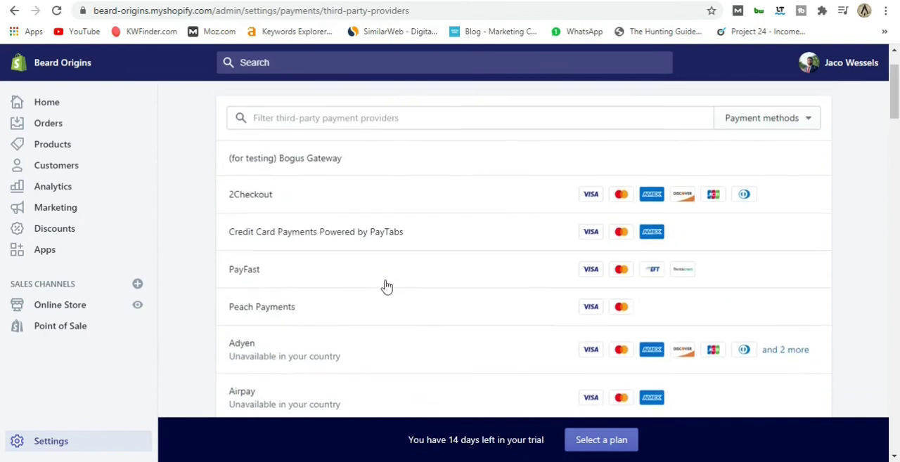
{"action": "scroll", "coordinate": [386, 286], "scroll_direction": "down", "scroll_amount": 10}
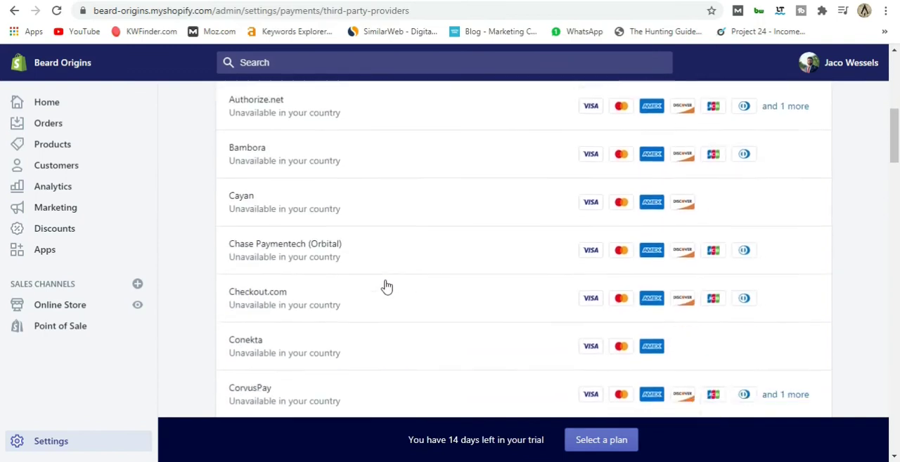
{"action": "scroll", "coordinate": [387, 286], "scroll_direction": "up", "scroll_amount": 5}
{"action": "scroll", "coordinate": [385, 286], "scroll_direction": "up", "scroll_amount": 6}
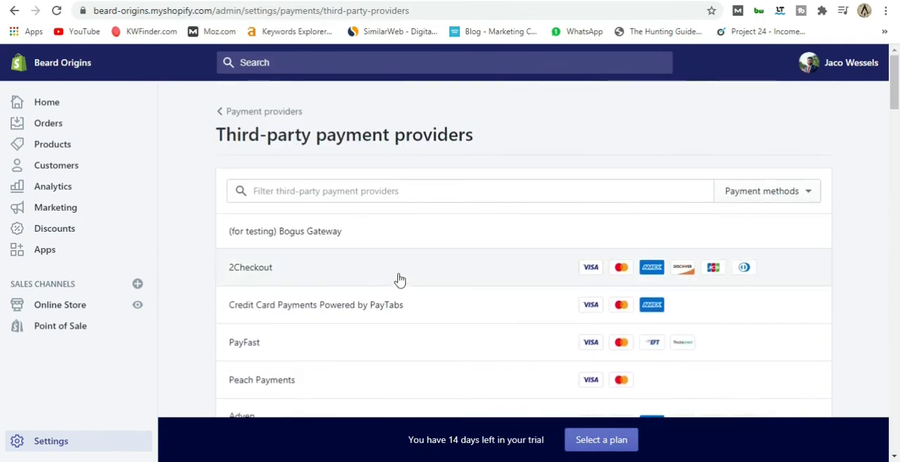
{"action": "scroll", "coordinate": [394, 285], "scroll_direction": "down", "scroll_amount": 1}
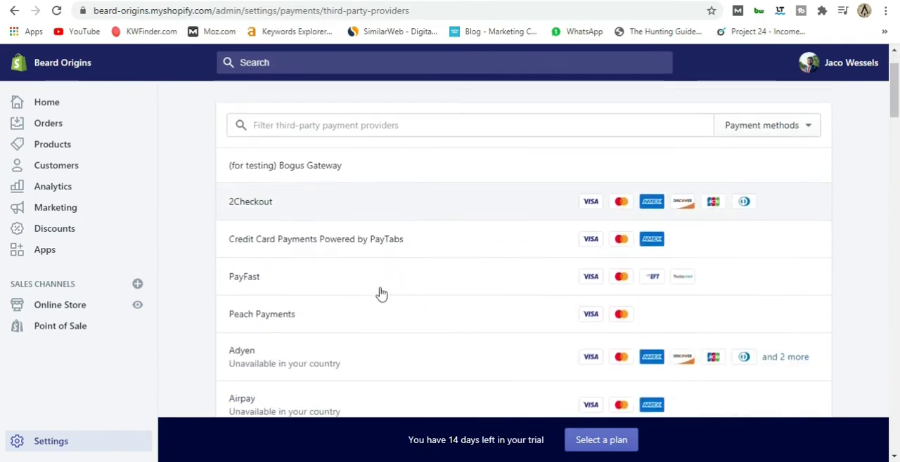
Open the PayFast provider and examine its fees, account information fields and accepted payment methods.
{"action": "left_click", "coordinate": [296, 290]}
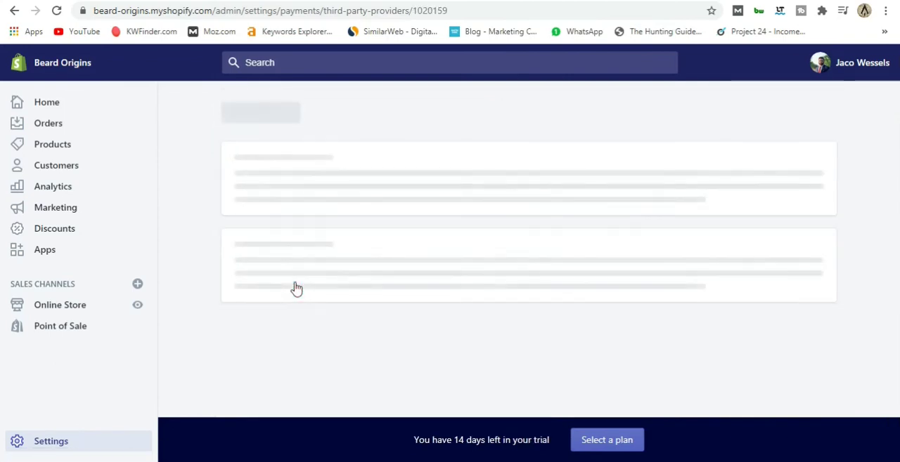
{"action": "scroll", "coordinate": [295, 277], "scroll_direction": "down", "scroll_amount": 2}
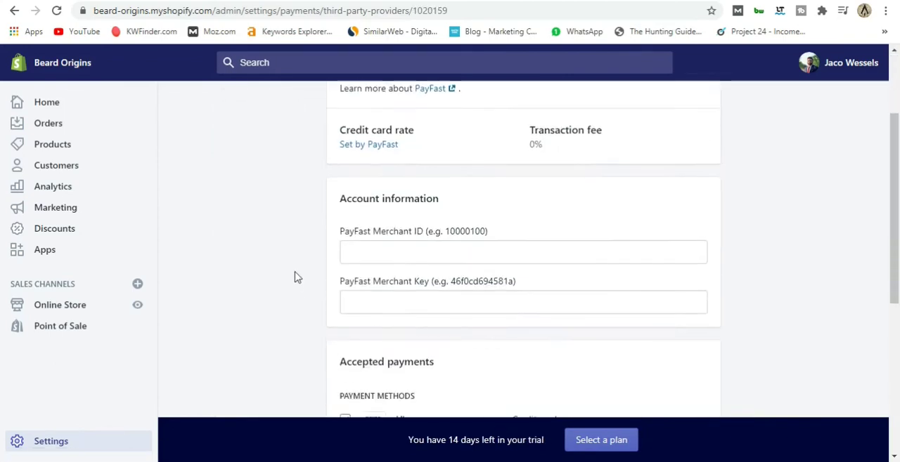
{"action": "scroll", "coordinate": [296, 278], "scroll_direction": "up", "scroll_amount": 2}
{"action": "scroll", "coordinate": [295, 276], "scroll_direction": "down", "scroll_amount": 1}
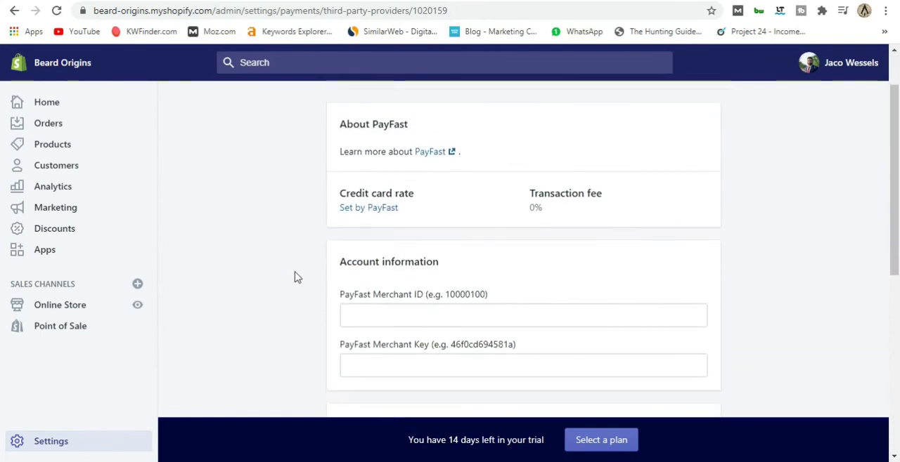
{"action": "scroll", "coordinate": [295, 277], "scroll_direction": "up", "scroll_amount": 1}
{"action": "scroll", "coordinate": [305, 208], "scroll_direction": "down", "scroll_amount": 4}
{"action": "scroll", "coordinate": [305, 209], "scroll_direction": "up", "scroll_amount": 1}
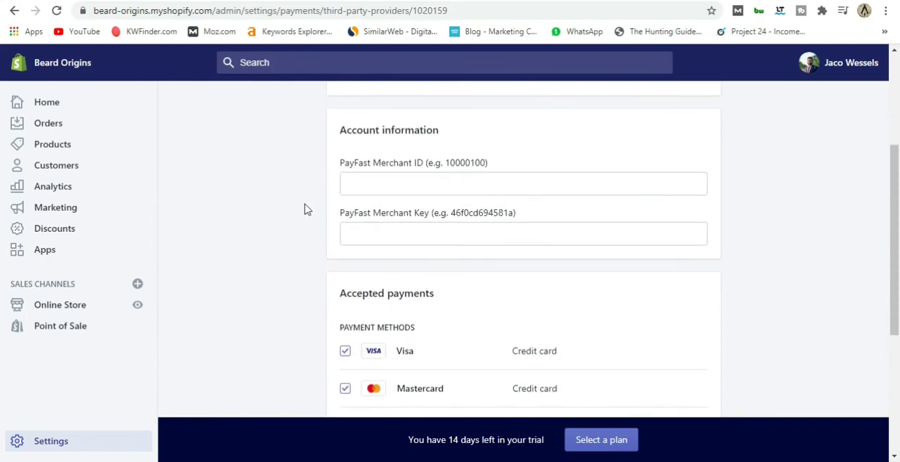
{"action": "scroll", "coordinate": [305, 210], "scroll_direction": "up", "scroll_amount": 1}
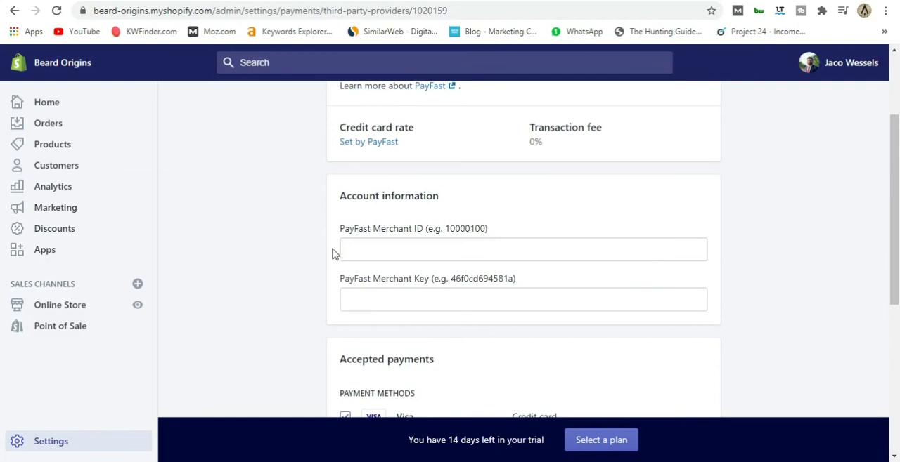
Switch to the PayFast website, open the account registration page and look through its sign-up form.
{"action": "left_click", "coordinate": [706, 0]}
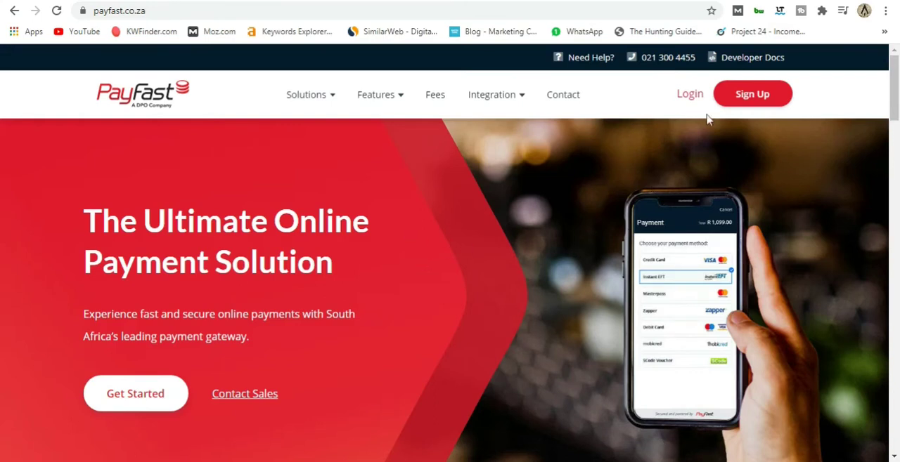
{"action": "left_click", "coordinate": [742, 100]}
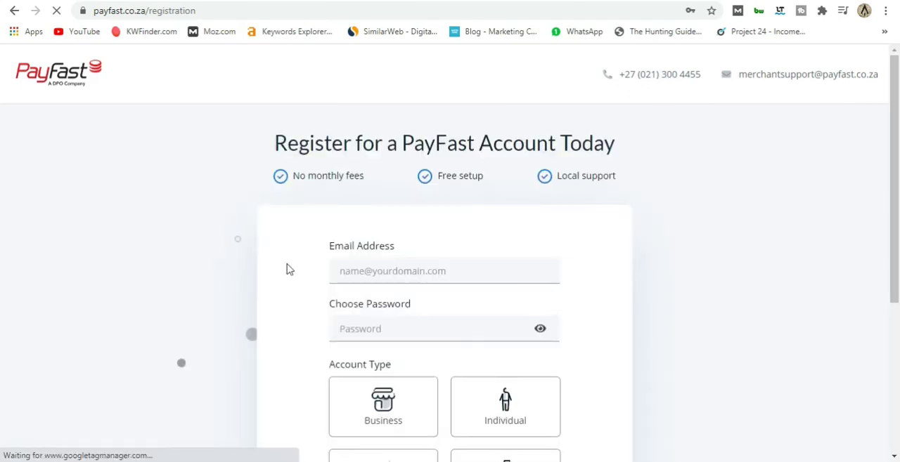
{"action": "scroll", "coordinate": [278, 257], "scroll_direction": "down", "scroll_amount": 1}
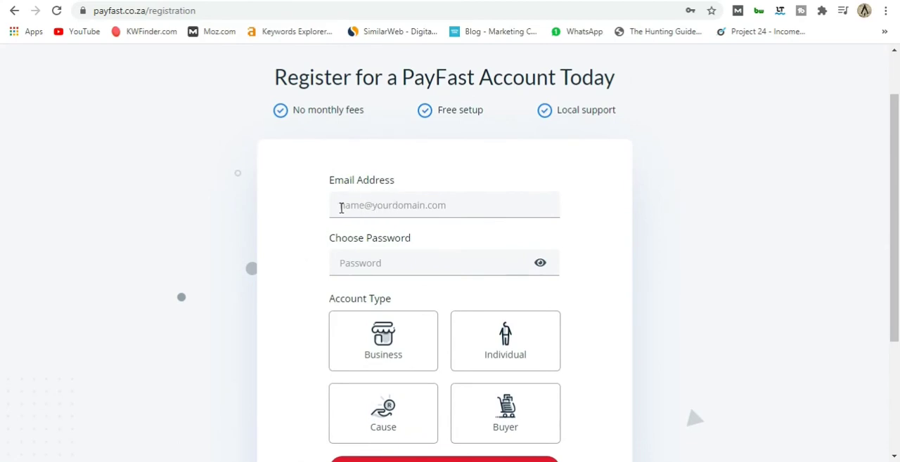
{"action": "scroll", "coordinate": [330, 218], "scroll_direction": "down", "scroll_amount": 1}
{"action": "scroll", "coordinate": [321, 211], "scroll_direction": "down", "scroll_amount": 1}
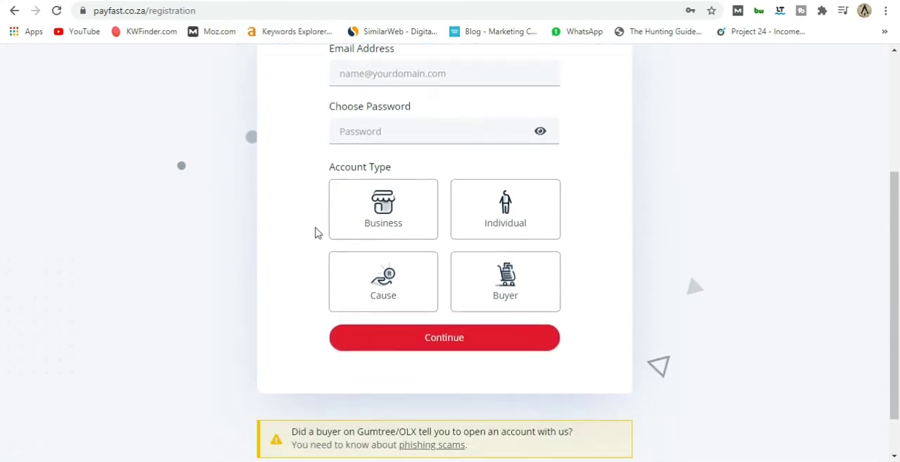
Try out the Individual and Business account types on the PayFast registration form without submitting it.
{"action": "left_click", "coordinate": [520, 219]}
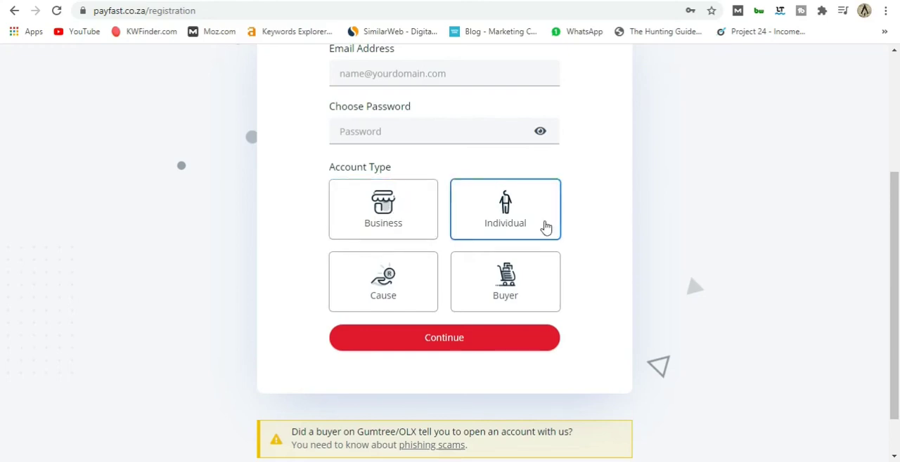
{"action": "left_click", "coordinate": [370, 211]}
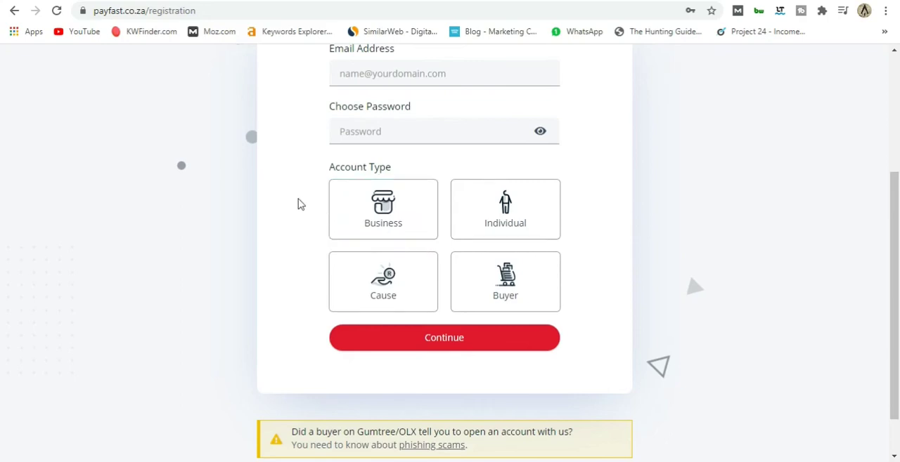
{"action": "scroll", "coordinate": [298, 204], "scroll_direction": "down", "scroll_amount": 1}
{"action": "scroll", "coordinate": [298, 204], "scroll_direction": "up", "scroll_amount": 2}
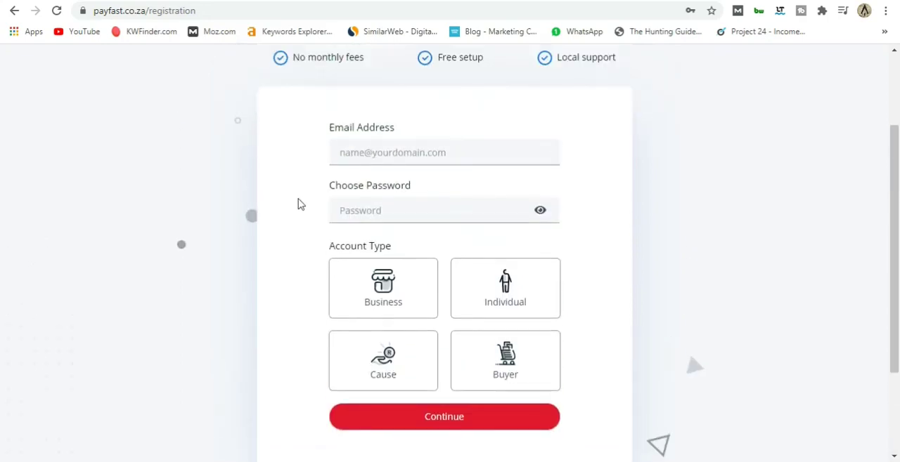
{"action": "scroll", "coordinate": [297, 204], "scroll_direction": "down", "scroll_amount": 1}
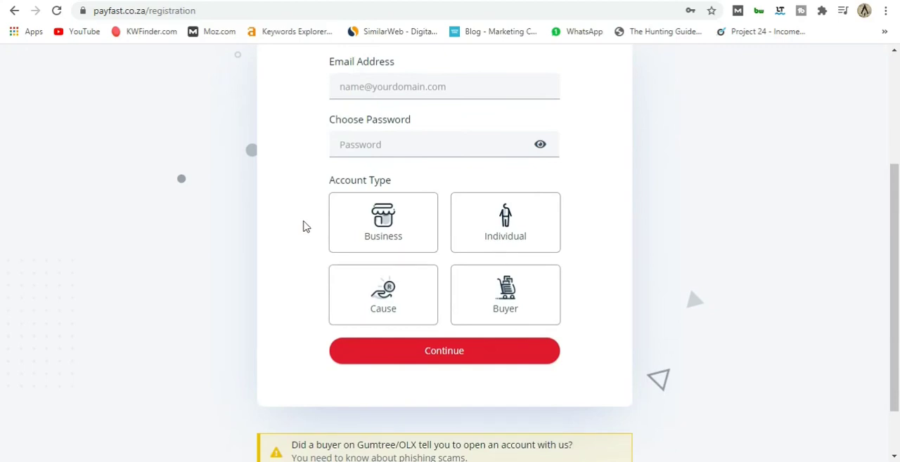
{"action": "scroll", "coordinate": [303, 226], "scroll_direction": "up", "scroll_amount": 2}
{"action": "scroll", "coordinate": [302, 225], "scroll_direction": "down", "scroll_amount": 2}
{"action": "scroll", "coordinate": [302, 231], "scroll_direction": "up", "scroll_amount": 3}
{"action": "scroll", "coordinate": [303, 231], "scroll_direction": "down", "scroll_amount": 4}
{"action": "scroll", "coordinate": [303, 231], "scroll_direction": "up", "scroll_amount": 2}
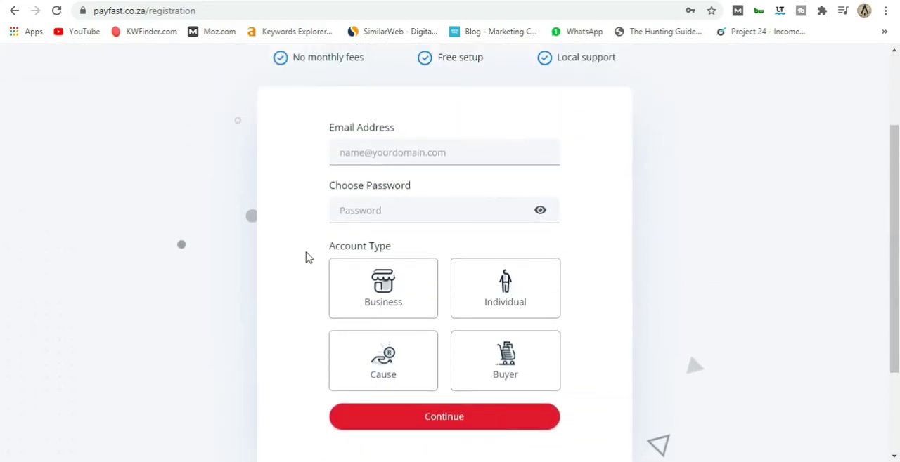
{"action": "left_click", "coordinate": [507, 295]}
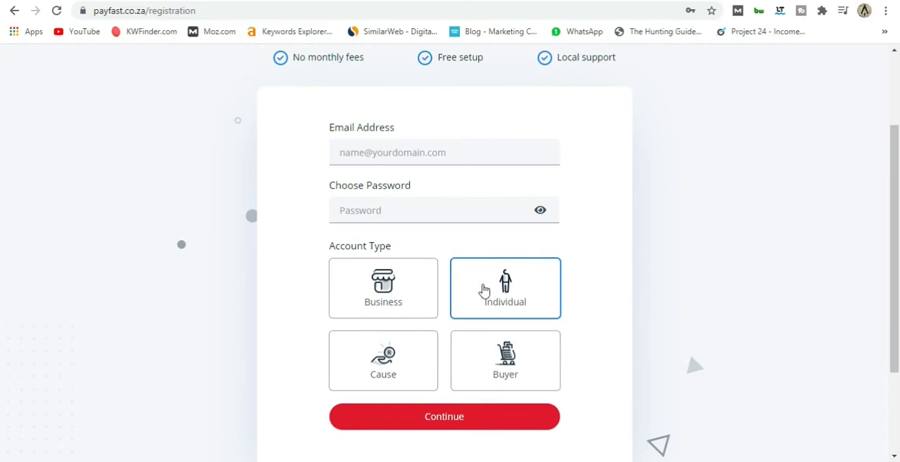
{"action": "scroll", "coordinate": [295, 313], "scroll_direction": "up", "scroll_amount": 2}
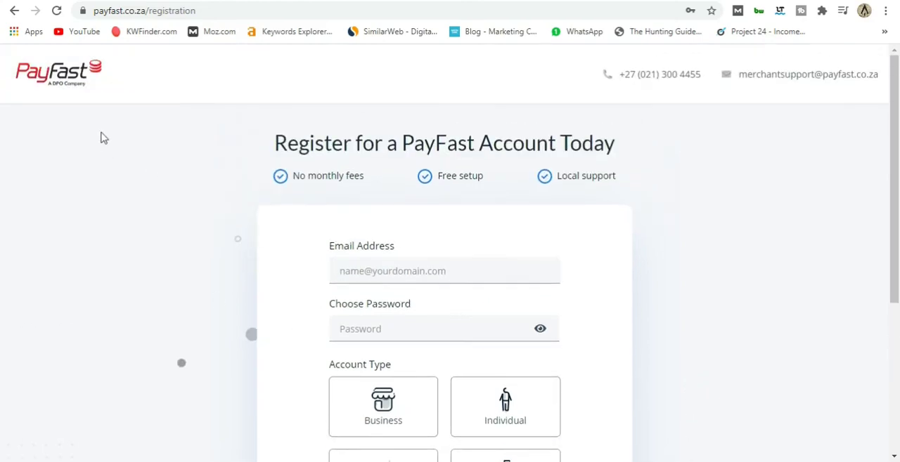
Return to the PayFast homepage and log in to the existing merchant account.
{"action": "left_click", "coordinate": [64, 75]}
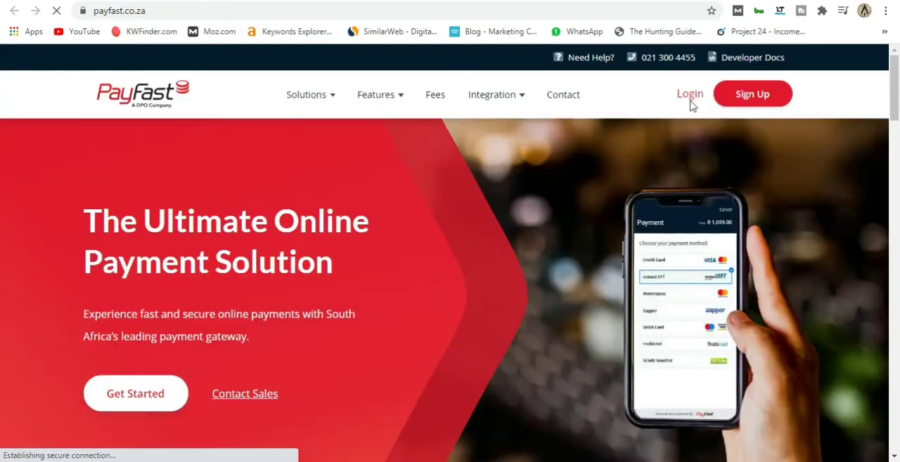
{"action": "left_click", "coordinate": [692, 100]}
{"action": "left_click", "coordinate": [347, 401]}
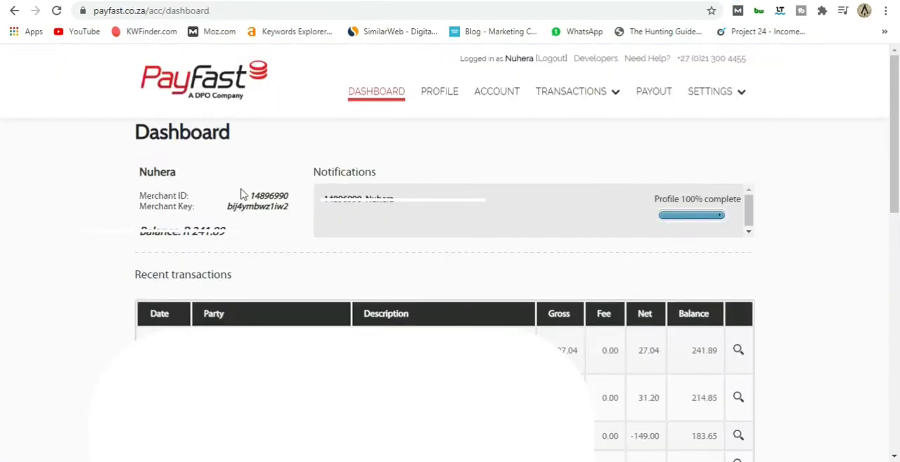
Copy the merchant ID from the PayFast dashboard into Shopify's PayFast Merchant ID field.
{"action": "double_click", "coordinate": [286, 196]}
{"action": "key", "text": "ctrl+c"}
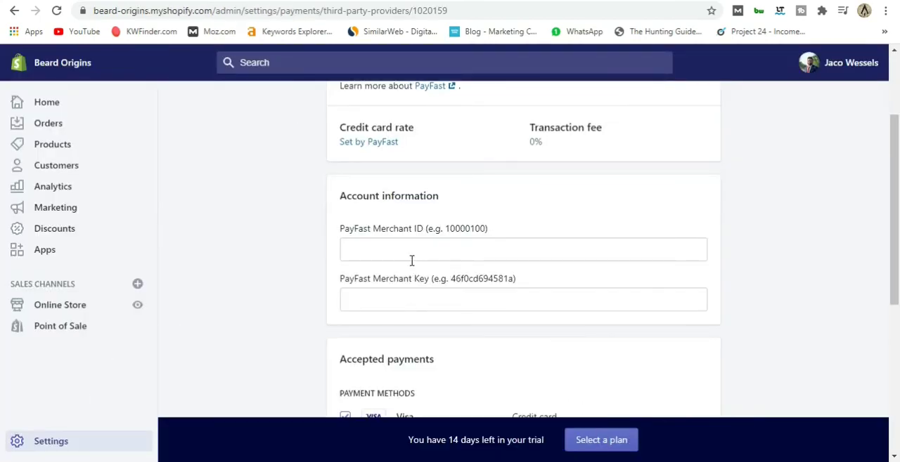
{"action": "left_click", "coordinate": [405, 252]}
{"action": "key", "text": "ctrl+v"}
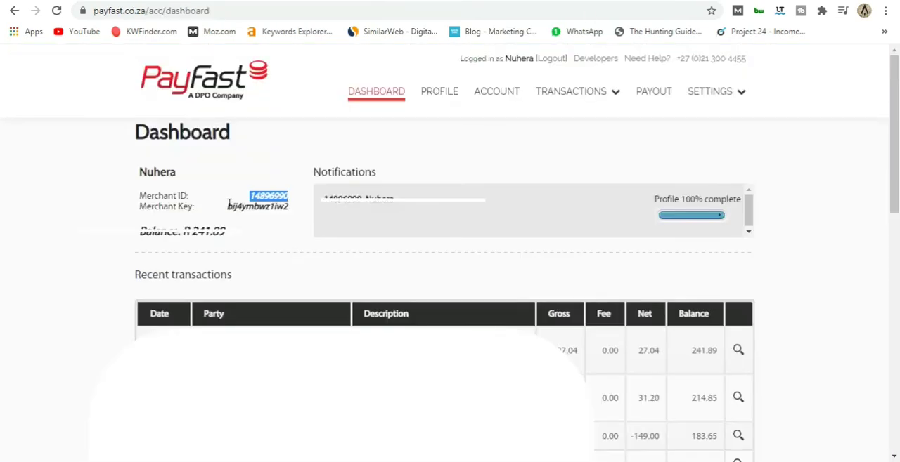
Copy the merchant key from the PayFast dashboard into Shopify's PayFast Merchant Key field.
{"action": "left_click_drag", "start_coordinate": [227, 206], "coordinate": [291, 208]}
{"action": "left_click", "coordinate": [293, 209]}
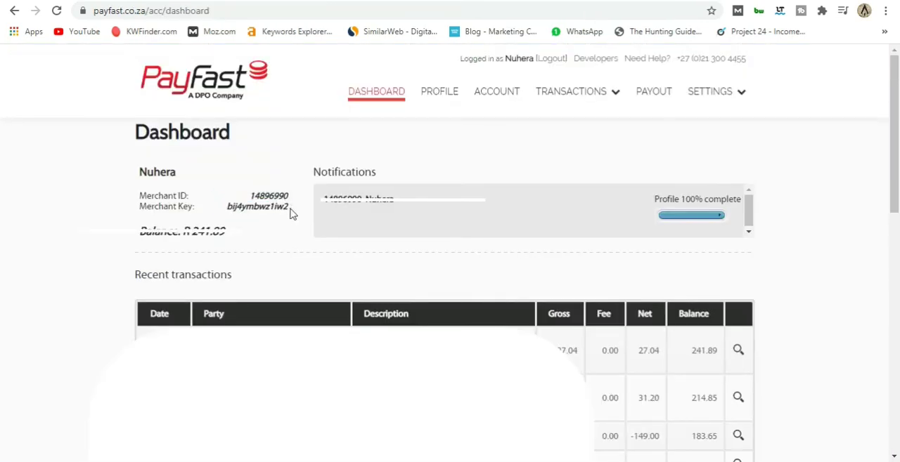
{"action": "double_click", "coordinate": [286, 206]}
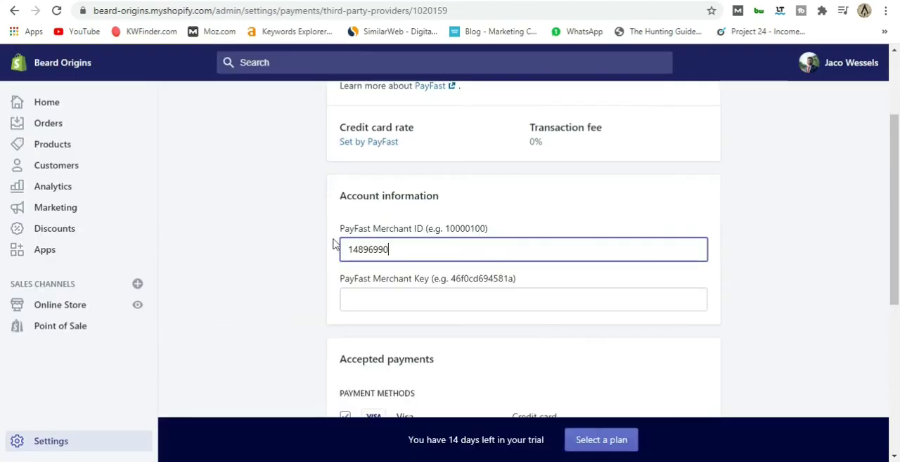
{"action": "left_click", "coordinate": [352, 296]}
{"action": "key", "text": "ctrl+v"}
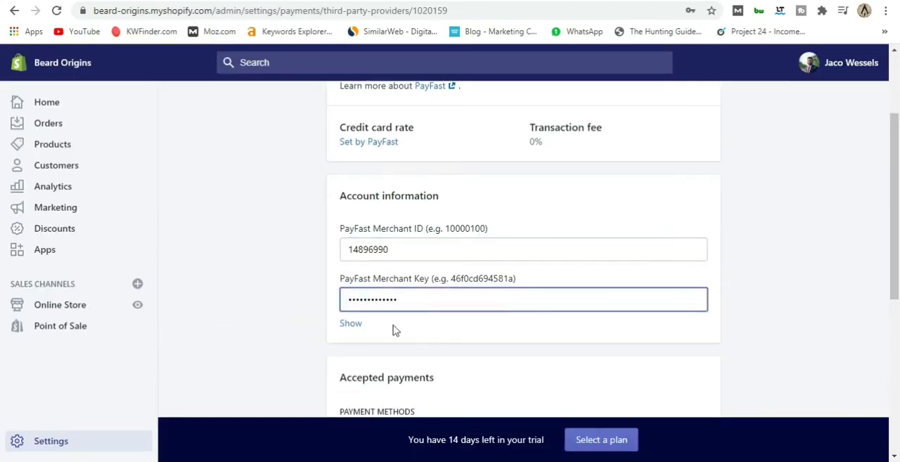
Keep all accepted payment methods selected and test mode off, activate PayFast, and decline saving the credentials in the browser.
{"action": "scroll", "coordinate": [393, 328], "scroll_direction": "down", "scroll_amount": 6}
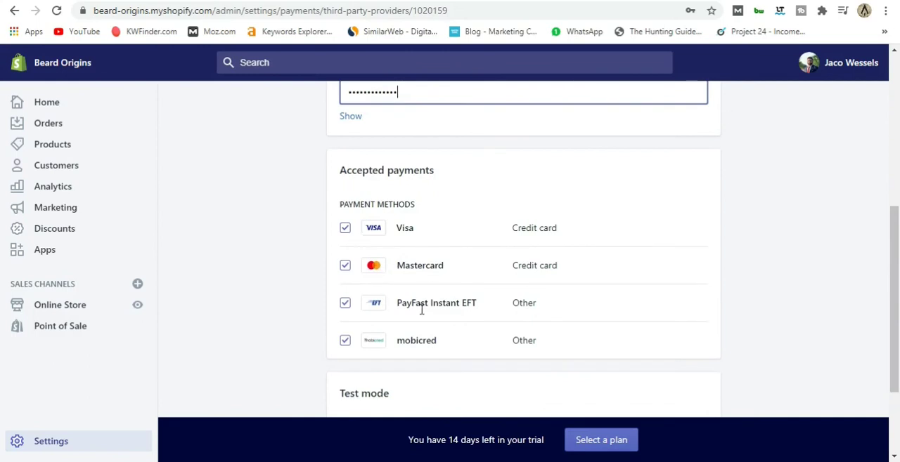
{"action": "scroll", "coordinate": [421, 330], "scroll_direction": "down", "scroll_amount": 1}
{"action": "scroll", "coordinate": [425, 314], "scroll_direction": "down", "scroll_amount": 1}
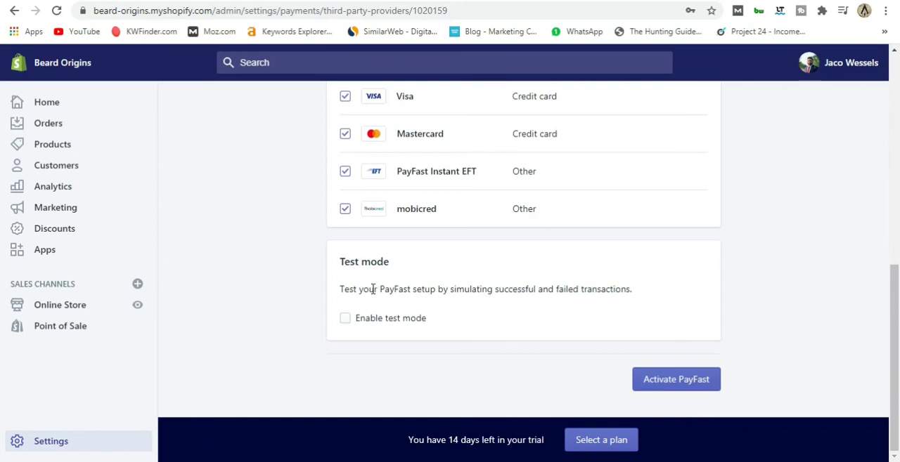
{"action": "left_click", "coordinate": [684, 387]}
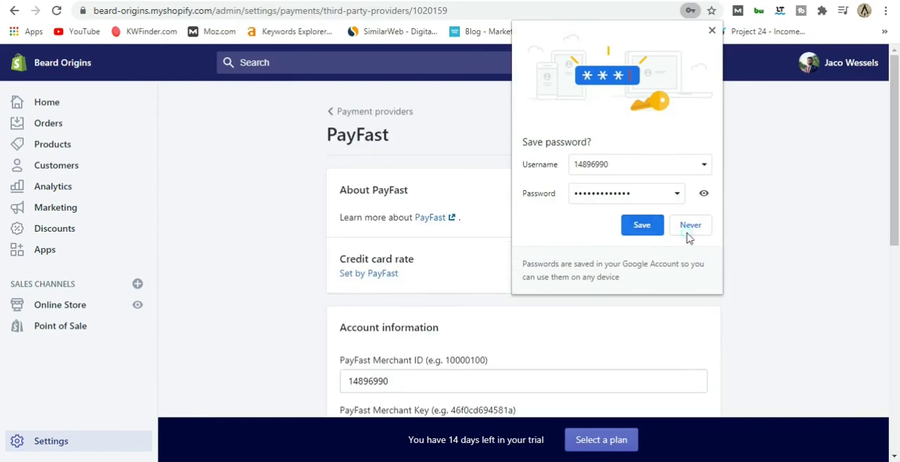
{"action": "left_click", "coordinate": [687, 236]}
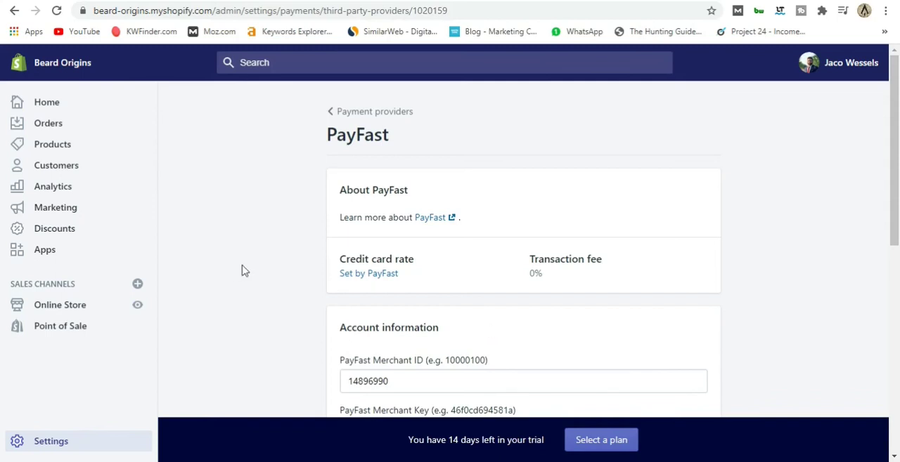
Look over the activated PayFast settings and open the live Beard Origins storefront.
{"action": "scroll", "coordinate": [273, 277], "scroll_direction": "down", "scroll_amount": 2}
{"action": "scroll", "coordinate": [272, 276], "scroll_direction": "down", "scroll_amount": 3}
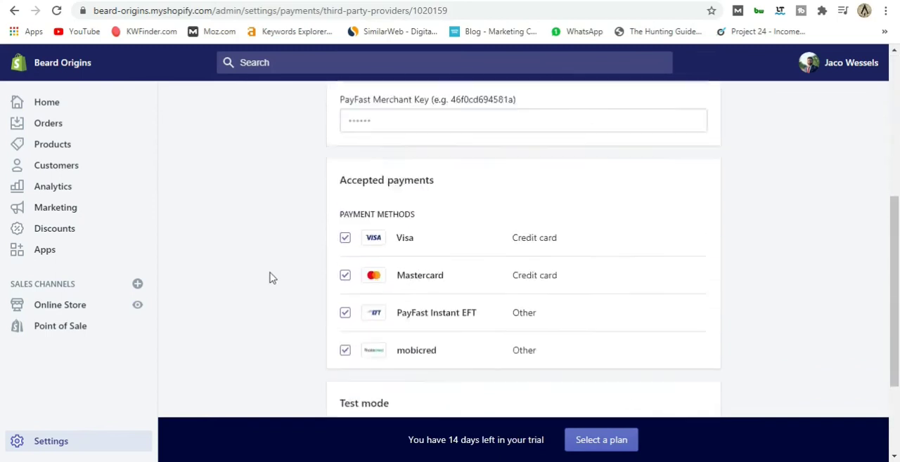
{"action": "scroll", "coordinate": [272, 277], "scroll_direction": "up", "scroll_amount": 5}
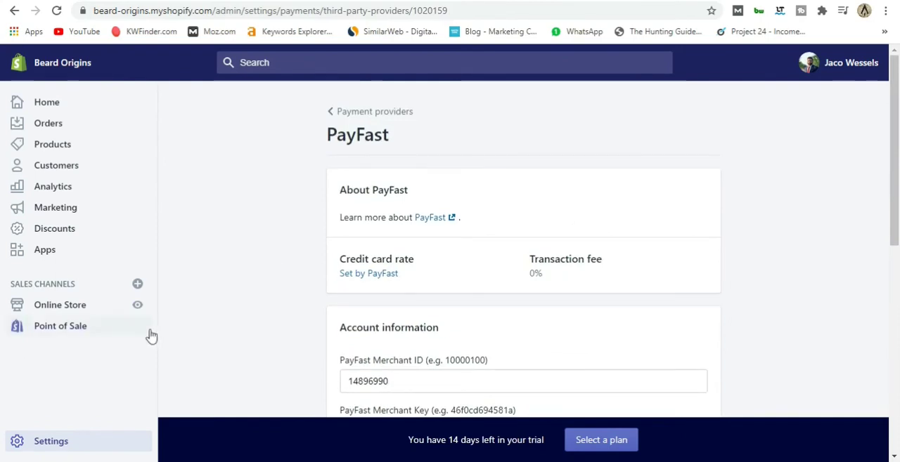
{"action": "left_click", "coordinate": [137, 305]}
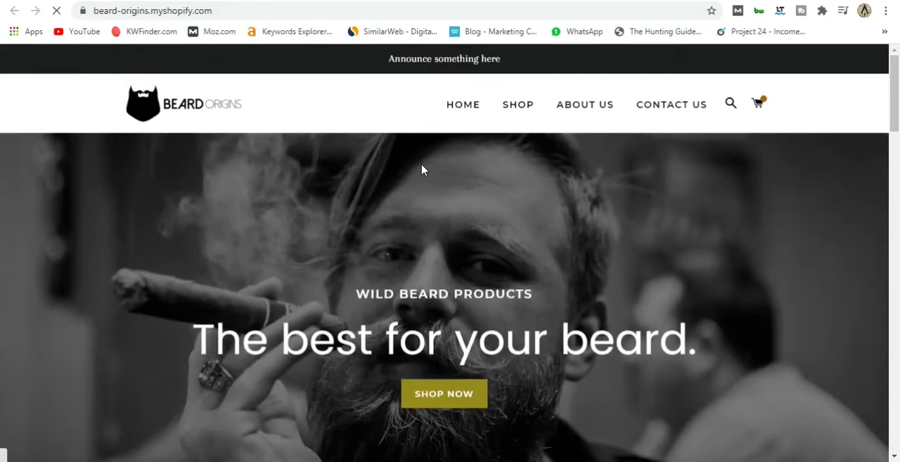
Examine the storefront home page down to the footer's payment icons, and review the PayFast account and accepted payment settings in the Shopify admin.
{"action": "scroll", "coordinate": [425, 169], "scroll_direction": "down", "scroll_amount": 10}
{"action": "scroll", "coordinate": [428, 169], "scroll_direction": "down", "scroll_amount": 15}
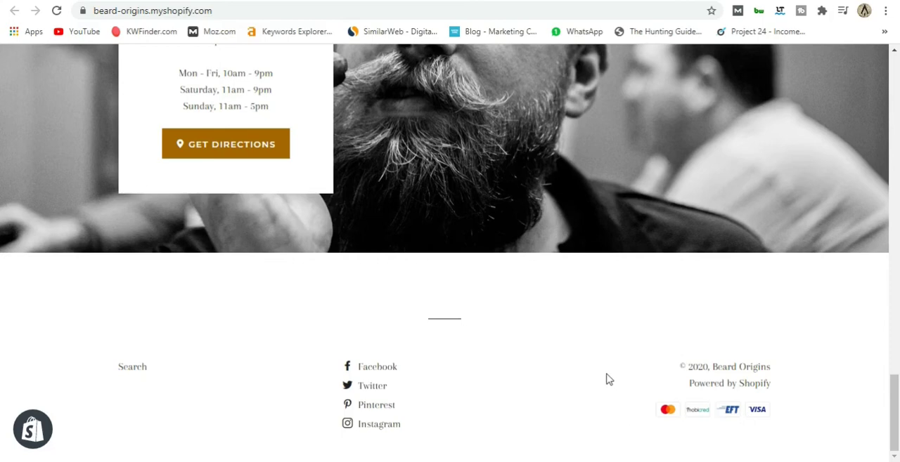
{"action": "scroll", "coordinate": [591, 362], "scroll_direction": "up", "scroll_amount": 20}
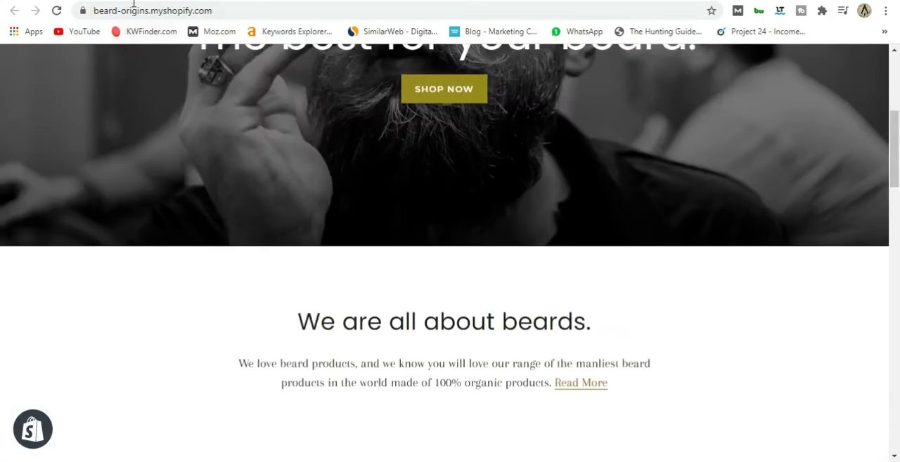
{"action": "left_click", "coordinate": [132, 0]}
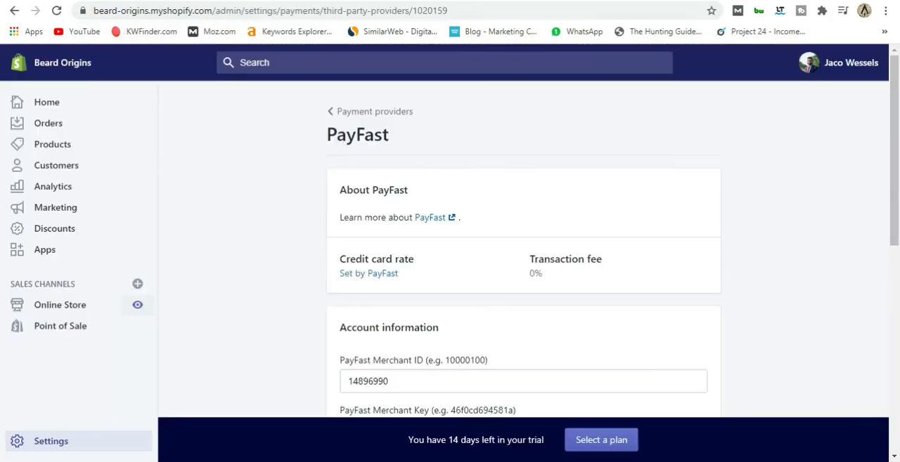
{"action": "scroll", "coordinate": [310, 326], "scroll_direction": "down", "scroll_amount": 2}
{"action": "scroll", "coordinate": [311, 326], "scroll_direction": "up", "scroll_amount": 1}
{"action": "scroll", "coordinate": [309, 326], "scroll_direction": "up", "scroll_amount": 1}
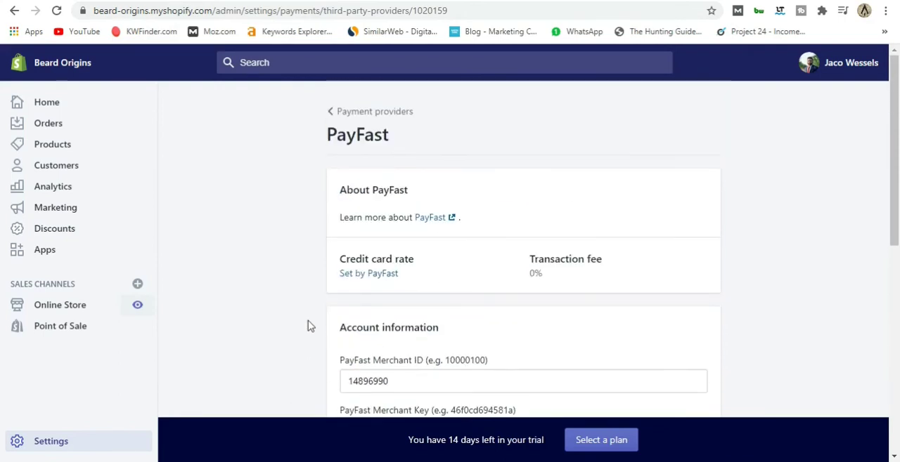
{"action": "scroll", "coordinate": [310, 326], "scroll_direction": "down", "scroll_amount": 2}
{"action": "scroll", "coordinate": [295, 320], "scroll_direction": "down", "scroll_amount": 5}
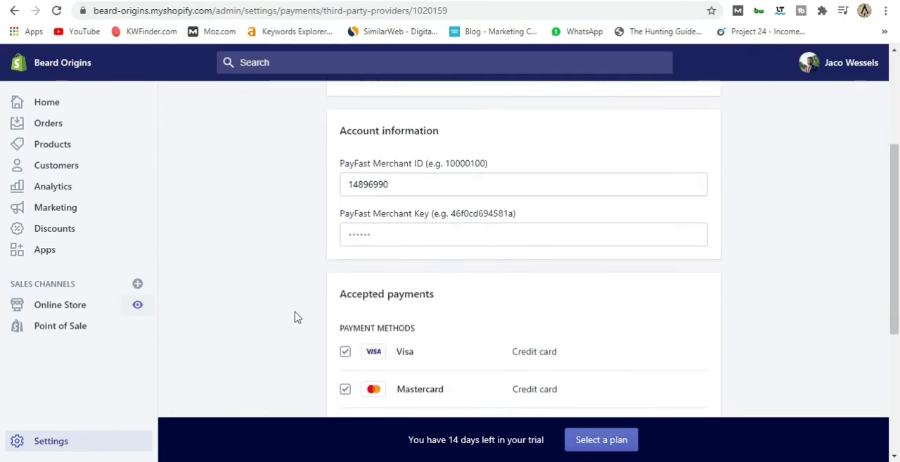
{"action": "scroll", "coordinate": [295, 318], "scroll_direction": "up", "scroll_amount": 6}
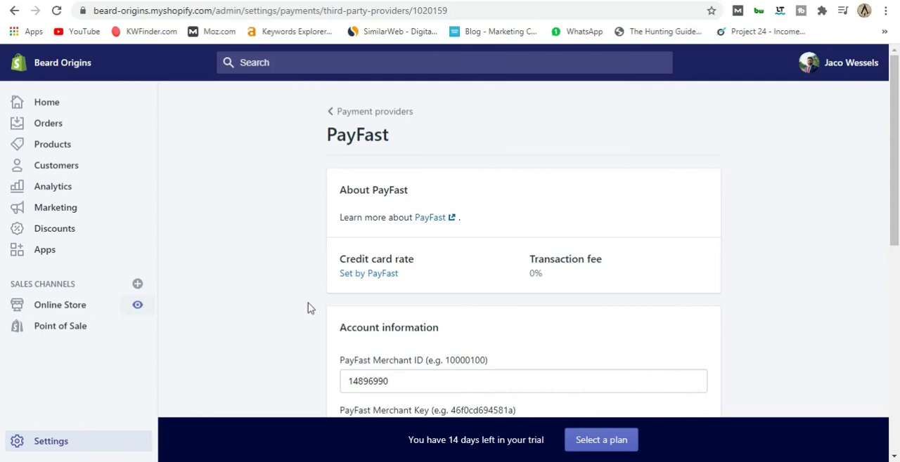
Open the store's checkout settings and make customer accounts optional.
{"action": "left_click", "coordinate": [32, 439]}
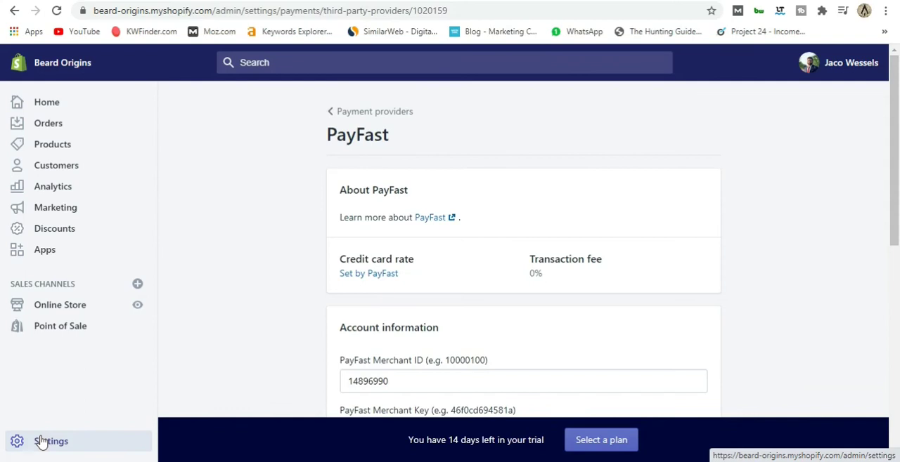
{"action": "left_click", "coordinate": [43, 441]}
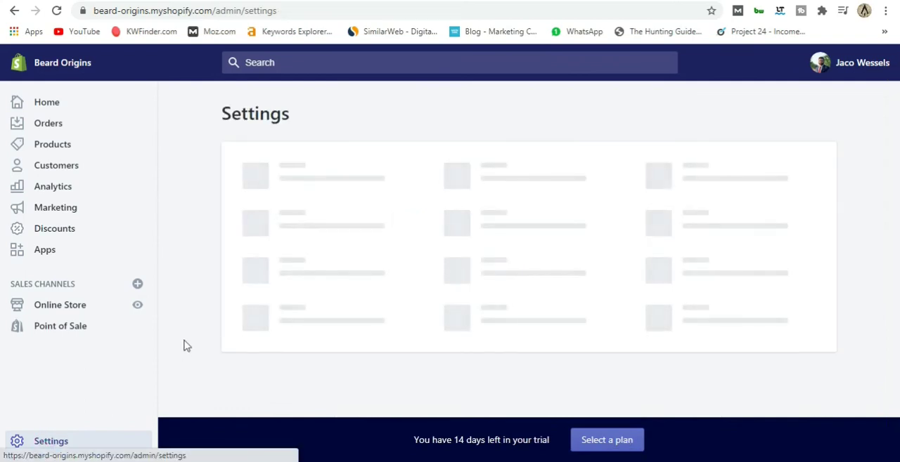
{"action": "scroll", "coordinate": [191, 330], "scroll_direction": "down", "scroll_amount": 1}
{"action": "left_click", "coordinate": [305, 257]}
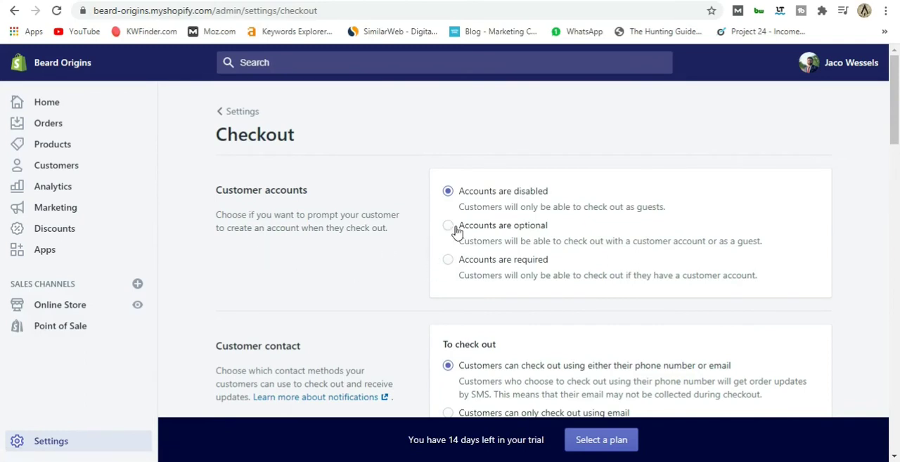
{"action": "scroll", "coordinate": [403, 255], "scroll_direction": "down", "scroll_amount": 1}
{"action": "scroll", "coordinate": [402, 255], "scroll_direction": "up", "scroll_amount": 1}
{"action": "left_click", "coordinate": [447, 225]}
Set the customer contact option so that customers can only check out using email.
{"action": "scroll", "coordinate": [418, 268], "scroll_direction": "down", "scroll_amount": 2}
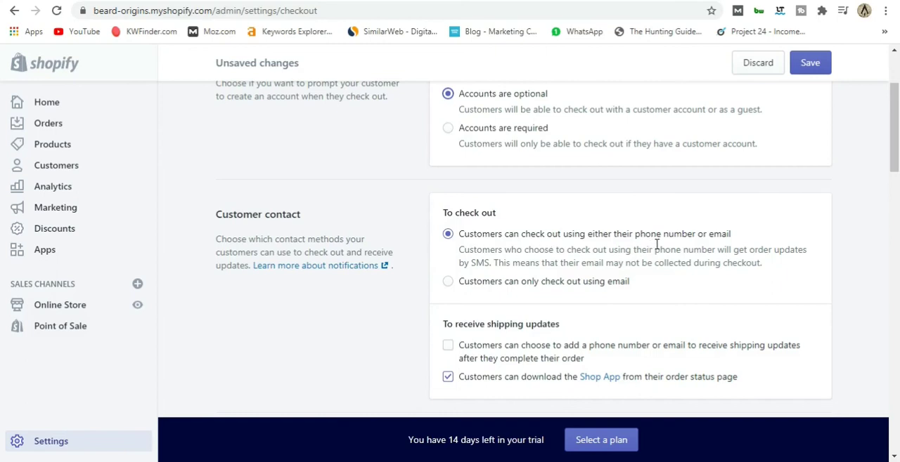
{"action": "left_click", "coordinate": [452, 285]}
{"action": "scroll", "coordinate": [398, 276], "scroll_direction": "down", "scroll_amount": 2}
{"action": "scroll", "coordinate": [399, 276], "scroll_direction": "up", "scroll_amount": 1}
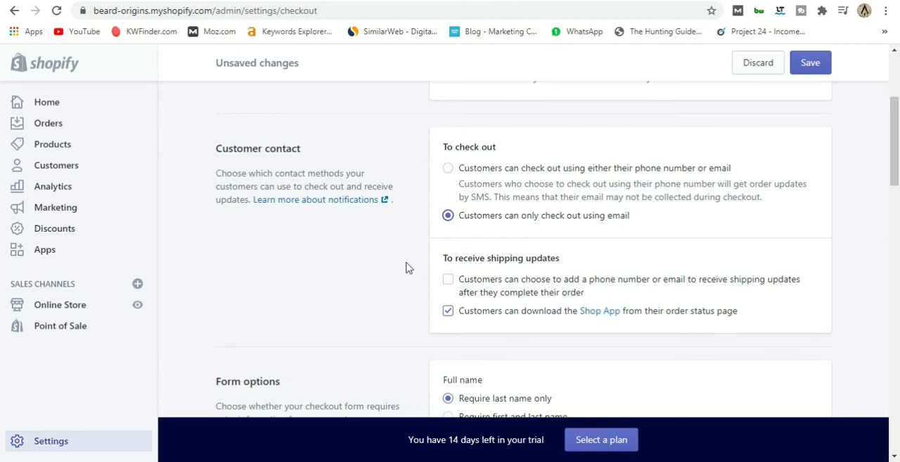
{"action": "scroll", "coordinate": [405, 268], "scroll_direction": "down", "scroll_amount": 1}
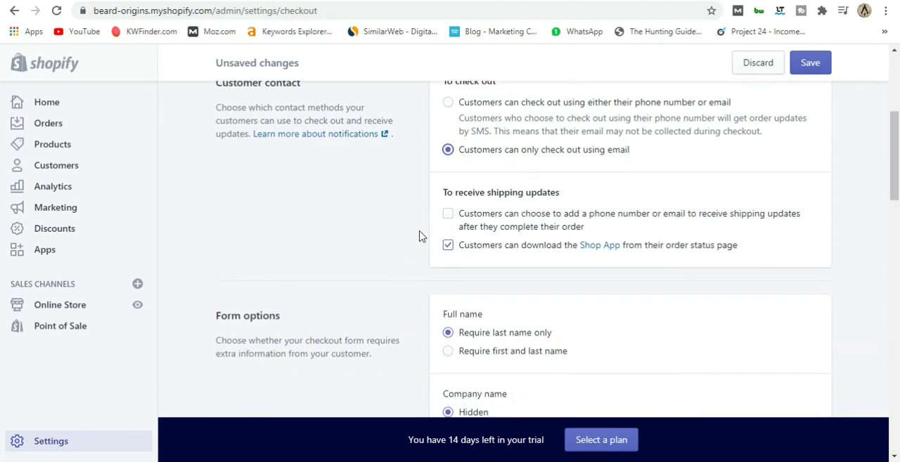
{"action": "scroll", "coordinate": [420, 235], "scroll_direction": "up", "scroll_amount": 1}
{"action": "scroll", "coordinate": [420, 236], "scroll_direction": "down", "scroll_amount": 2}
{"action": "scroll", "coordinate": [419, 235], "scroll_direction": "up", "scroll_amount": 2}
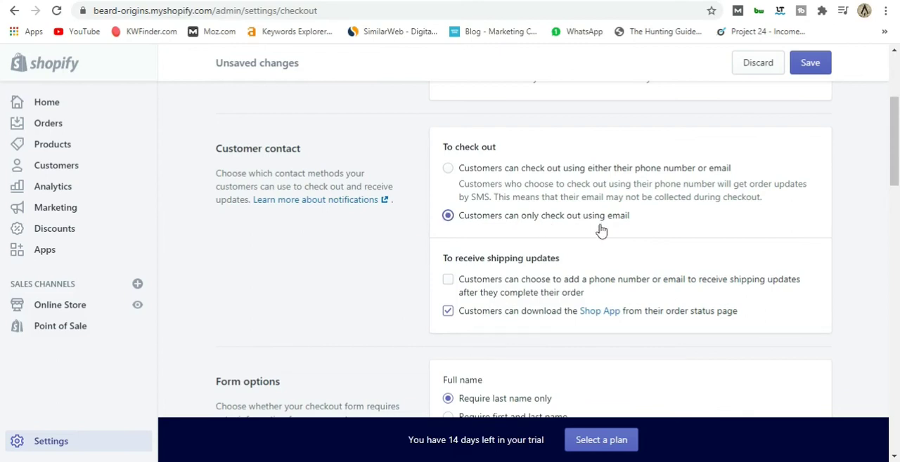
Require first and last name for the full name in the checkout form options.
{"action": "scroll", "coordinate": [482, 238], "scroll_direction": "down", "scroll_amount": 1}
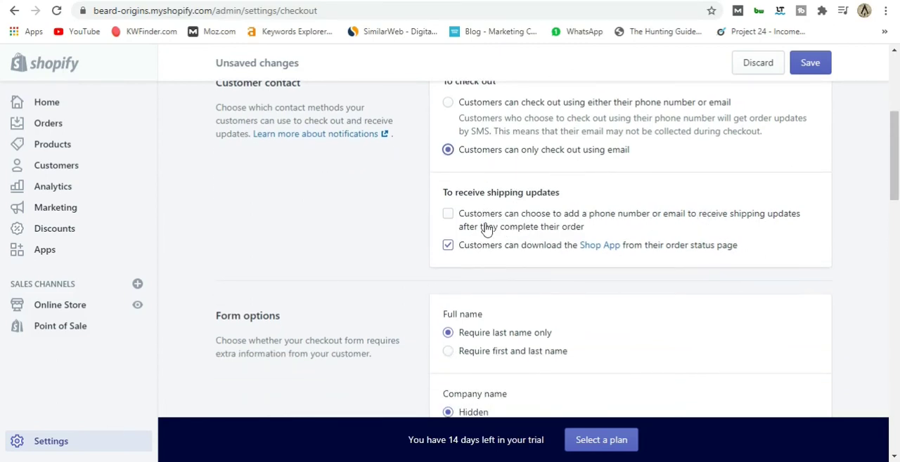
{"action": "scroll", "coordinate": [424, 233], "scroll_direction": "down", "scroll_amount": 2}
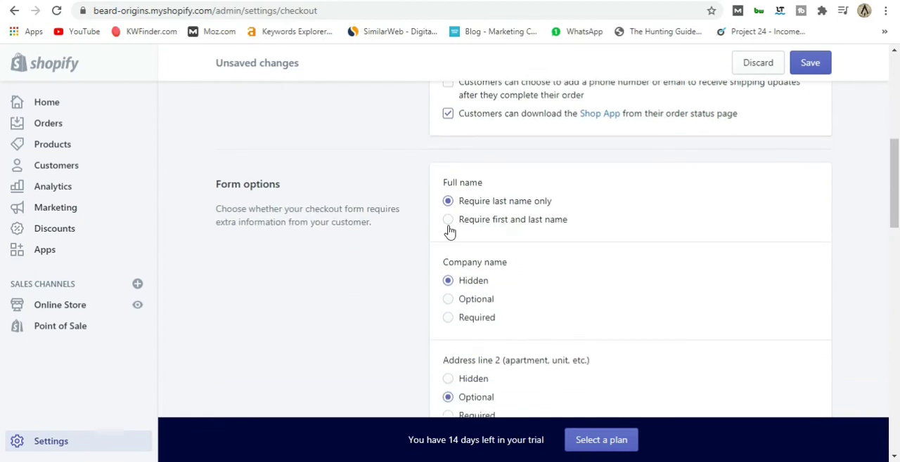
{"action": "left_click", "coordinate": [449, 220]}
{"action": "scroll", "coordinate": [415, 220], "scroll_direction": "down", "scroll_amount": 2}
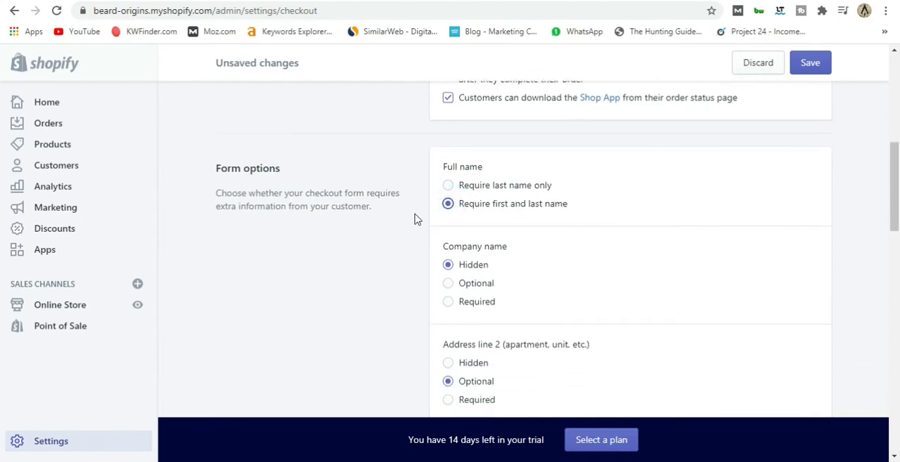
{"action": "scroll", "coordinate": [415, 220], "scroll_direction": "up", "scroll_amount": 1}
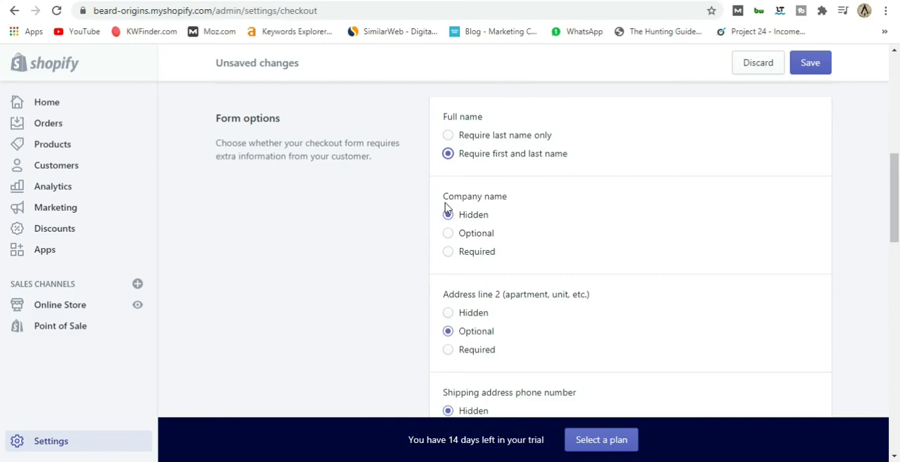
Preselect the email marketing sign-up option at checkout and save the checkout settings.
{"action": "scroll", "coordinate": [418, 246], "scroll_direction": "down", "scroll_amount": 1}
{"action": "scroll", "coordinate": [421, 247], "scroll_direction": "down", "scroll_amount": 4}
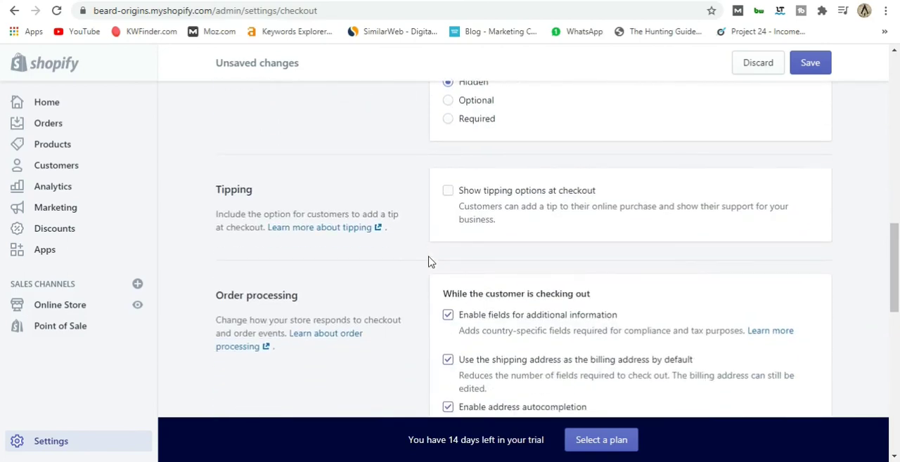
{"action": "scroll", "coordinate": [424, 221], "scroll_direction": "down", "scroll_amount": 1}
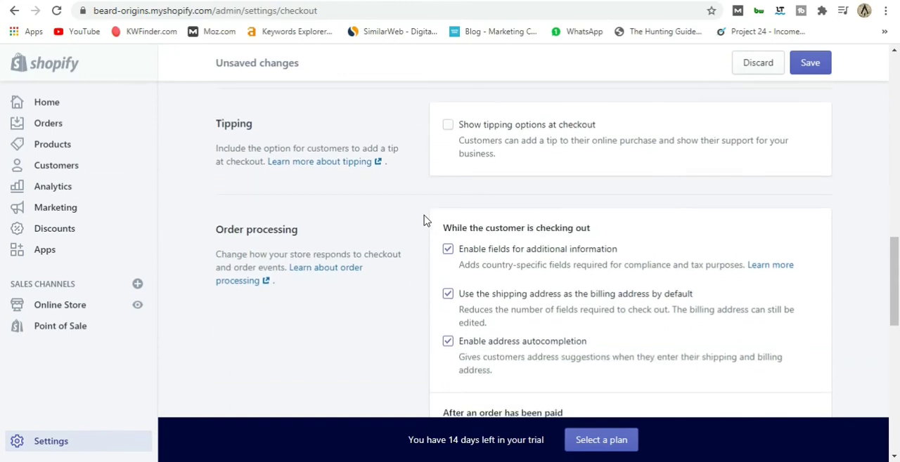
{"action": "scroll", "coordinate": [424, 221], "scroll_direction": "down", "scroll_amount": 1}
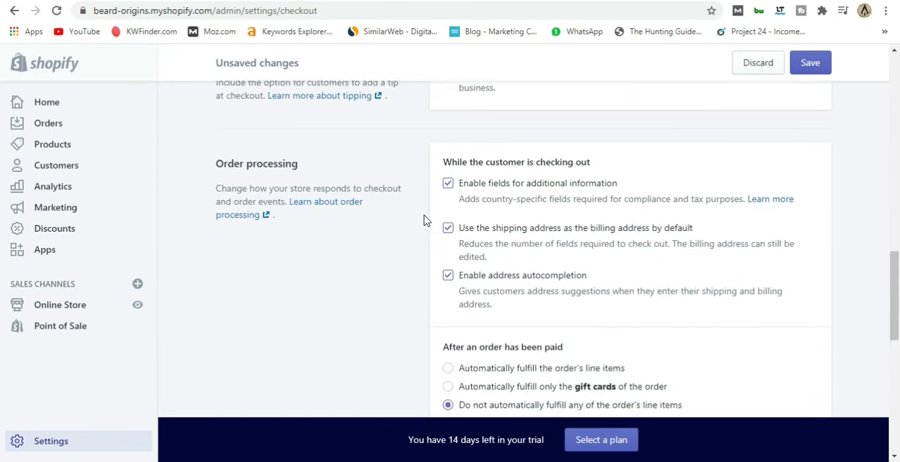
{"action": "scroll", "coordinate": [424, 221], "scroll_direction": "up", "scroll_amount": 1}
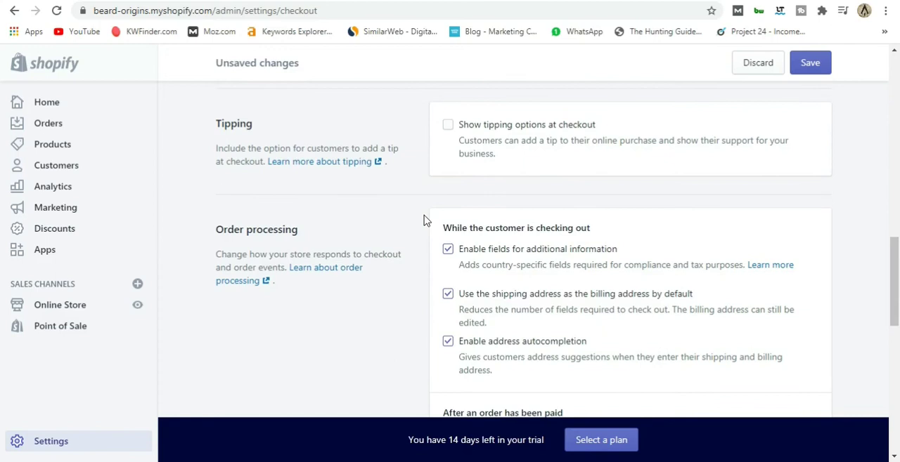
{"action": "scroll", "coordinate": [426, 254], "scroll_direction": "down", "scroll_amount": 1}
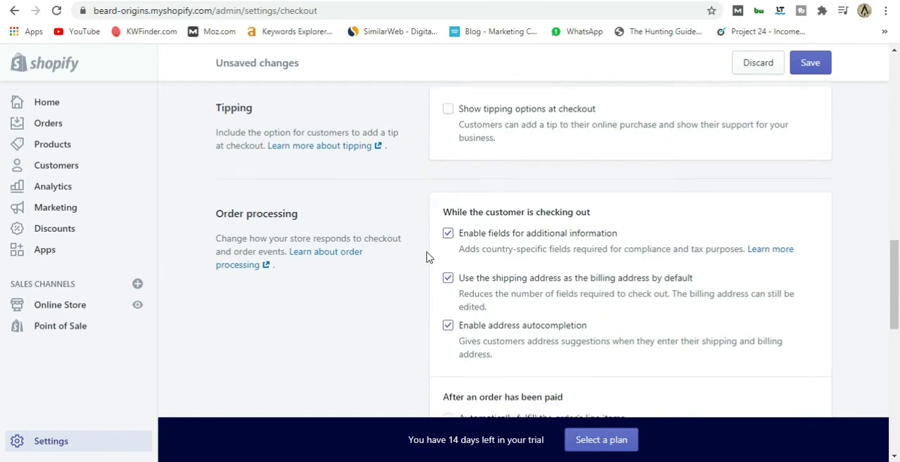
{"action": "scroll", "coordinate": [424, 271], "scroll_direction": "down", "scroll_amount": 2}
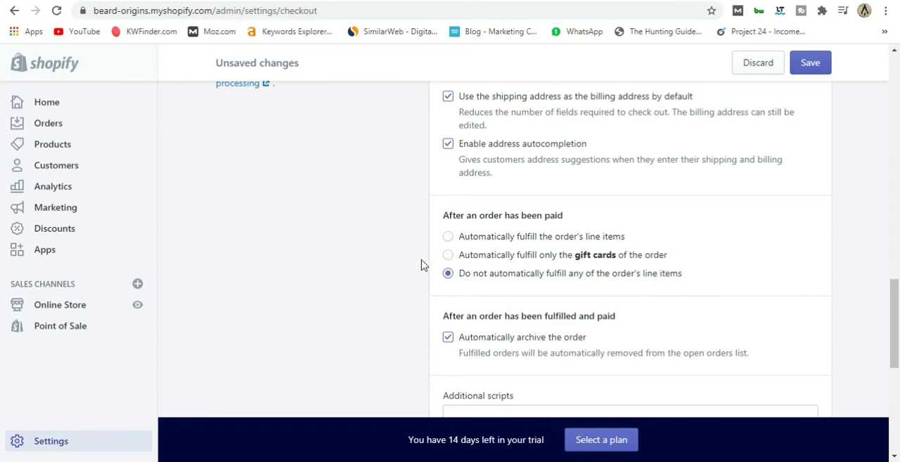
{"action": "scroll", "coordinate": [409, 260], "scroll_direction": "down", "scroll_amount": 2}
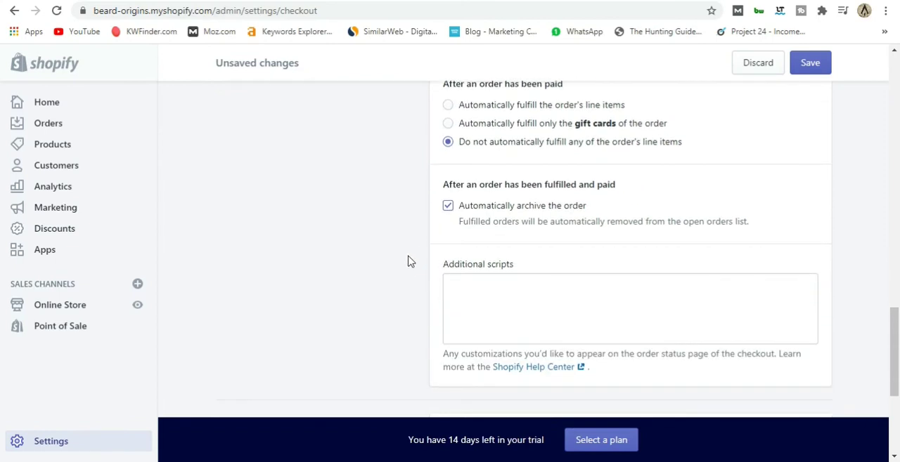
{"action": "scroll", "coordinate": [408, 260], "scroll_direction": "down", "scroll_amount": 4}
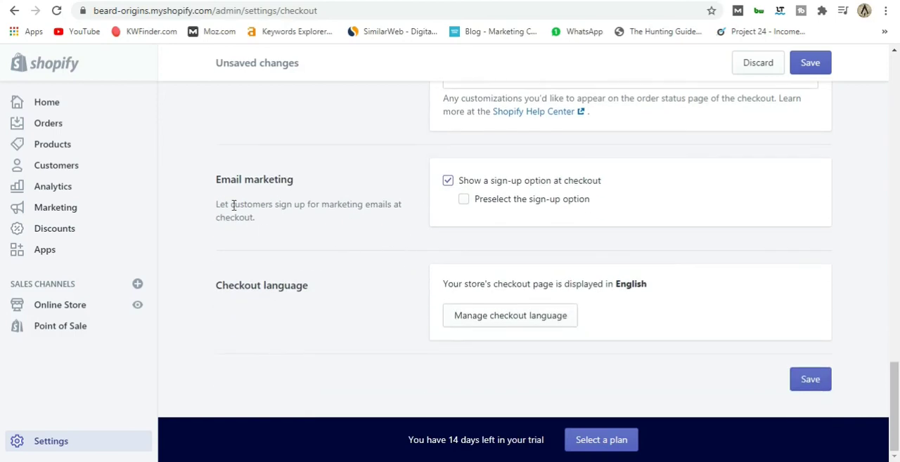
{"action": "left_click", "coordinate": [466, 203]}
{"action": "left_click", "coordinate": [812, 380]}
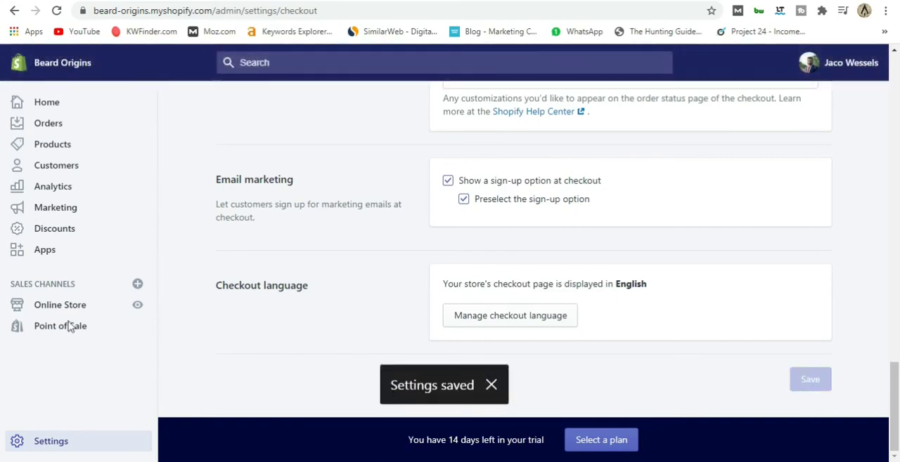
Open the general shipping rates for all products from the store's Shipping and delivery settings.
{"action": "left_click", "coordinate": [14, 10]}
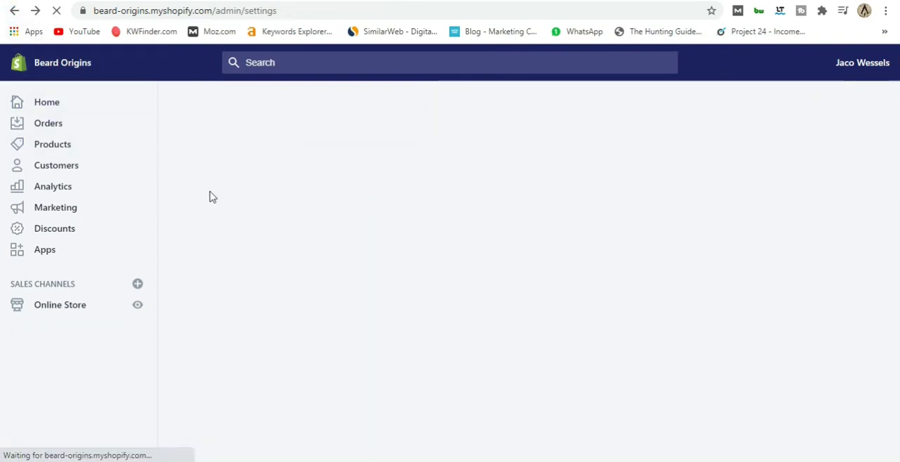
{"action": "scroll", "coordinate": [239, 225], "scroll_direction": "down", "scroll_amount": 2}
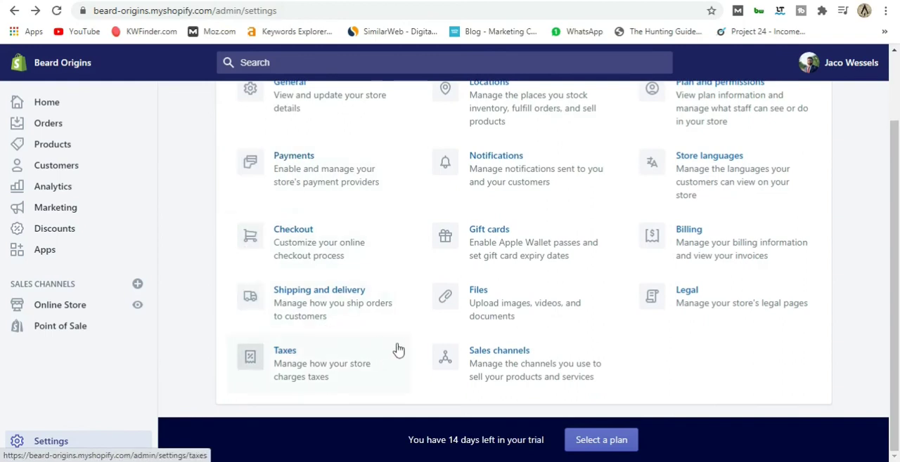
{"action": "left_click", "coordinate": [310, 293]}
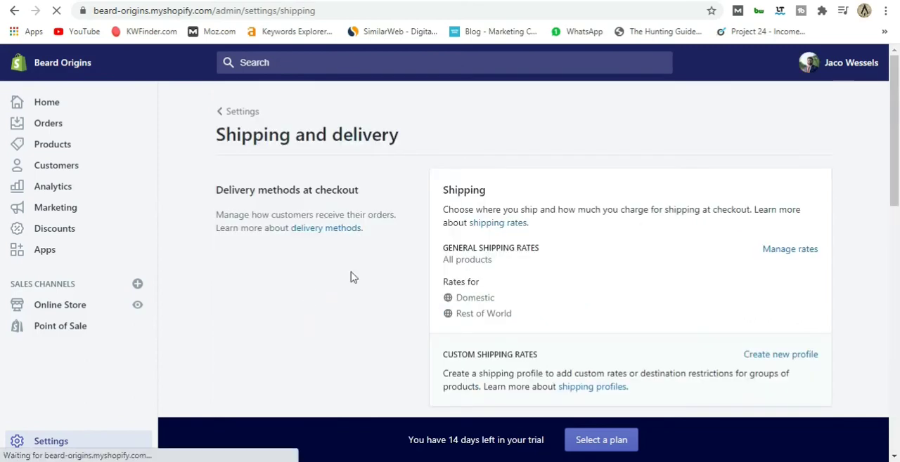
{"action": "scroll", "coordinate": [404, 246], "scroll_direction": "down", "scroll_amount": 1}
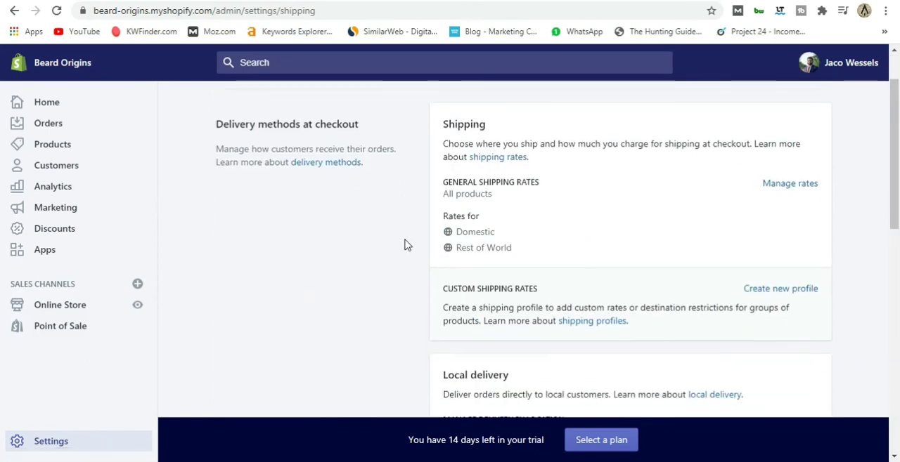
{"action": "left_click", "coordinate": [773, 188]}
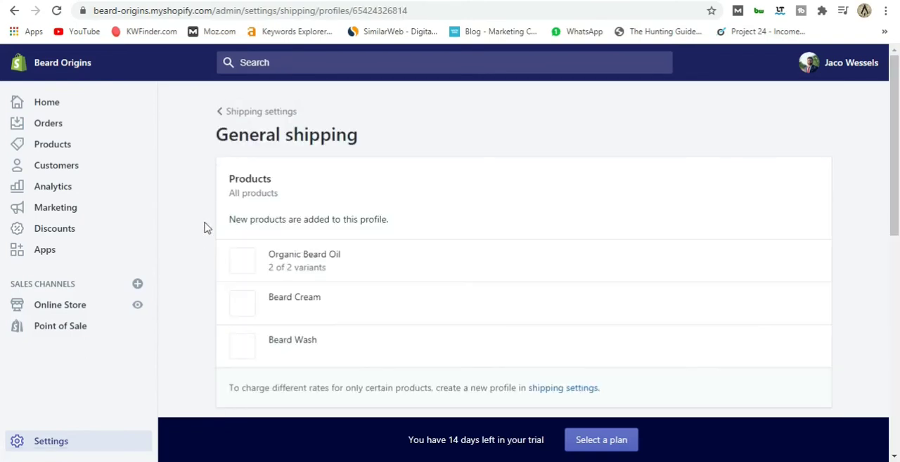
Add a shipping rate named Flat at R 80.00, without conditions, to the Domestic South Africa zone.
{"action": "scroll", "coordinate": [206, 227], "scroll_direction": "down", "scroll_amount": 3}
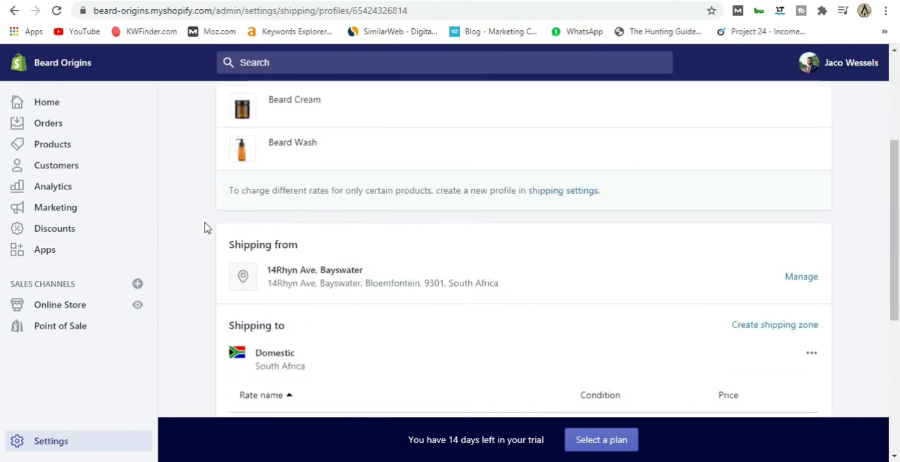
{"action": "scroll", "coordinate": [206, 227], "scroll_direction": "down", "scroll_amount": 2}
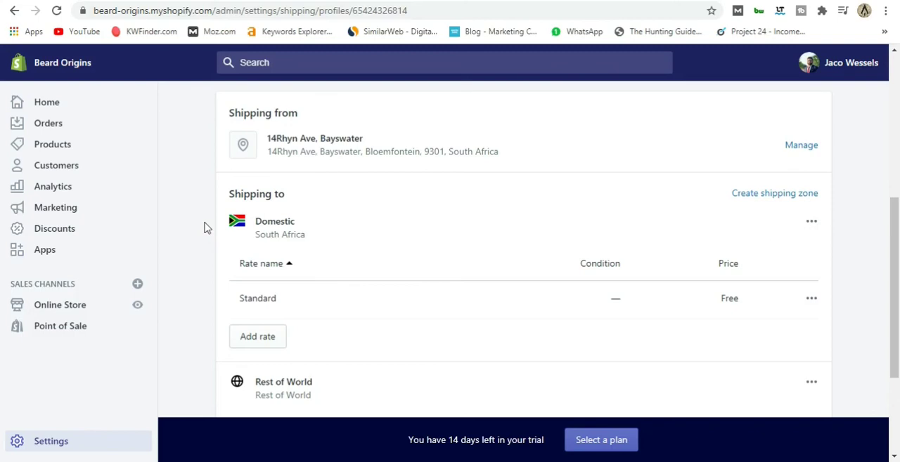
{"action": "scroll", "coordinate": [204, 227], "scroll_direction": "down", "scroll_amount": 2}
{"action": "scroll", "coordinate": [204, 227], "scroll_direction": "up", "scroll_amount": 1}
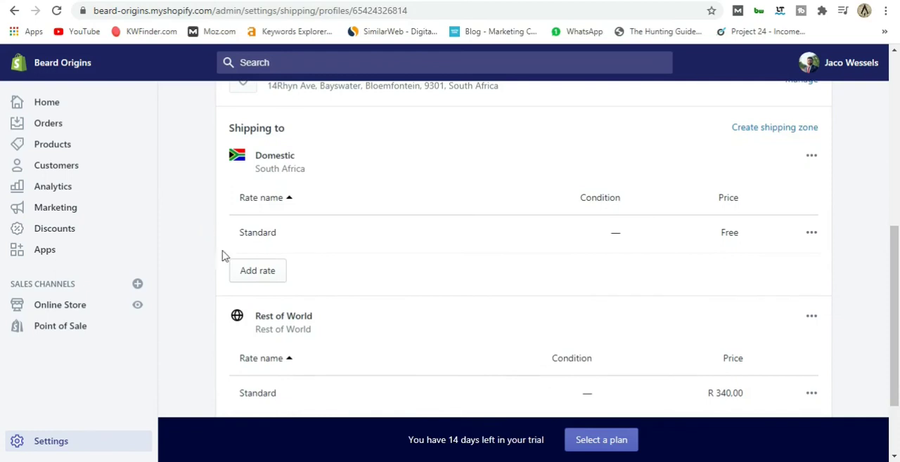
{"action": "left_click", "coordinate": [258, 274]}
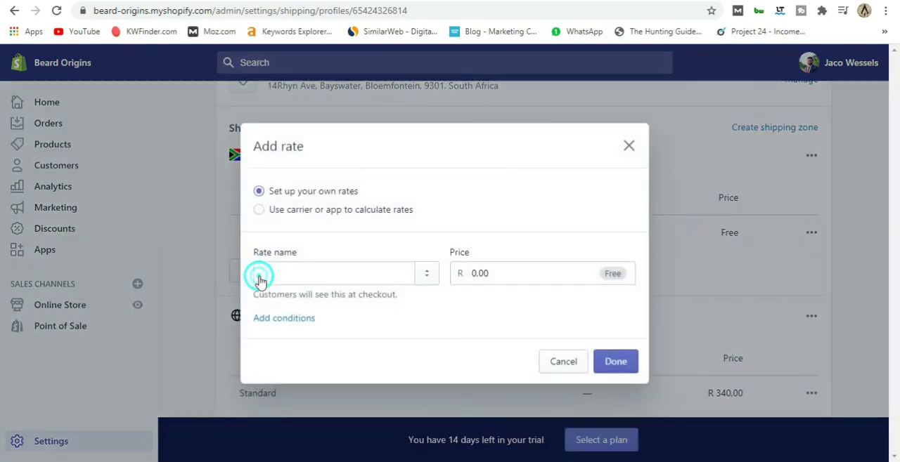
{"action": "left_click", "coordinate": [324, 274]}
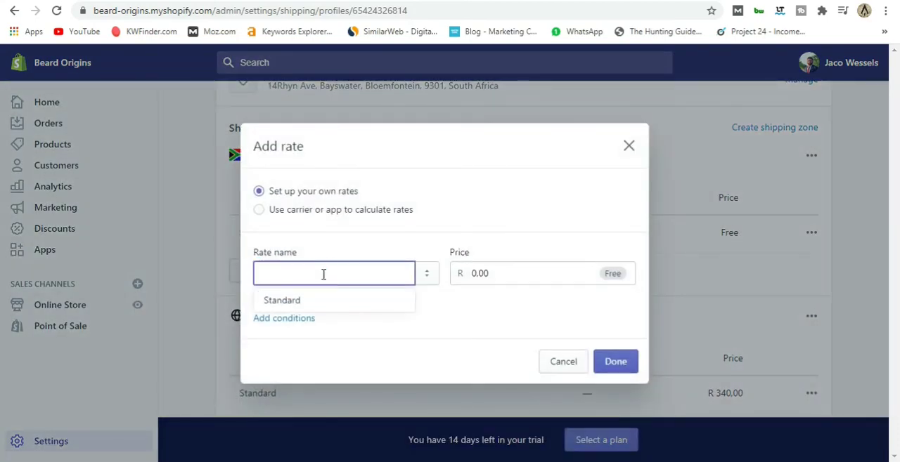
{"action": "type", "text": "Flat"}
{"action": "left_click", "coordinate": [325, 296]}
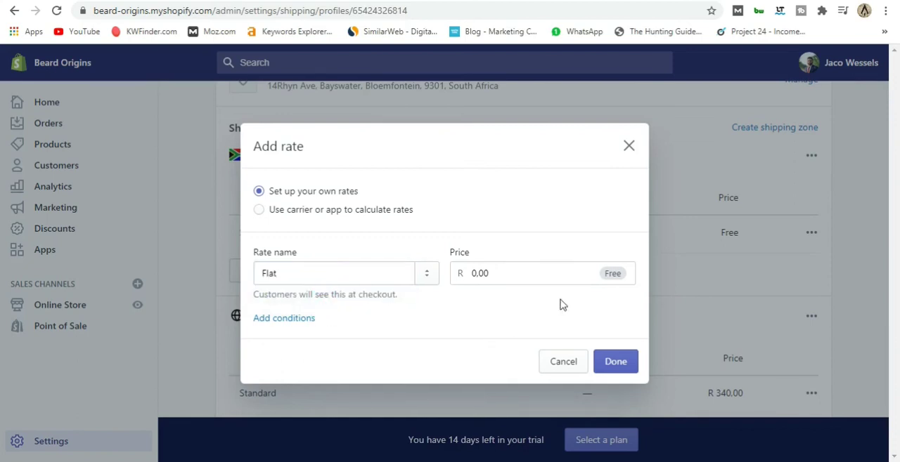
{"action": "left_click_drag", "start_coordinate": [513, 274], "coordinate": [460, 273]}
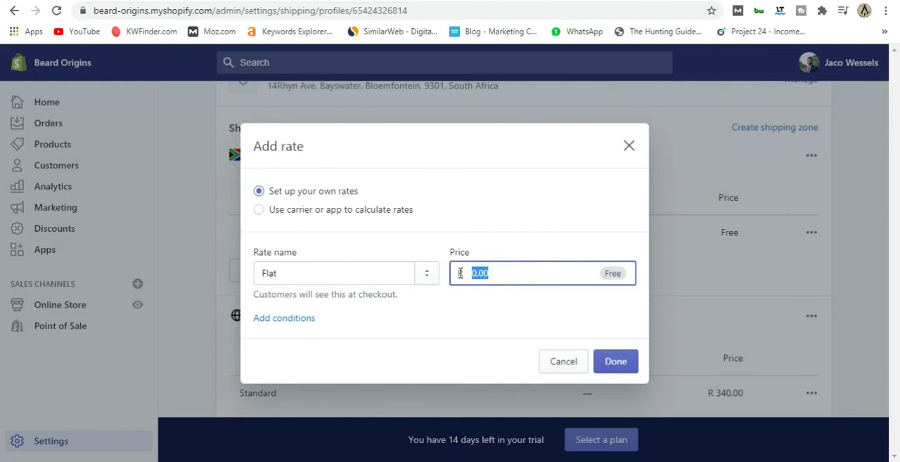
{"action": "type", "text": "8"}
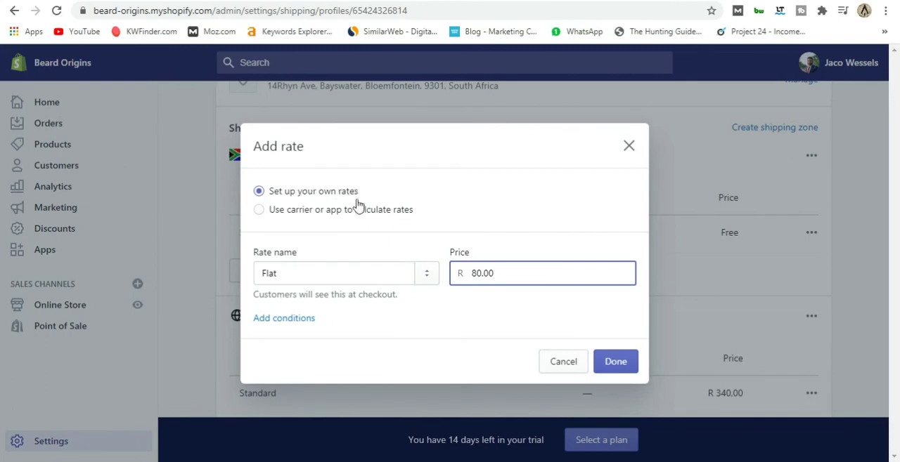
{"action": "left_click", "coordinate": [302, 318]}
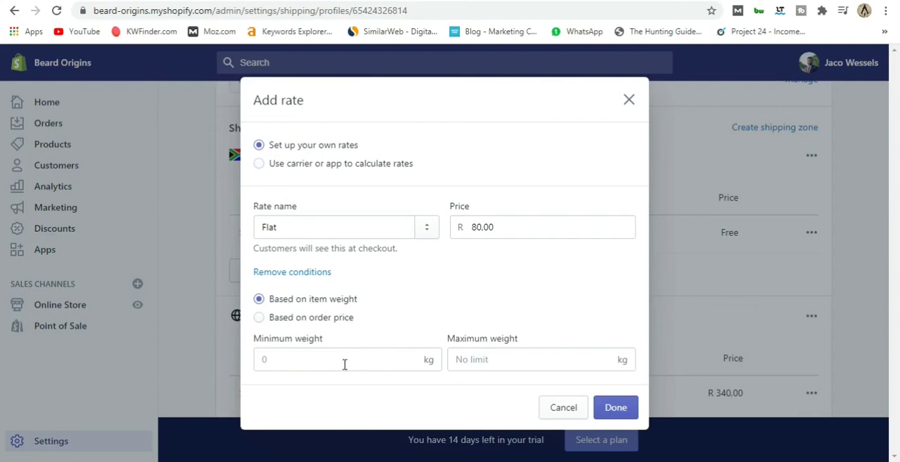
{"action": "left_click", "coordinate": [609, 413]}
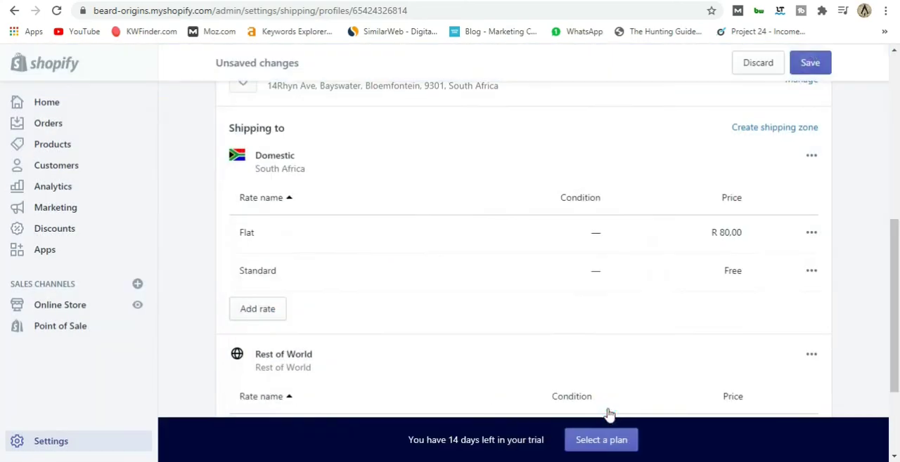
Start another rate of your own for the Domestic zone, named Free Shipping.
{"action": "scroll", "coordinate": [422, 278], "scroll_direction": "down", "scroll_amount": 2}
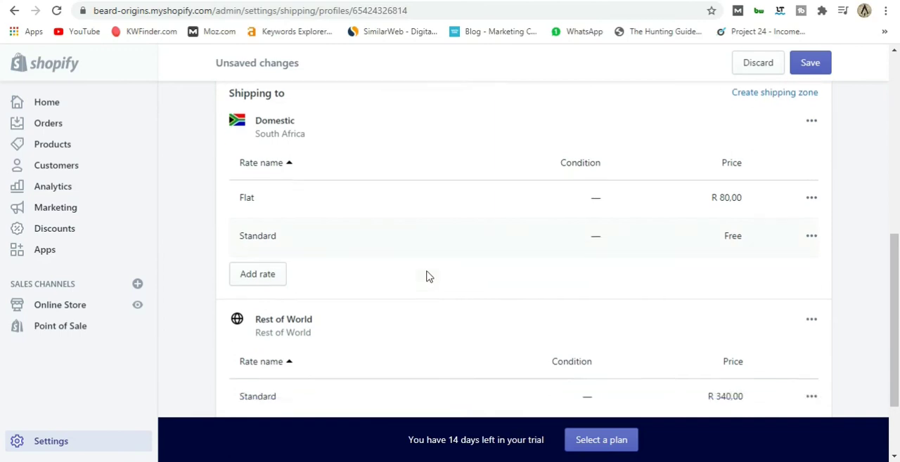
{"action": "scroll", "coordinate": [421, 274], "scroll_direction": "up", "scroll_amount": 3}
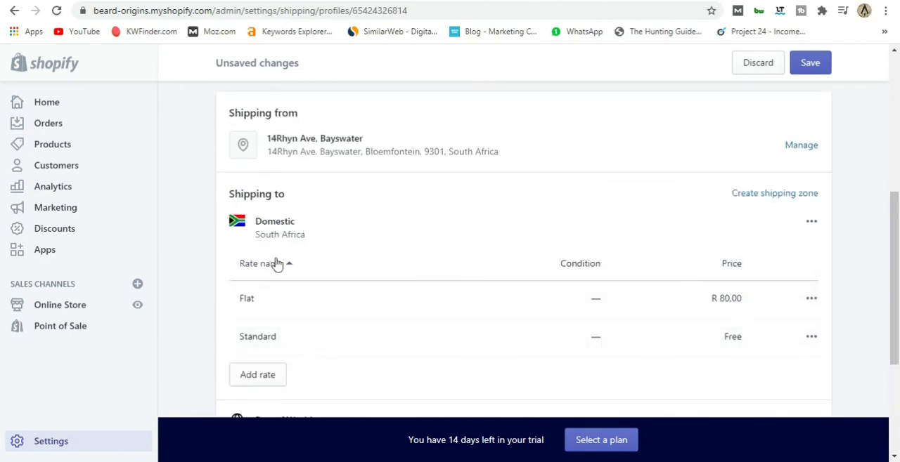
{"action": "scroll", "coordinate": [452, 297], "scroll_direction": "down", "scroll_amount": 1}
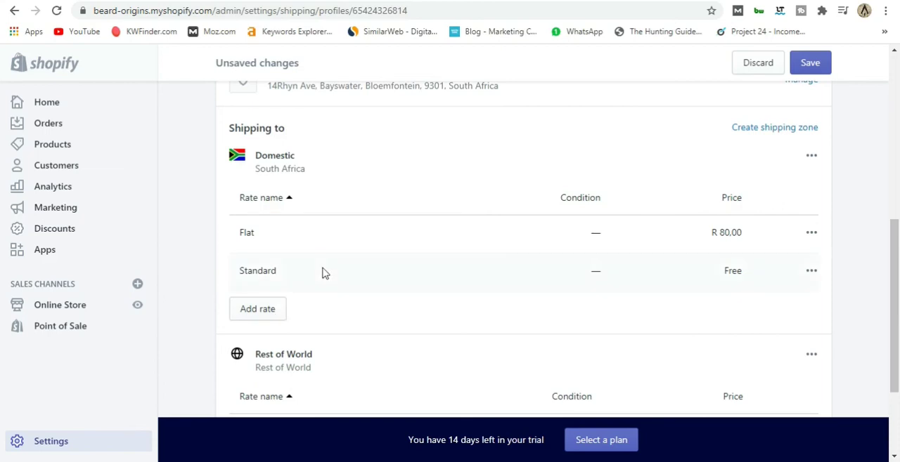
{"action": "scroll", "coordinate": [373, 267], "scroll_direction": "down", "scroll_amount": 1}
{"action": "scroll", "coordinate": [396, 288], "scroll_direction": "up", "scroll_amount": 2}
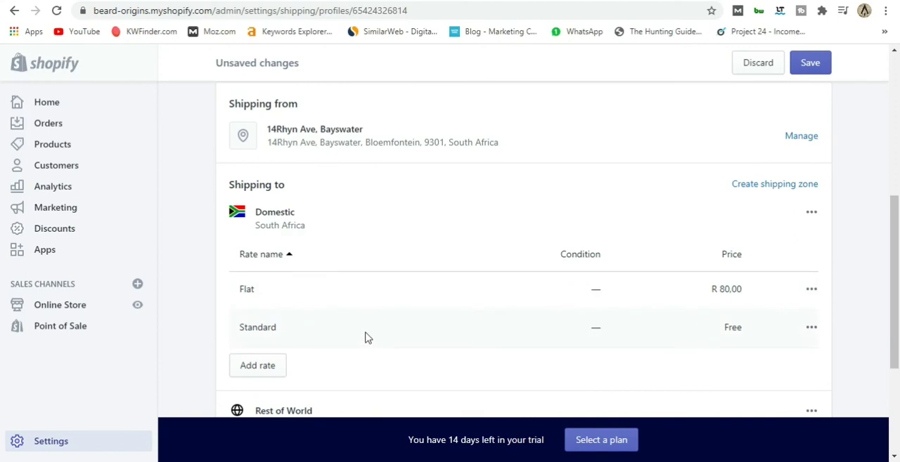
{"action": "left_click", "coordinate": [257, 365]}
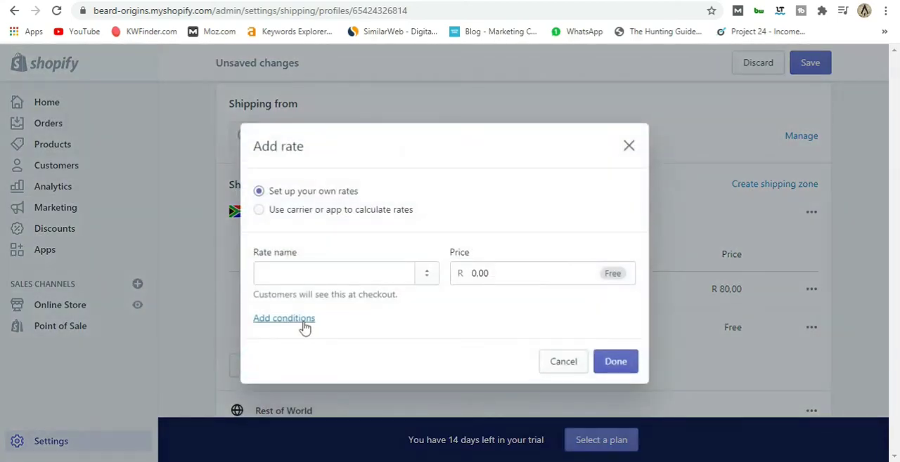
{"action": "left_click", "coordinate": [306, 272]}
{"action": "type", "text": "F"}
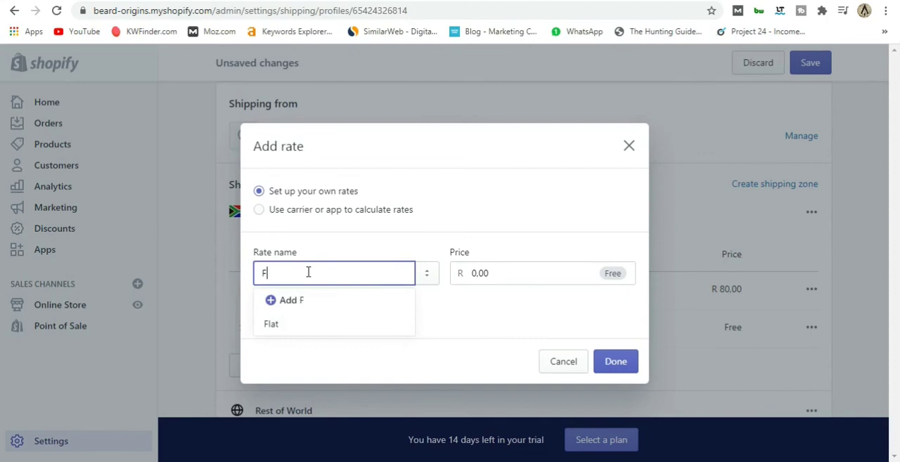
{"action": "type", "text": "ree"}
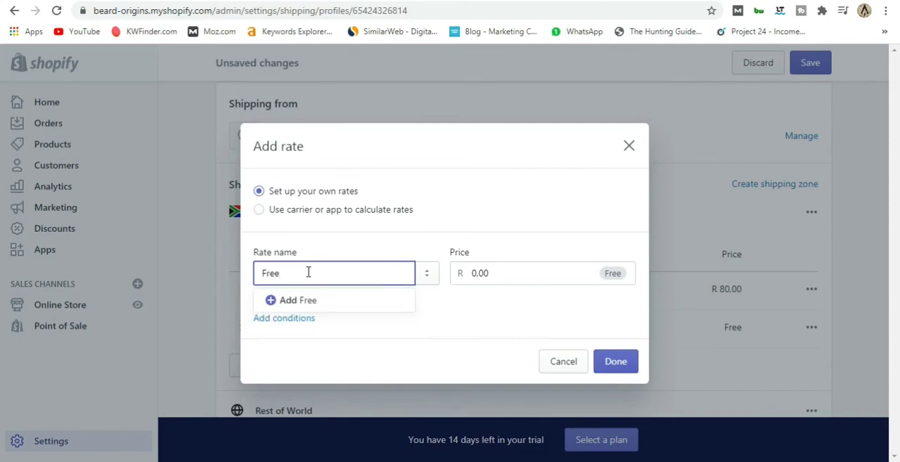
{"action": "type", "text": " Shipping"}
{"action": "left_click", "coordinate": [478, 272]}
{"action": "double_click", "coordinate": [475, 273]}
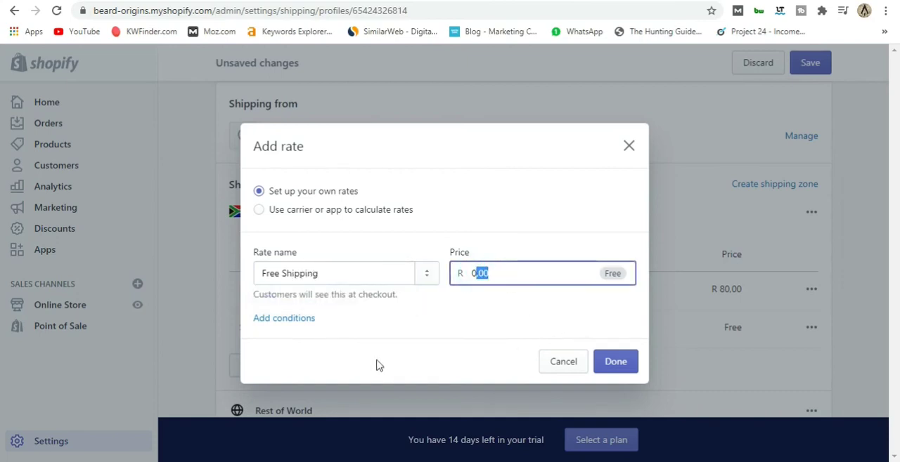
Base the Free Shipping rate on order price with a minimum of R 900.00 and add it to the zone.
{"action": "left_click", "coordinate": [299, 319]}
{"action": "left_click", "coordinate": [290, 319]}
{"action": "left_click", "coordinate": [278, 361]}
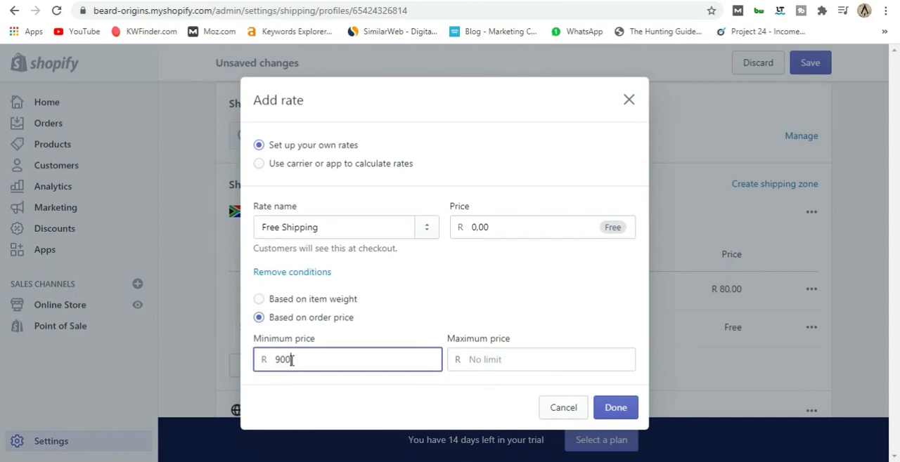
{"action": "left_click", "coordinate": [622, 414]}
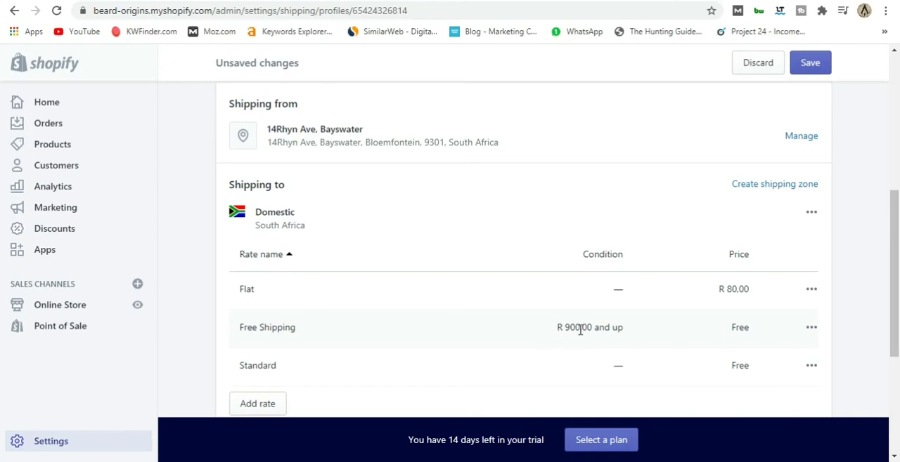
Delete the Rest of World shipping zone from the general shipping profile.
{"action": "scroll", "coordinate": [387, 316], "scroll_direction": "down", "scroll_amount": 2}
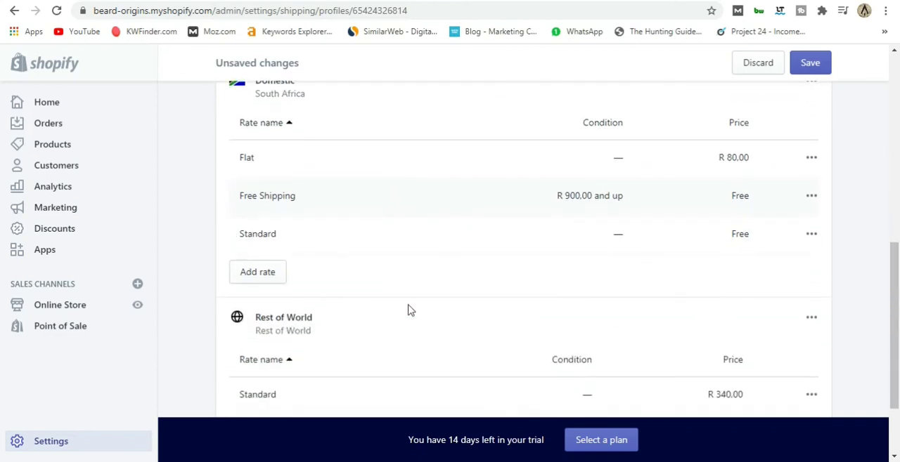
{"action": "scroll", "coordinate": [409, 310], "scroll_direction": "down", "scroll_amount": 1}
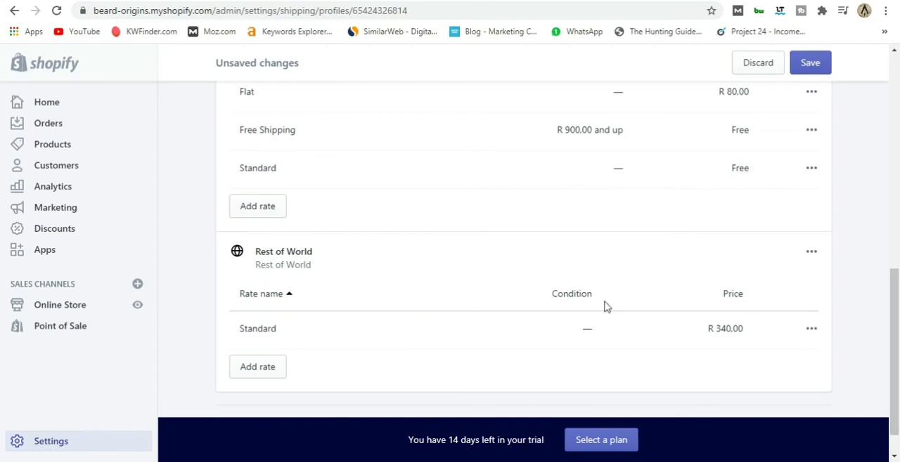
{"action": "left_click", "coordinate": [810, 256]}
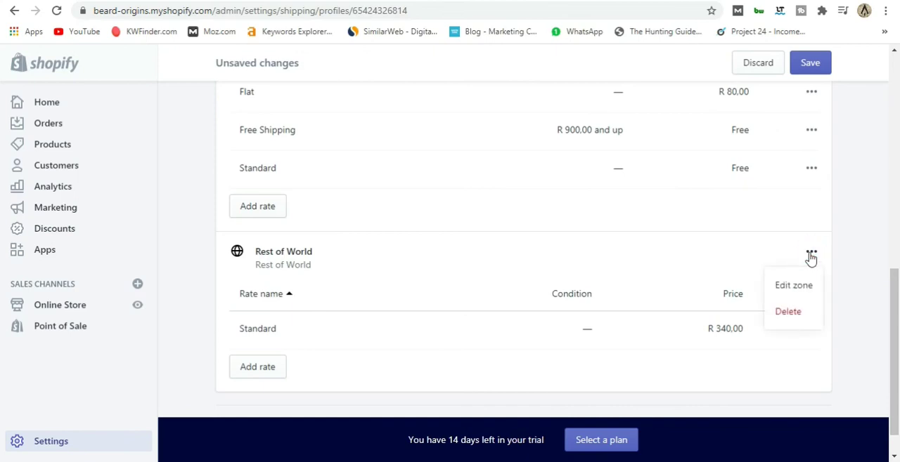
{"action": "left_click", "coordinate": [787, 313]}
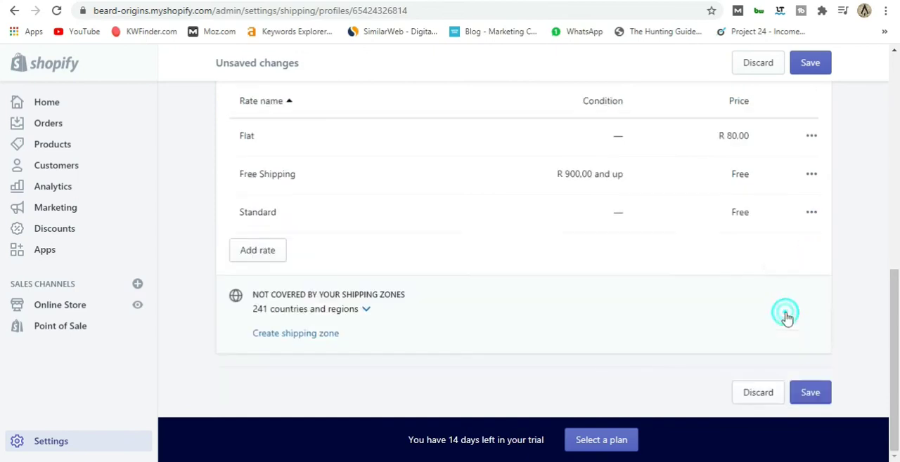
Review the remaining Domestic rates and save the general shipping profile.
{"action": "scroll", "coordinate": [568, 341], "scroll_direction": "up", "scroll_amount": 1}
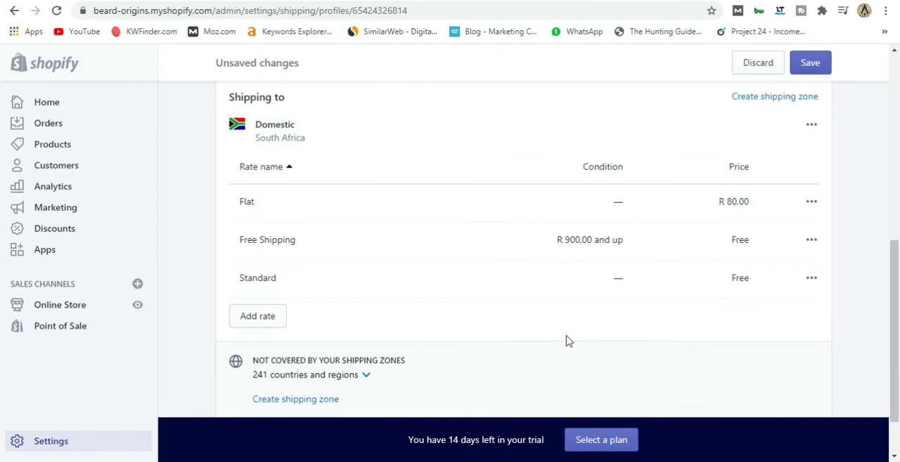
{"action": "scroll", "coordinate": [534, 337], "scroll_direction": "up", "scroll_amount": 1}
{"action": "scroll", "coordinate": [534, 337], "scroll_direction": "up", "scroll_amount": 1}
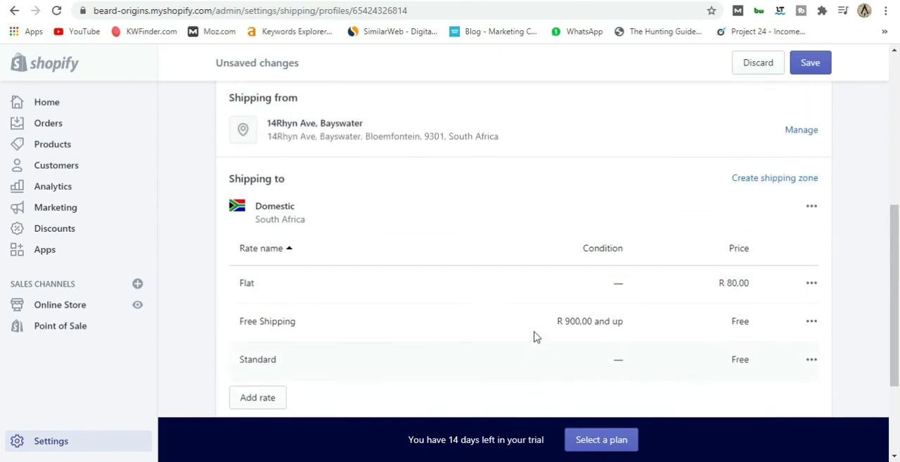
{"action": "scroll", "coordinate": [349, 296], "scroll_direction": "up", "scroll_amount": 3}
{"action": "scroll", "coordinate": [349, 297], "scroll_direction": "down", "scroll_amount": 3}
{"action": "scroll", "coordinate": [384, 327], "scroll_direction": "down", "scroll_amount": 1}
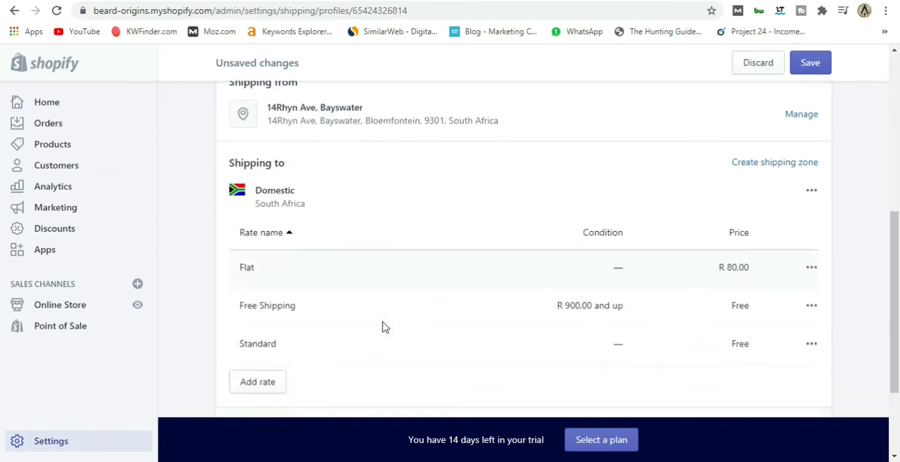
{"action": "scroll", "coordinate": [384, 328], "scroll_direction": "up", "scroll_amount": 3}
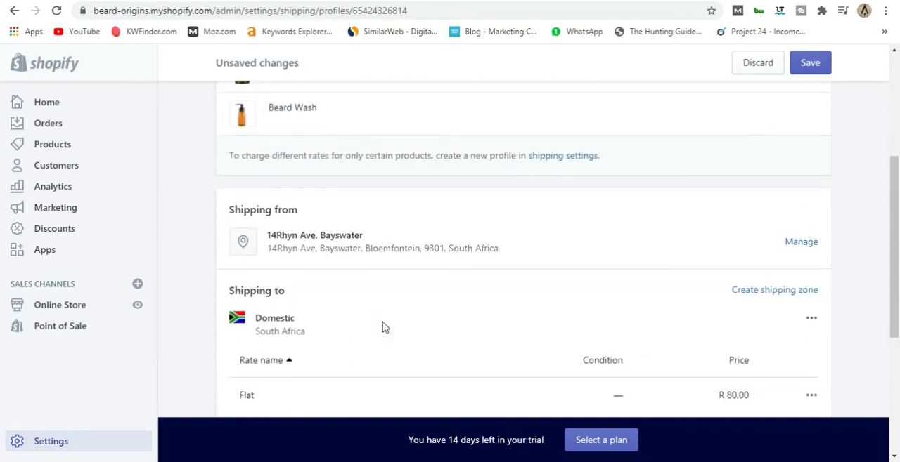
{"action": "scroll", "coordinate": [385, 328], "scroll_direction": "down", "scroll_amount": 4}
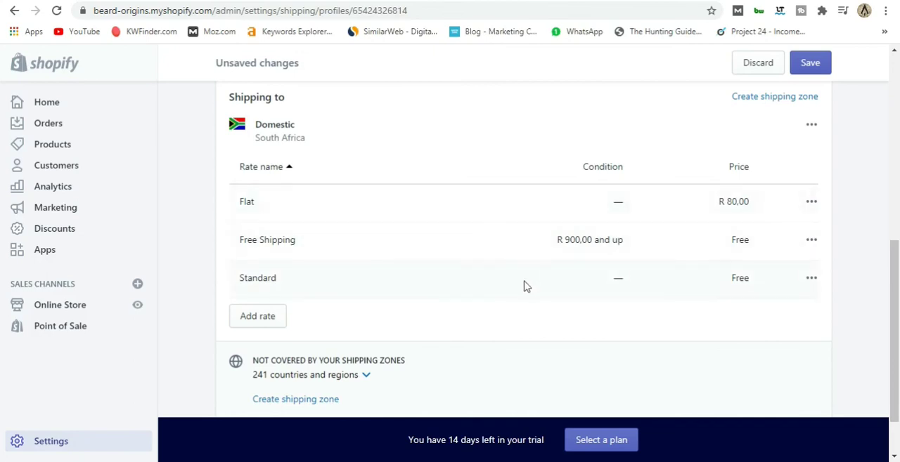
{"action": "scroll", "coordinate": [524, 285], "scroll_direction": "down", "scroll_amount": 1}
{"action": "left_click", "coordinate": [808, 397]}
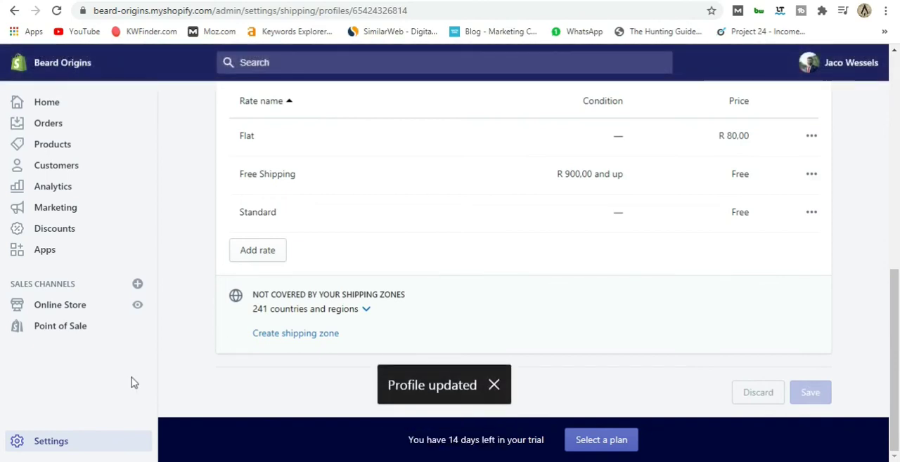
Open the store's Legal settings.
{"action": "left_click", "coordinate": [59, 450]}
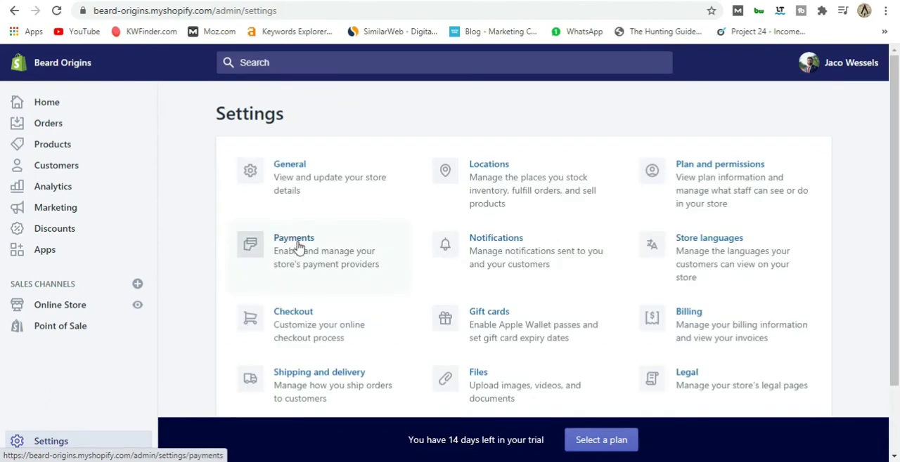
{"action": "scroll", "coordinate": [295, 254], "scroll_direction": "down", "scroll_amount": 1}
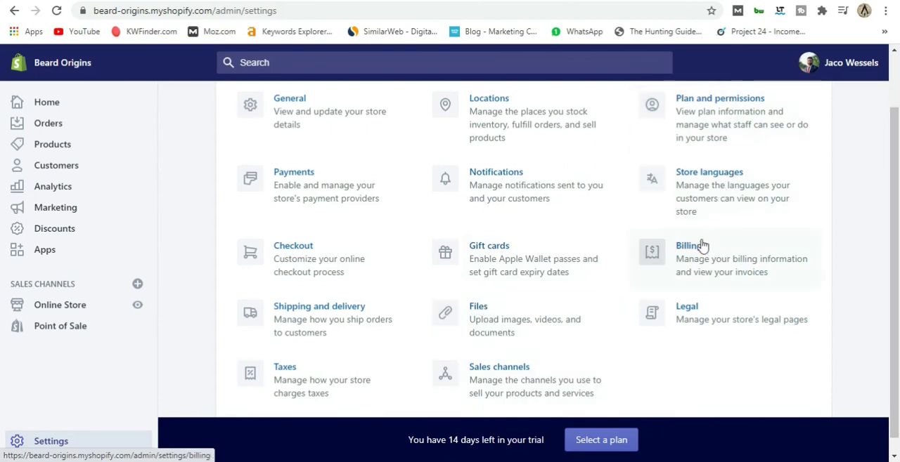
{"action": "left_click", "coordinate": [708, 308]}
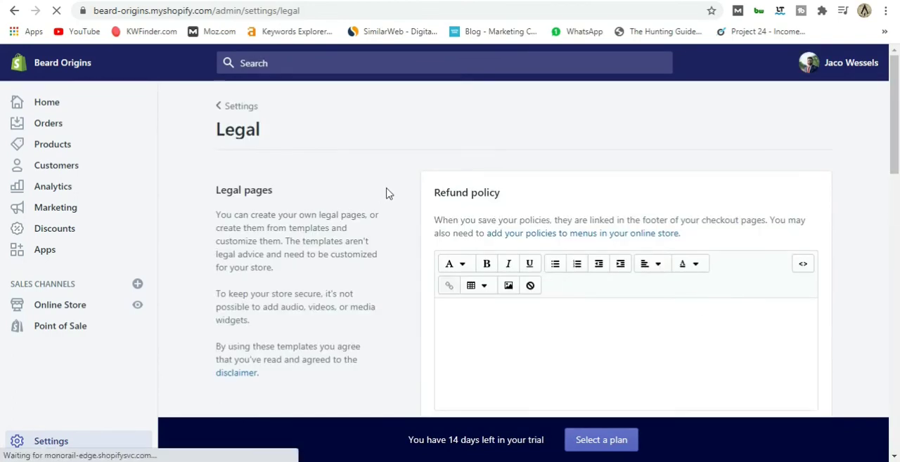
Fill the refund policy on the legal pages from the template.
{"action": "scroll", "coordinate": [387, 190], "scroll_direction": "down", "scroll_amount": 2}
{"action": "scroll", "coordinate": [422, 328], "scroll_direction": "up", "scroll_amount": 2}
{"action": "scroll", "coordinate": [407, 314], "scroll_direction": "down", "scroll_amount": 2}
{"action": "scroll", "coordinate": [409, 314], "scroll_direction": "up", "scroll_amount": 1}
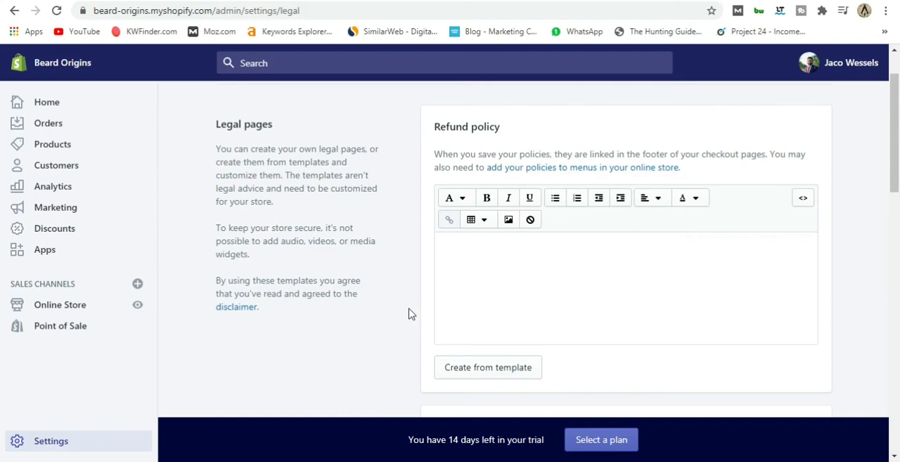
{"action": "scroll", "coordinate": [410, 313], "scroll_direction": "down", "scroll_amount": 1}
{"action": "left_click", "coordinate": [494, 307]}
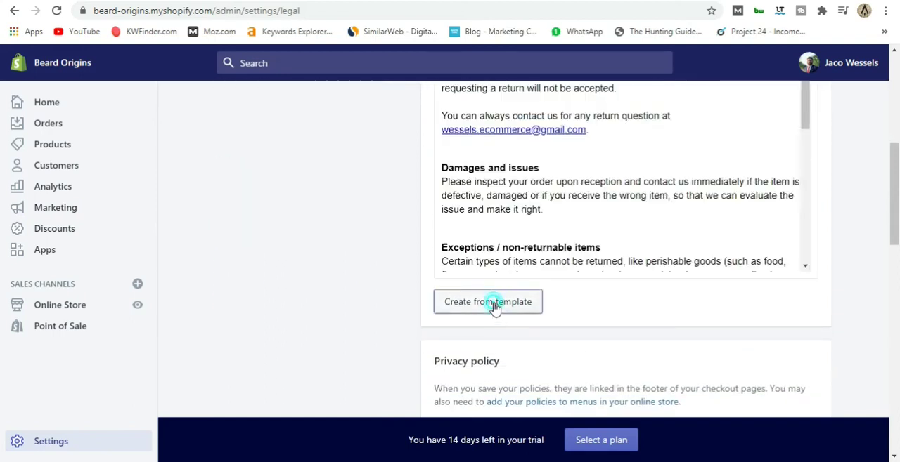
Review the refund policy text, and fill the privacy policy and terms of service from their templates.
{"action": "scroll", "coordinate": [538, 283], "scroll_direction": "up", "scroll_amount": 3}
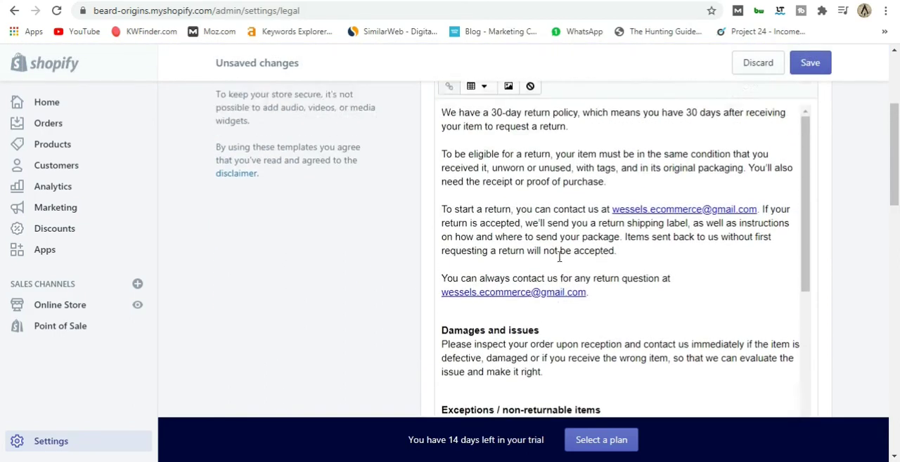
{"action": "scroll", "coordinate": [559, 257], "scroll_direction": "up", "scroll_amount": 2}
{"action": "scroll", "coordinate": [617, 257], "scroll_direction": "down", "scroll_amount": 4}
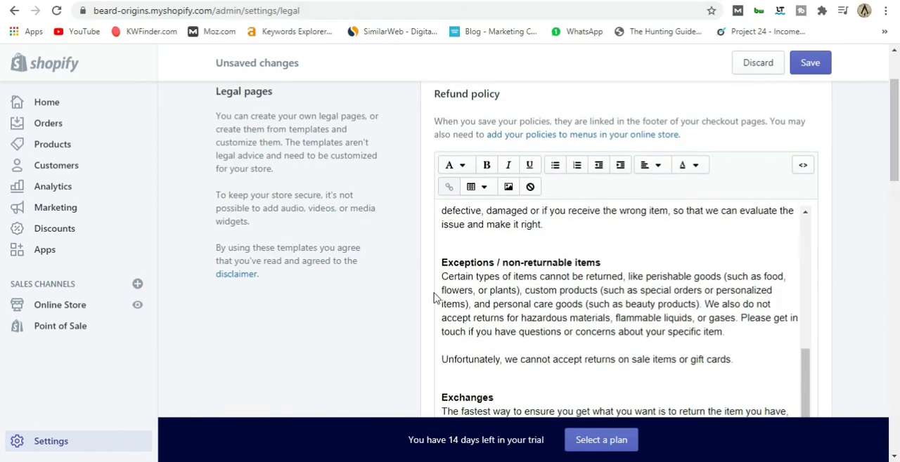
{"action": "scroll", "coordinate": [434, 298], "scroll_direction": "down", "scroll_amount": 9}
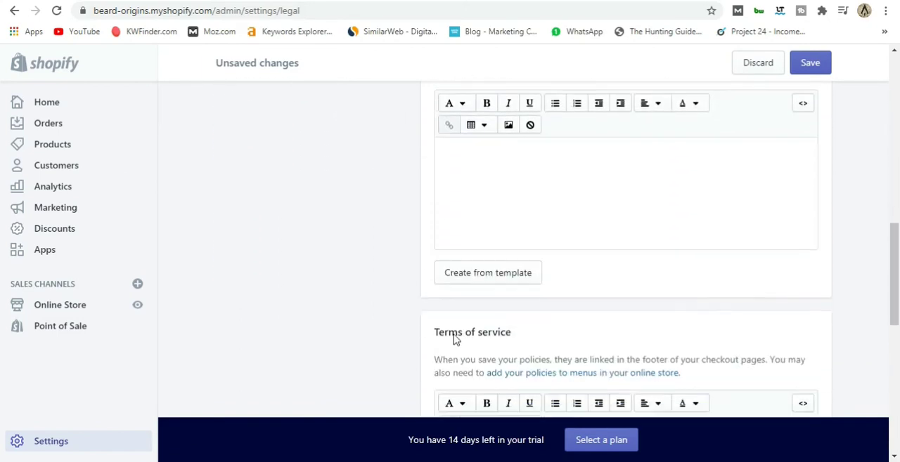
{"action": "left_click", "coordinate": [507, 282]}
{"action": "scroll", "coordinate": [386, 267], "scroll_direction": "down", "scroll_amount": 3}
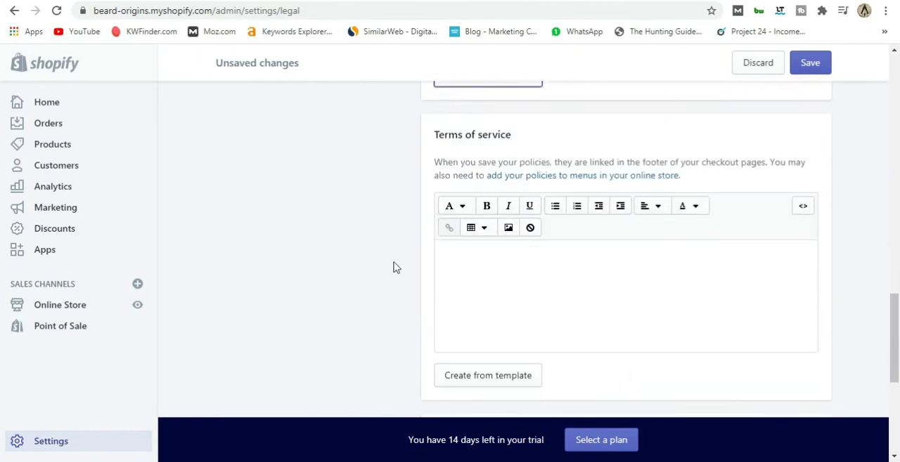
{"action": "scroll", "coordinate": [394, 267], "scroll_direction": "down", "scroll_amount": 2}
{"action": "left_click", "coordinate": [517, 253]}
Leave the shipping policy empty and save the legal pages.
{"action": "scroll", "coordinate": [414, 247], "scroll_direction": "down", "scroll_amount": 3}
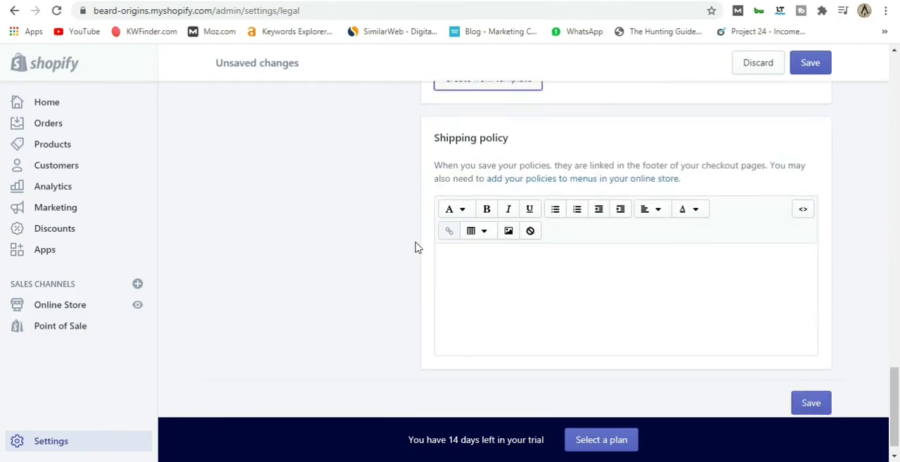
{"action": "scroll", "coordinate": [418, 248], "scroll_direction": "down", "scroll_amount": 1}
{"action": "scroll", "coordinate": [418, 248], "scroll_direction": "up", "scroll_amount": 1}
{"action": "scroll", "coordinate": [464, 323], "scroll_direction": "down", "scroll_amount": 1}
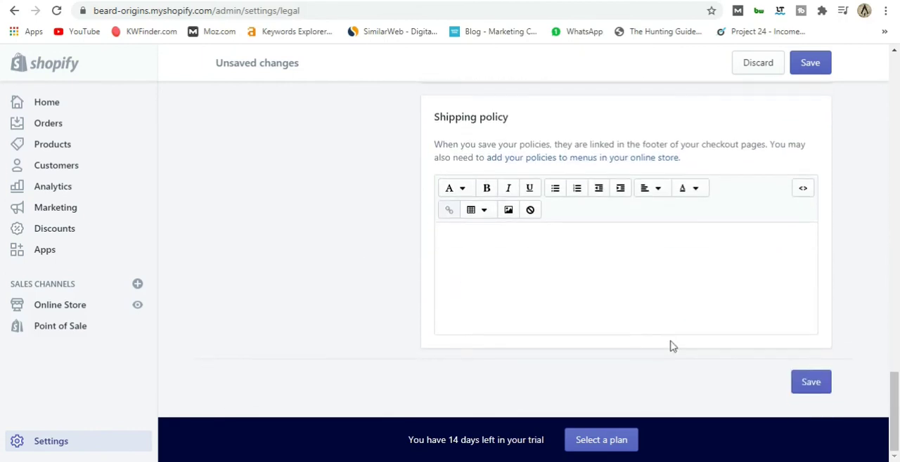
{"action": "left_click", "coordinate": [502, 271]}
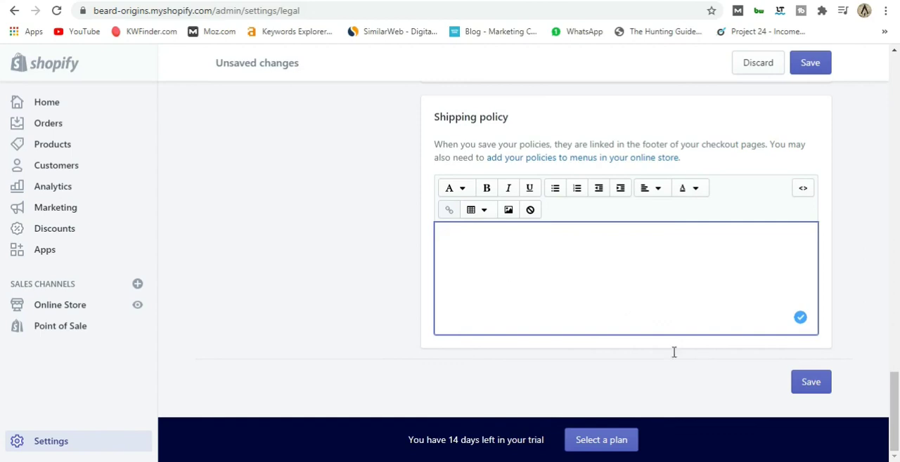
{"action": "left_click", "coordinate": [808, 391]}
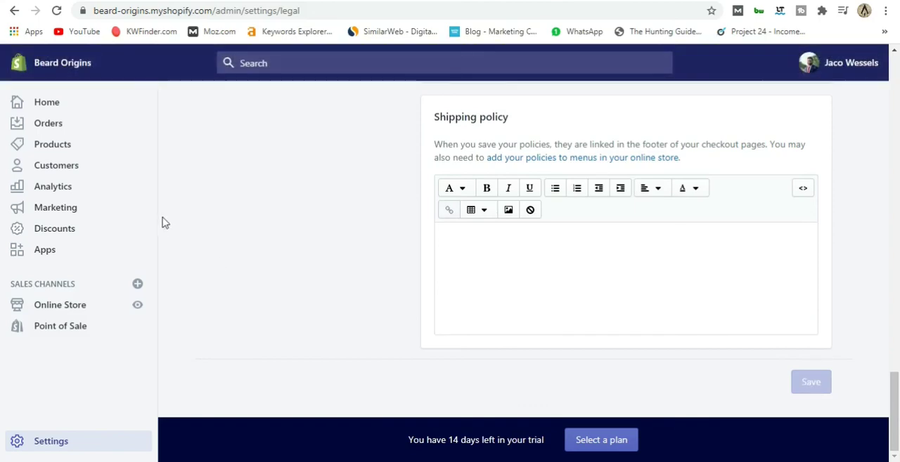
View the live online store and look through its home page from the announcement bar to the footer.
{"action": "scroll", "coordinate": [315, 295], "scroll_direction": "up", "scroll_amount": 20}
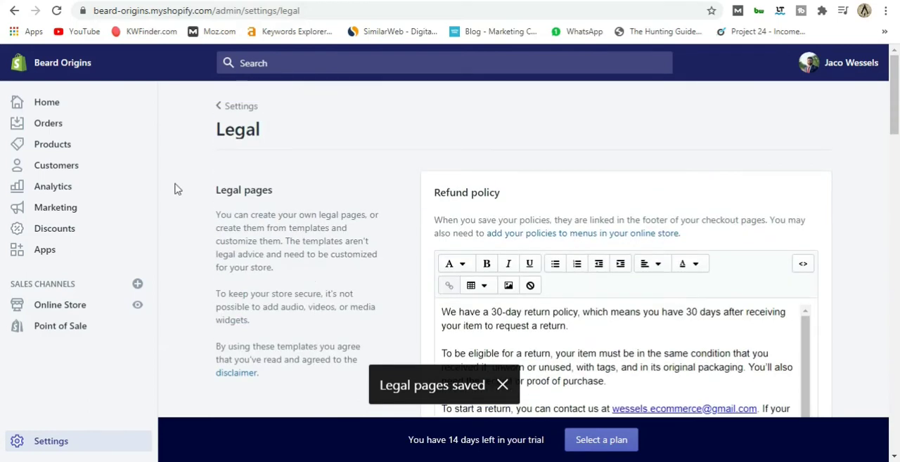
{"action": "left_click", "coordinate": [137, 308]}
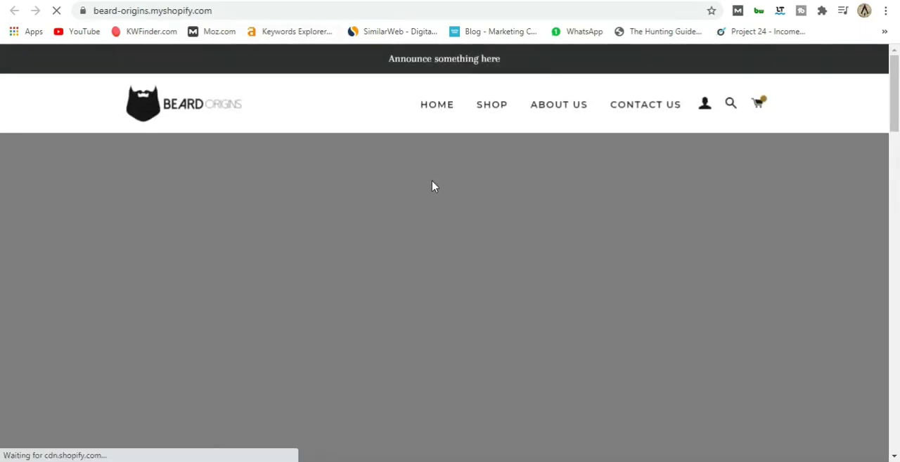
{"action": "scroll", "coordinate": [437, 190], "scroll_direction": "down", "scroll_amount": 15}
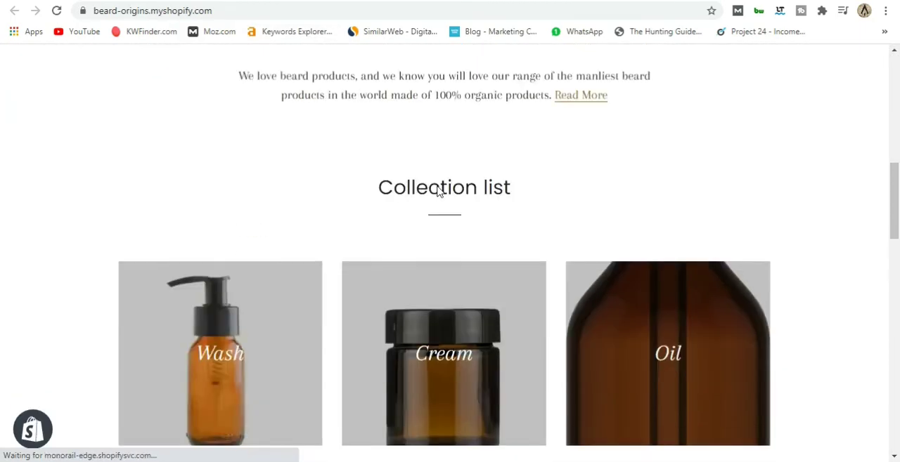
{"action": "scroll", "coordinate": [437, 187], "scroll_direction": "down", "scroll_amount": 6}
{"action": "scroll", "coordinate": [437, 187], "scroll_direction": "up", "scroll_amount": 7}
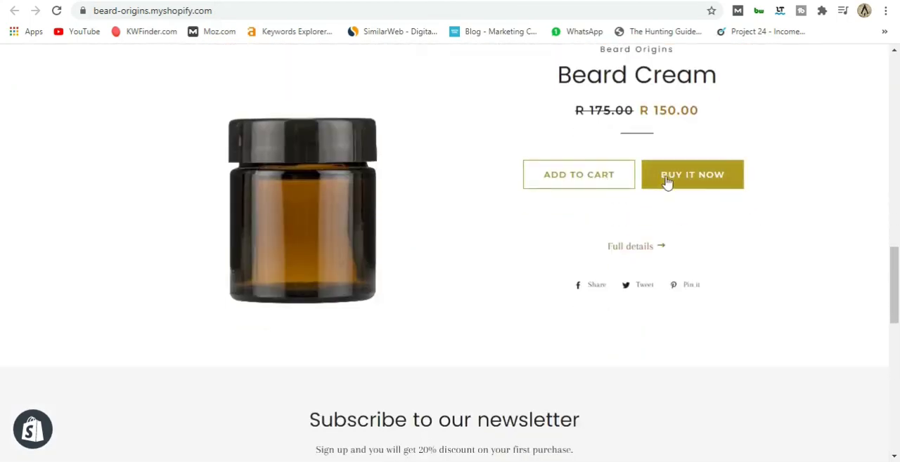
{"action": "scroll", "coordinate": [407, 183], "scroll_direction": "down", "scroll_amount": 6}
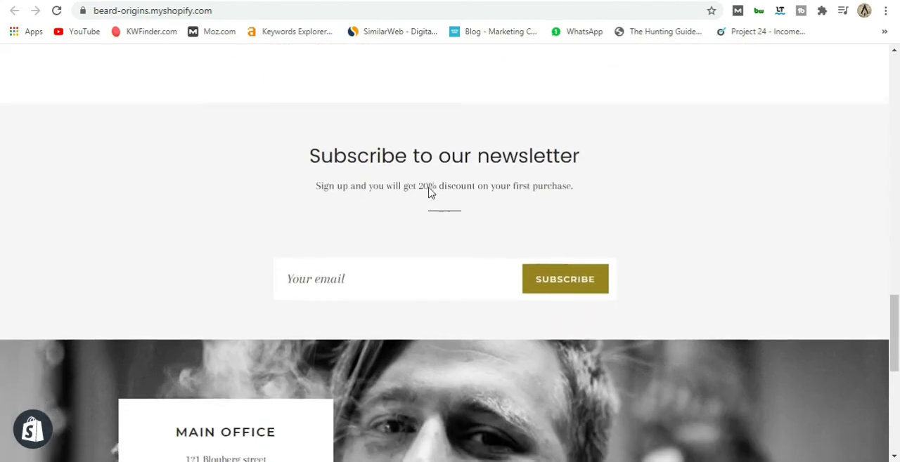
{"action": "scroll", "coordinate": [430, 192], "scroll_direction": "down", "scroll_amount": 4}
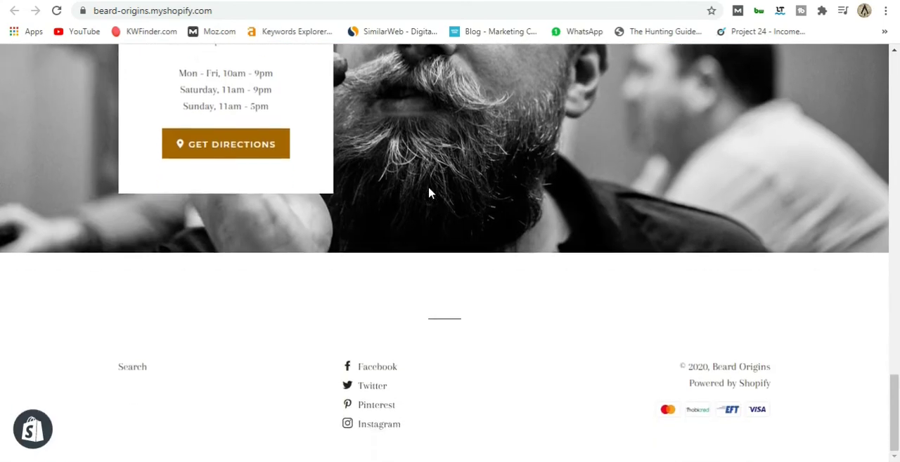
{"action": "scroll", "coordinate": [431, 193], "scroll_direction": "up", "scroll_amount": 15}
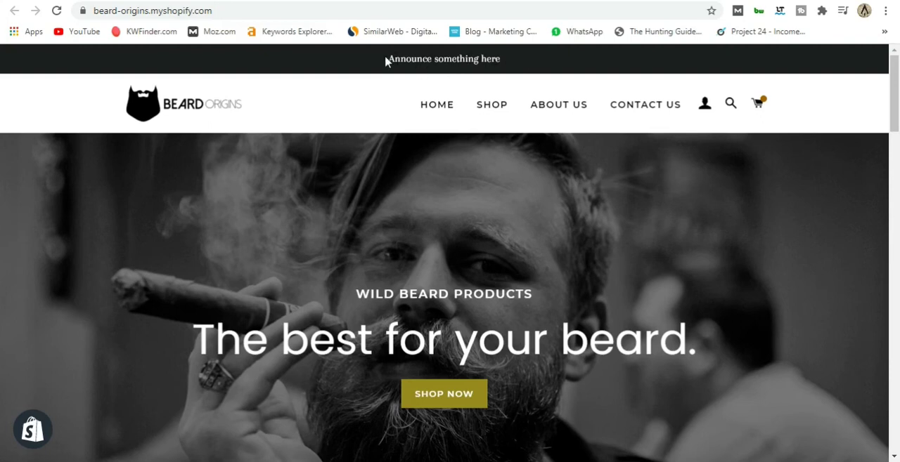
Open the Brooklyn theme's header settings in the theme editor and preview the home page with the announcement bar off and on.
{"action": "left_click", "coordinate": [110, 2]}
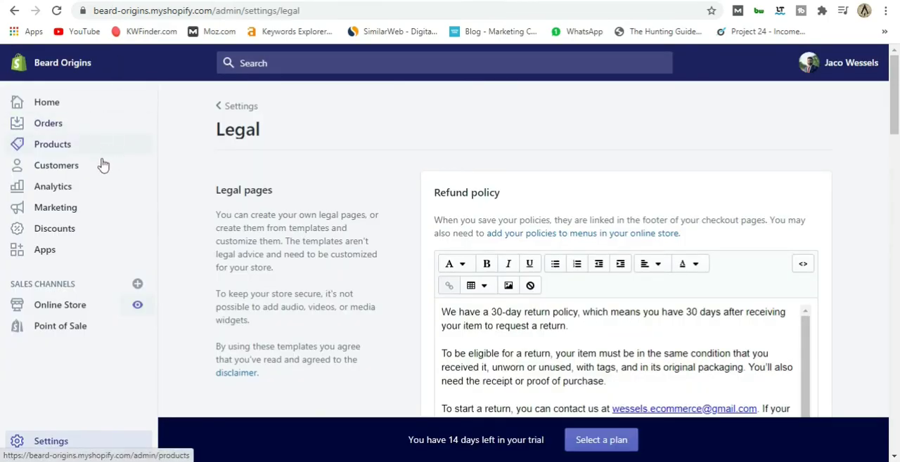
{"action": "left_click", "coordinate": [57, 306]}
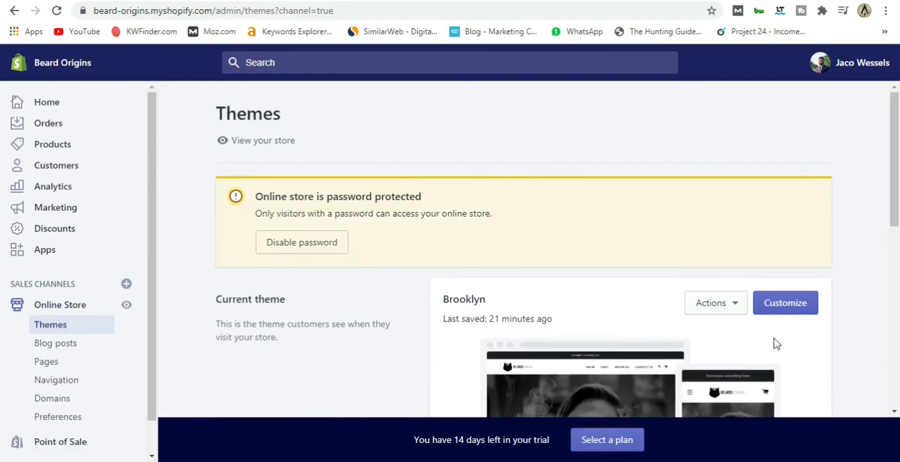
{"action": "left_click", "coordinate": [785, 309]}
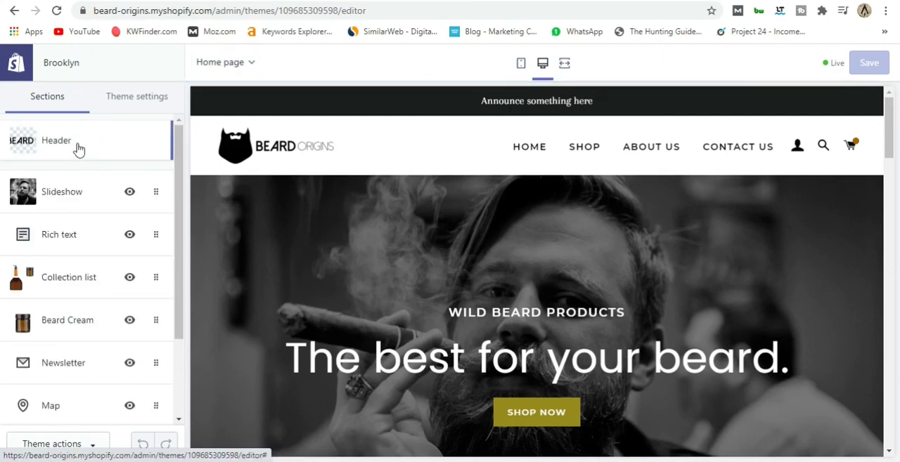
{"action": "left_click", "coordinate": [78, 147]}
{"action": "scroll", "coordinate": [64, 207], "scroll_direction": "down", "scroll_amount": 6}
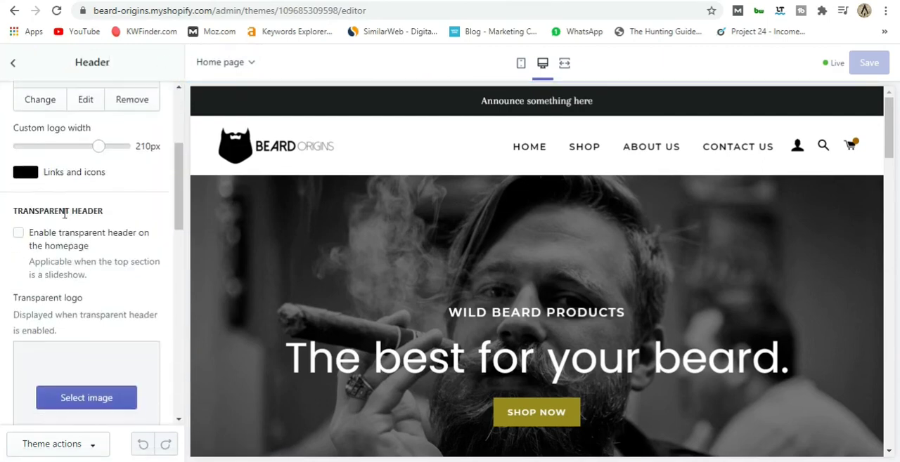
{"action": "scroll", "coordinate": [64, 211], "scroll_direction": "down", "scroll_amount": 5}
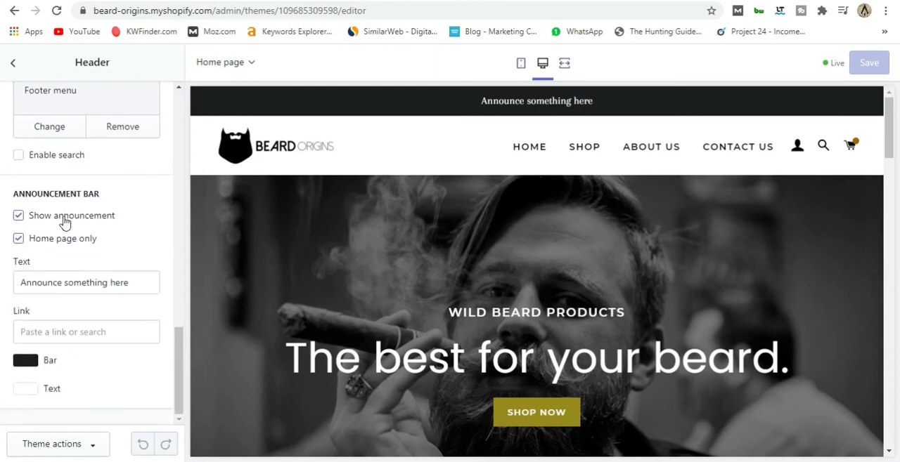
{"action": "left_click", "coordinate": [19, 218]}
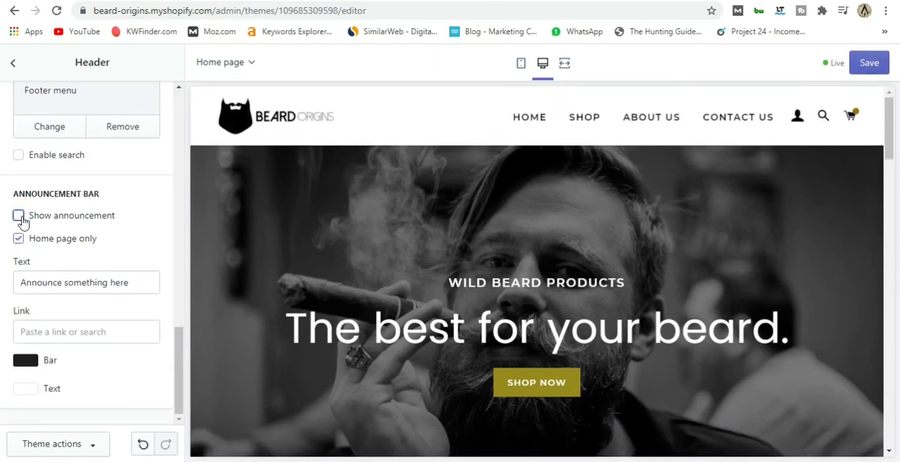
{"action": "left_click", "coordinate": [19, 217]}
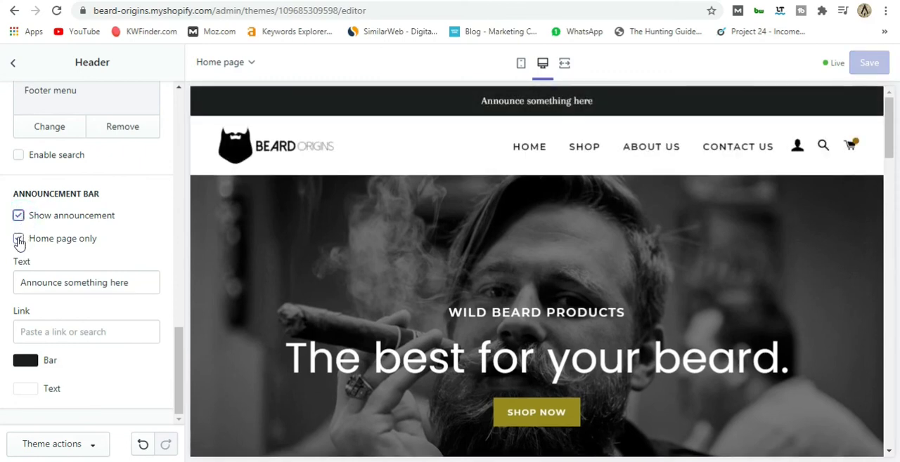
Replace the announcement bar text with "Free Shipping on orders more than R900".
{"action": "left_click", "coordinate": [131, 282]}
{"action": "left_click_drag", "start_coordinate": [130, 282], "coordinate": [7, 293]}
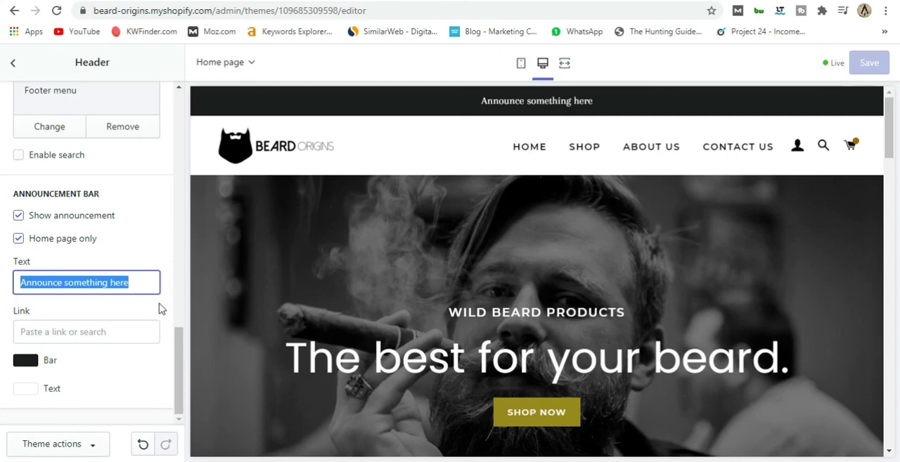
{"action": "type", "text": "F"}
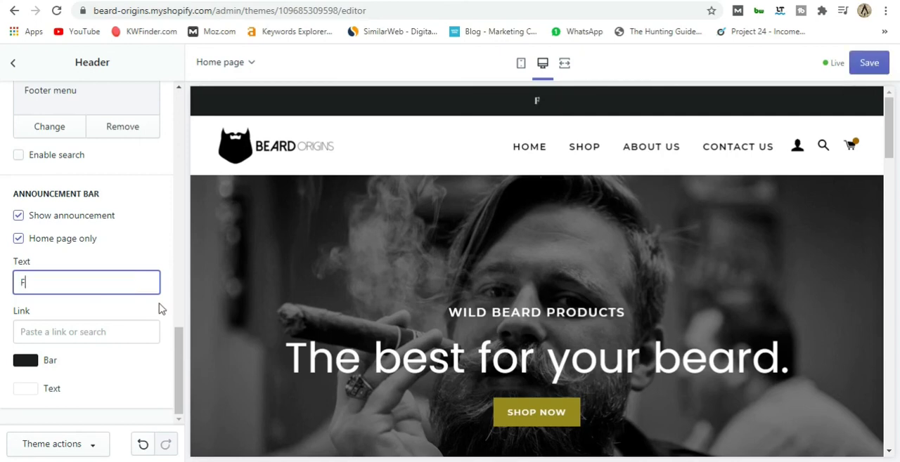
{"action": "type", "text": "ree Shiiping on orders more thatn"}
{"action": "key", "text": "BackSpace"}
{"action": "key", "text": "BackSpace"}
{"action": "type", "text": "n R900"}
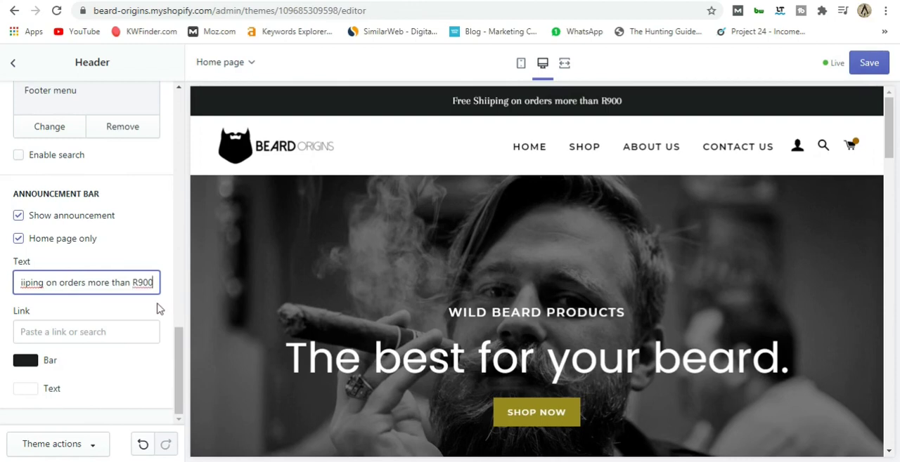
{"action": "left_click", "coordinate": [24, 283]}
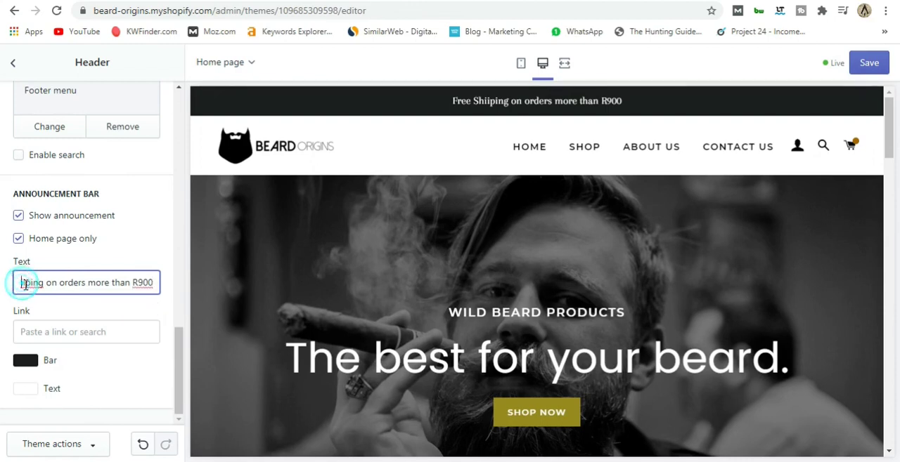
{"action": "key", "text": "BackSpace"}
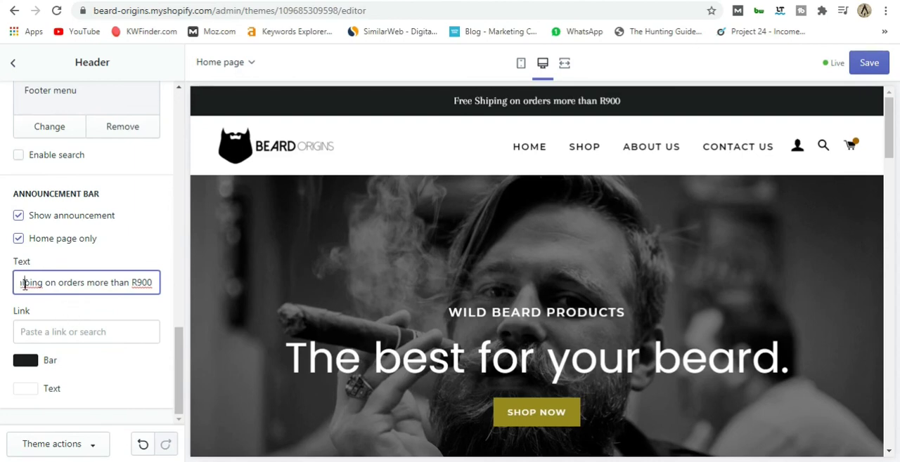
{"action": "left_click", "coordinate": [24, 283]}
{"action": "type", "text": "p"}
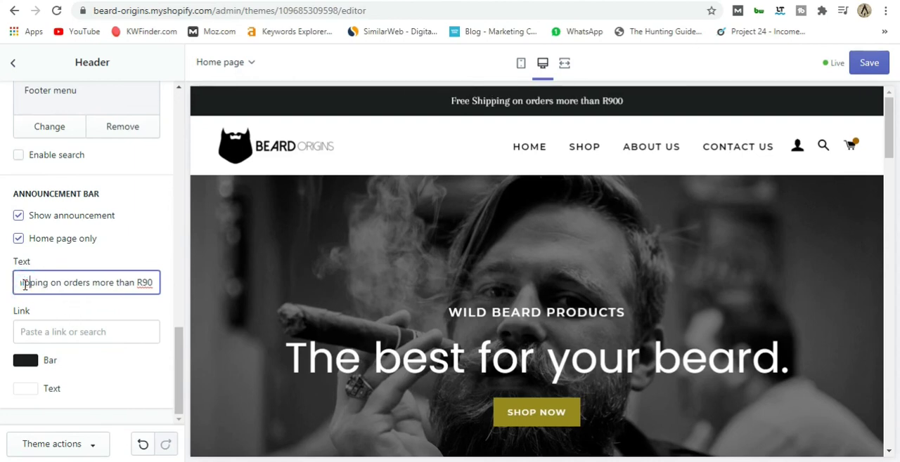
{"action": "left_click", "coordinate": [79, 312]}
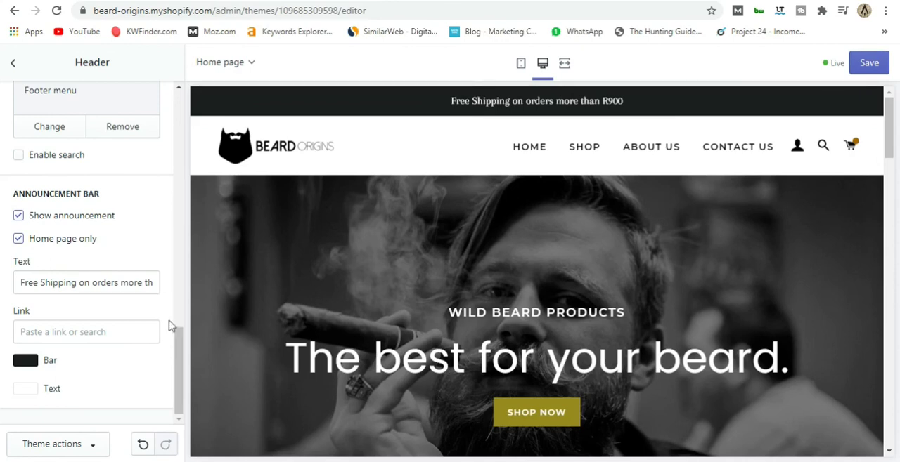
Set the announcement bar's background colour to the olive gold #97851E and keep its text colour at #FFFFFF.
{"action": "left_click", "coordinate": [15, 364]}
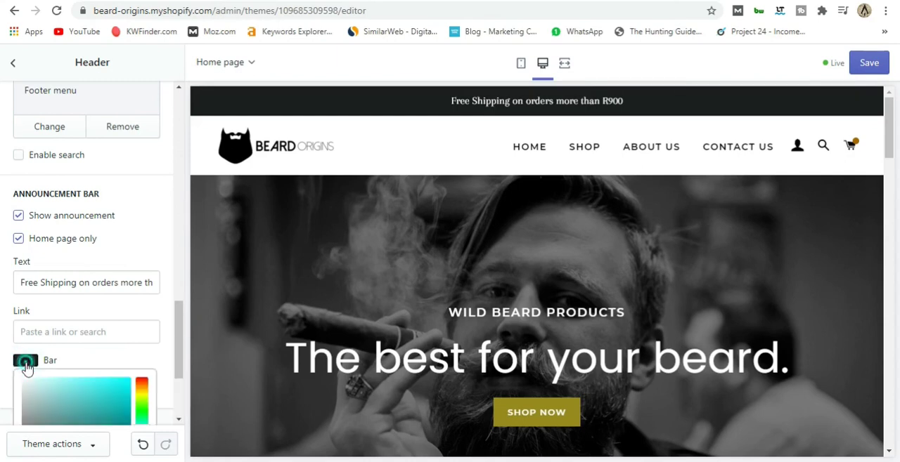
{"action": "scroll", "coordinate": [130, 358], "scroll_direction": "down", "scroll_amount": 3}
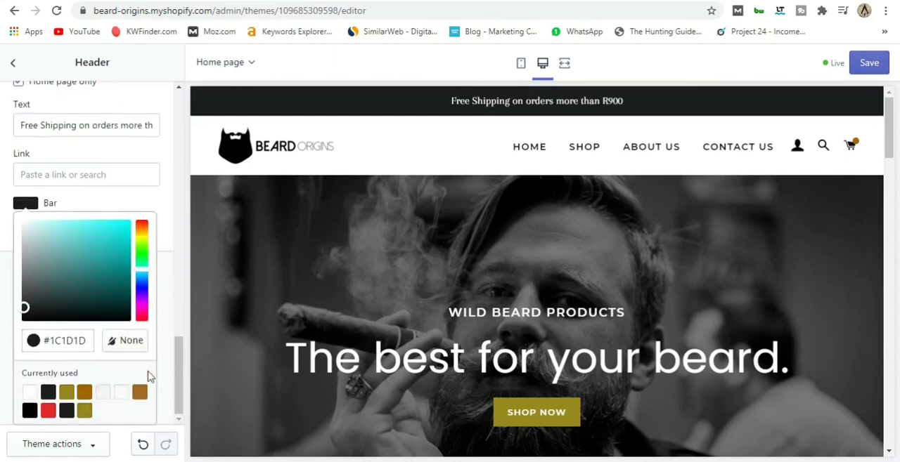
{"action": "left_click", "coordinate": [68, 393]}
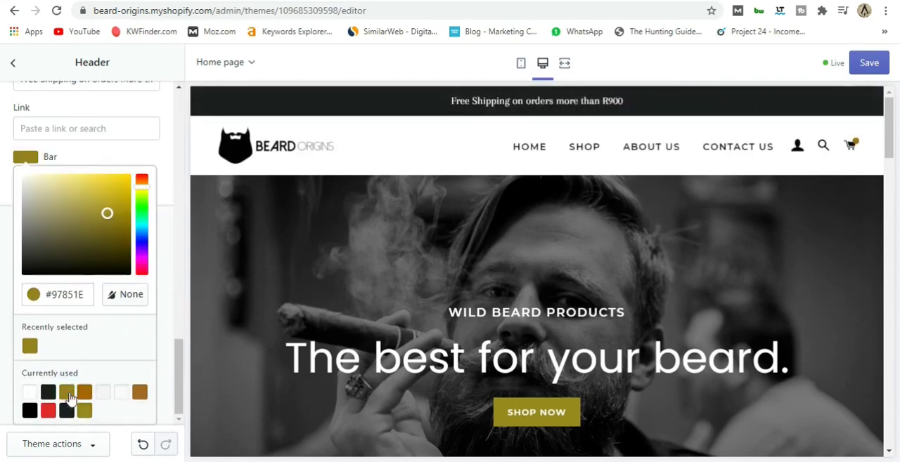
{"action": "left_click", "coordinate": [166, 305]}
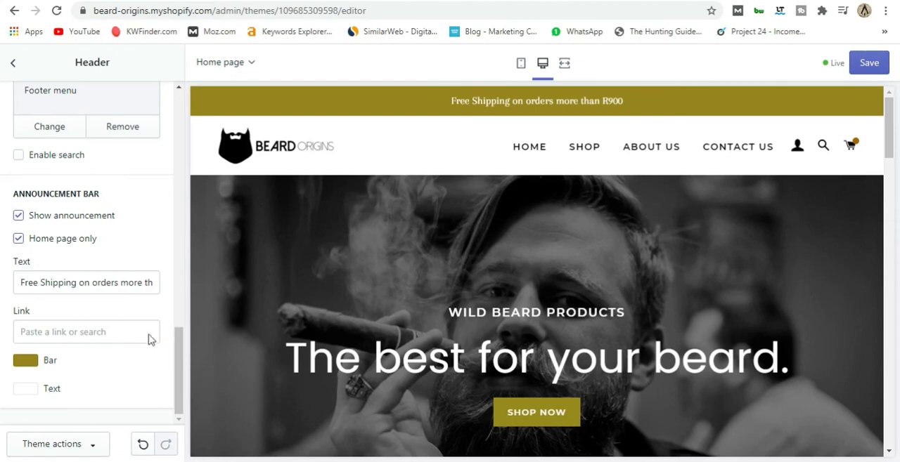
{"action": "left_click", "coordinate": [32, 388]}
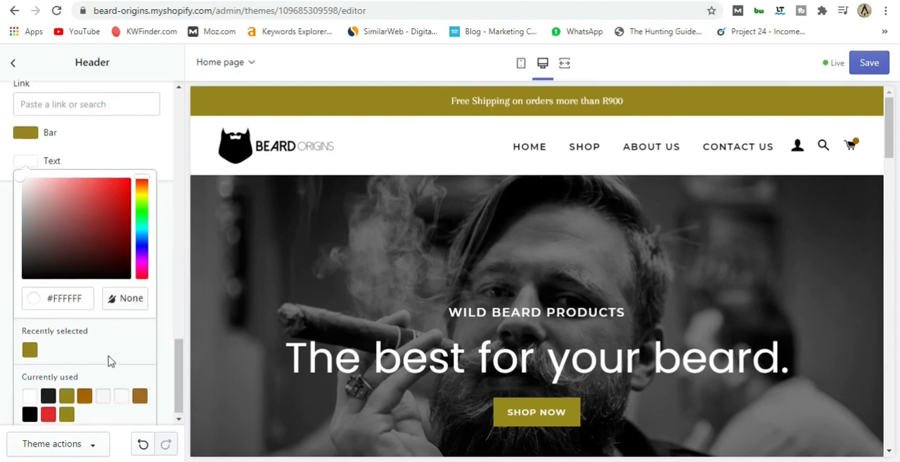
{"action": "left_click", "coordinate": [167, 313]}
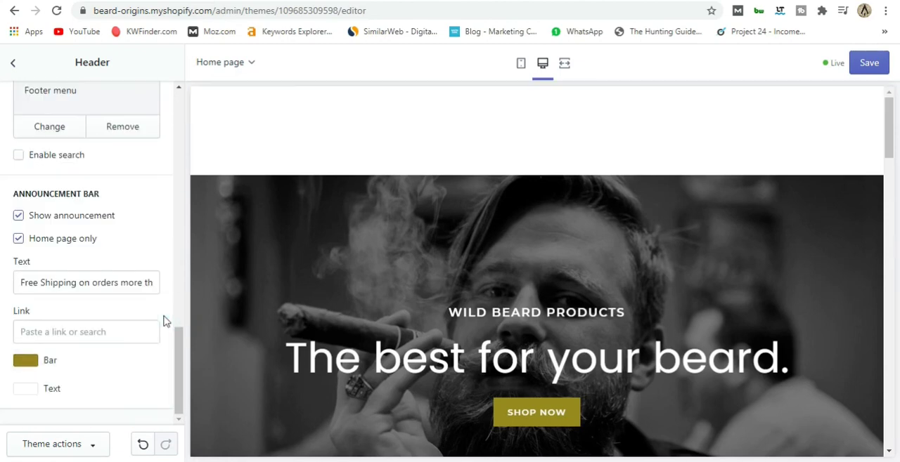
Save the announcement bar changes in the Brooklyn theme and return to the list of home page sections.
{"action": "scroll", "coordinate": [161, 355], "scroll_direction": "up", "scroll_amount": 1}
{"action": "scroll", "coordinate": [159, 356], "scroll_direction": "up", "scroll_amount": 10}
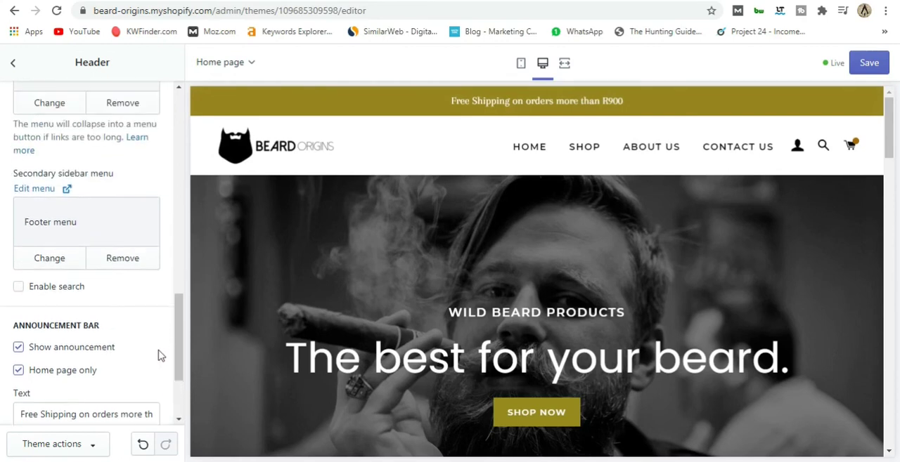
{"action": "scroll", "coordinate": [158, 356], "scroll_direction": "up", "scroll_amount": 8}
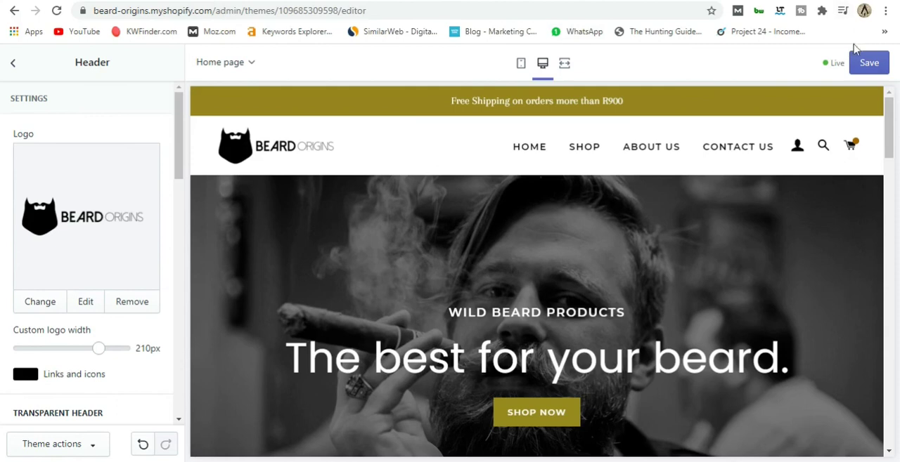
{"action": "left_click", "coordinate": [867, 63]}
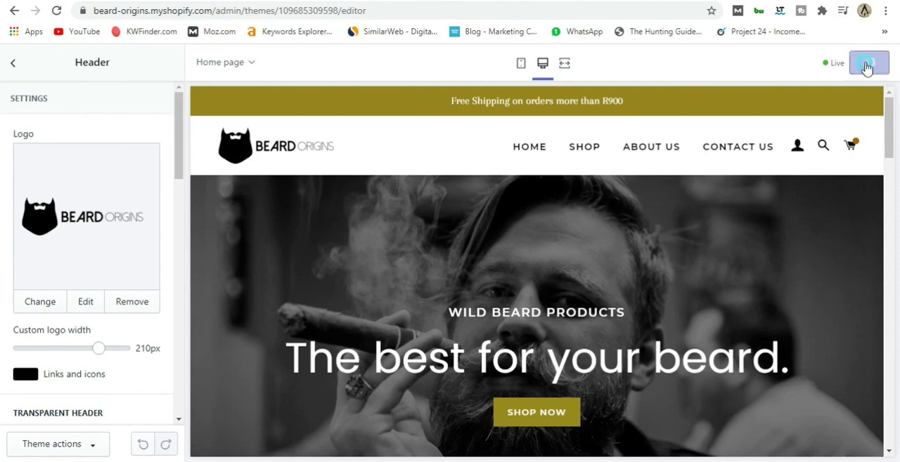
{"action": "left_click", "coordinate": [15, 67]}
{"action": "left_click", "coordinate": [16, 63]}
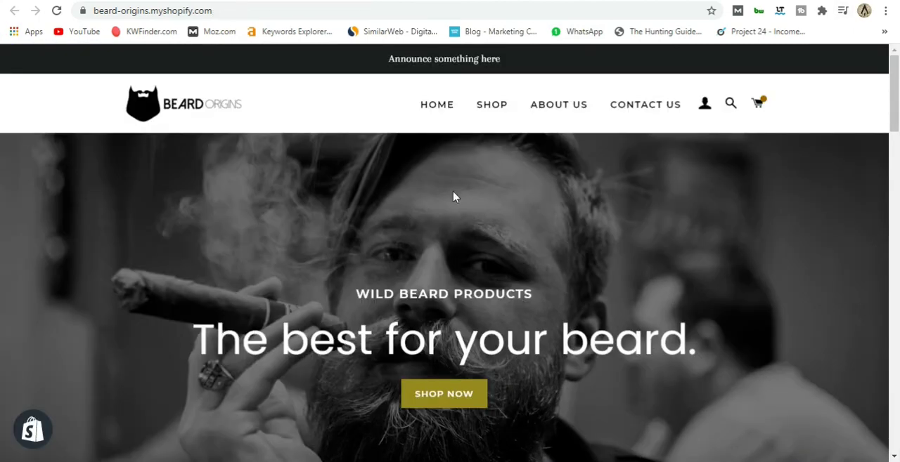
Reload the live store's home page and check the updated announcement bar and slideshow.
{"action": "left_click", "coordinate": [56, 11]}
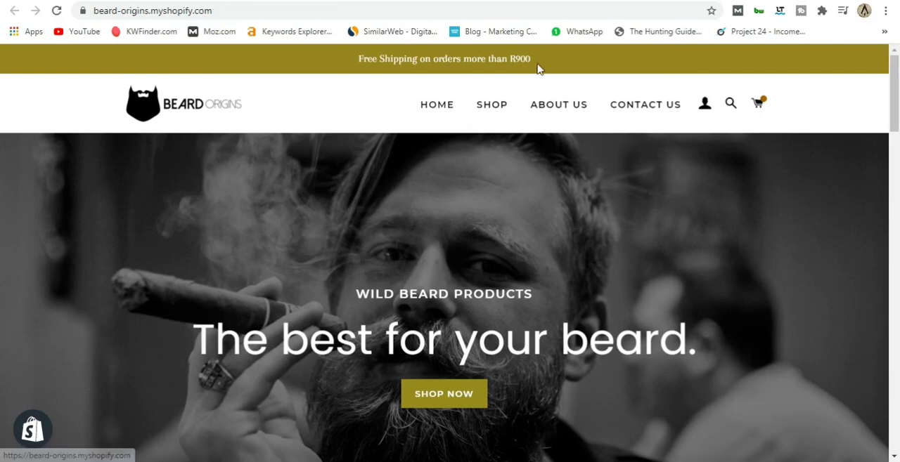
{"action": "scroll", "coordinate": [520, 257], "scroll_direction": "down", "scroll_amount": 5}
{"action": "scroll", "coordinate": [517, 262], "scroll_direction": "up", "scroll_amount": 5}
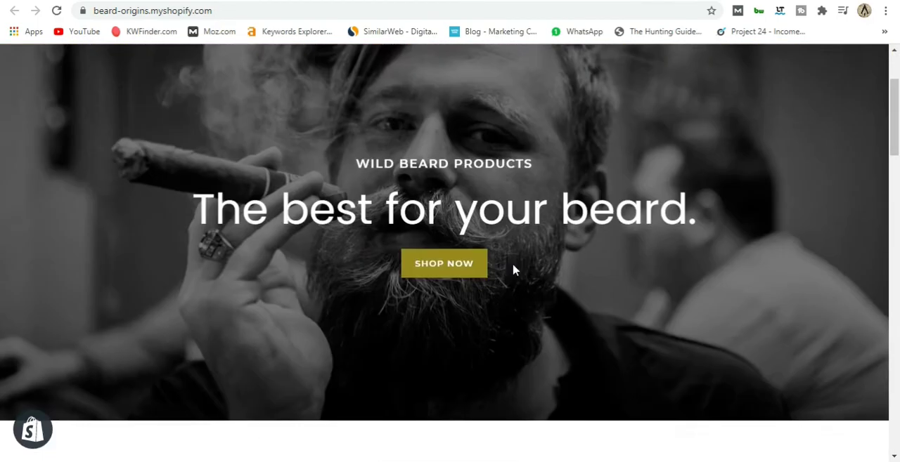
{"action": "scroll", "coordinate": [516, 250], "scroll_direction": "down", "scroll_amount": 5}
{"action": "scroll", "coordinate": [516, 250], "scroll_direction": "up", "scroll_amount": 5}
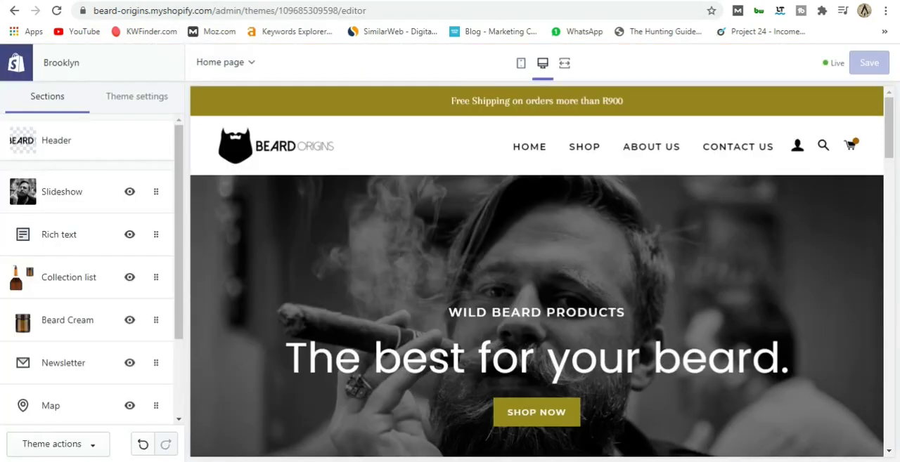
Leave the theme editor and open the Shopify App Store from the store's apps page.
{"action": "left_click", "coordinate": [17, 64]}
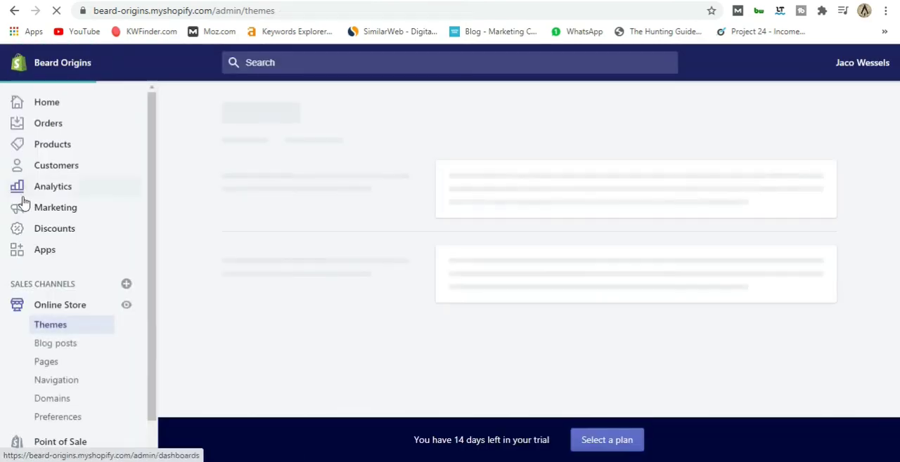
{"action": "left_click", "coordinate": [44, 256]}
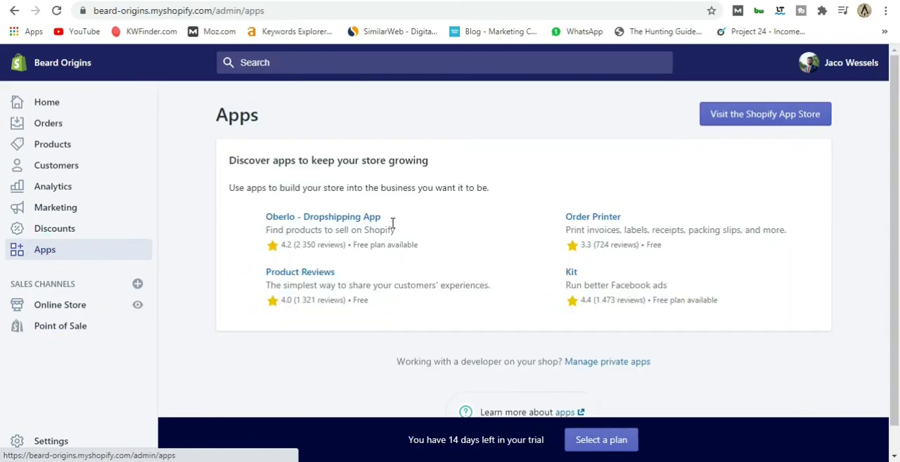
{"action": "left_click", "coordinate": [739, 124]}
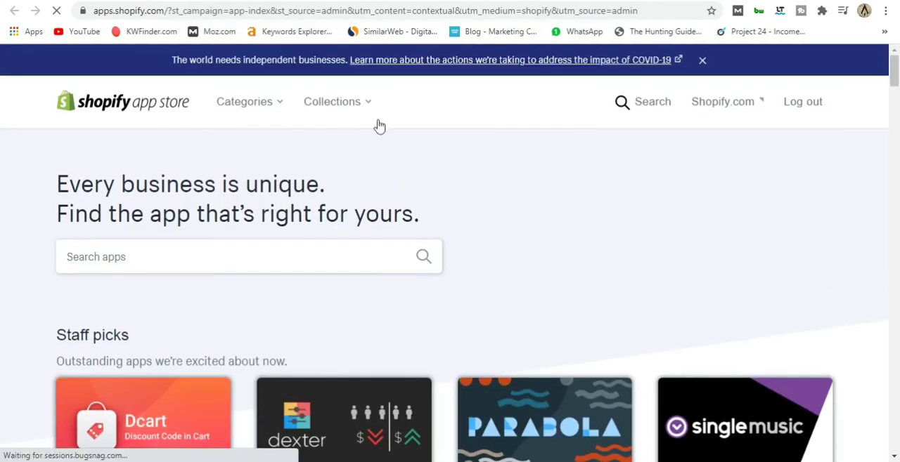
Browse the App Store home page through the staff picks, trending apps, online store setup and Sell more online collections.
{"action": "scroll", "coordinate": [468, 200], "scroll_direction": "down", "scroll_amount": 2}
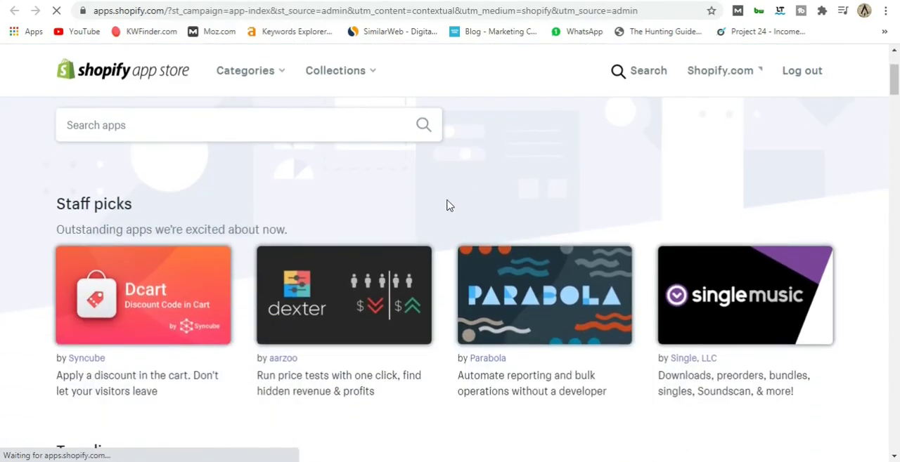
{"action": "scroll", "coordinate": [443, 214], "scroll_direction": "down", "scroll_amount": 2}
{"action": "scroll", "coordinate": [440, 227], "scroll_direction": "up", "scroll_amount": 3}
{"action": "scroll", "coordinate": [442, 230], "scroll_direction": "down", "scroll_amount": 1}
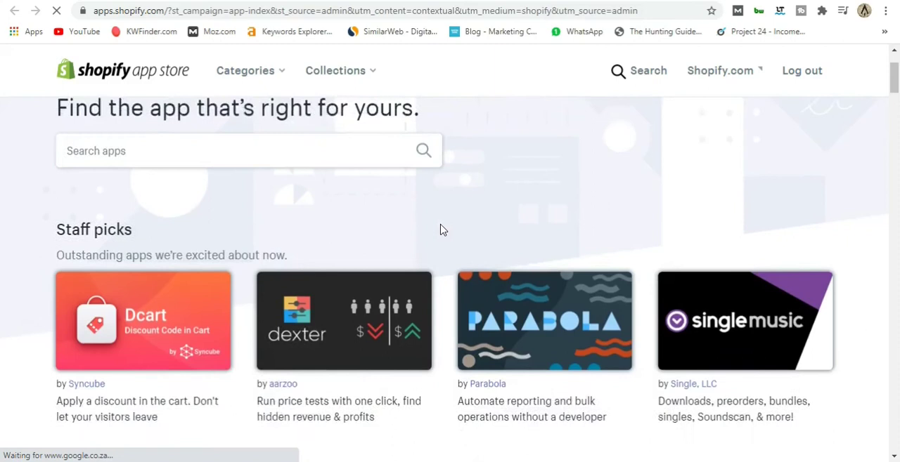
{"action": "scroll", "coordinate": [442, 230], "scroll_direction": "down", "scroll_amount": 4}
{"action": "scroll", "coordinate": [442, 230], "scroll_direction": "down", "scroll_amount": 1}
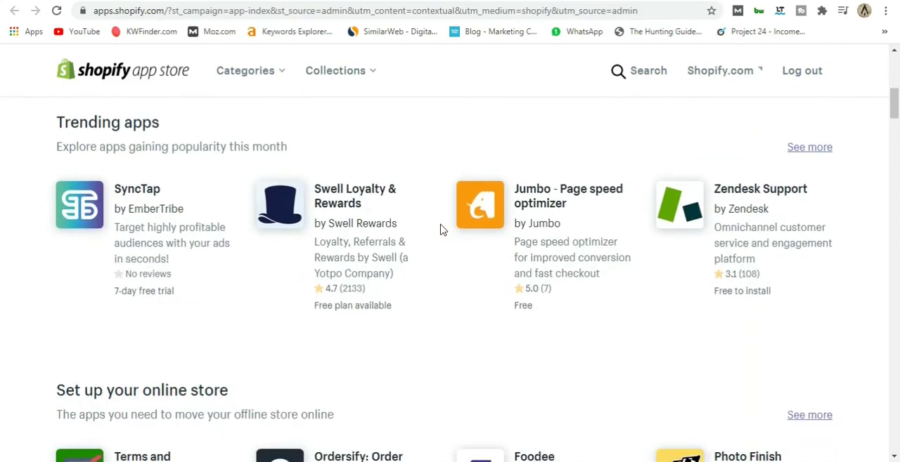
{"action": "scroll", "coordinate": [442, 230], "scroll_direction": "down", "scroll_amount": 3}
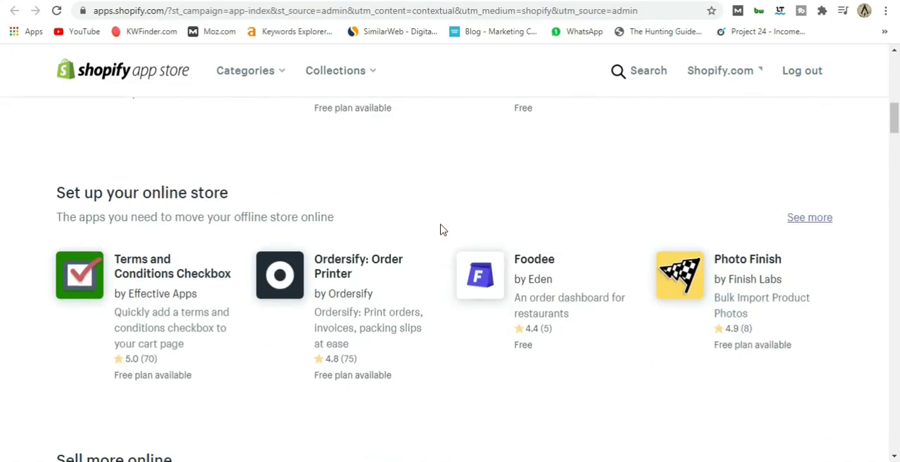
{"action": "scroll", "coordinate": [442, 229], "scroll_direction": "down", "scroll_amount": 4}
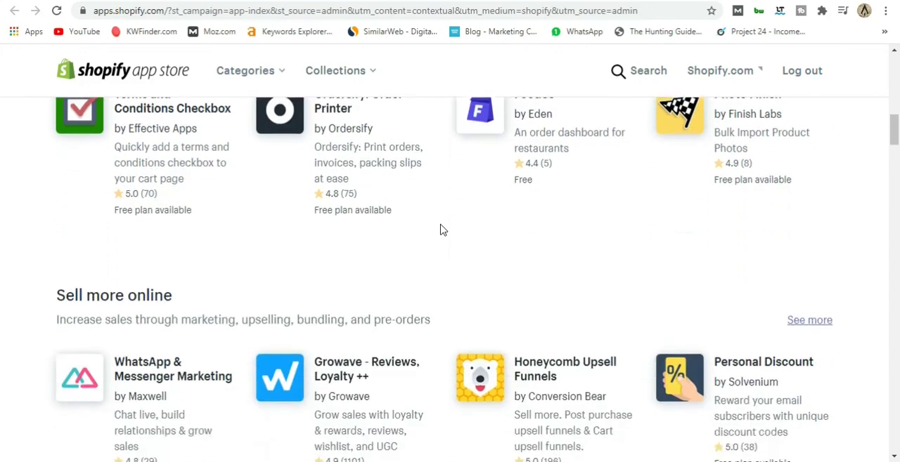
{"action": "scroll", "coordinate": [442, 229], "scroll_direction": "up", "scroll_amount": 15}
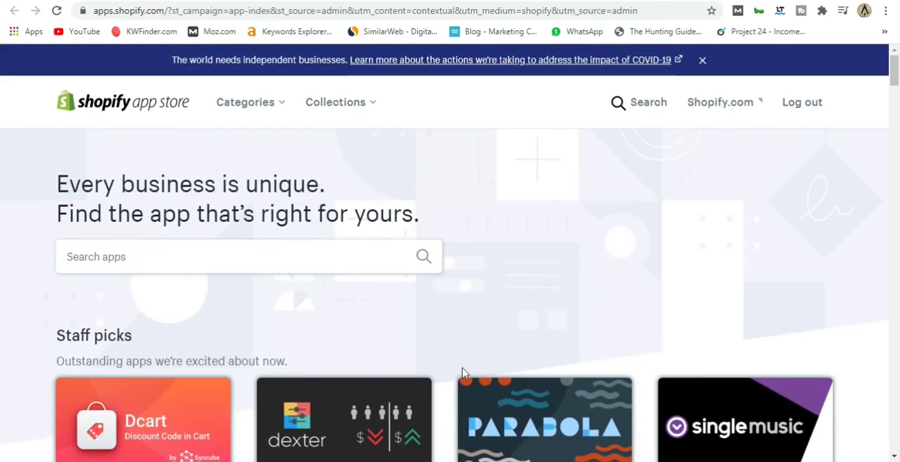
{"action": "scroll", "coordinate": [442, 345], "scroll_direction": "down", "scroll_amount": 1}
{"action": "scroll", "coordinate": [442, 345], "scroll_direction": "down", "scroll_amount": 1}
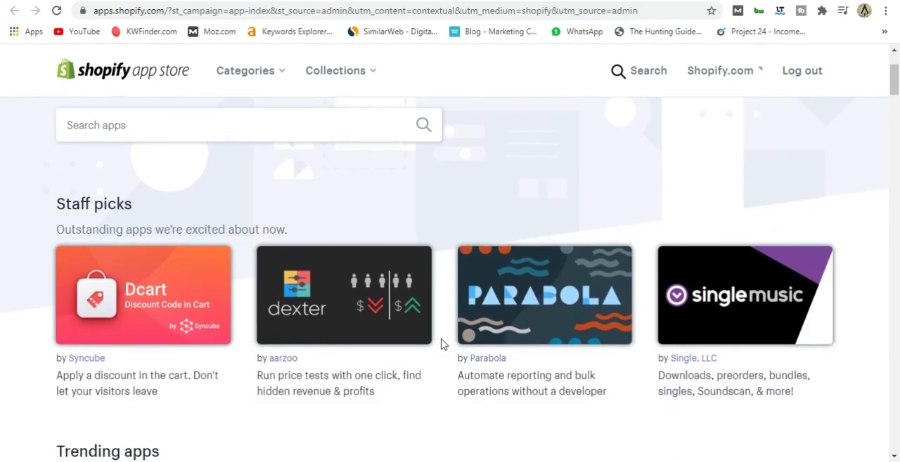
{"action": "scroll", "coordinate": [442, 344], "scroll_direction": "down", "scroll_amount": 3}
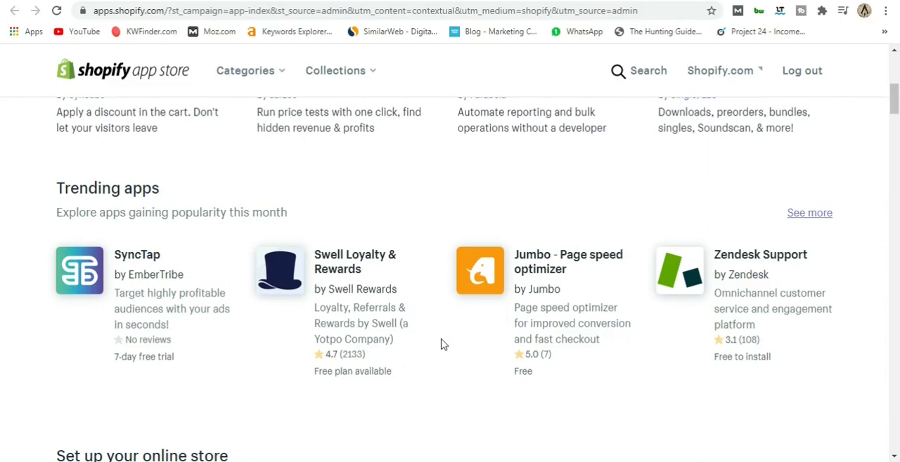
{"action": "scroll", "coordinate": [442, 344], "scroll_direction": "down", "scroll_amount": 3}
{"action": "scroll", "coordinate": [442, 344], "scroll_direction": "up", "scroll_amount": 6}
{"action": "scroll", "coordinate": [442, 345], "scroll_direction": "down", "scroll_amount": 4}
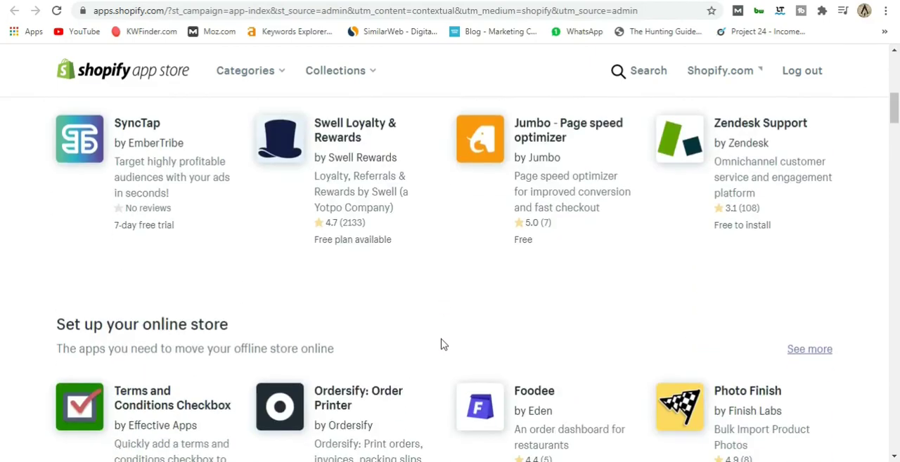
{"action": "scroll", "coordinate": [442, 344], "scroll_direction": "down", "scroll_amount": 2}
{"action": "scroll", "coordinate": [442, 344], "scroll_direction": "up", "scroll_amount": 8}
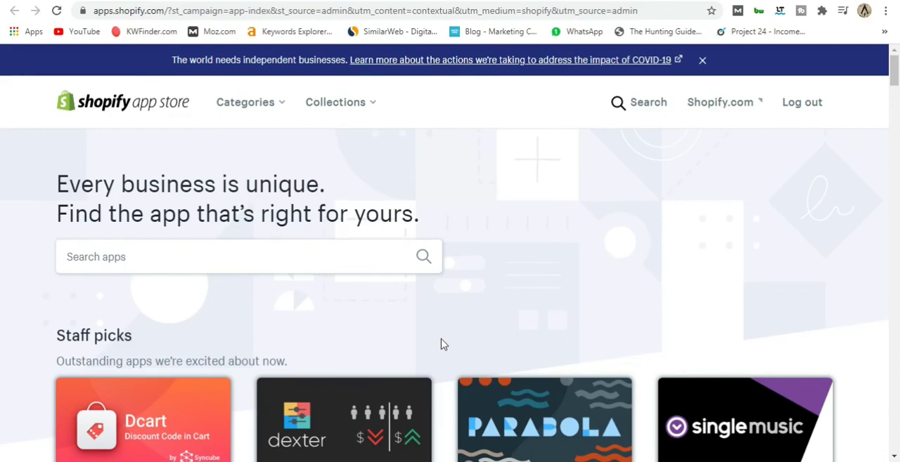
{"action": "scroll", "coordinate": [442, 345], "scroll_direction": "down", "scroll_amount": 5}
{"action": "scroll", "coordinate": [442, 345], "scroll_direction": "up", "scroll_amount": 5}
Search the App Store for "free shipping bar".
{"action": "left_click", "coordinate": [122, 261]}
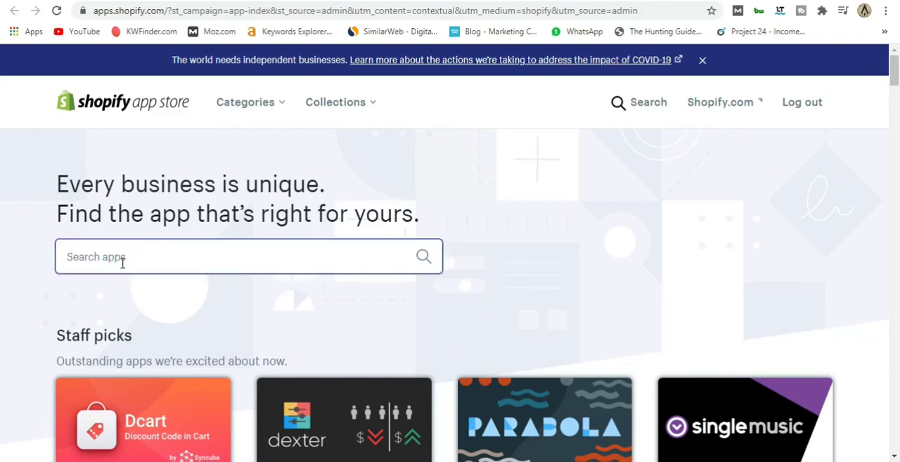
{"action": "type", "text": "f"}
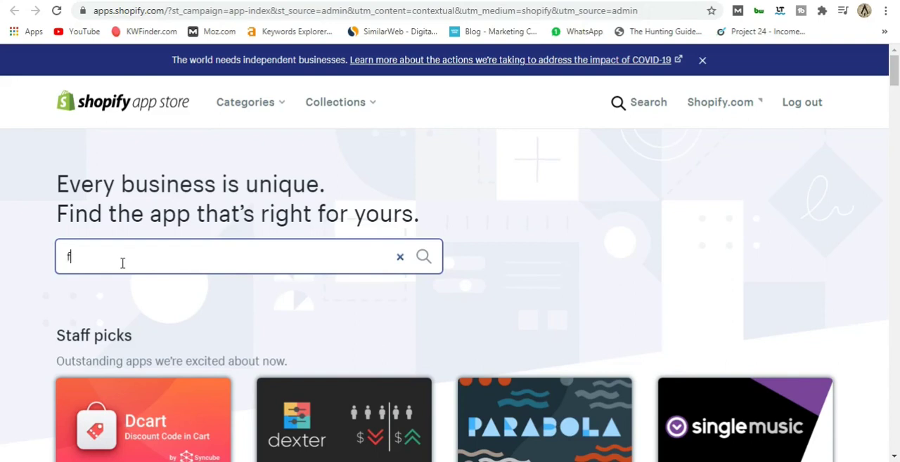
{"action": "type", "text": "ree shipping"}
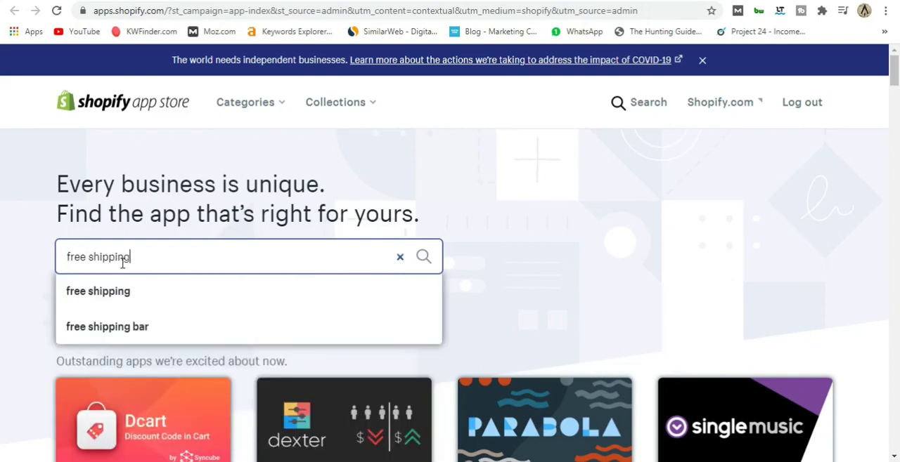
{"action": "type", "text": " bar"}
{"action": "key", "text": "Return"}
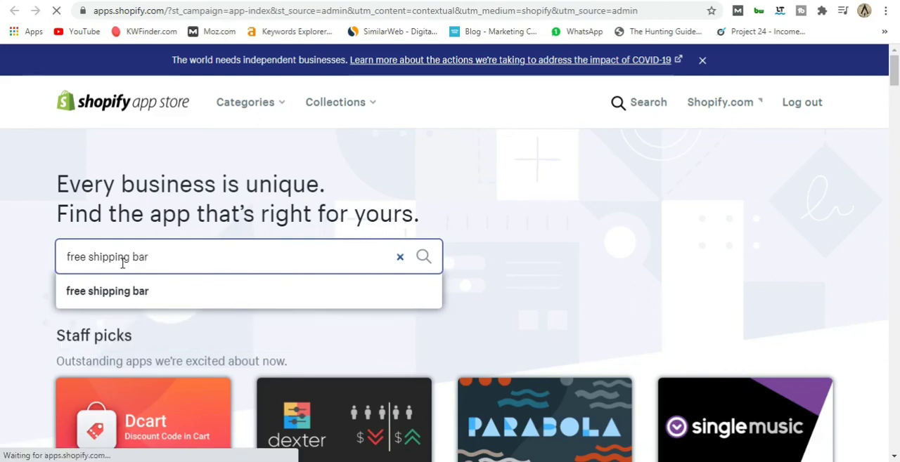
Open the Free Shipping Bar app by Hextom from the results and install it on the Beard Origins store.
{"action": "scroll", "coordinate": [324, 243], "scroll_direction": "down", "scroll_amount": 1}
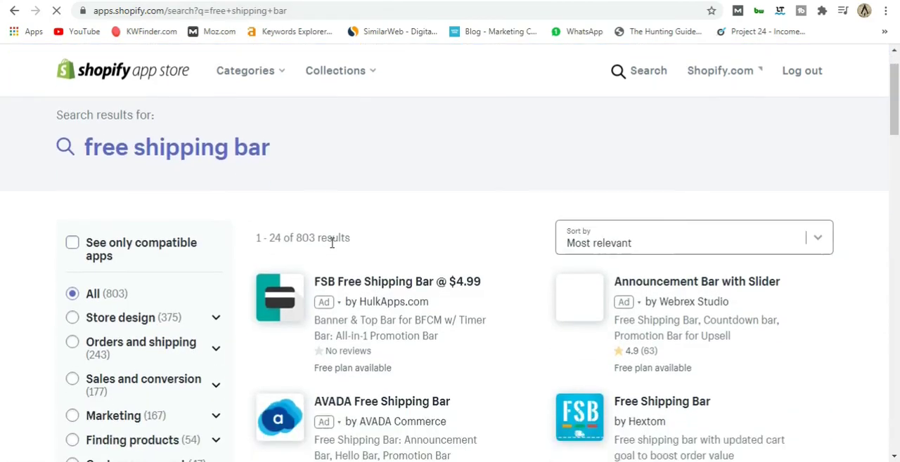
{"action": "scroll", "coordinate": [422, 227], "scroll_direction": "down", "scroll_amount": 2}
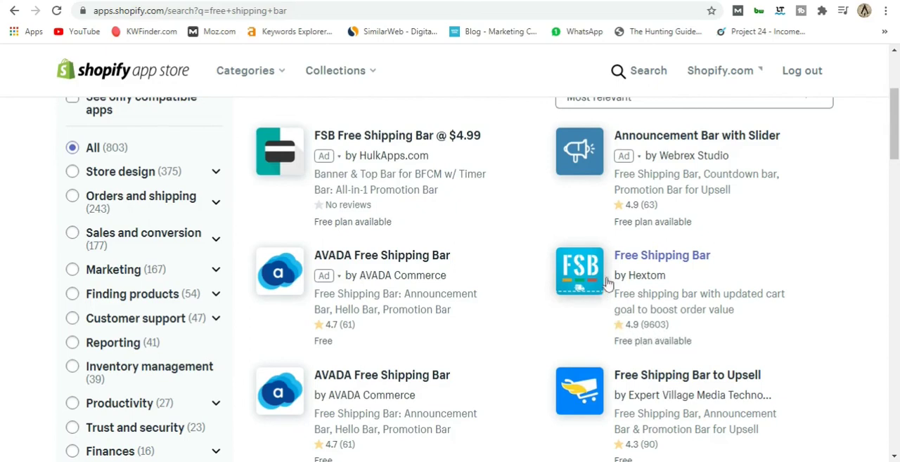
{"action": "left_click", "coordinate": [651, 261]}
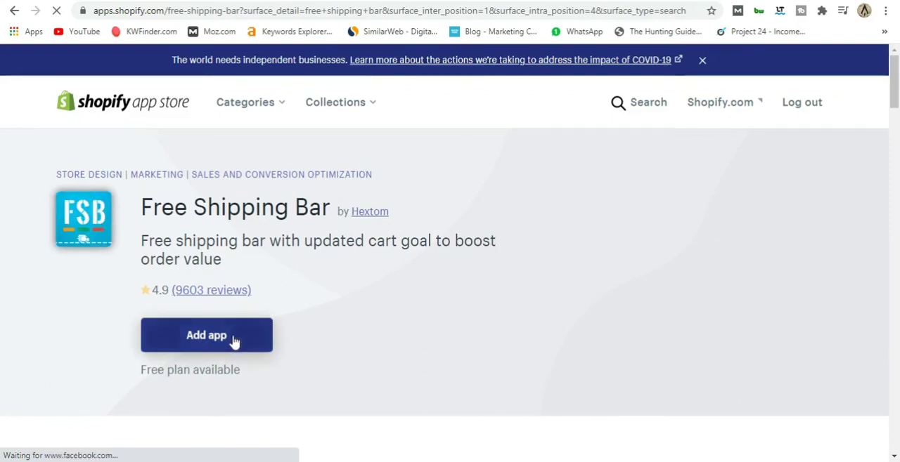
{"action": "left_click", "coordinate": [234, 341]}
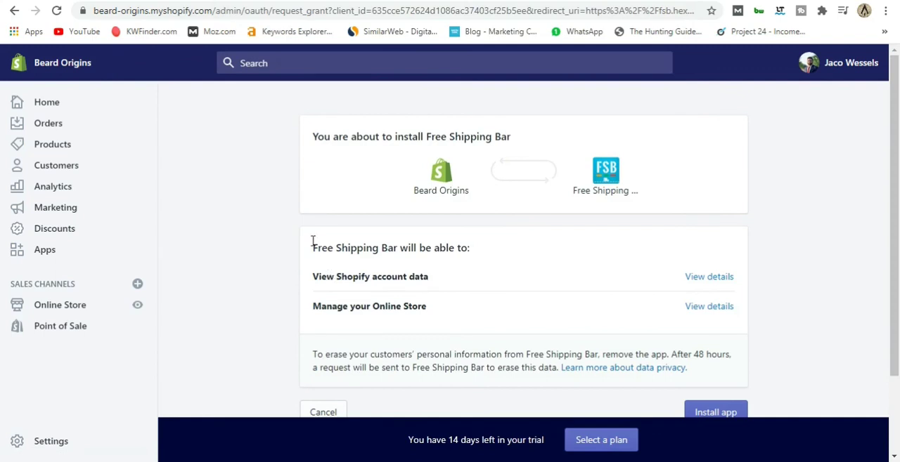
{"action": "scroll", "coordinate": [719, 342], "scroll_direction": "down", "scroll_amount": 2}
{"action": "left_click", "coordinate": [727, 317]}
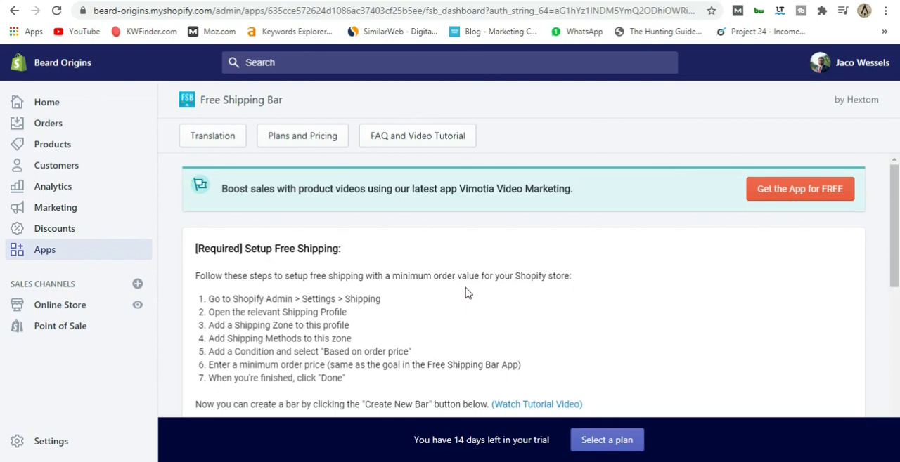
Create a new bar in the Free Shipping Bar app using the Bright and Elegant basic template.
{"action": "scroll", "coordinate": [468, 293], "scroll_direction": "down", "scroll_amount": 5}
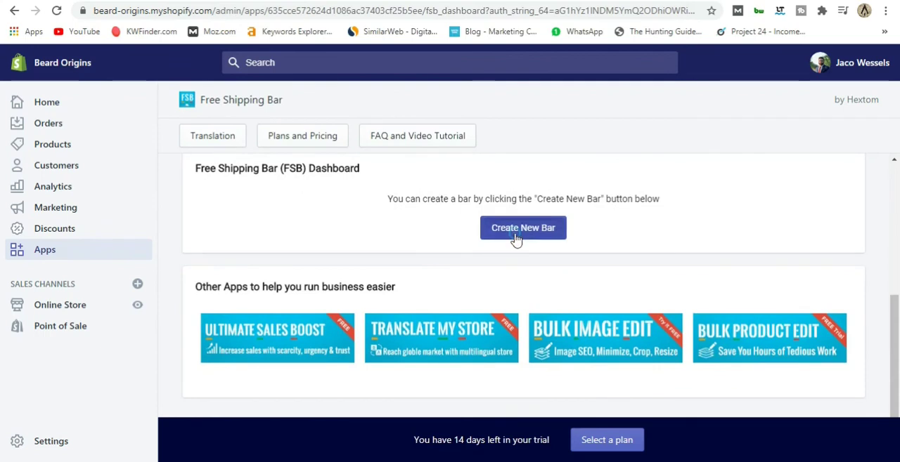
{"action": "left_click", "coordinate": [523, 229]}
{"action": "scroll", "coordinate": [513, 239], "scroll_direction": "down", "scroll_amount": 3}
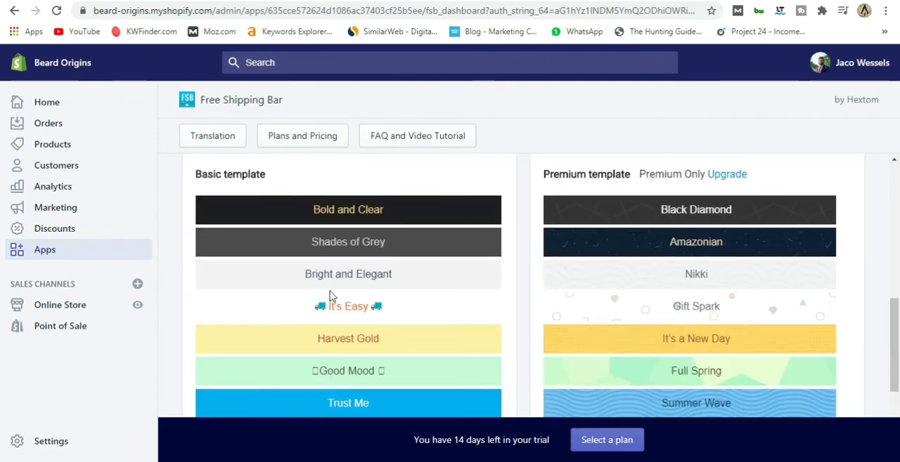
{"action": "scroll", "coordinate": [407, 241], "scroll_direction": "down", "scroll_amount": 1}
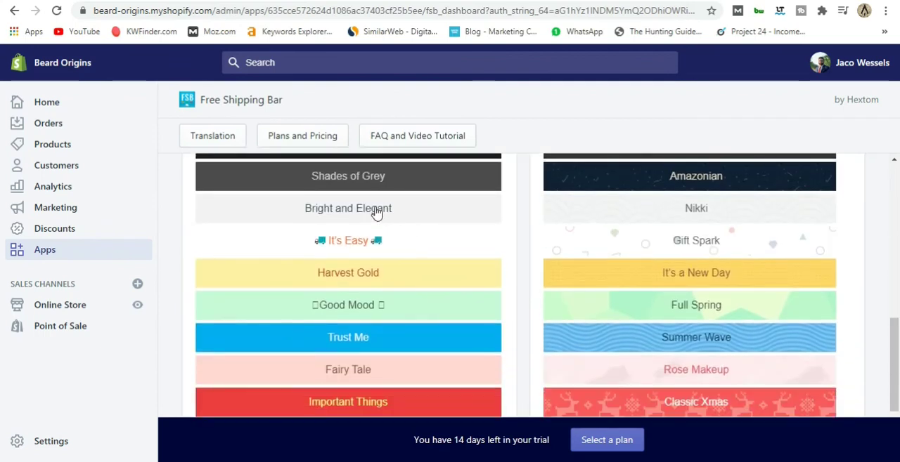
{"action": "left_click", "coordinate": [374, 209]}
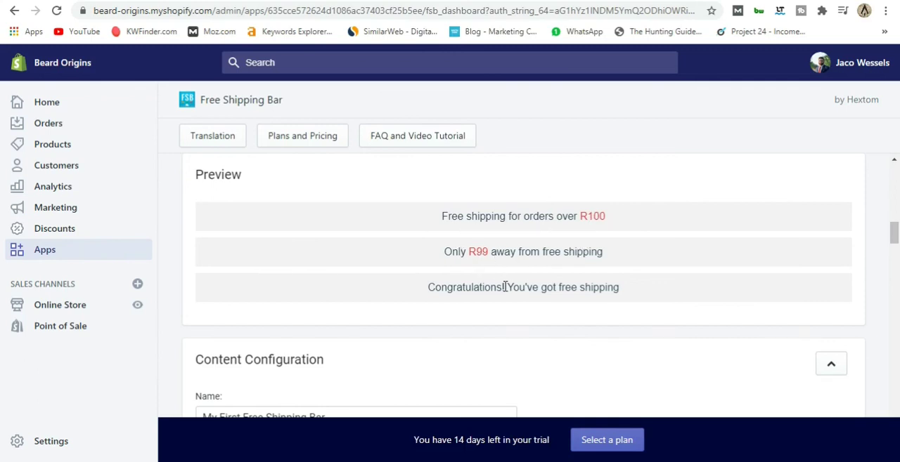
Set the free shipping goal to 900 in the new bar's content configuration.
{"action": "scroll", "coordinate": [504, 286], "scroll_direction": "down", "scroll_amount": 3}
{"action": "double_click", "coordinate": [230, 283]}
{"action": "type", "text": "900"}
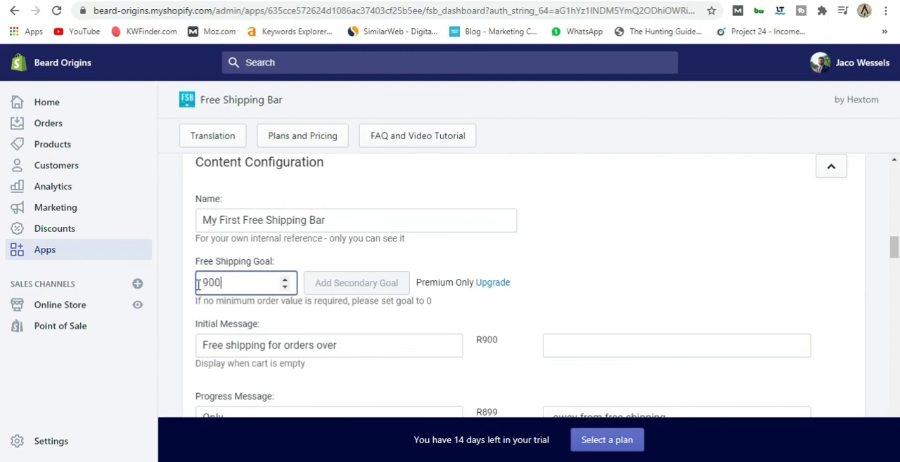
{"action": "left_click", "coordinate": [514, 244]}
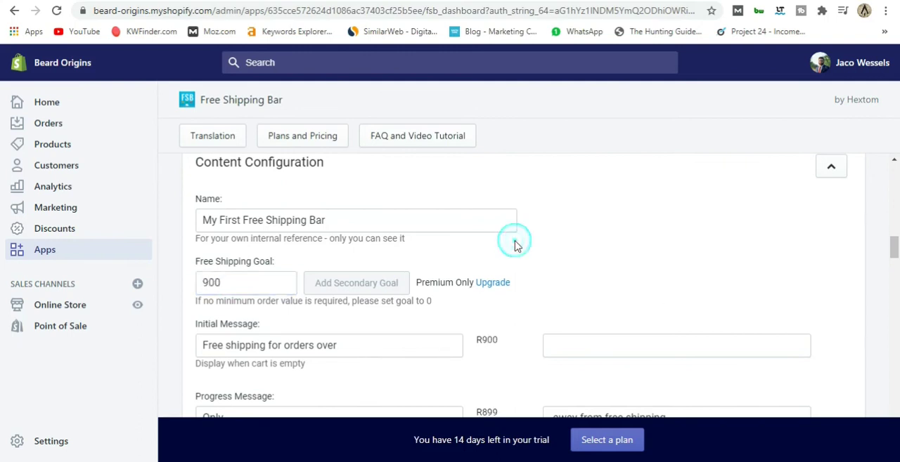
Review the new bar's messages, link, close button, display position and currency settings.
{"action": "scroll", "coordinate": [520, 245], "scroll_direction": "down", "scroll_amount": 1}
{"action": "scroll", "coordinate": [521, 247], "scroll_direction": "down", "scroll_amount": 1}
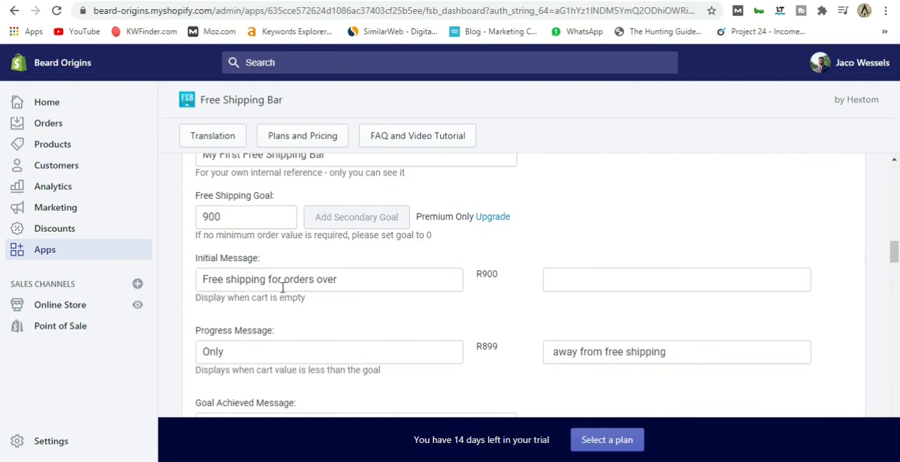
{"action": "scroll", "coordinate": [478, 283], "scroll_direction": "down", "scroll_amount": 3}
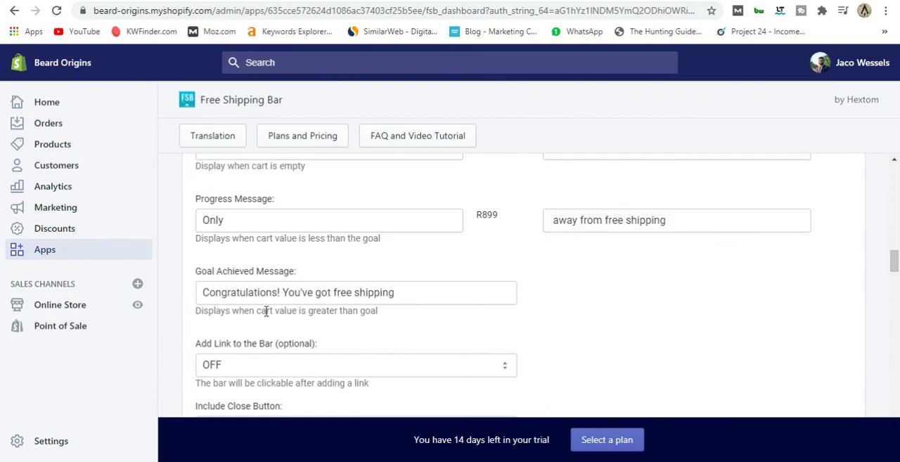
{"action": "scroll", "coordinate": [542, 338], "scroll_direction": "down", "scroll_amount": 3}
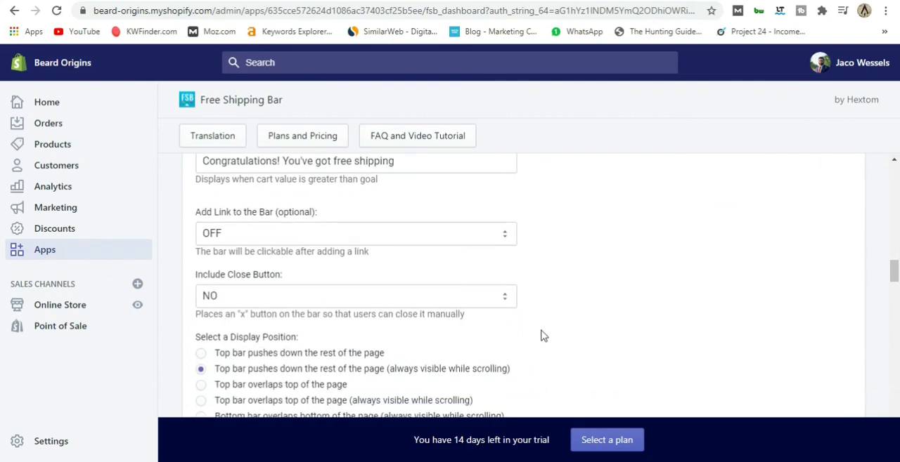
{"action": "scroll", "coordinate": [542, 336], "scroll_direction": "down", "scroll_amount": 3}
{"action": "scroll", "coordinate": [422, 305], "scroll_direction": "down", "scroll_amount": 3}
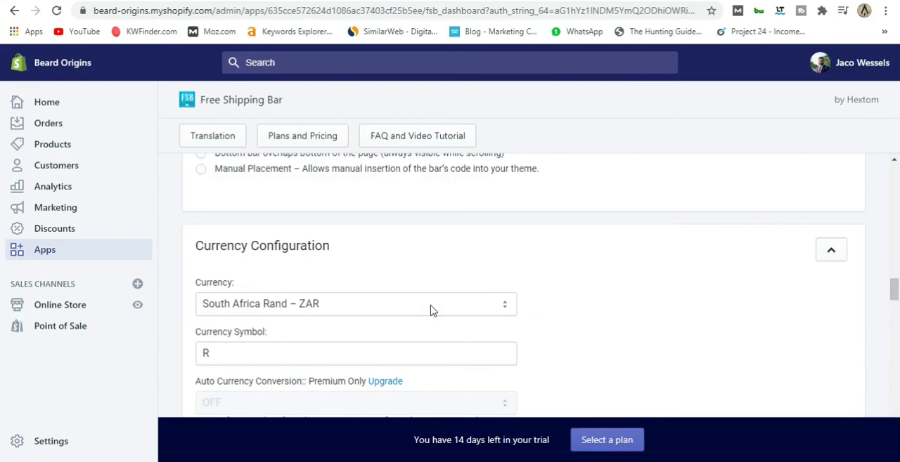
{"action": "scroll", "coordinate": [442, 317], "scroll_direction": "down", "scroll_amount": 3}
{"action": "scroll", "coordinate": [442, 319], "scroll_direction": "down", "scroll_amount": 3}
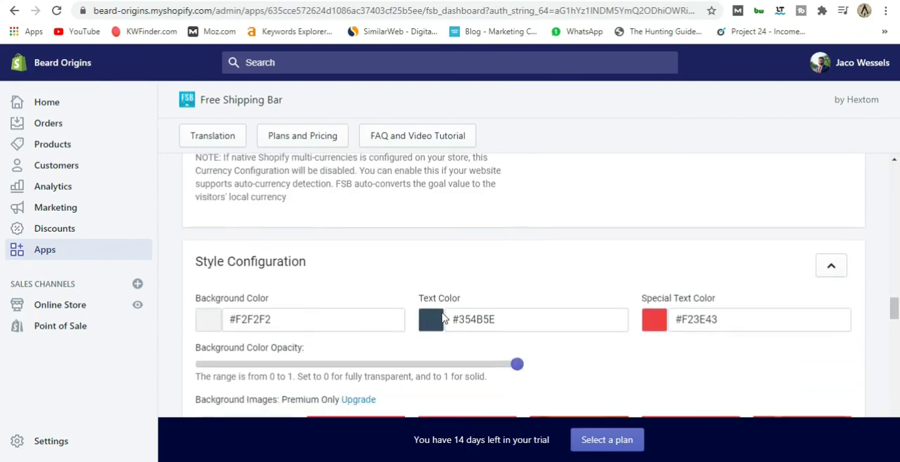
Set the bar's background color to the gold shade #b89a2f in the style configuration.
{"action": "scroll", "coordinate": [414, 346], "scroll_direction": "down", "scroll_amount": 1}
{"action": "left_click", "coordinate": [208, 260]}
{"action": "triple_click", "coordinate": [246, 254]}
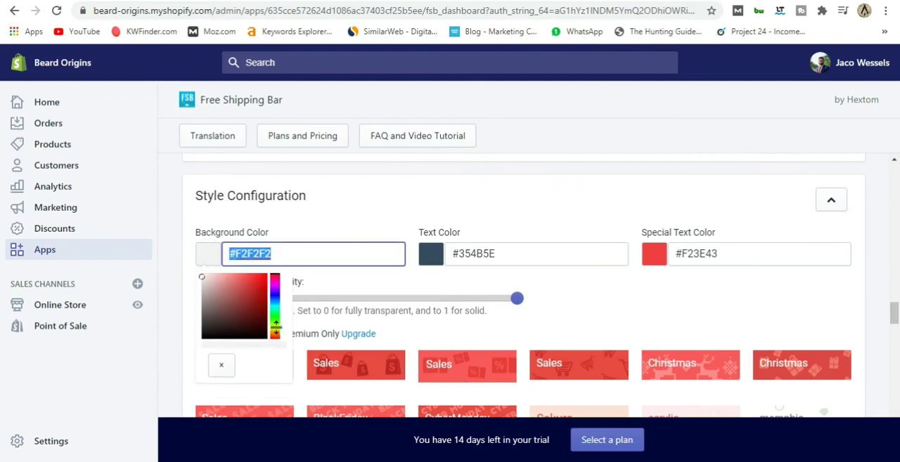
{"action": "type", "text": "#f2f2f2"}
{"action": "left_click", "coordinate": [276, 328]}
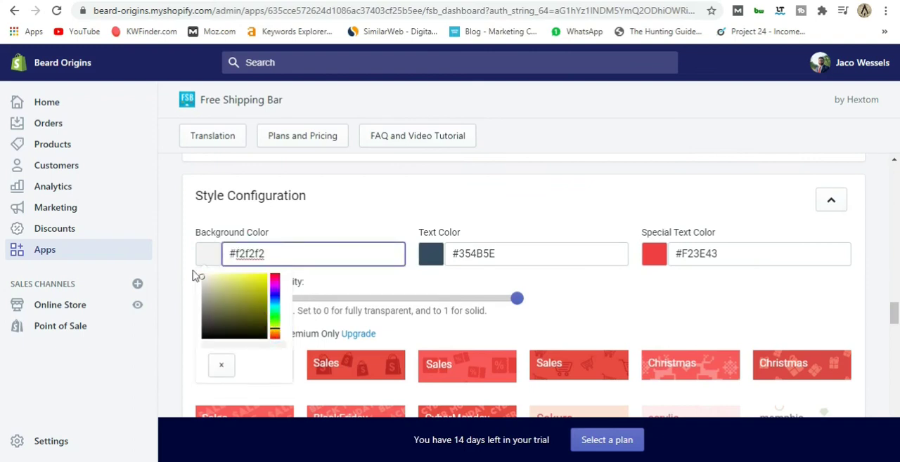
{"action": "left_click_drag", "start_coordinate": [201, 277], "coordinate": [252, 296]}
{"action": "left_click_drag", "start_coordinate": [275, 329], "coordinate": [274, 335]}
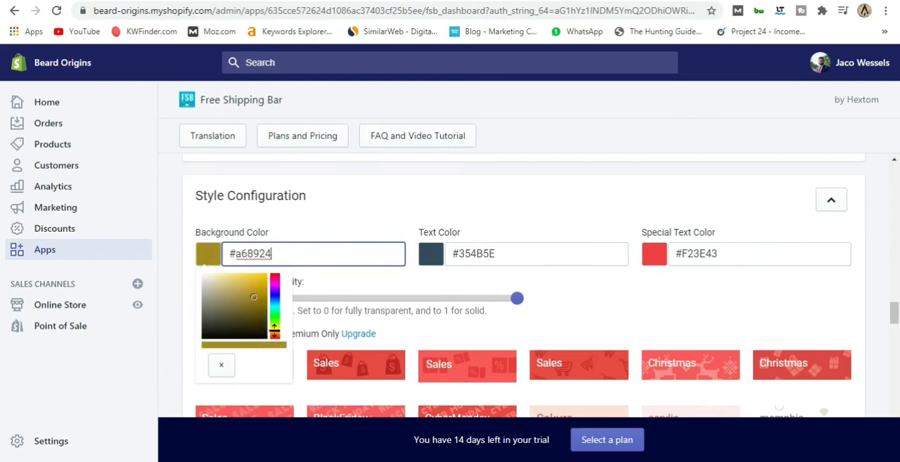
{"action": "left_click", "coordinate": [251, 294]}
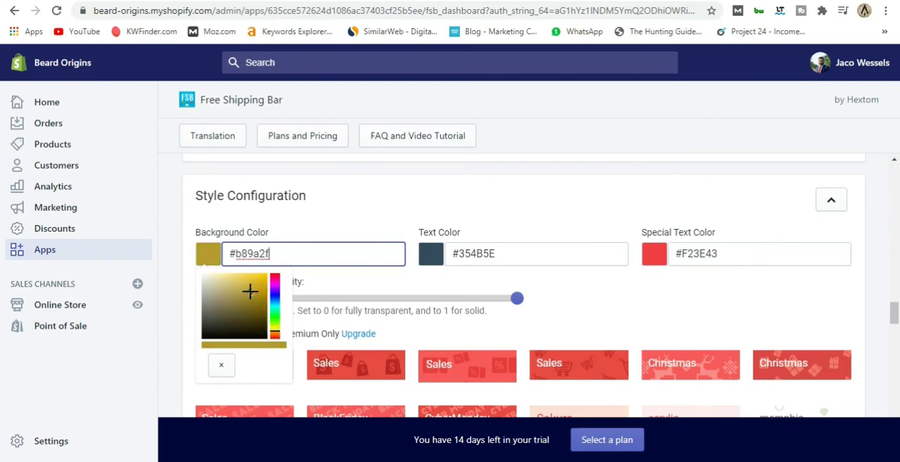
Change the bar's text color to white, #ffffff.
{"action": "left_click", "coordinate": [429, 256]}
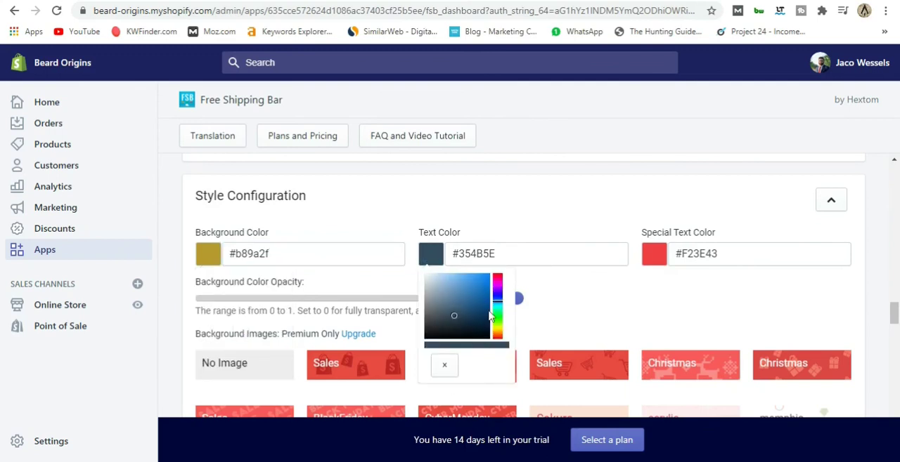
{"action": "left_click_drag", "start_coordinate": [453, 317], "coordinate": [420, 271]}
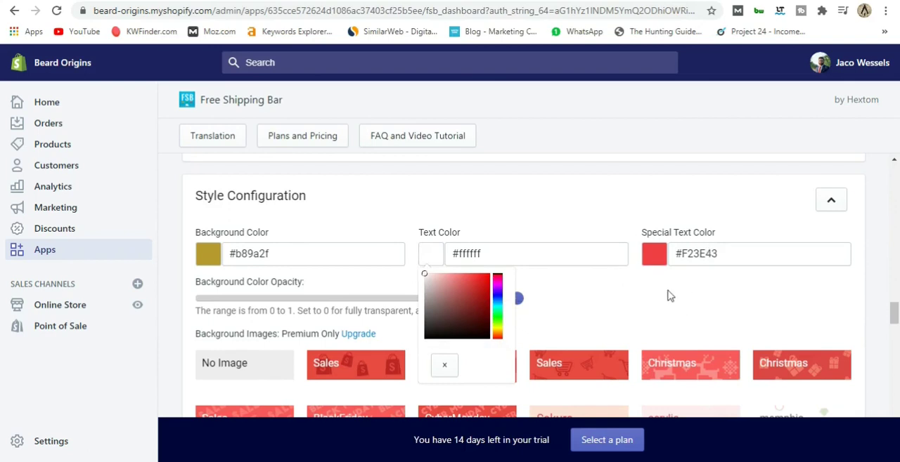
{"action": "left_click", "coordinate": [645, 303]}
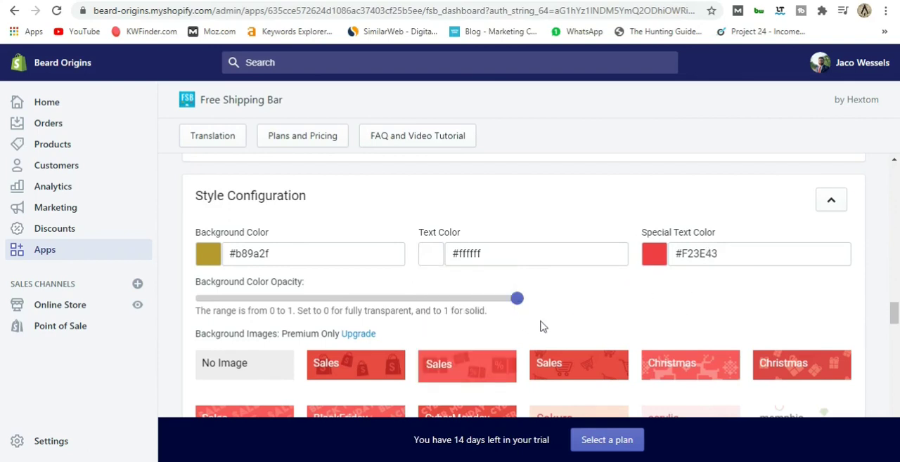
Choose Roboto as the font for the free shipping bar.
{"action": "scroll", "coordinate": [540, 326], "scroll_direction": "down", "scroll_amount": 2}
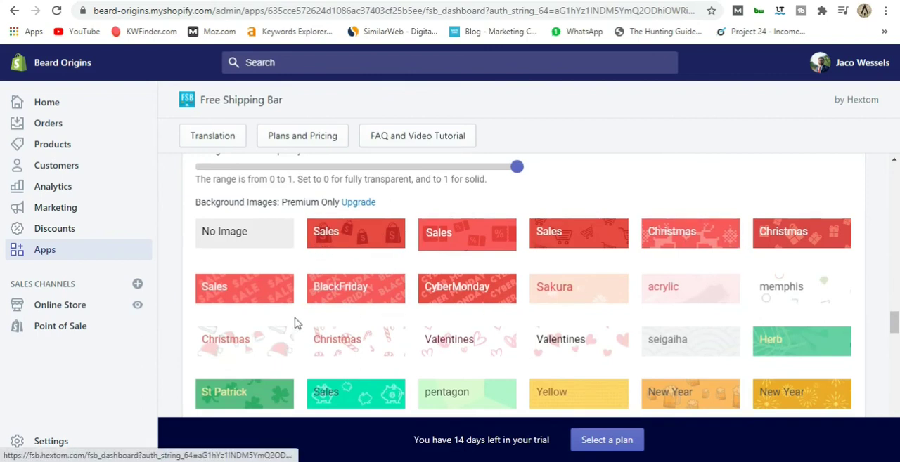
{"action": "scroll", "coordinate": [499, 269], "scroll_direction": "down", "scroll_amount": 3}
{"action": "scroll", "coordinate": [495, 272], "scroll_direction": "down", "scroll_amount": 2}
{"action": "scroll", "coordinate": [496, 272], "scroll_direction": "up", "scroll_amount": 1}
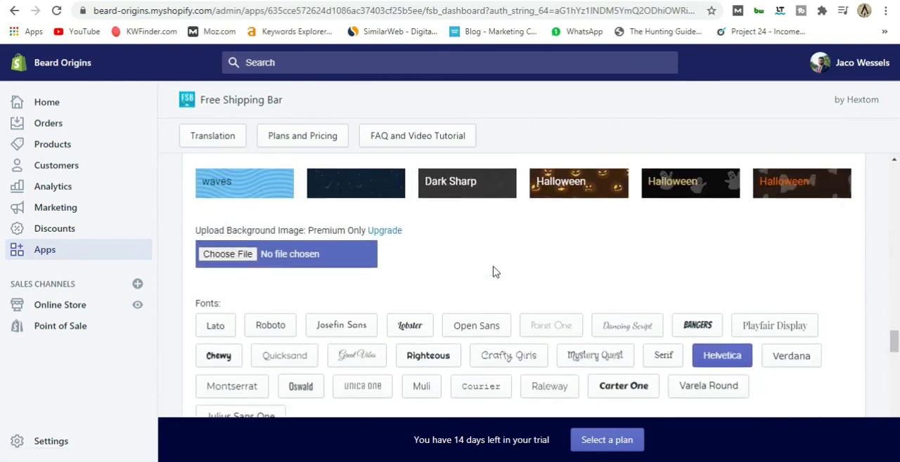
{"action": "scroll", "coordinate": [495, 272], "scroll_direction": "down", "scroll_amount": 3}
{"action": "scroll", "coordinate": [502, 268], "scroll_direction": "up", "scroll_amount": 2}
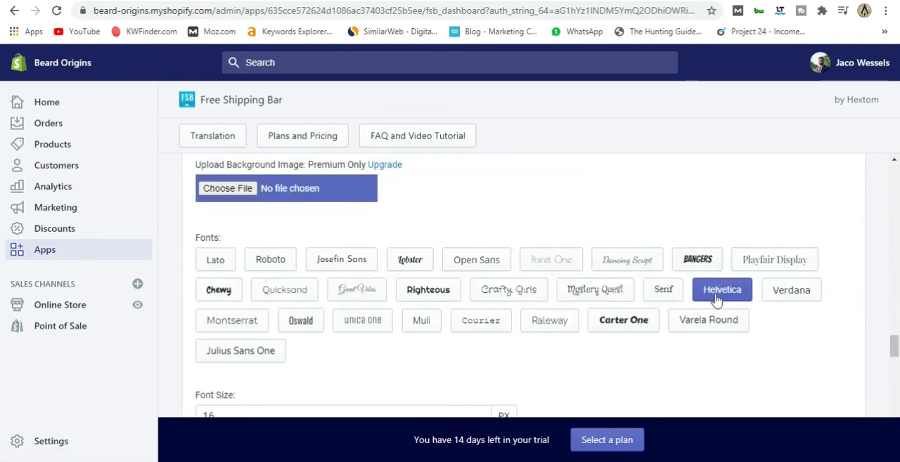
{"action": "left_click", "coordinate": [251, 265]}
Set the bar's font size to 20 px and its bar padding to 15 px.
{"action": "scroll", "coordinate": [396, 321], "scroll_direction": "down", "scroll_amount": 1}
{"action": "scroll", "coordinate": [422, 311], "scroll_direction": "down", "scroll_amount": 2}
{"action": "left_click", "coordinate": [217, 221]}
{"action": "double_click", "coordinate": [206, 223]}
{"action": "type", "text": "20"}
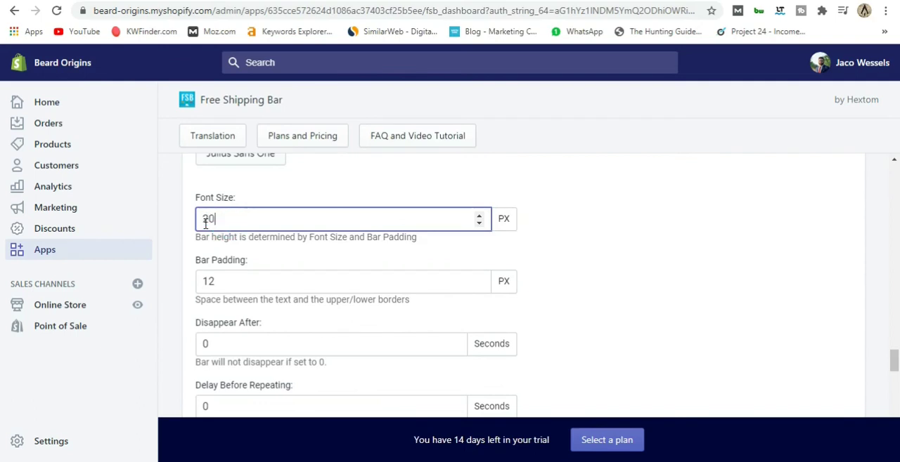
{"action": "left_click", "coordinate": [540, 210]}
{"action": "scroll", "coordinate": [545, 214], "scroll_direction": "down", "scroll_amount": 2}
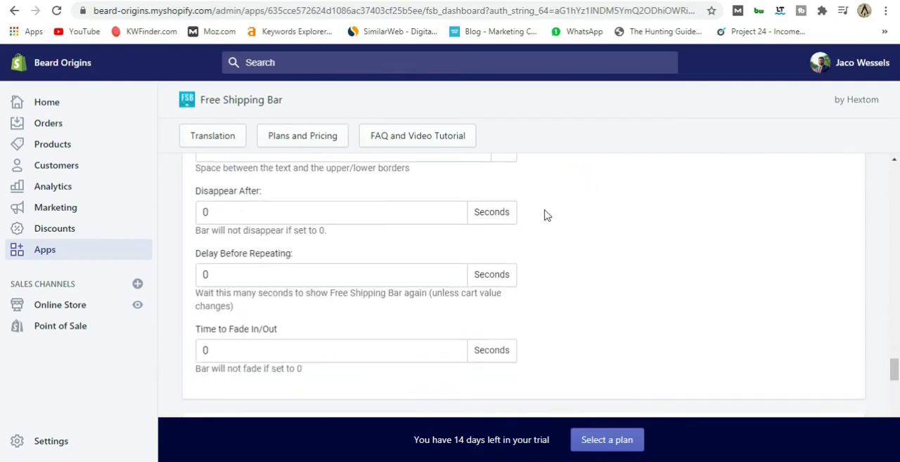
{"action": "scroll", "coordinate": [547, 215], "scroll_direction": "up", "scroll_amount": 3}
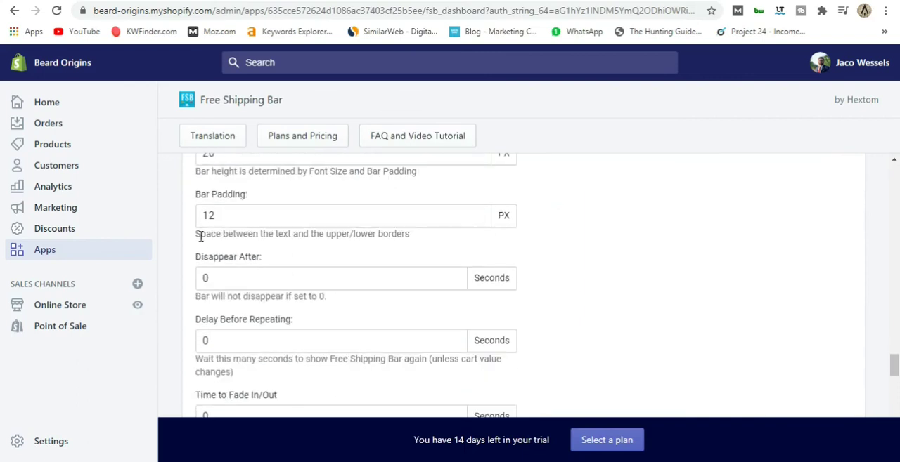
{"action": "left_click_drag", "start_coordinate": [215, 220], "coordinate": [210, 220]}
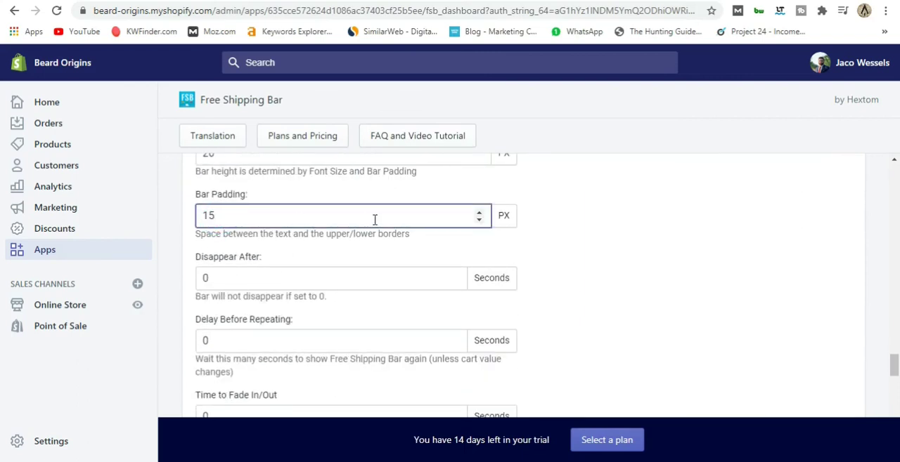
Save the configured free shipping bar and return to the app's dashboard.
{"action": "scroll", "coordinate": [511, 267], "scroll_direction": "down", "scroll_amount": 8}
{"action": "scroll", "coordinate": [519, 299], "scroll_direction": "down", "scroll_amount": 7}
{"action": "left_click", "coordinate": [837, 310]}
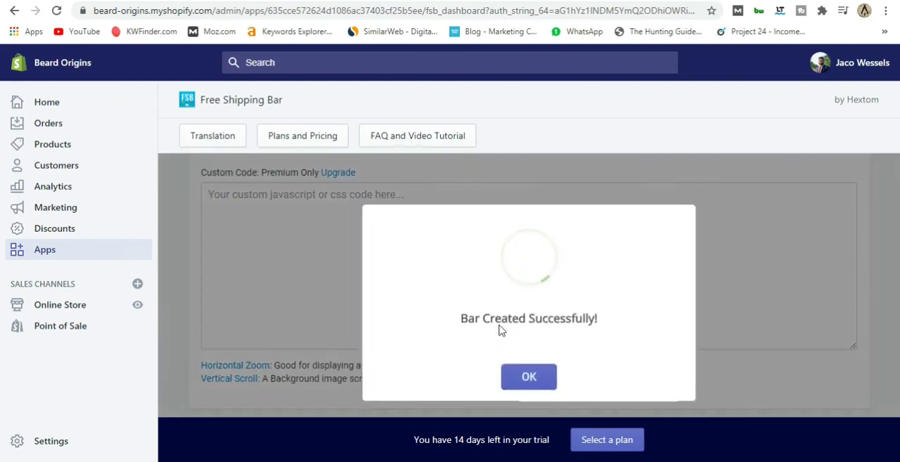
{"action": "left_click", "coordinate": [527, 377]}
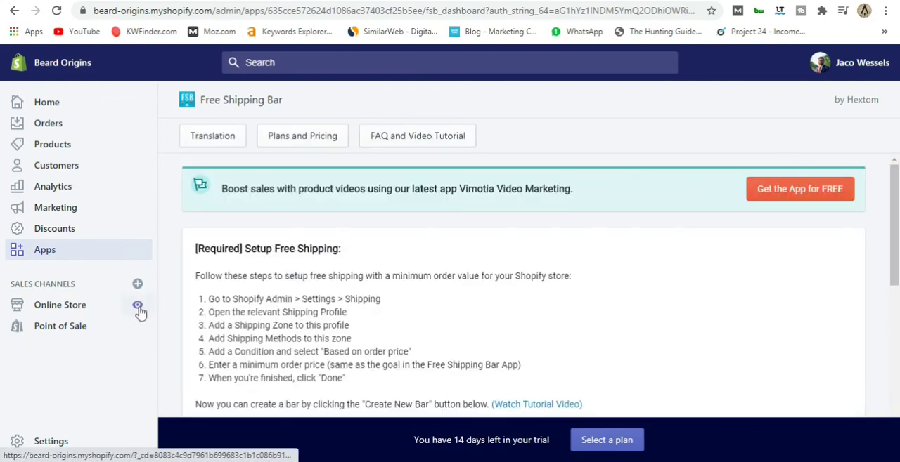
View the live Beard Origins storefront to check the free shipping bar on the home page.
{"action": "left_click", "coordinate": [138, 307]}
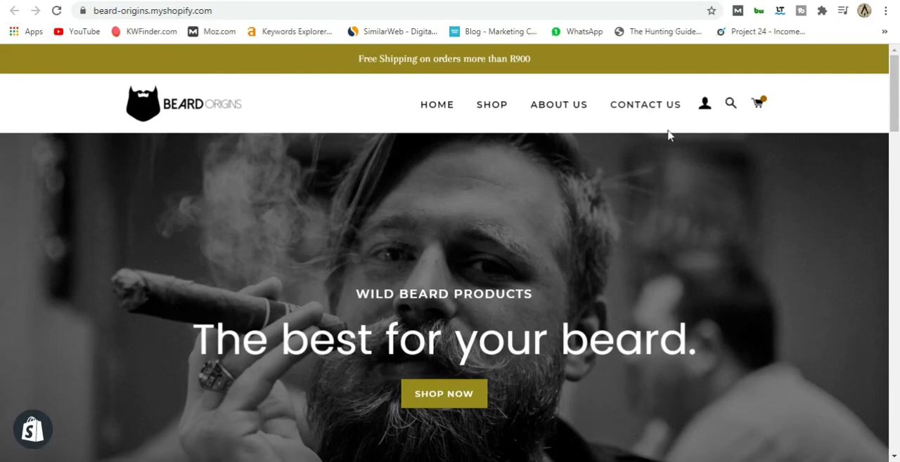
{"action": "scroll", "coordinate": [482, 169], "scroll_direction": "down", "scroll_amount": 4}
{"action": "scroll", "coordinate": [481, 168], "scroll_direction": "up", "scroll_amount": 5}
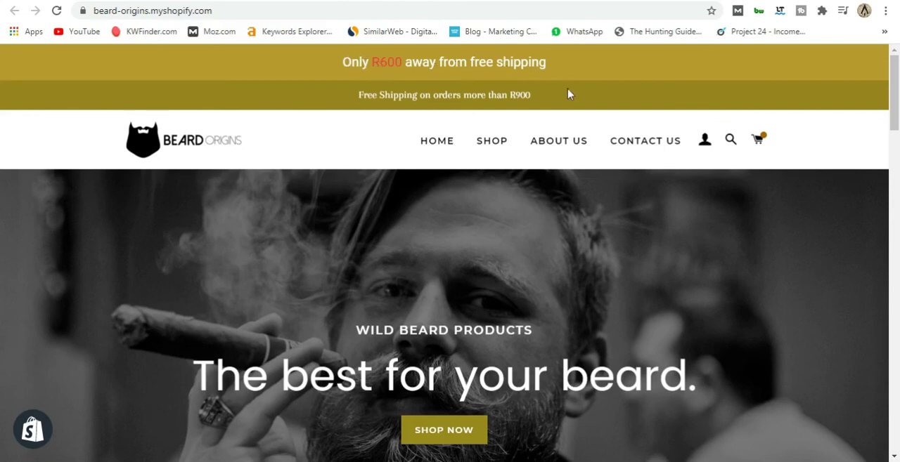
Remove the Beard Cream from the storefront cart and return to the store's home page.
{"action": "left_click", "coordinate": [757, 140]}
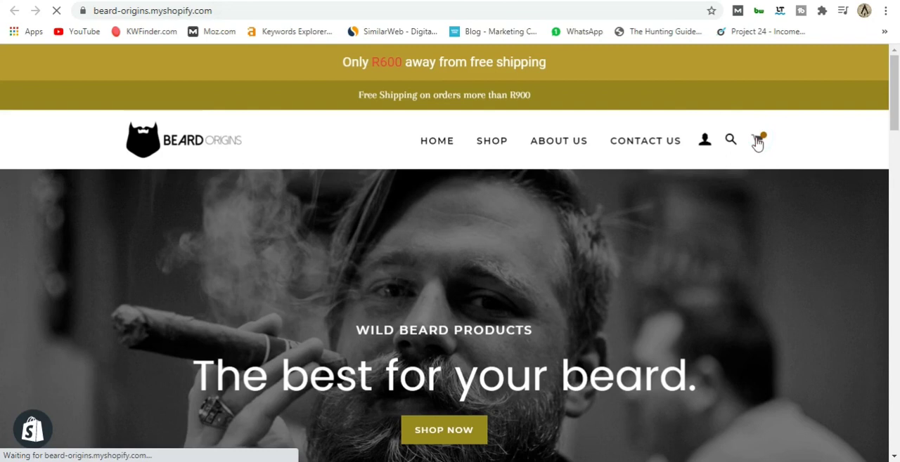
{"action": "scroll", "coordinate": [698, 348], "scroll_direction": "down", "scroll_amount": 3}
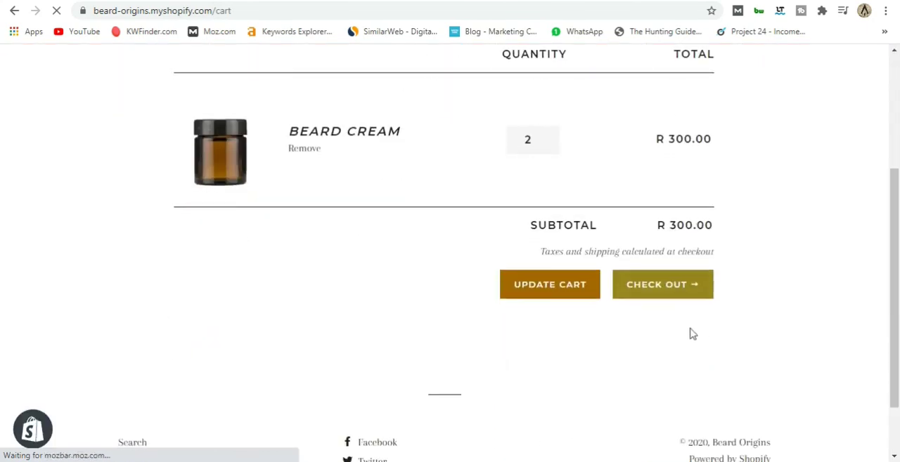
{"action": "scroll", "coordinate": [499, 205], "scroll_direction": "up", "scroll_amount": 1}
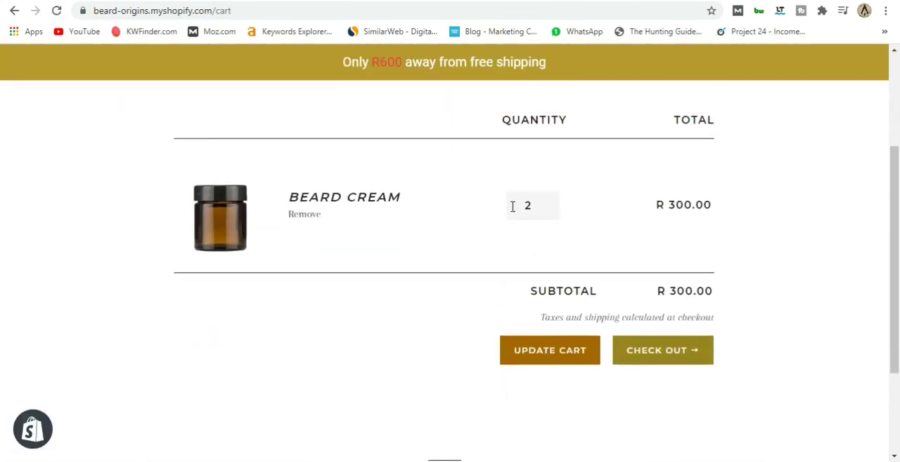
{"action": "left_click", "coordinate": [296, 215]}
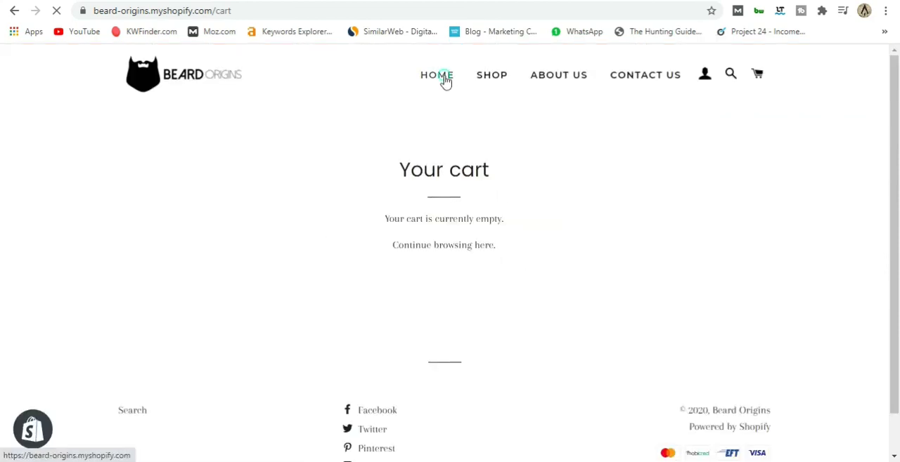
{"action": "left_click", "coordinate": [444, 79]}
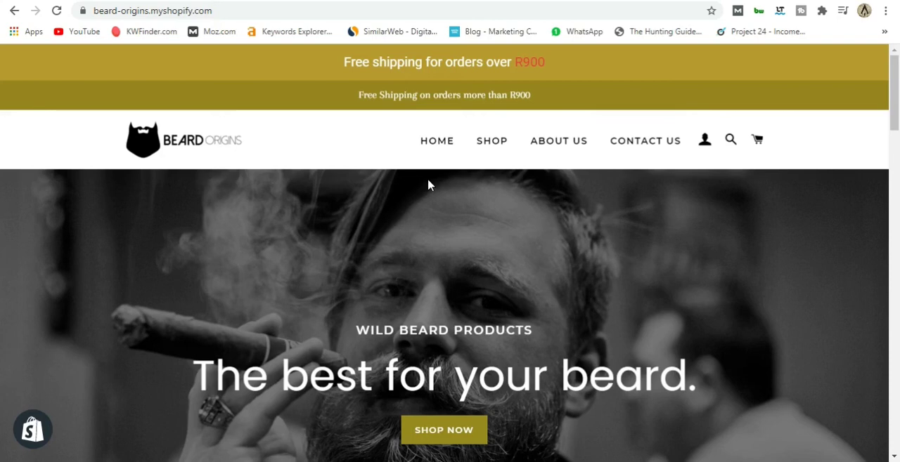
Add the Beard Cream from the Cream collection to the cart and set its quantity to 6 to test the bar.
{"action": "scroll", "coordinate": [438, 185], "scroll_direction": "down", "scroll_amount": 1}
{"action": "scroll", "coordinate": [438, 180], "scroll_direction": "up", "scroll_amount": 1}
{"action": "scroll", "coordinate": [514, 237], "scroll_direction": "down", "scroll_amount": 10}
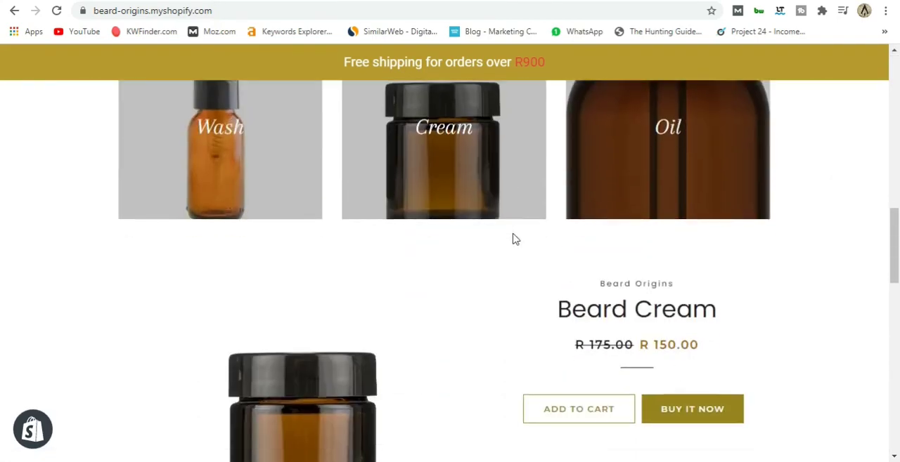
{"action": "scroll", "coordinate": [633, 288], "scroll_direction": "down", "scroll_amount": 2}
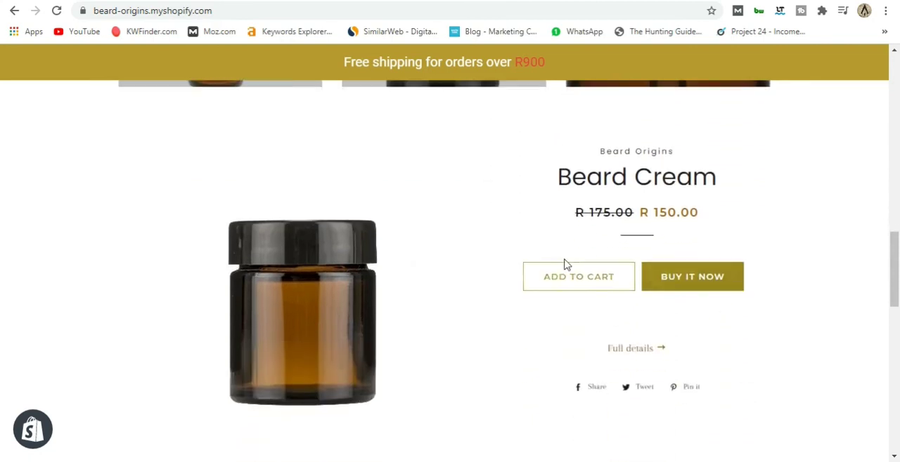
{"action": "scroll", "coordinate": [548, 264], "scroll_direction": "up", "scroll_amount": 3}
{"action": "left_click", "coordinate": [440, 225]}
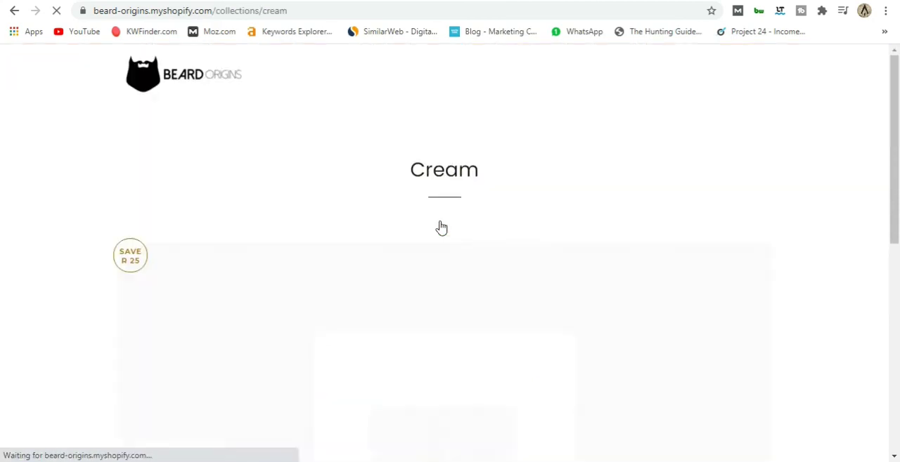
{"action": "scroll", "coordinate": [441, 227], "scroll_direction": "down", "scroll_amount": 10}
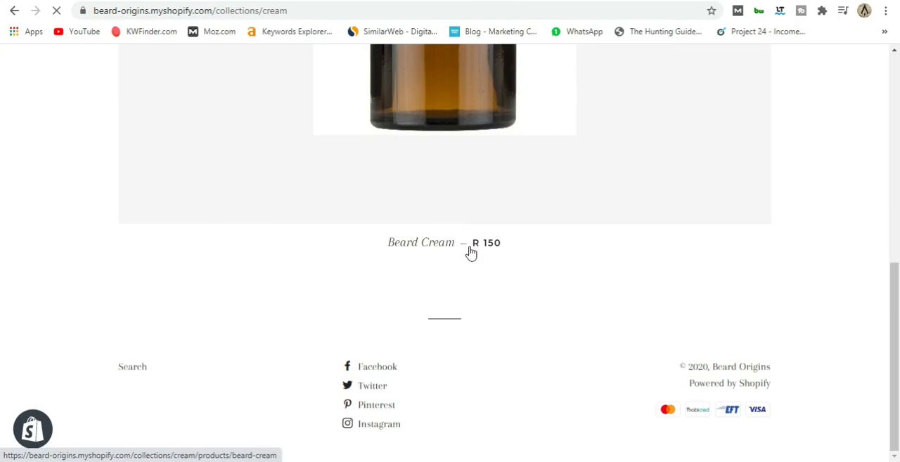
{"action": "left_click", "coordinate": [469, 253]}
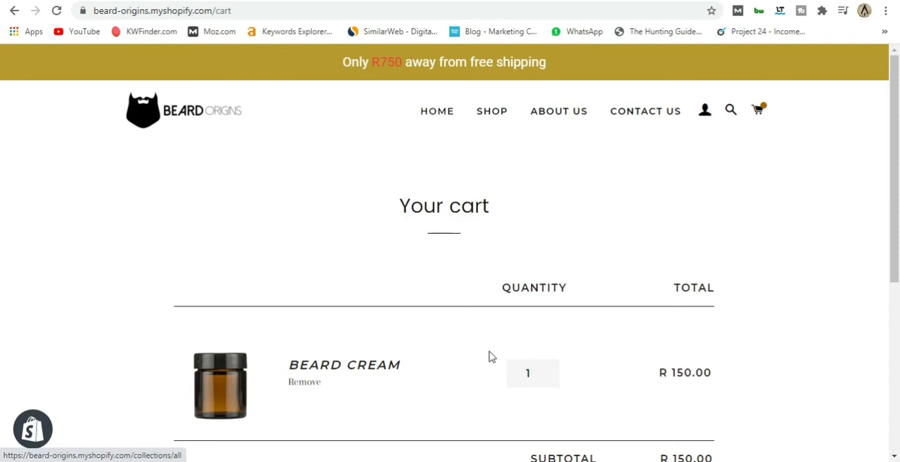
{"action": "double_click", "coordinate": [529, 375]}
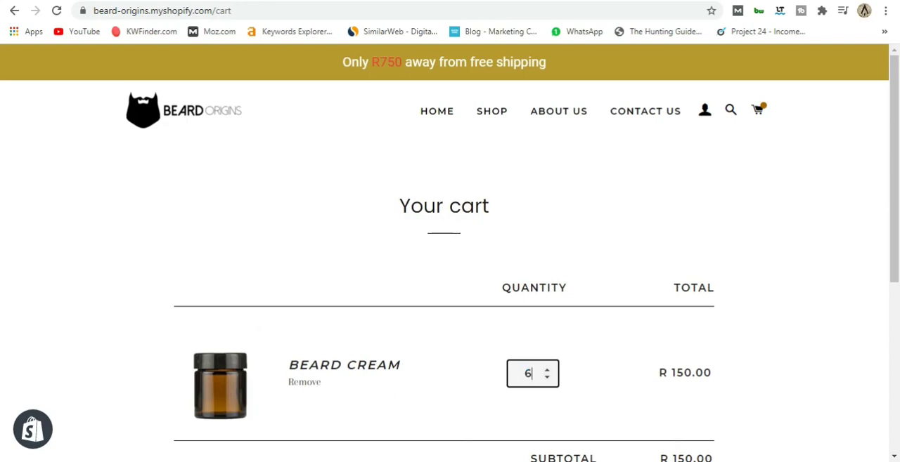
{"action": "key", "text": "Return"}
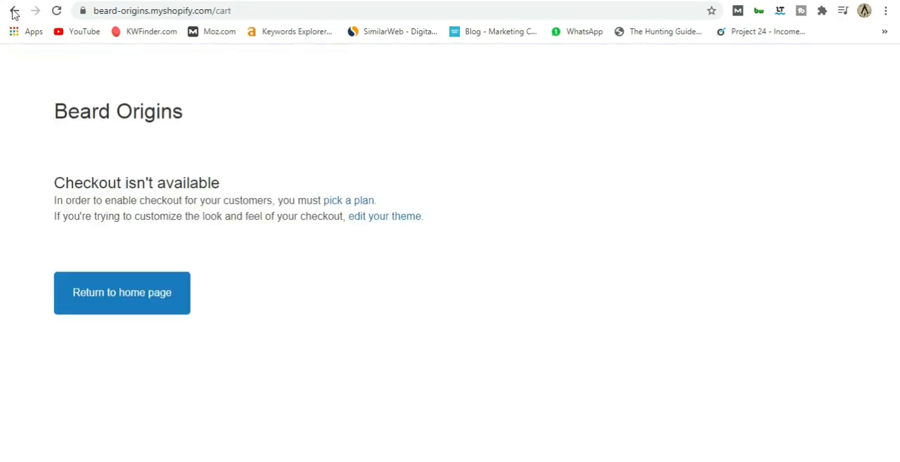
Return to the storefront cart and try to update it with the six Beard Creams.
{"action": "left_click", "coordinate": [14, 11]}
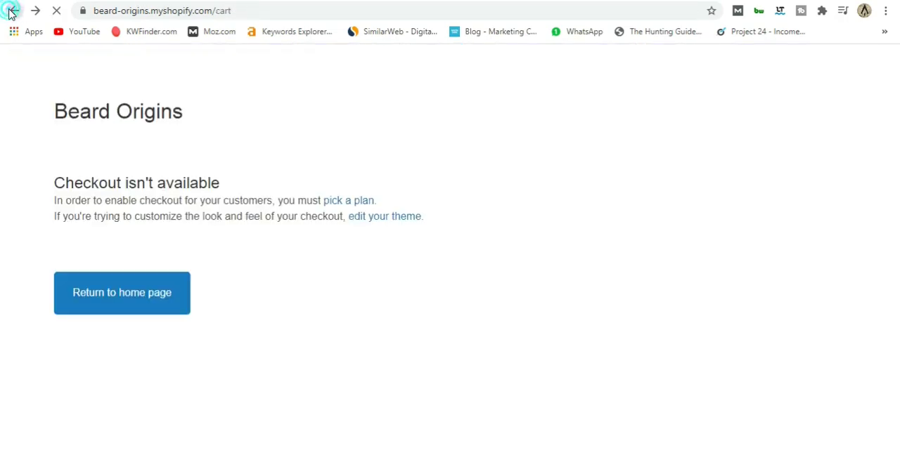
{"action": "scroll", "coordinate": [555, 373], "scroll_direction": "down", "scroll_amount": 3}
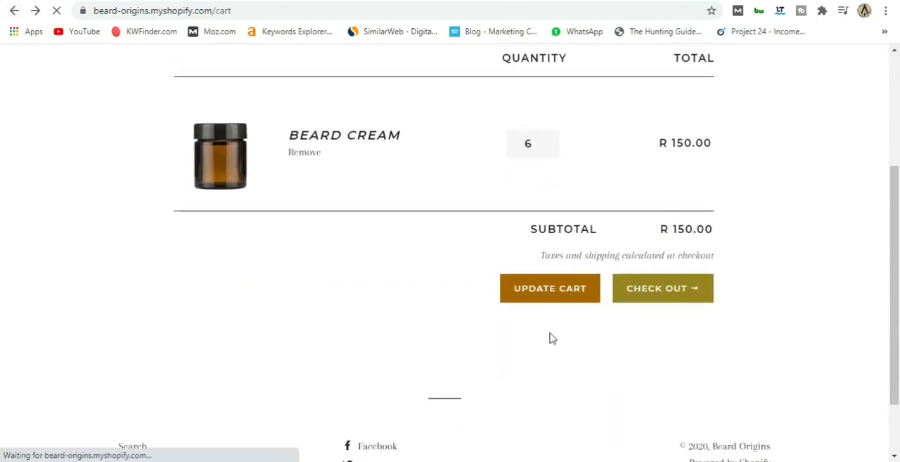
{"action": "scroll", "coordinate": [551, 337], "scroll_direction": "up", "scroll_amount": 1}
{"action": "left_click", "coordinate": [550, 359]}
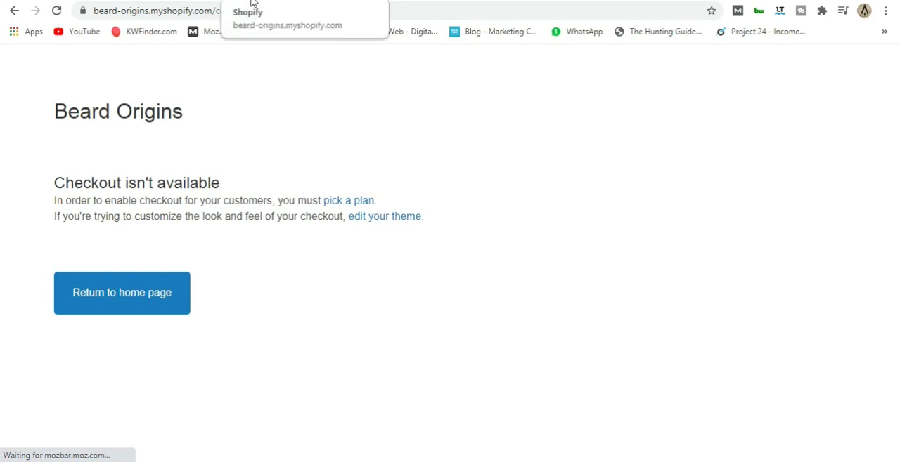
{"action": "left_click", "coordinate": [178, 2]}
{"action": "left_click", "coordinate": [173, 1]}
{"action": "left_click", "coordinate": [173, 1]}
{"action": "left_click", "coordinate": [14, 10]}
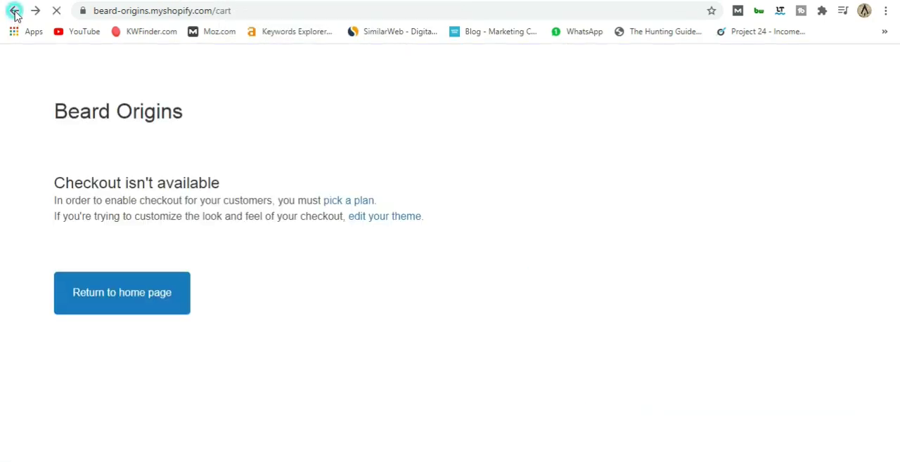
Change the Beard Cream quantity in the cart to 4 and proceed to checkout.
{"action": "scroll", "coordinate": [546, 277], "scroll_direction": "up", "scroll_amount": 2}
{"action": "double_click", "coordinate": [528, 338]}
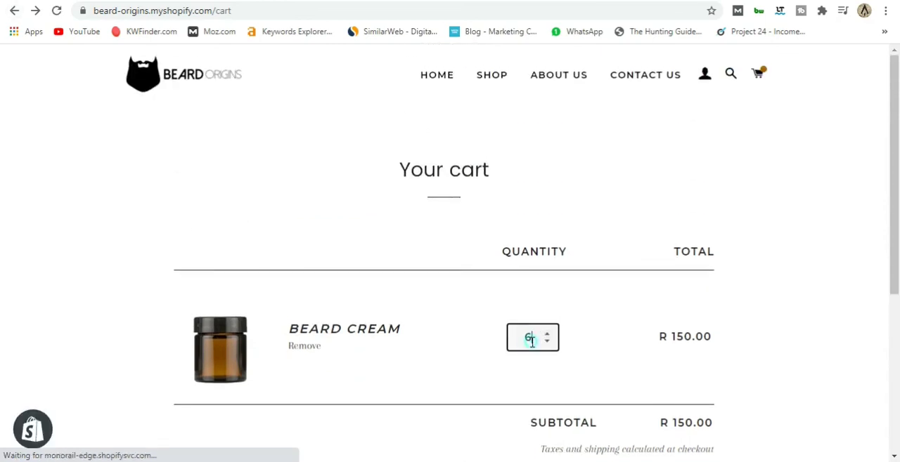
{"action": "type", "text": "4"}
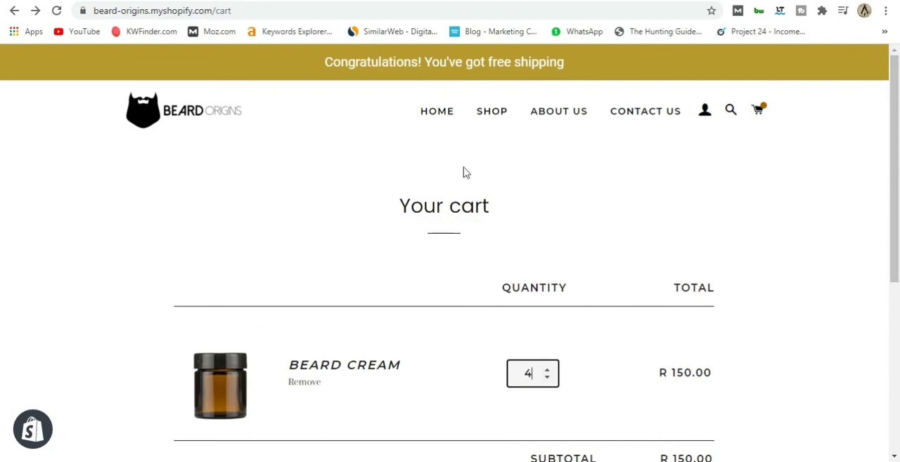
{"action": "scroll", "coordinate": [471, 187], "scroll_direction": "down", "scroll_amount": 2}
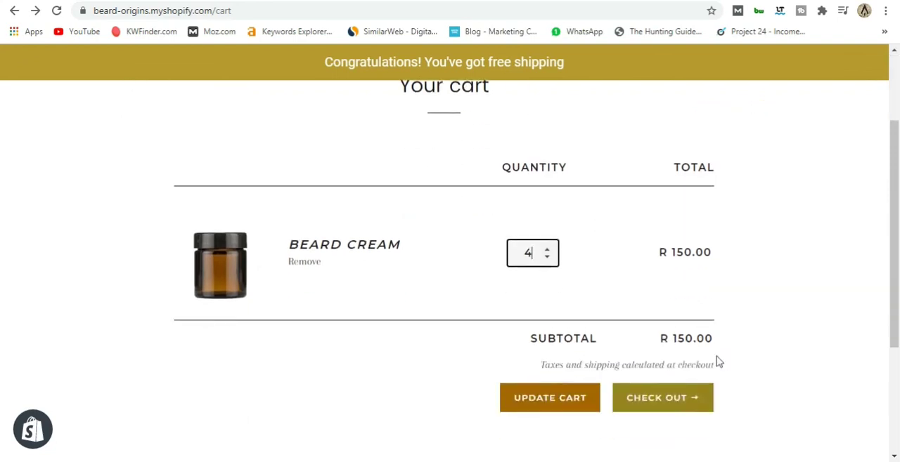
{"action": "left_click", "coordinate": [660, 395]}
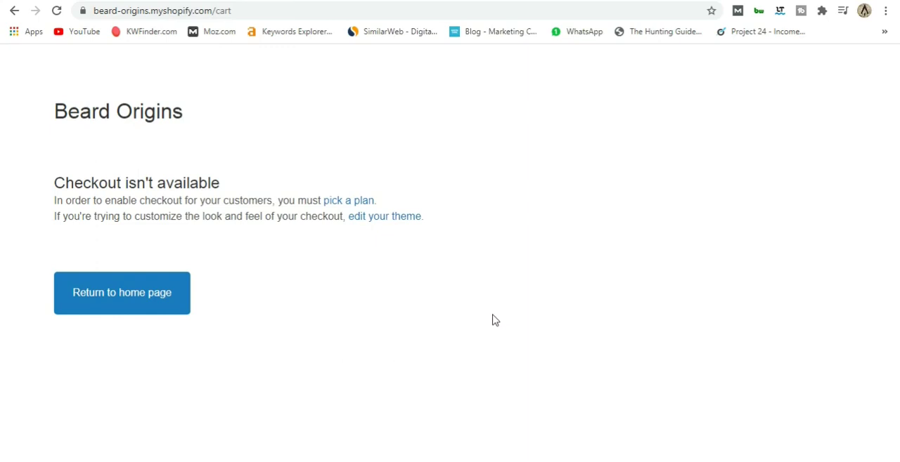
Open the plan selection from the checkout page and review the monthly prices and features of the three Shopify plans.
{"action": "left_click", "coordinate": [349, 203]}
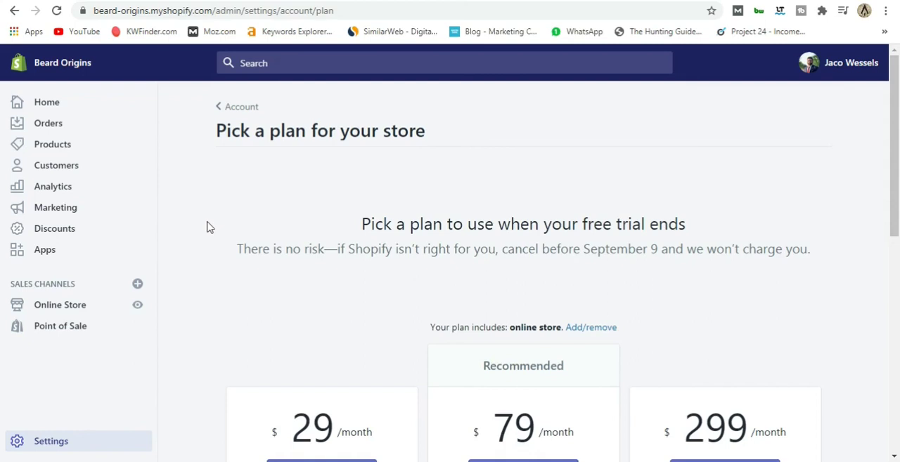
{"action": "scroll", "coordinate": [207, 227], "scroll_direction": "down", "scroll_amount": 5}
{"action": "scroll", "coordinate": [207, 227], "scroll_direction": "up", "scroll_amount": 5}
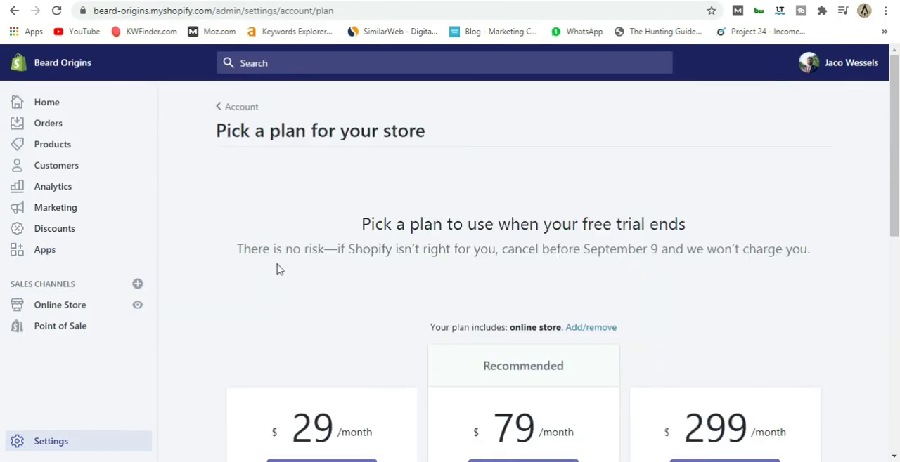
{"action": "scroll", "coordinate": [218, 297], "scroll_direction": "down", "scroll_amount": 5}
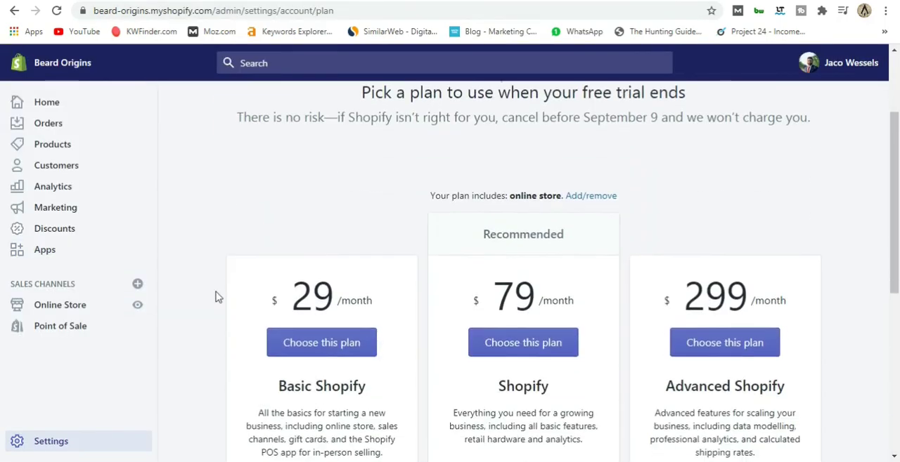
{"action": "scroll", "coordinate": [260, 295], "scroll_direction": "down", "scroll_amount": 1}
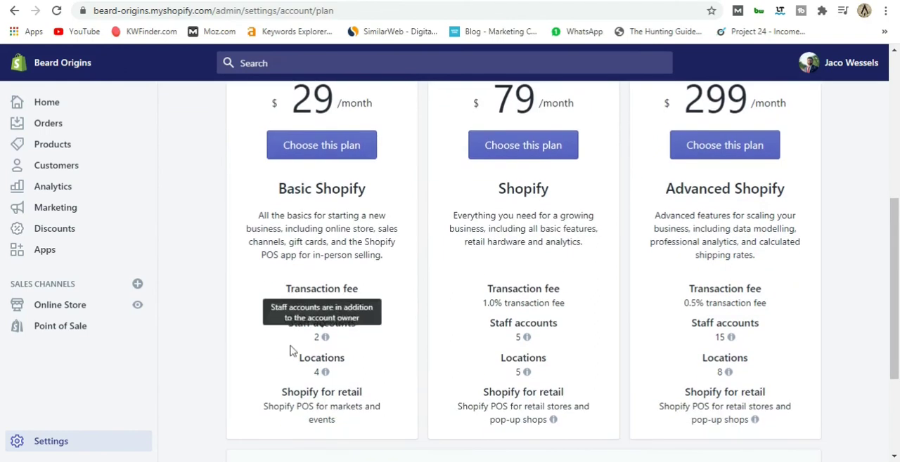
{"action": "scroll", "coordinate": [257, 348], "scroll_direction": "up", "scroll_amount": 2}
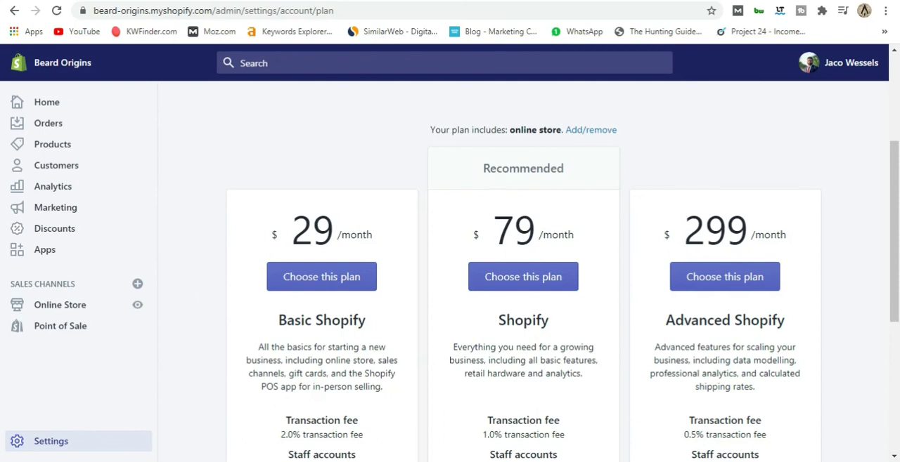
Search Google for "29 dollars in rands" to convert the Basic Shopify plan's monthly price.
{"action": "key", "text": "ctrl+t"}
{"action": "left_click", "coordinate": [336, 253]}
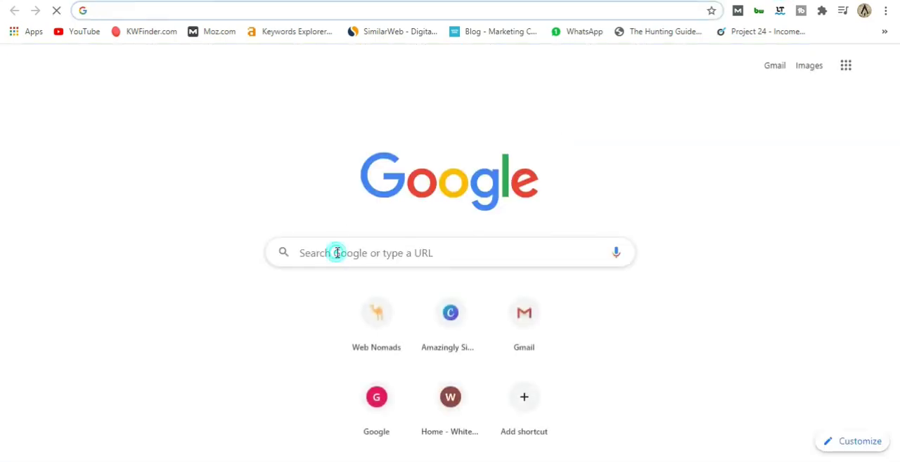
{"action": "type", "text": "29"}
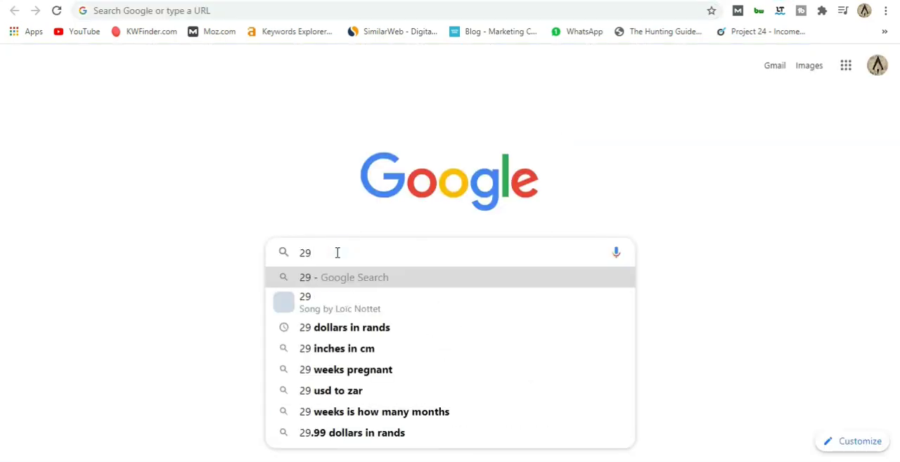
{"action": "left_click", "coordinate": [375, 328]}
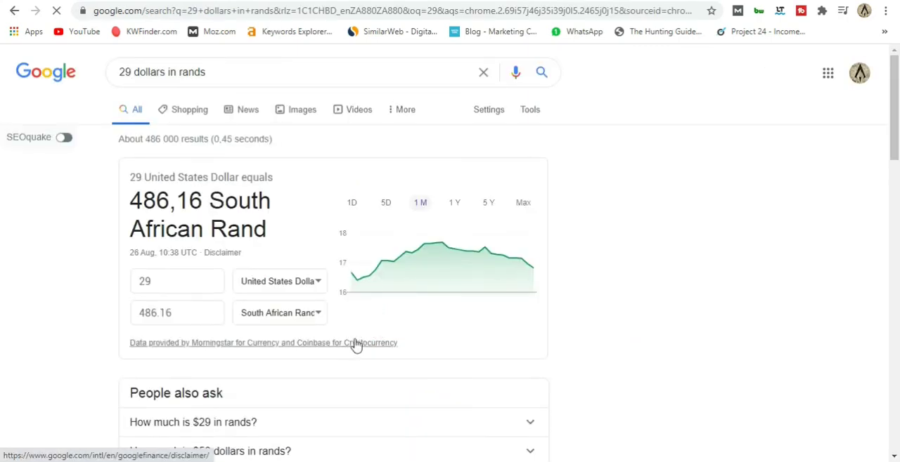
Return to the Shopify plan page and compare the three plans' transaction fees, staff accounts, locations and retail features.
{"action": "left_click", "coordinate": [236, 1]}
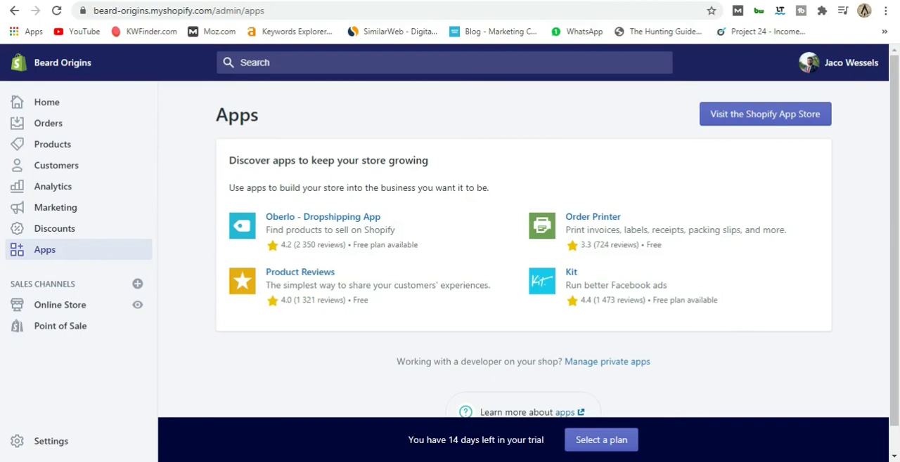
{"action": "left_click", "coordinate": [326, 2]}
{"action": "scroll", "coordinate": [198, 274], "scroll_direction": "down", "scroll_amount": 3}
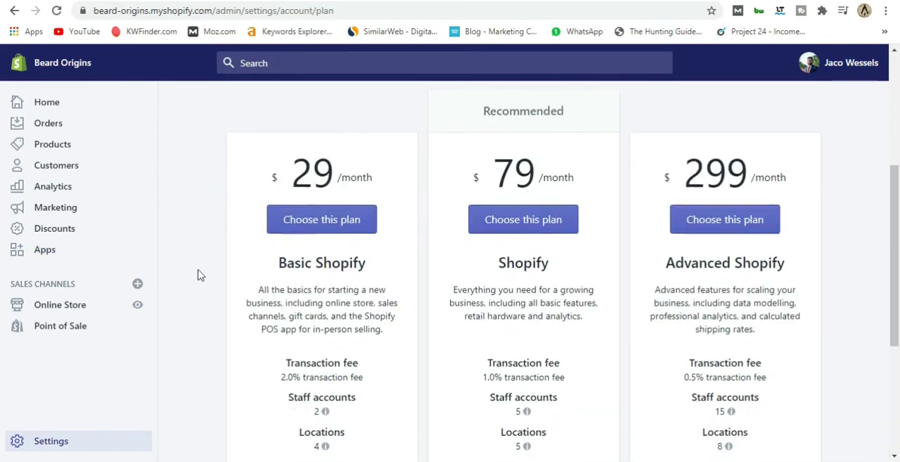
{"action": "scroll", "coordinate": [198, 274], "scroll_direction": "down", "scroll_amount": 1}
{"action": "scroll", "coordinate": [198, 274], "scroll_direction": "up", "scroll_amount": 5}
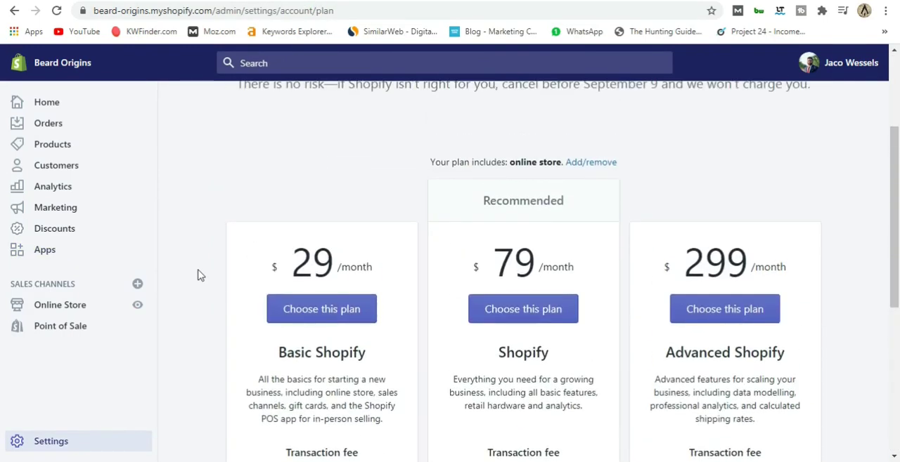
{"action": "scroll", "coordinate": [198, 274], "scroll_direction": "down", "scroll_amount": 2}
{"action": "scroll", "coordinate": [199, 275], "scroll_direction": "down", "scroll_amount": 2}
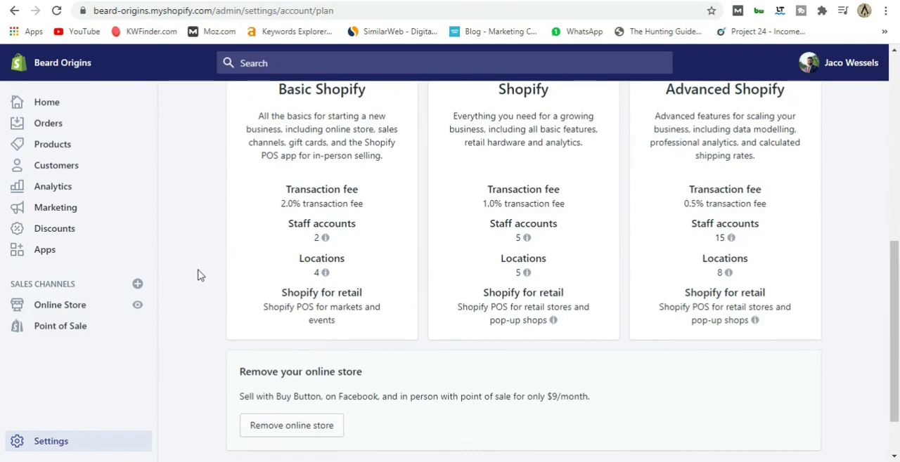
{"action": "scroll", "coordinate": [197, 275], "scroll_direction": "up", "scroll_amount": 2}
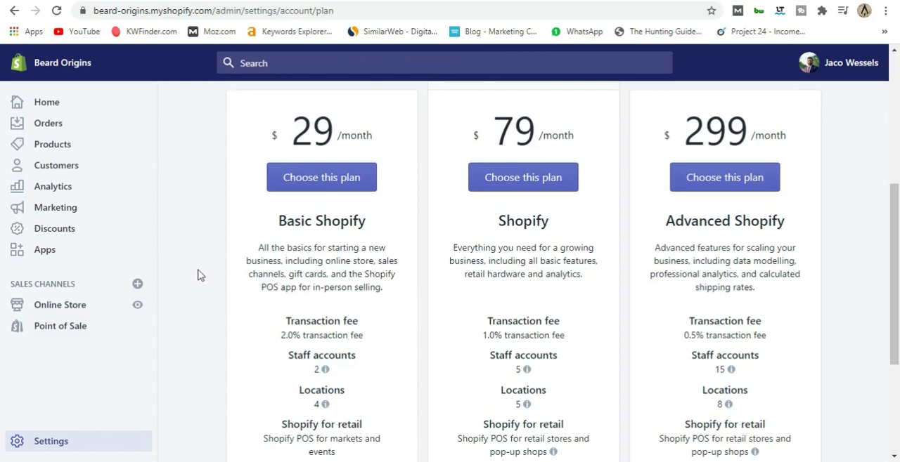
{"action": "scroll", "coordinate": [197, 275], "scroll_direction": "up", "scroll_amount": 5}
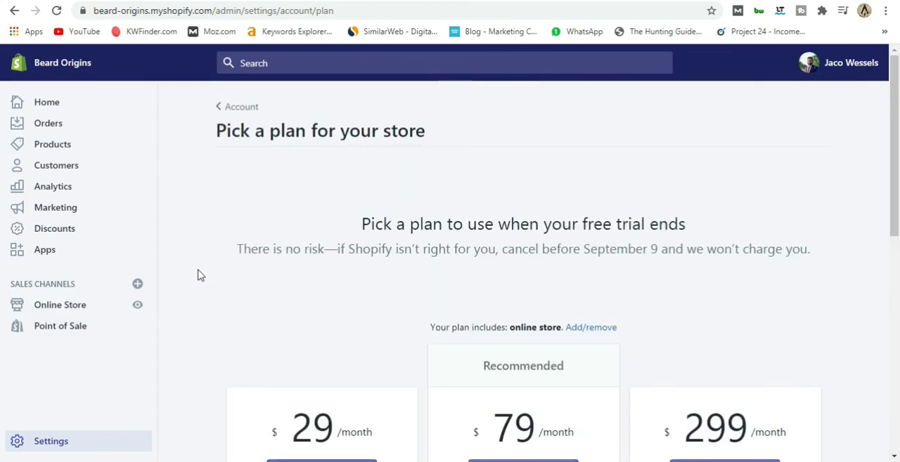
Open the online store's domain settings and copy the primary domain name beard-origins.myshopify.com.
{"action": "left_click", "coordinate": [80, 305]}
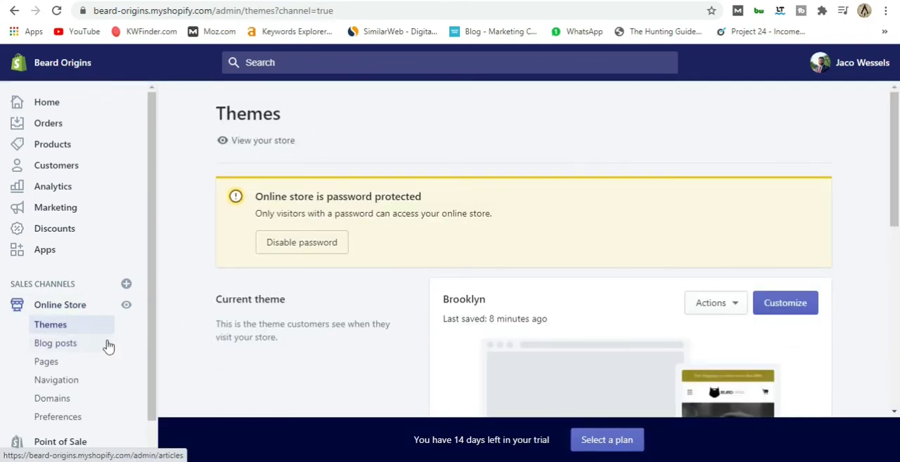
{"action": "scroll", "coordinate": [108, 345], "scroll_direction": "down", "scroll_amount": 1}
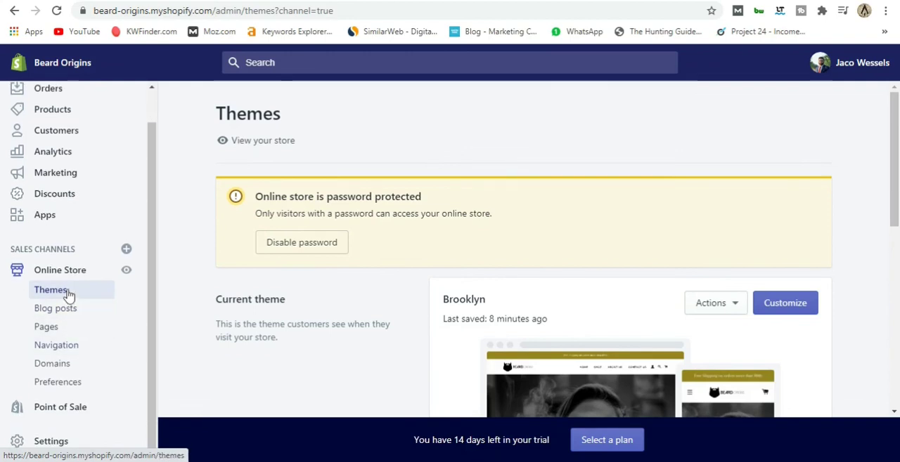
{"action": "left_click", "coordinate": [59, 364]}
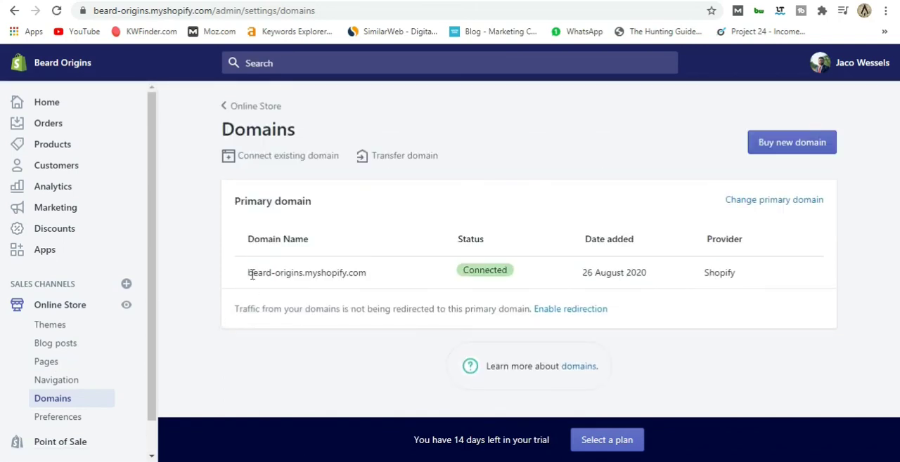
{"action": "left_click_drag", "start_coordinate": [250, 273], "coordinate": [368, 273]}
{"action": "key", "text": "ctrl+c"}
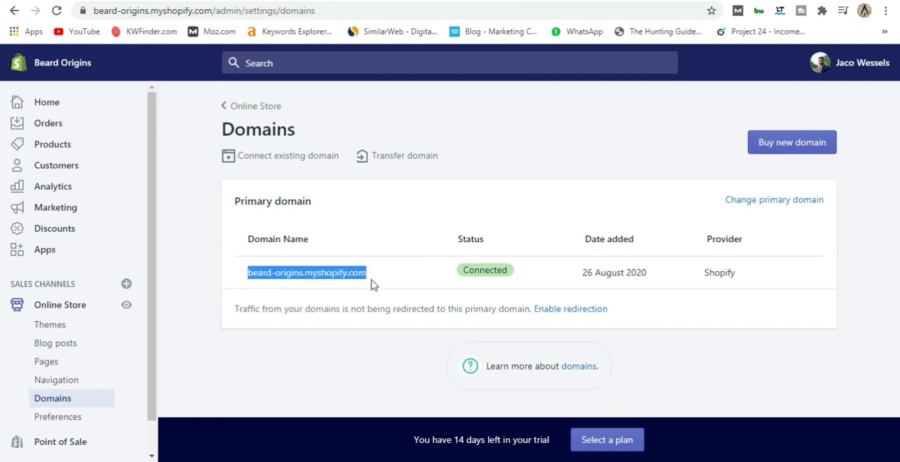
Visit beard-origins.myshopify.com in an incognito window, check its password entry option, and return to the domain settings.
{"action": "left_click", "coordinate": [885, 10]}
{"action": "left_click", "coordinate": [801, 62]}
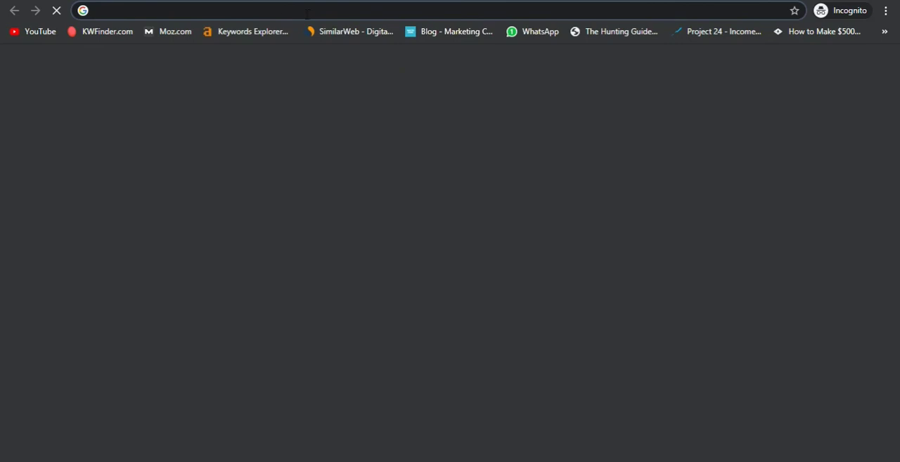
{"action": "key", "text": "ctrl+v"}
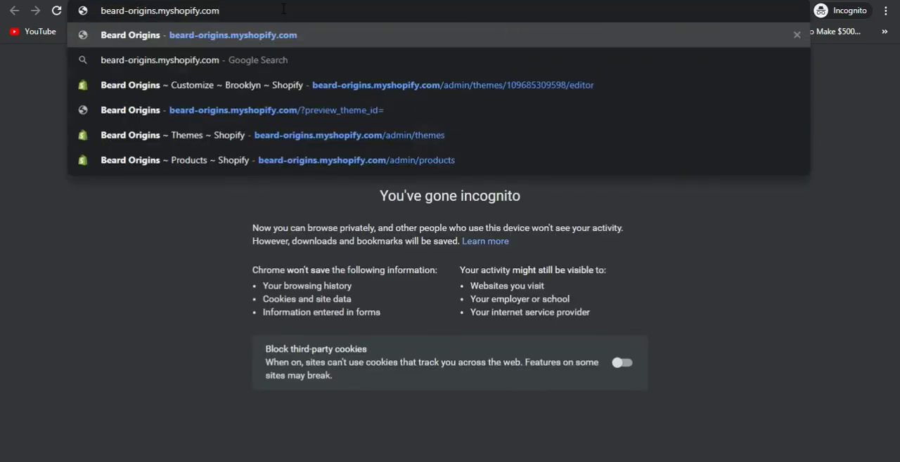
{"action": "key", "text": "Return"}
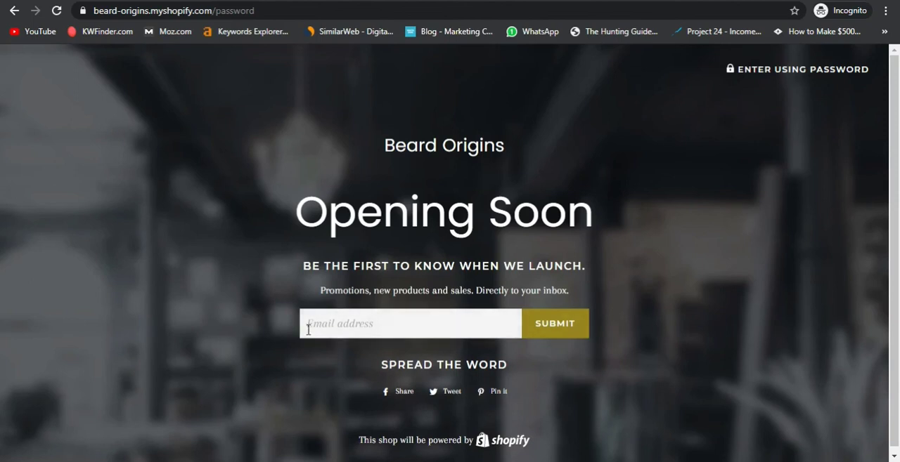
{"action": "left_click", "coordinate": [791, 69]}
{"action": "left_click", "coordinate": [350, 250]}
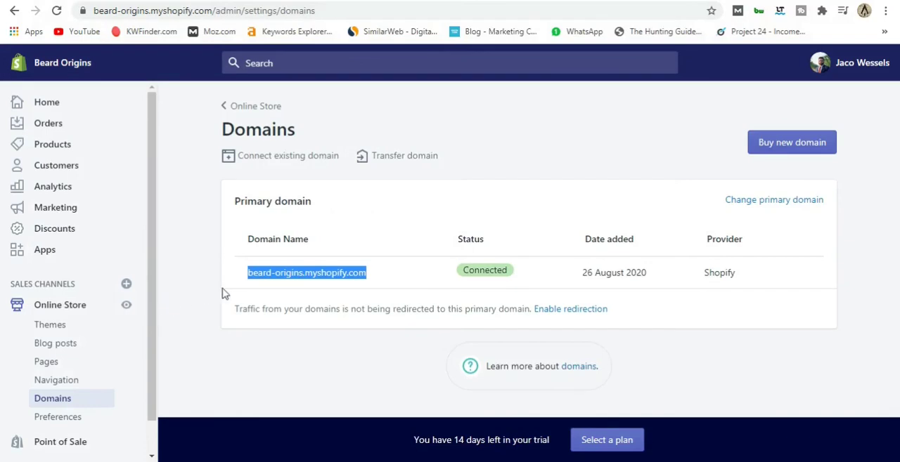
{"action": "left_click", "coordinate": [242, 282]}
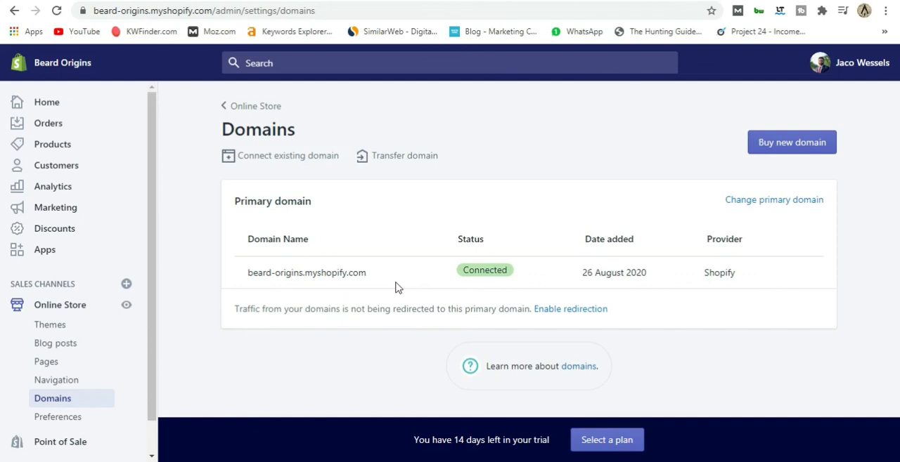
Start buying a new domain and search for the availability of beardorigins.co.za.
{"action": "left_click", "coordinate": [780, 145]}
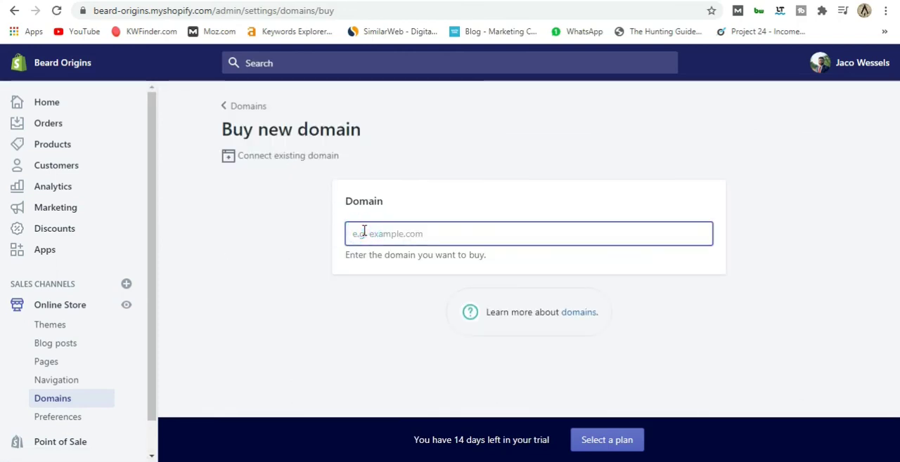
{"action": "type", "text": "beardoil"}
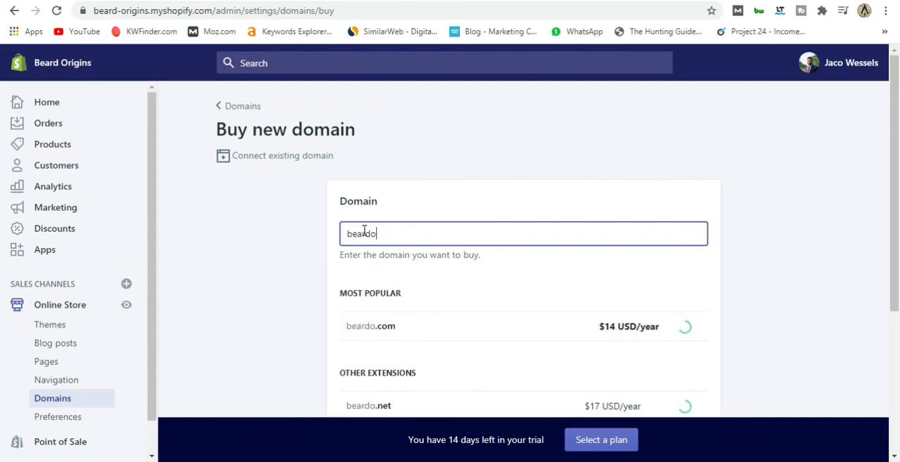
{"action": "key", "text": "BackSpace"}
{"action": "key", "text": "BackSpace"}
{"action": "key", "text": "BackSpace"}
{"action": "type", "text": "origins"}
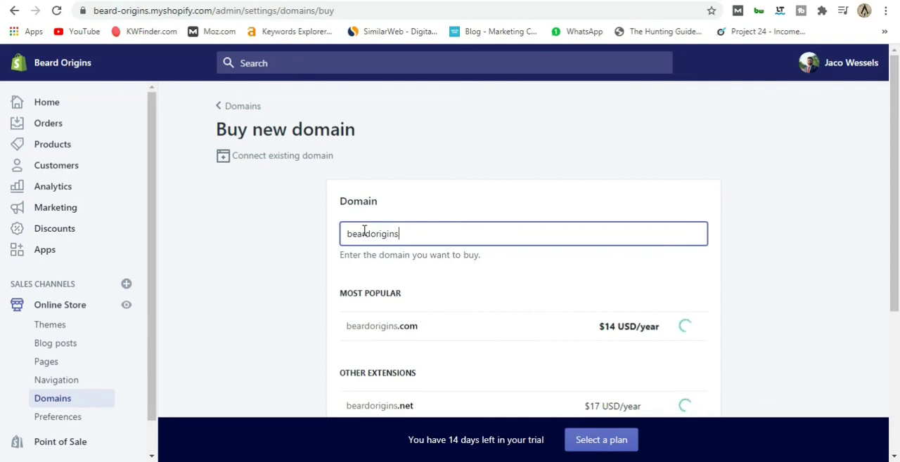
{"action": "type", "text": ".co.za"}
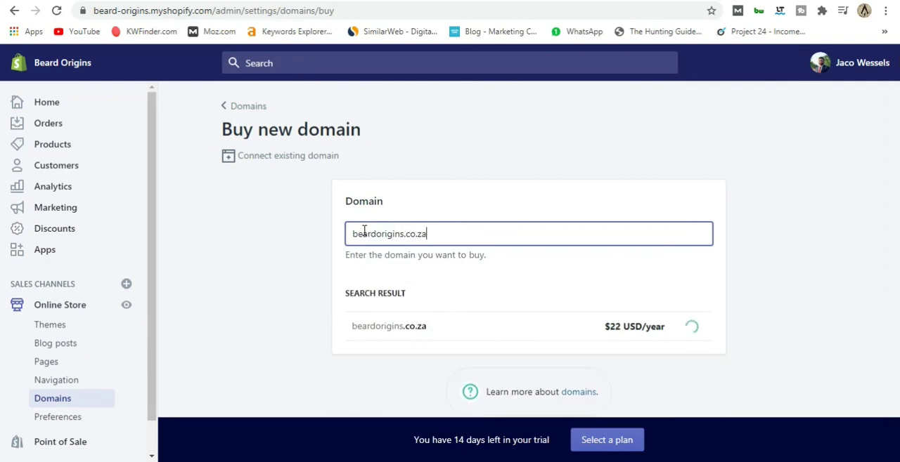
Search for the availability of beardorigins1.co.za and convert 22 US dollars to South African rand in Google's currency converter.
{"action": "left_click", "coordinate": [408, 246]}
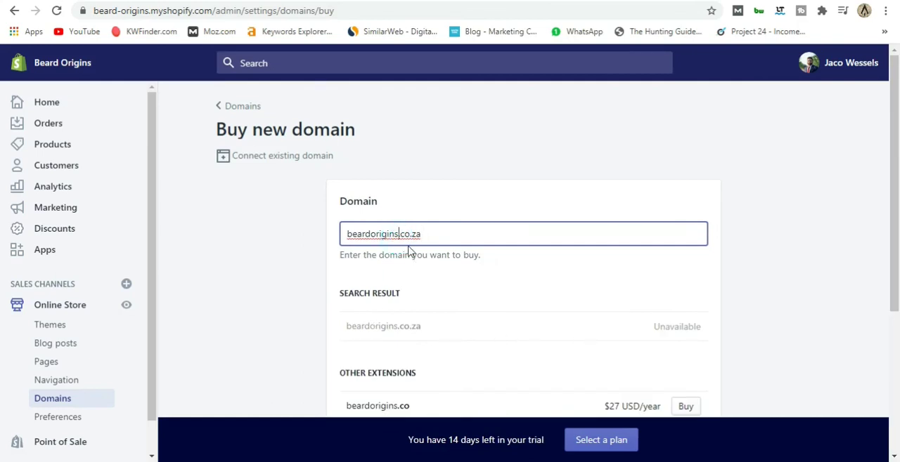
{"action": "type", "text": "1"}
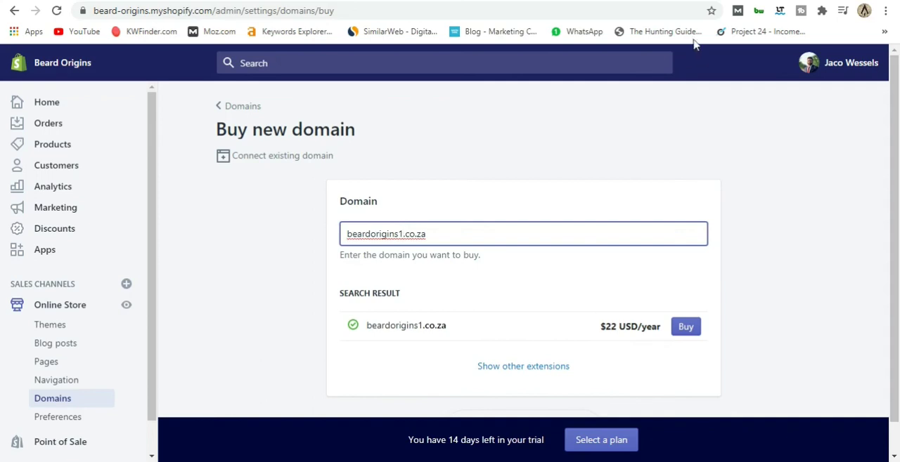
{"action": "left_click", "coordinate": [700, 1]}
{"action": "left_click", "coordinate": [164, 286]}
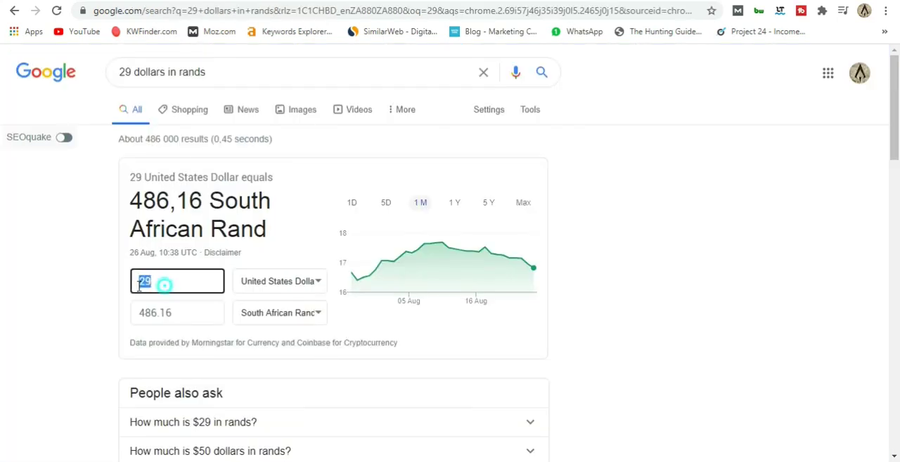
{"action": "type", "text": "22"}
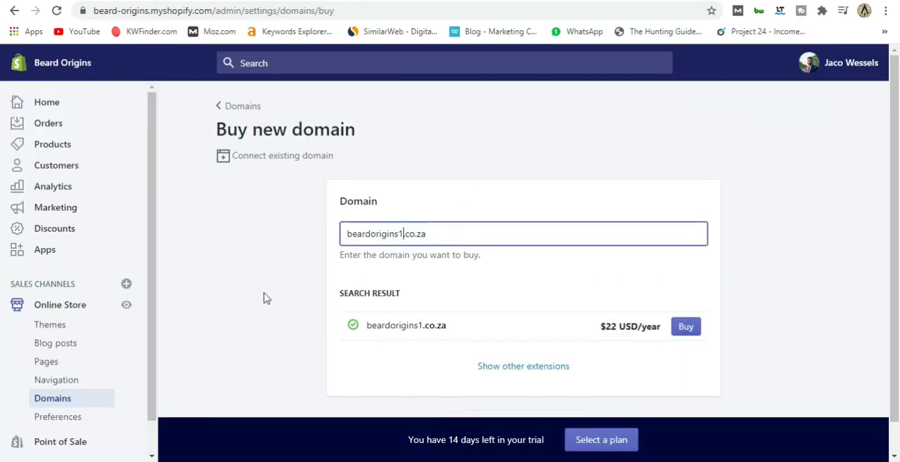
{"action": "scroll", "coordinate": [293, 294], "scroll_direction": "down", "scroll_amount": 1}
{"action": "scroll", "coordinate": [293, 294], "scroll_direction": "up", "scroll_amount": 1}
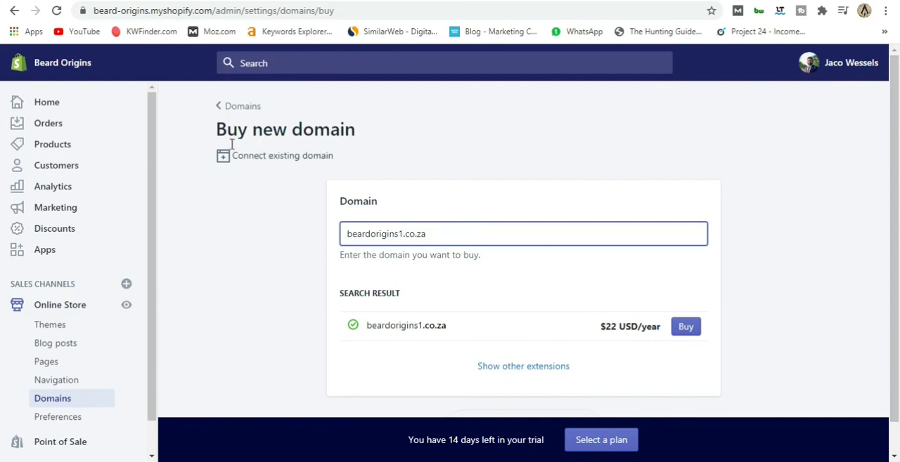
View the live online store and review its home page from the hero banner down to the collection list.
{"action": "left_click", "coordinate": [127, 306]}
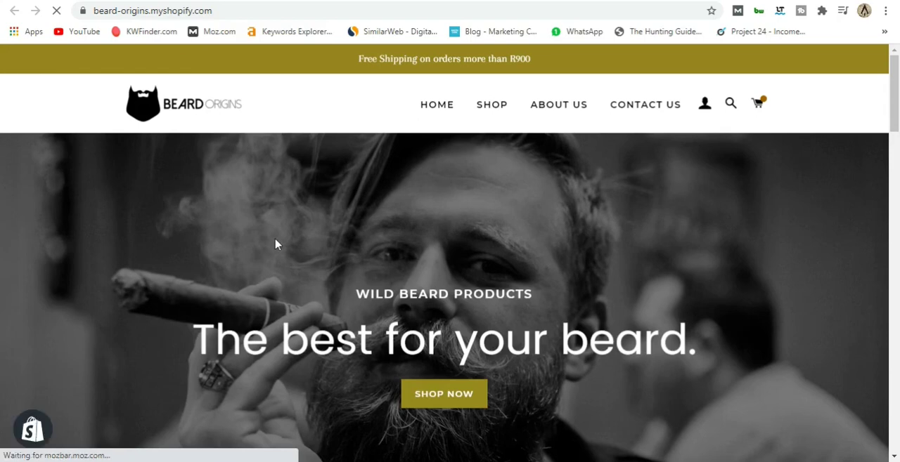
{"action": "scroll", "coordinate": [325, 226], "scroll_direction": "down", "scroll_amount": 7}
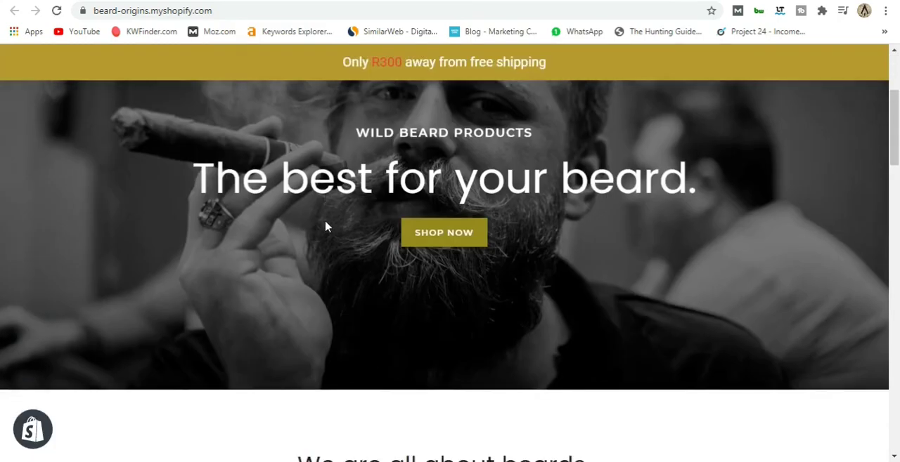
{"action": "scroll", "coordinate": [325, 222], "scroll_direction": "up", "scroll_amount": 2}
{"action": "scroll", "coordinate": [325, 222], "scroll_direction": "down", "scroll_amount": 2}
{"action": "scroll", "coordinate": [325, 226], "scroll_direction": "up", "scroll_amount": 1}
{"action": "scroll", "coordinate": [325, 227], "scroll_direction": "down", "scroll_amount": 5}
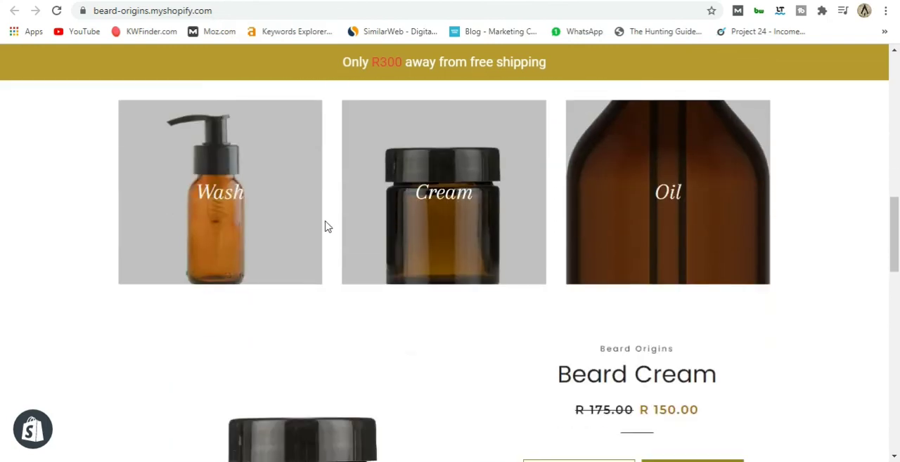
{"action": "scroll", "coordinate": [326, 226], "scroll_direction": "up", "scroll_amount": 2}
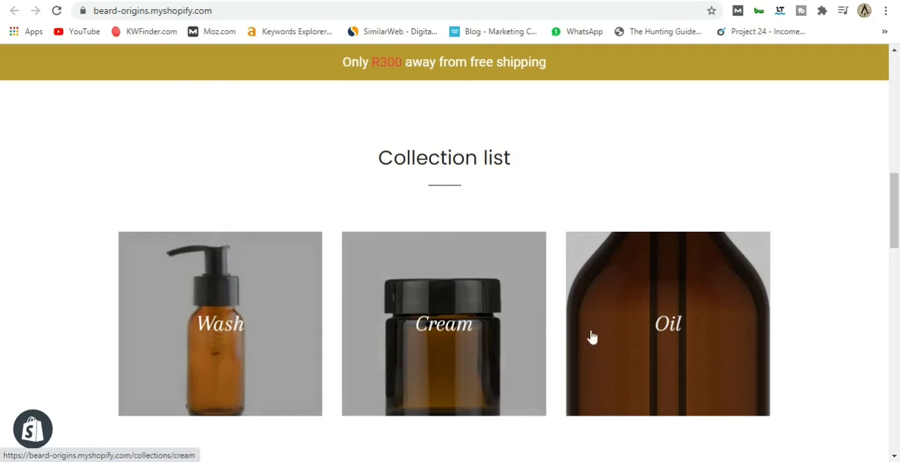
{"action": "scroll", "coordinate": [334, 243], "scroll_direction": "down", "scroll_amount": 1}
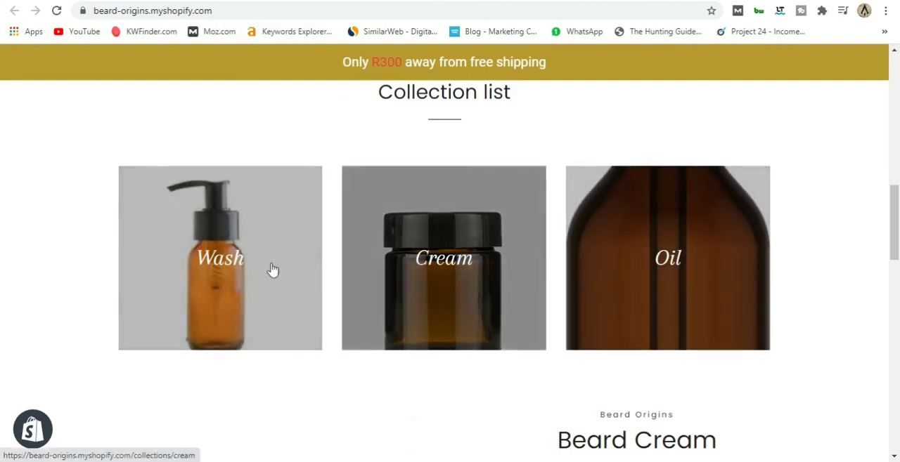
Review the featured Beard Cream product, newsletter signup, main office section and footer, and return to the home page's header.
{"action": "scroll", "coordinate": [336, 224], "scroll_direction": "down", "scroll_amount": 3}
{"action": "scroll", "coordinate": [385, 279], "scroll_direction": "down", "scroll_amount": 5}
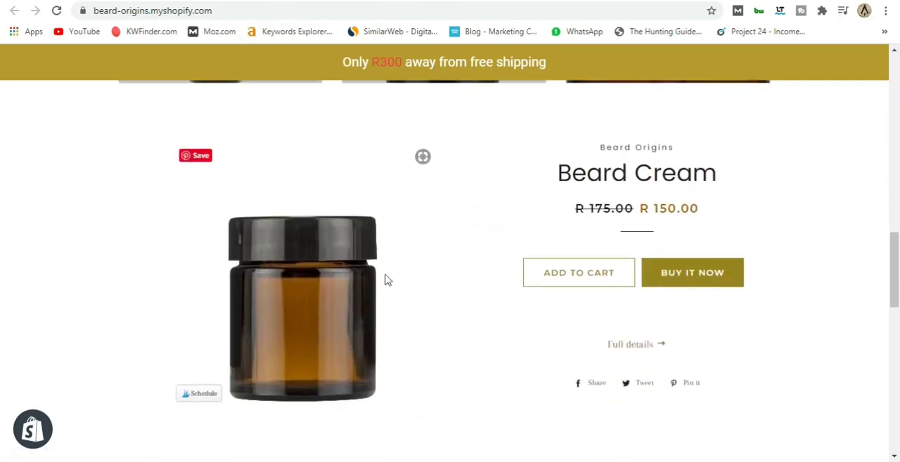
{"action": "scroll", "coordinate": [411, 298], "scroll_direction": "up", "scroll_amount": 5}
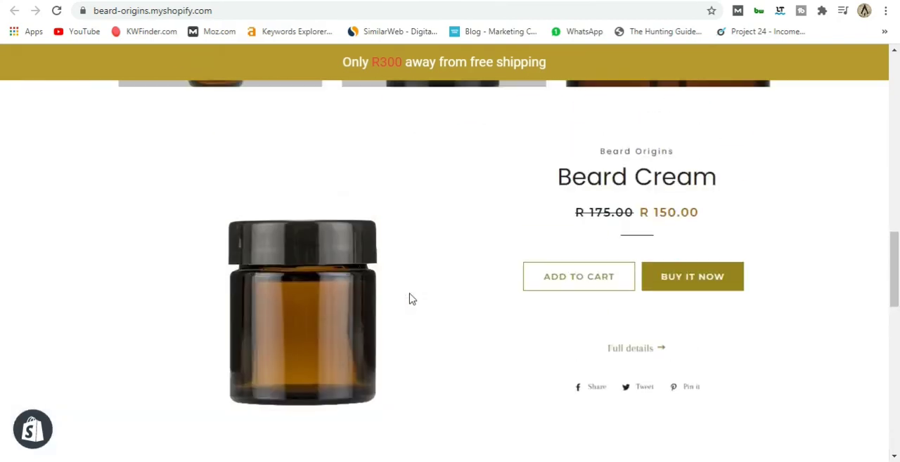
{"action": "scroll", "coordinate": [420, 252], "scroll_direction": "down", "scroll_amount": 1}
{"action": "scroll", "coordinate": [419, 253], "scroll_direction": "down", "scroll_amount": 7}
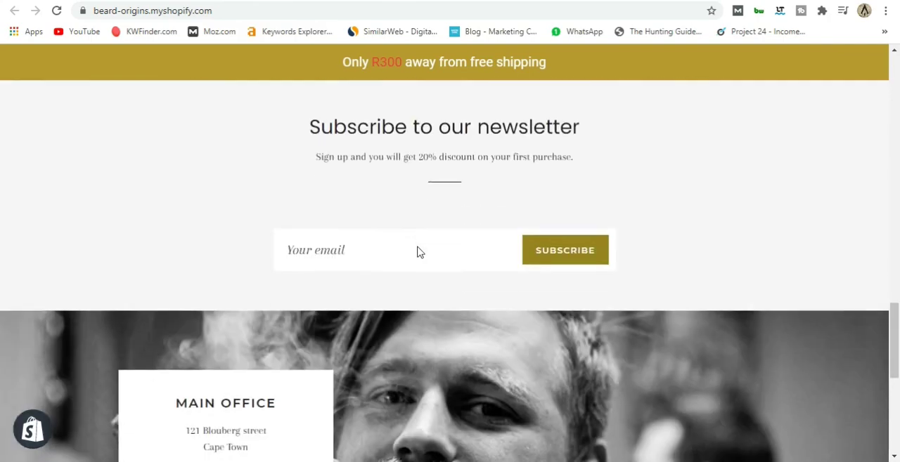
{"action": "scroll", "coordinate": [417, 253], "scroll_direction": "down", "scroll_amount": 3}
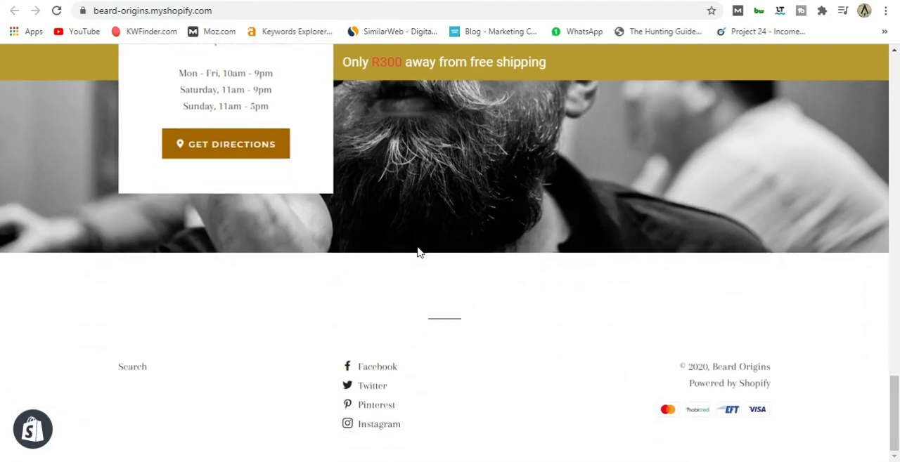
{"action": "scroll", "coordinate": [417, 252], "scroll_direction": "up", "scroll_amount": 8}
{"action": "scroll", "coordinate": [418, 252], "scroll_direction": "up", "scroll_amount": 10}
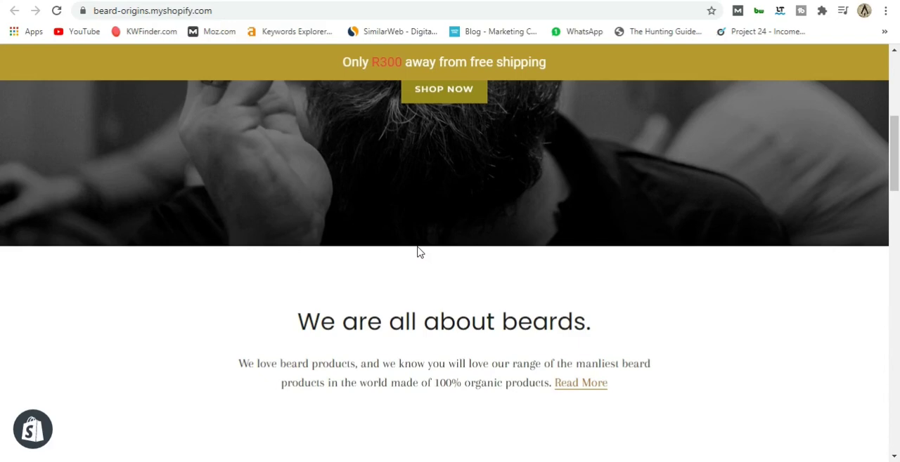
{"action": "scroll", "coordinate": [418, 252], "scroll_direction": "up", "scroll_amount": 4}
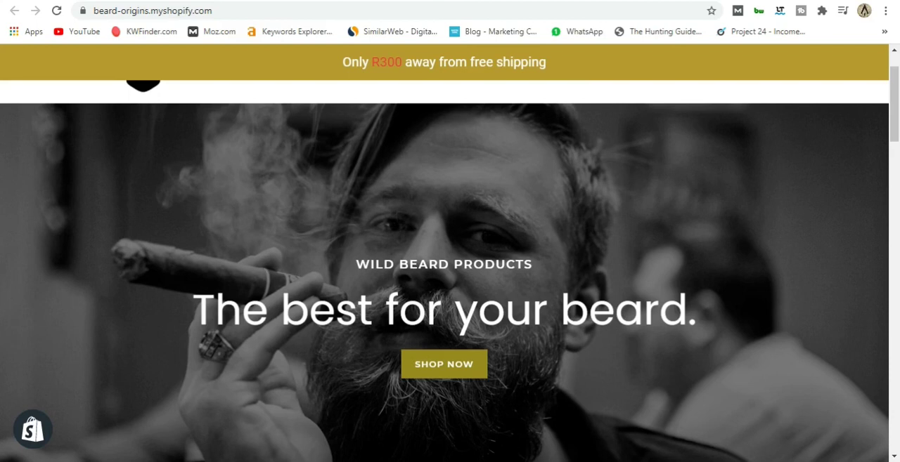
{"action": "scroll", "coordinate": [450, 281], "scroll_direction": "up", "scroll_amount": 1}
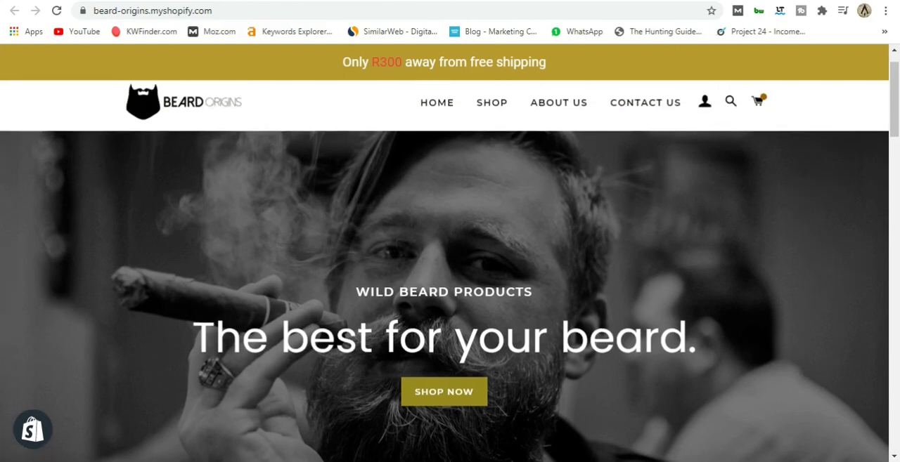